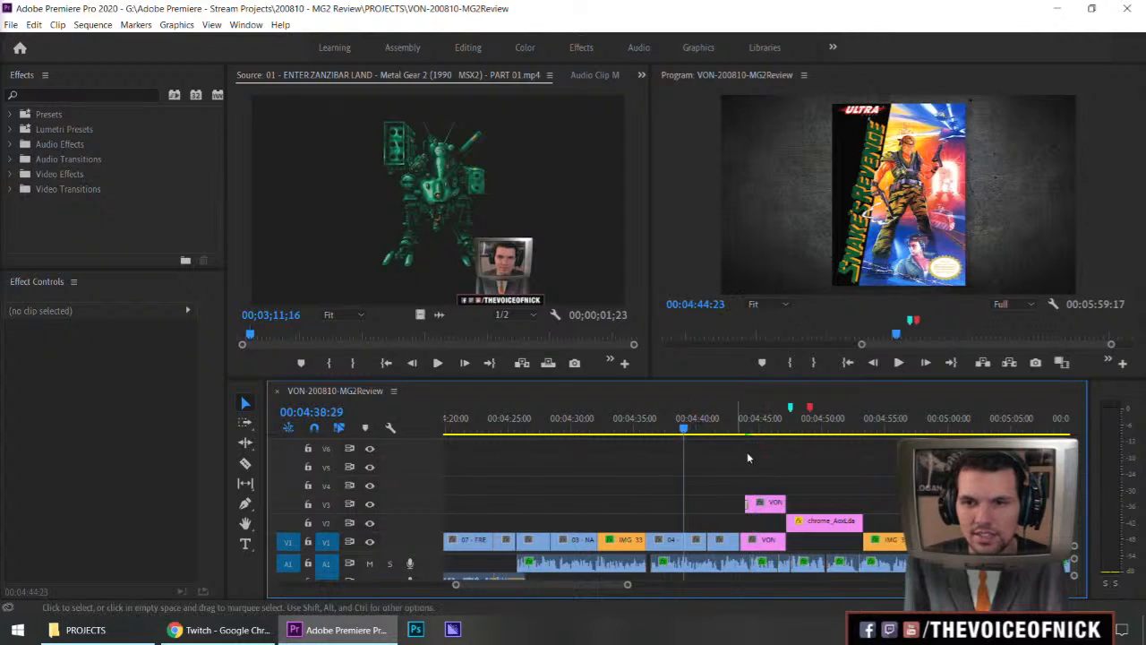
# Step: Play back the sequence from before the Snake's Revenge cover into the article screenshot on track V2, examining how the screenshot follows the cover
pyautogui.press('=')
pyautogui.press('-')
pyautogui.press('space')
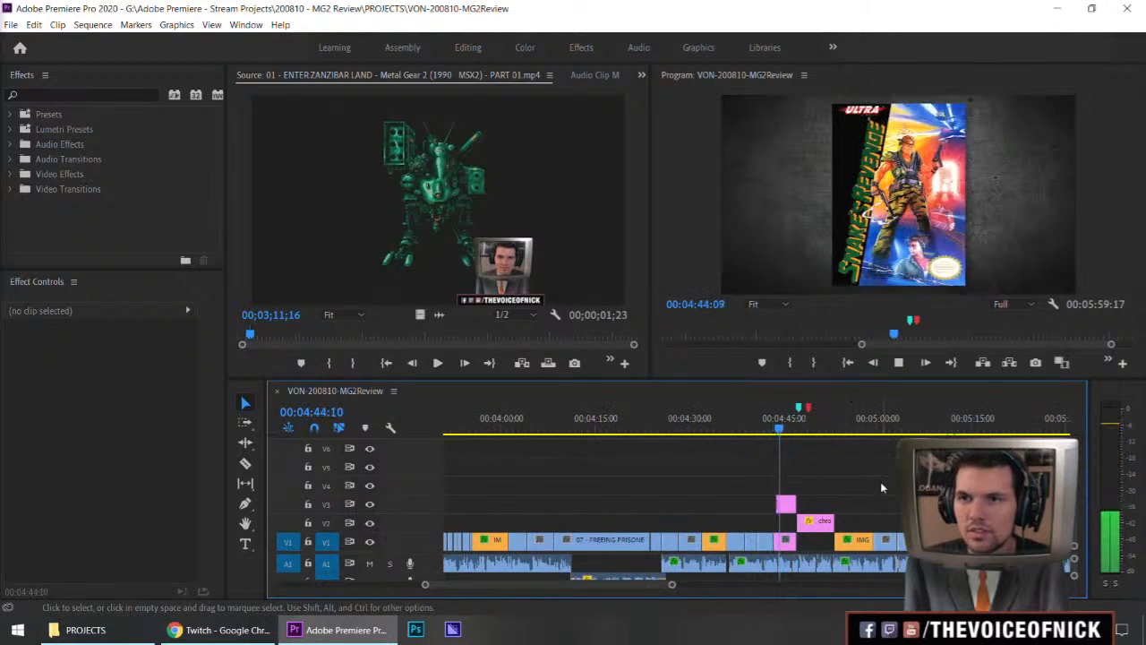
pyautogui.press('-')
pyautogui.press('=')
pyautogui.press('=')
pyautogui.press('=')
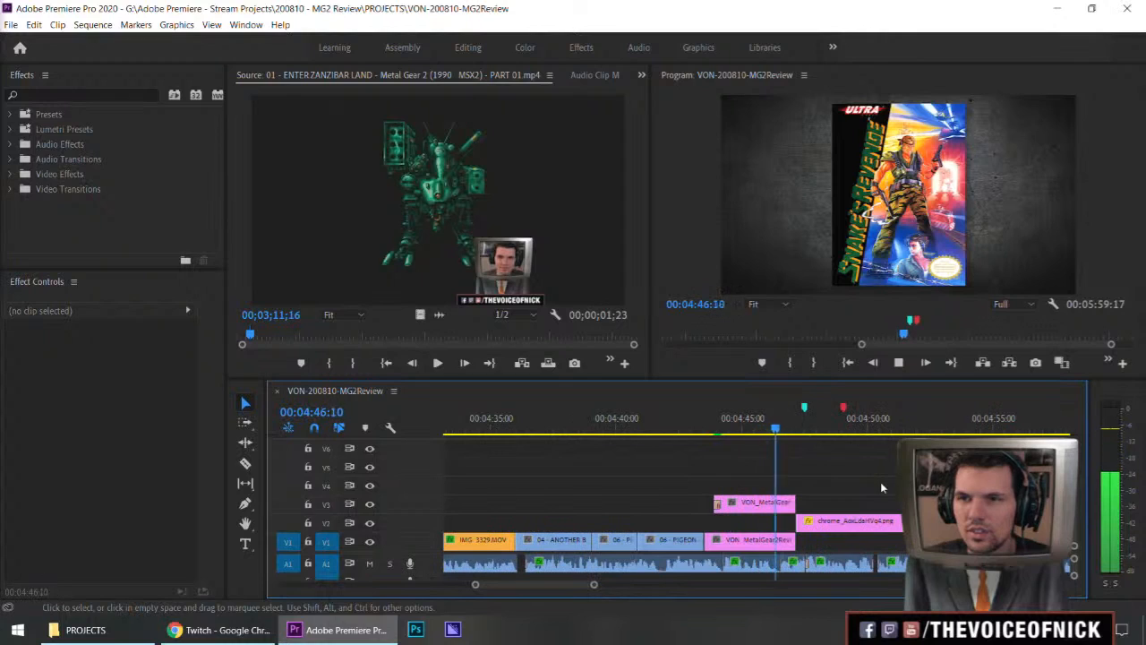
pyautogui.press('-')
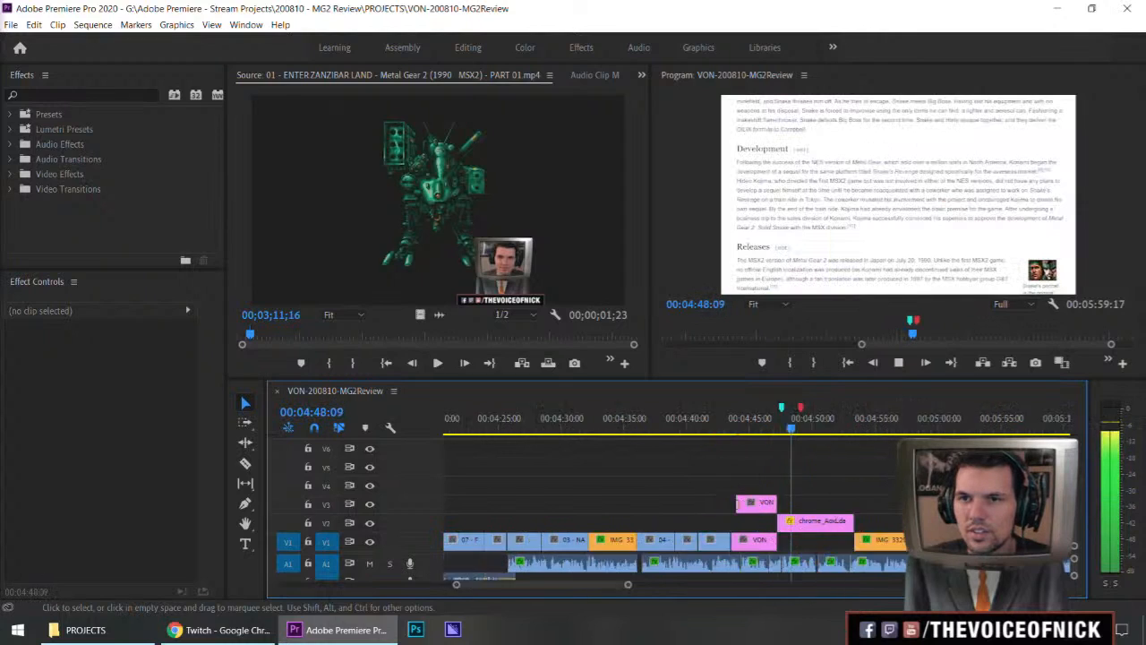
pyautogui.press('=')
pyautogui.press('=')
pyautogui.press('-')
pyautogui.press('space')
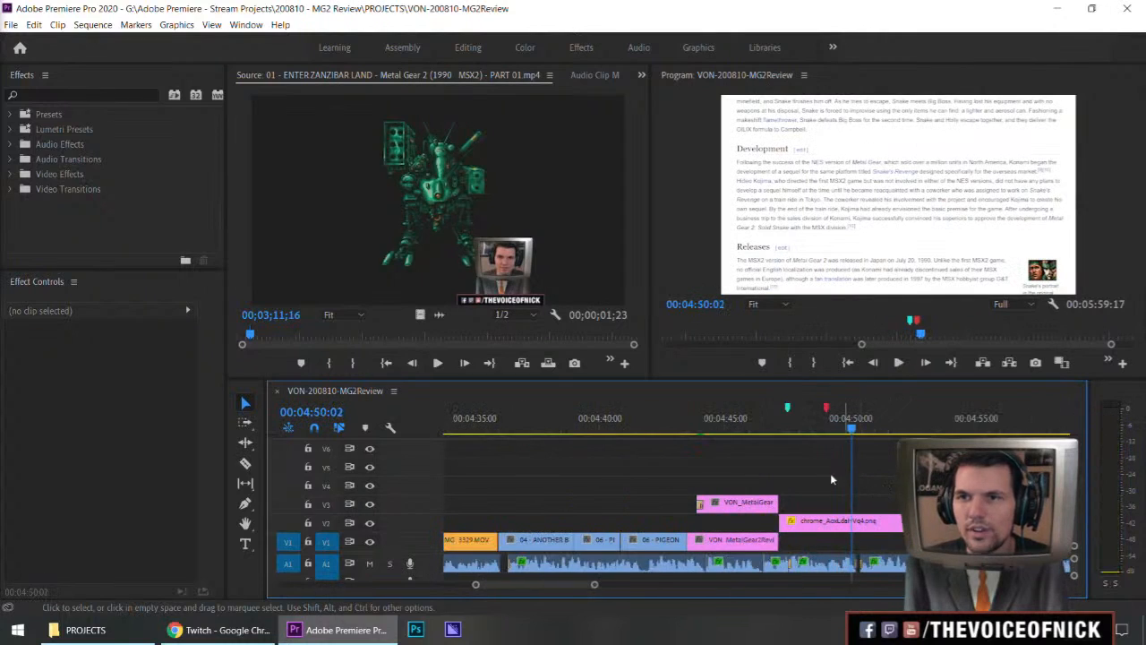
# Step: Launch Photoshop, reveal the source file of the screenshot clip on V2, and open chrome_AoxLdaHVq4.png from the IMAGES folder in Photoshop
pyautogui.click(407, 631)
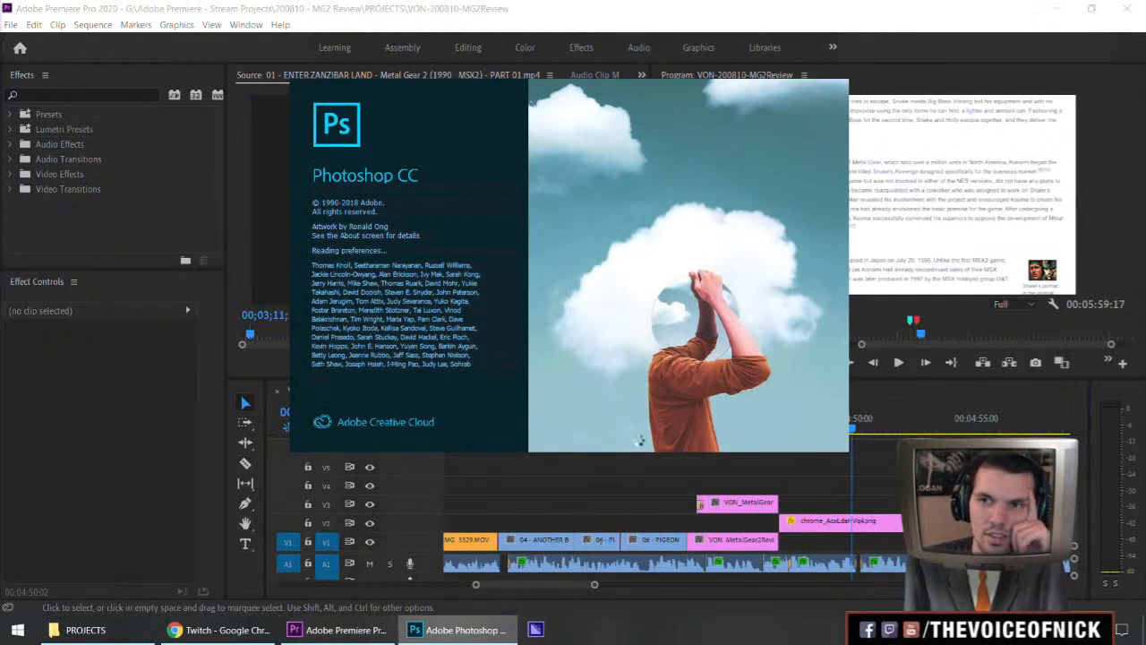
pyautogui.click(896, 466)
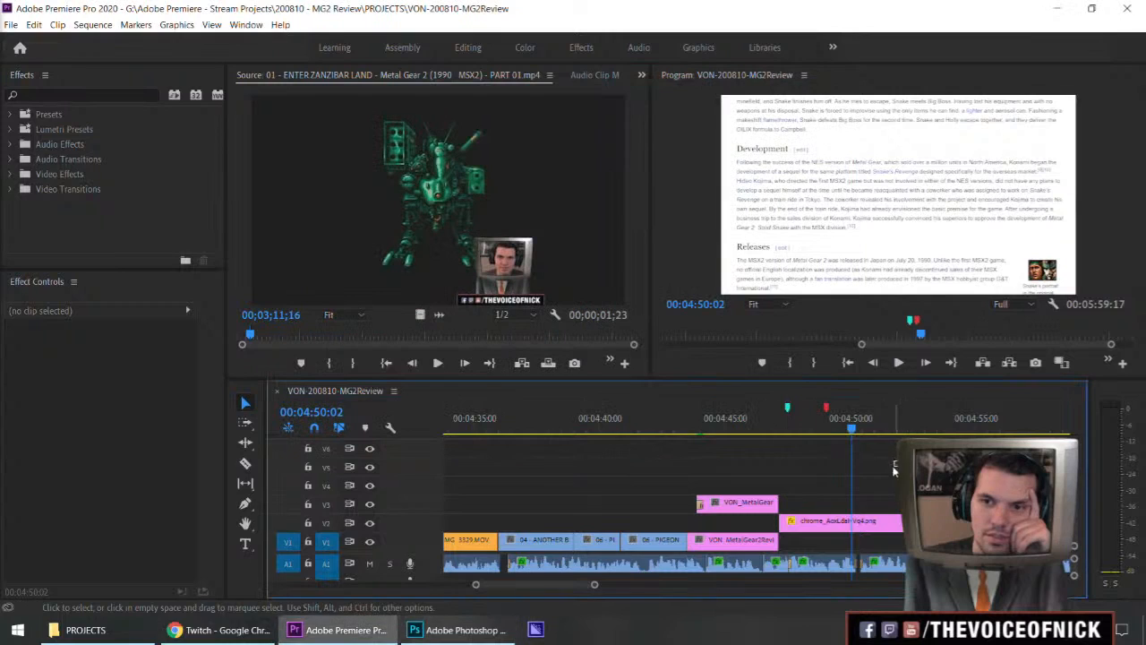
pyautogui.rightClick(861, 521)
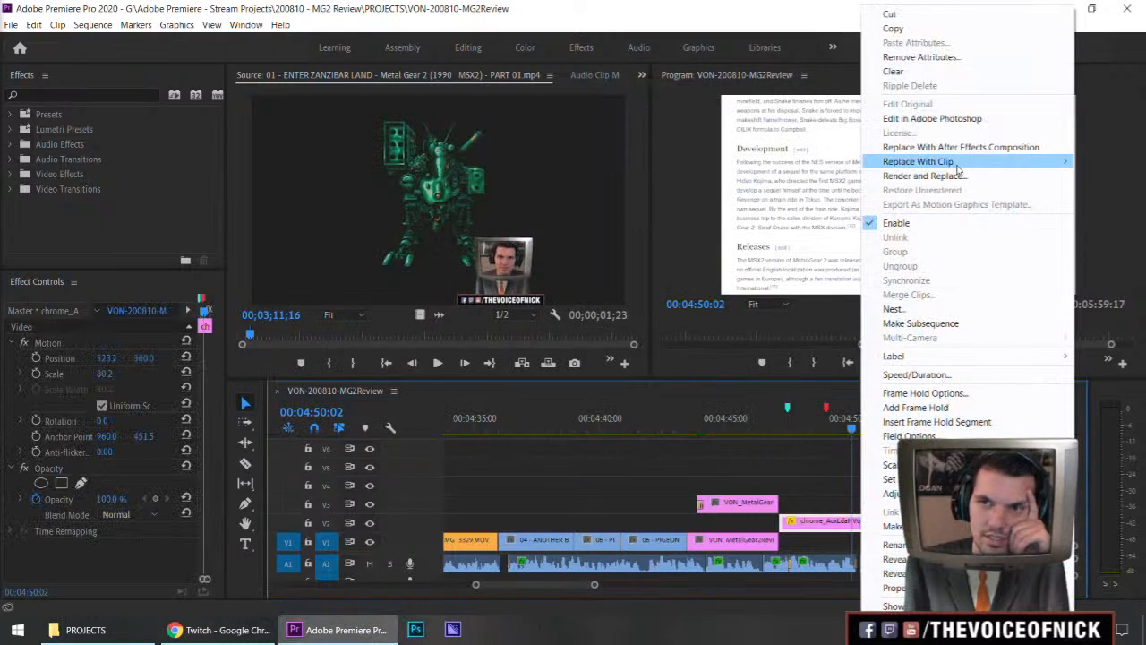
pyautogui.click(479, 630)
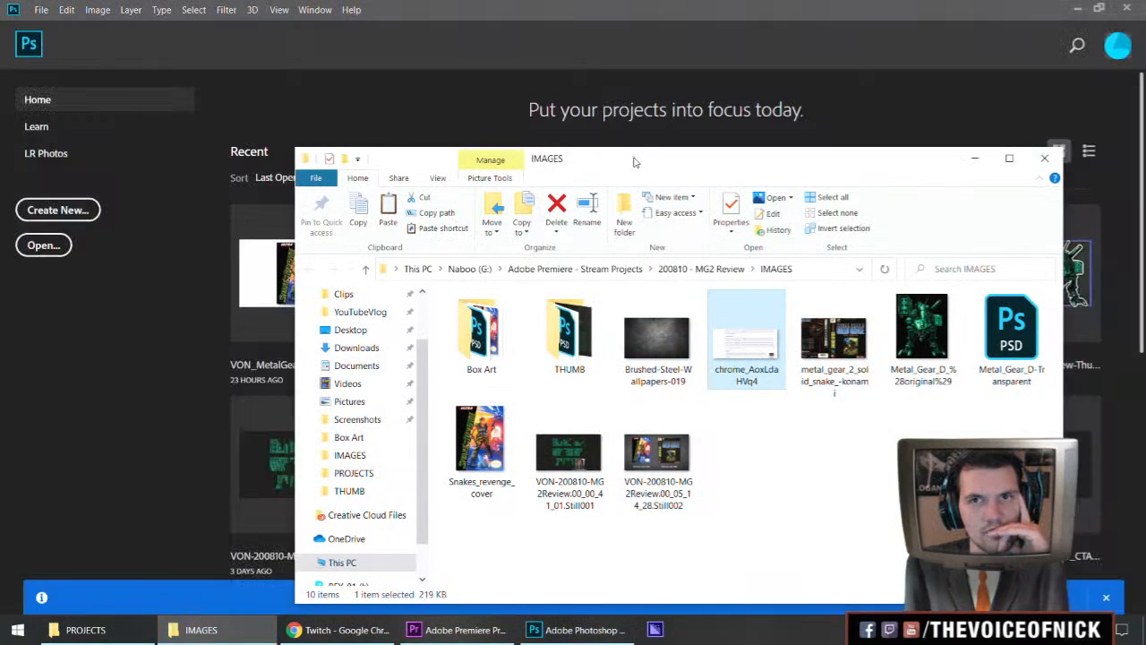
pyautogui.moveTo(633, 159); pyautogui.dragTo(682, 154)
pyautogui.moveTo(784, 333); pyautogui.dragTo(502, 114)
pyautogui.click(295, 140)
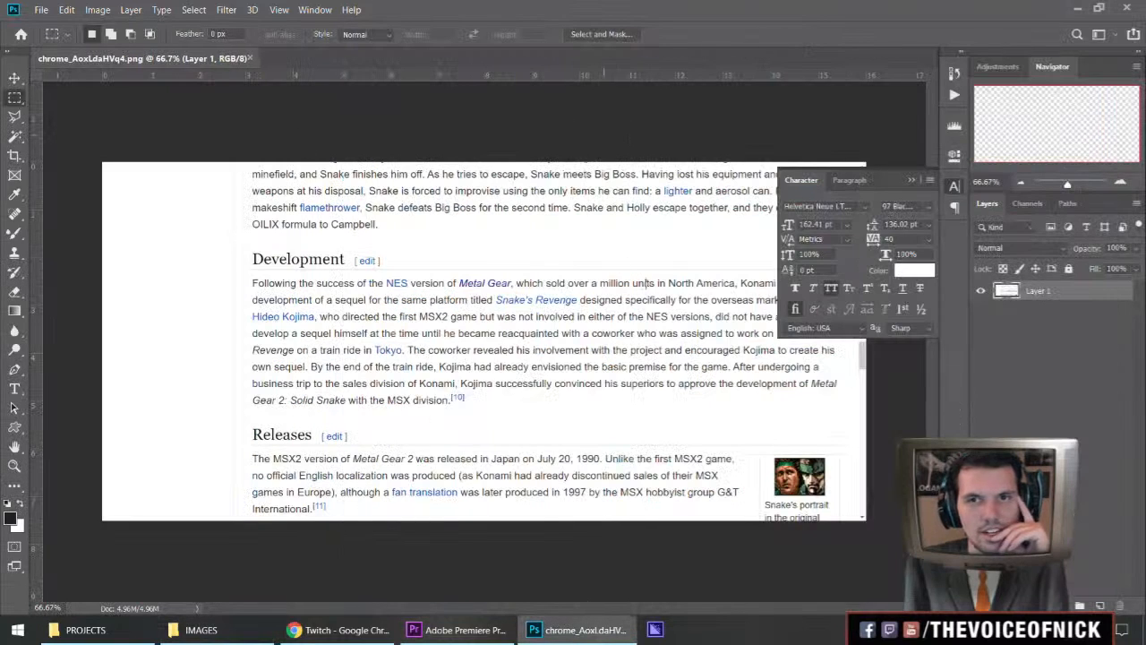
# Step: Create a new document 1280 pixels wide and 720 pixels high with a white background
pyautogui.hotkey('ctrl', 'n')
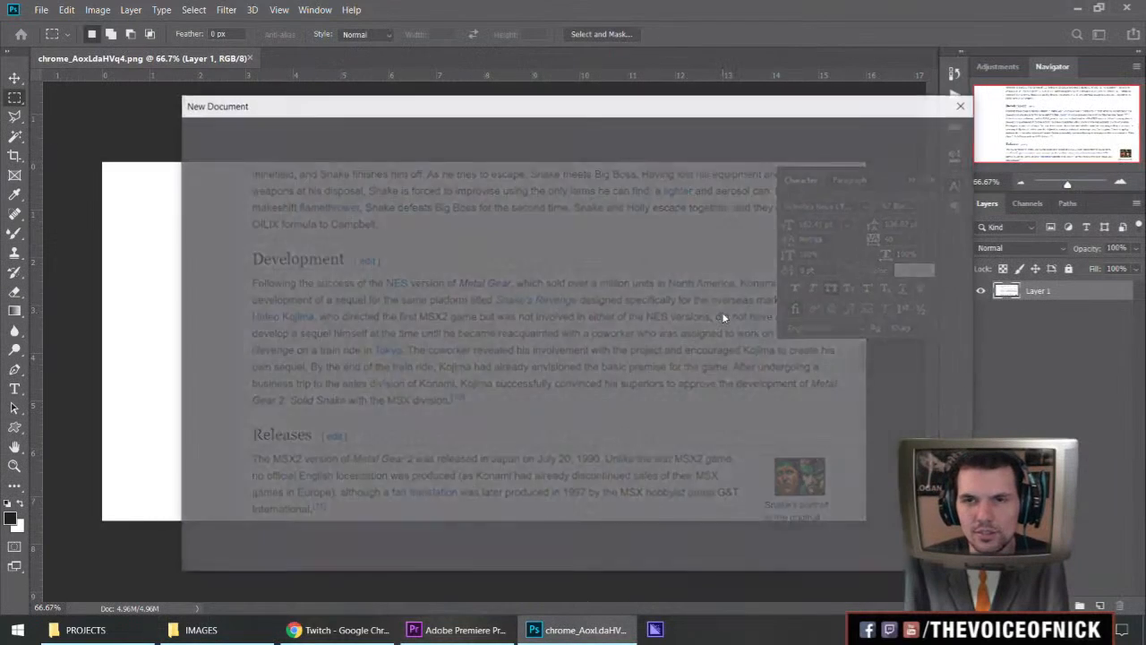
pyautogui.write('1280')
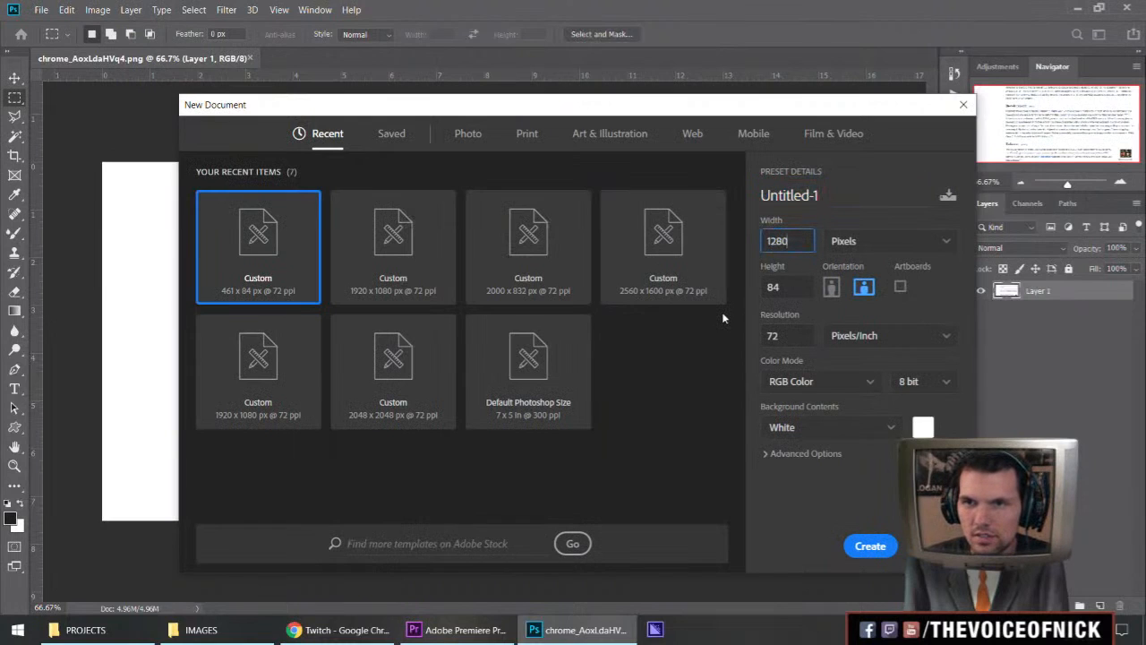
pyautogui.press('Tab')
pyautogui.write('720')
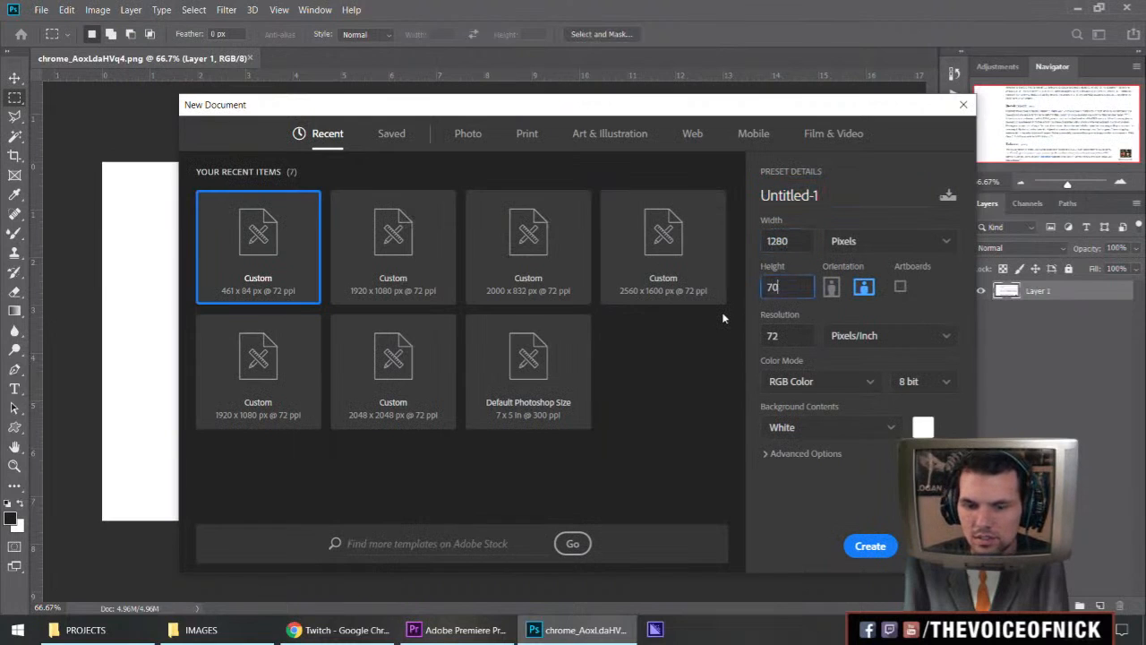
pyautogui.press('Return')
# Step: Copy the entire image of chrome_AoxLdaHVq4.png and return to the new blank document
pyautogui.hotkey('ctrl', 'v')
pyautogui.hotkey('ctrl', 'Tab')
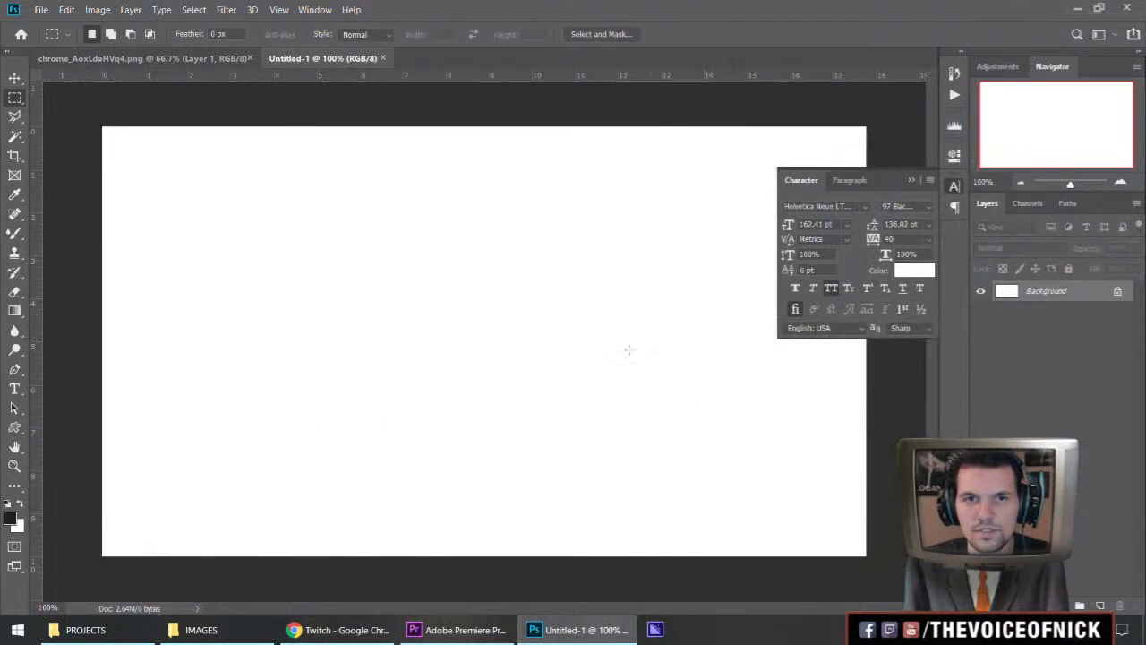
pyautogui.hotkey('ctrl', 'Tab')
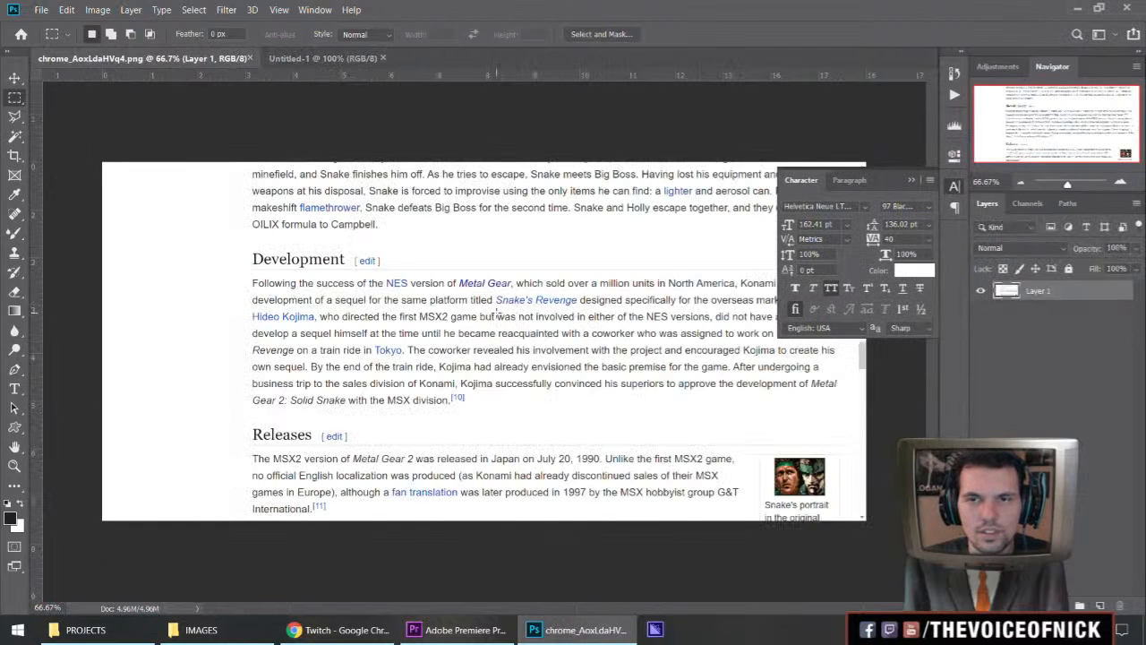
pyautogui.hotkey('ctrl', 'Tab')
pyautogui.hotkey('ctrl', 'Tab')
pyautogui.hotkey('ctrl', 'a')
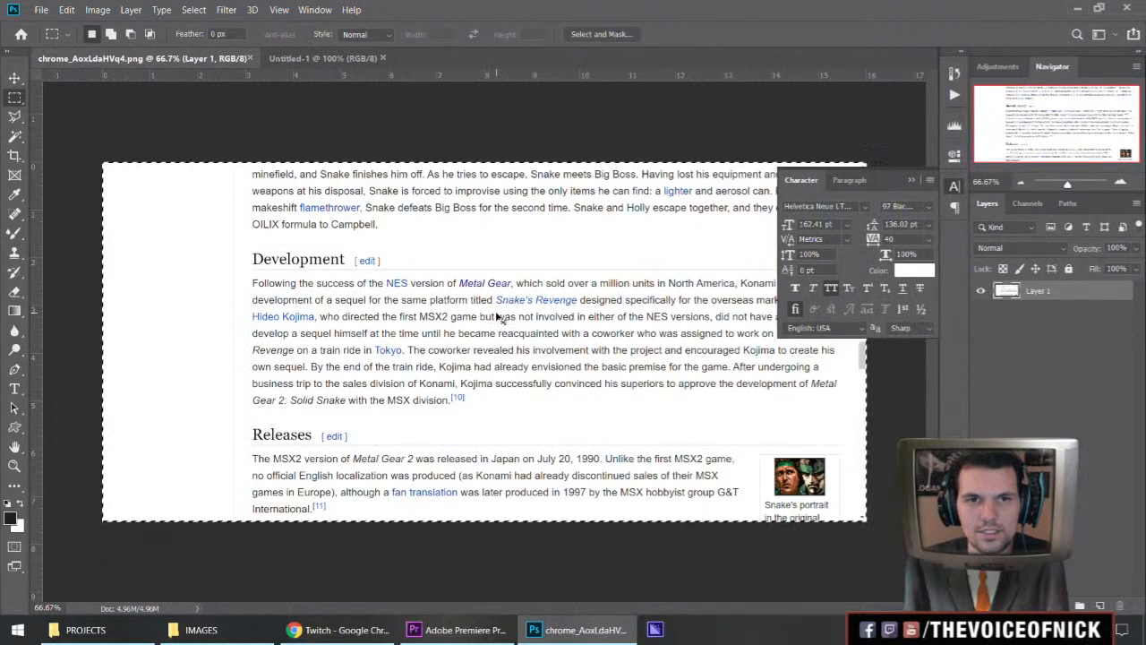
pyautogui.hotkey('ctrl', 'Tab')
pyautogui.hotkey('ctrl', 'Tab')
pyautogui.hotkey('ctrl', 'v')
pyautogui.hotkey('ctrl', 't')
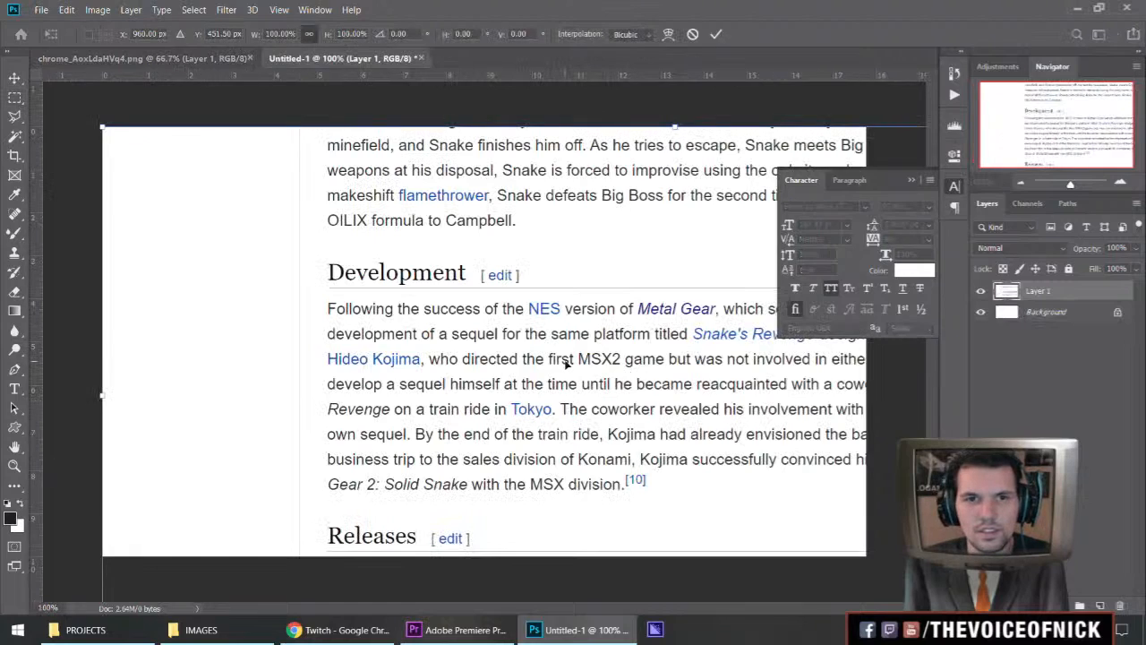
pyautogui.press('Return')
pyautogui.press('Delete')
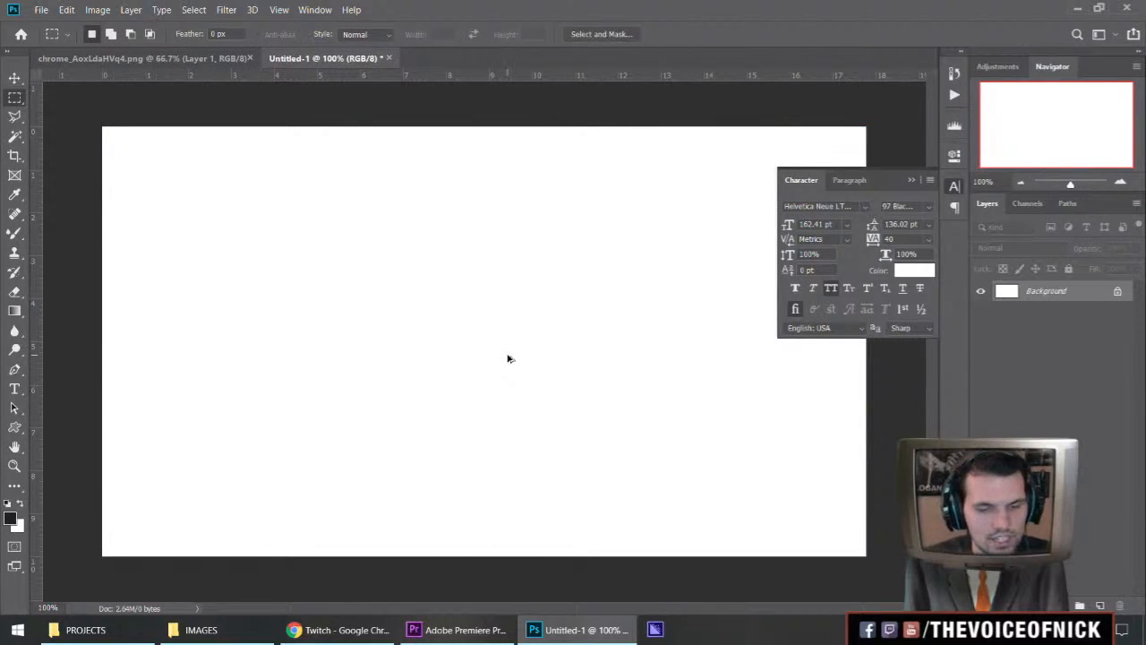
# Step: Resize the blank document to a width of 1920 pixels
pyautogui.hotkey('ctrl', 'alt', 'i')
pyautogui.write('1920')
pyautogui.press('Return')
pyautogui.scroll(-4, 559, 367)
pyautogui.scroll(2, 561, 366)
# Step: Paste the copied article screenshot as a new layer in the resized document, keeping its original scale
pyautogui.hotkey('ctrl', 'v')
pyautogui.hotkey('ctrl', 't')
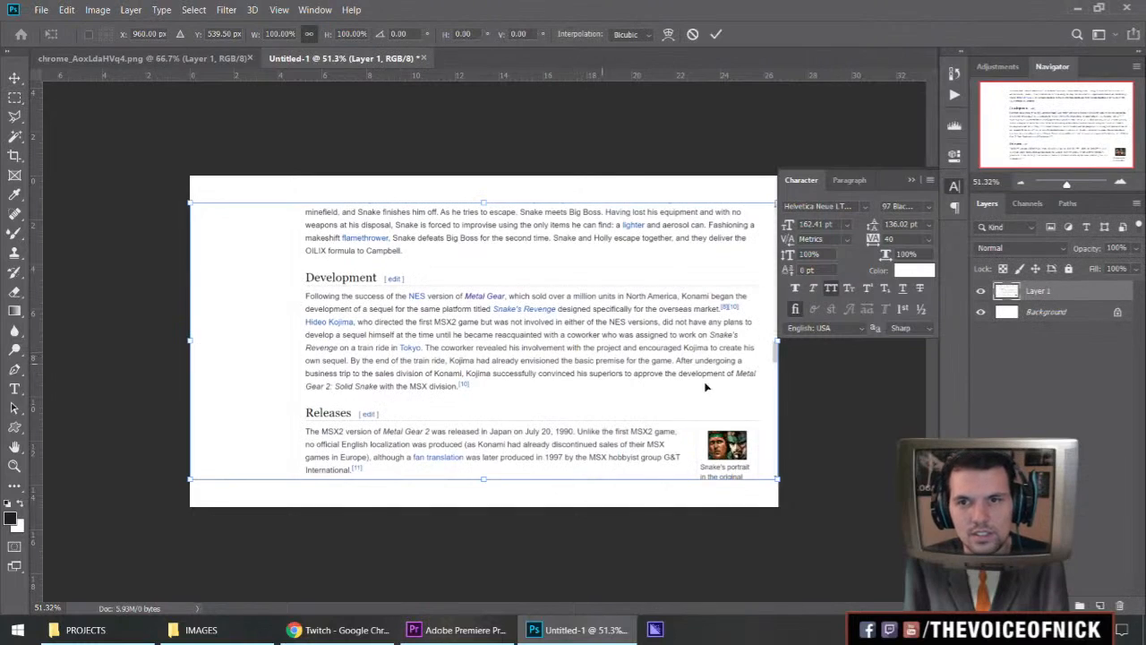
pyautogui.moveTo(777, 342); pyautogui.dragTo(764, 345)
pyautogui.press('Escape')
# Step: Delete the scrollbar and the narrow strips along the right, top, bottom and left edges of the pasted screenshot layer
pyautogui.moveTo(853, 507); pyautogui.dragTo(766, 174)
pyautogui.press('Delete')
pyautogui.hotkey('ctrl', 'd')
pyautogui.moveTo(163, 161); pyautogui.dragTo(1039, 204)
pyautogui.press('Delete')
pyautogui.hotkey('ctrl', 'd')
pyautogui.moveTo(136, 494); pyautogui.dragTo(1050, 479)
pyautogui.press('Delete')
pyautogui.hotkey('ctrl', 'd')
pyautogui.moveTo(107, 119); pyautogui.dragTo(297, 582)
pyautogui.press('Delete')
pyautogui.hotkey('ctrl', 'd')
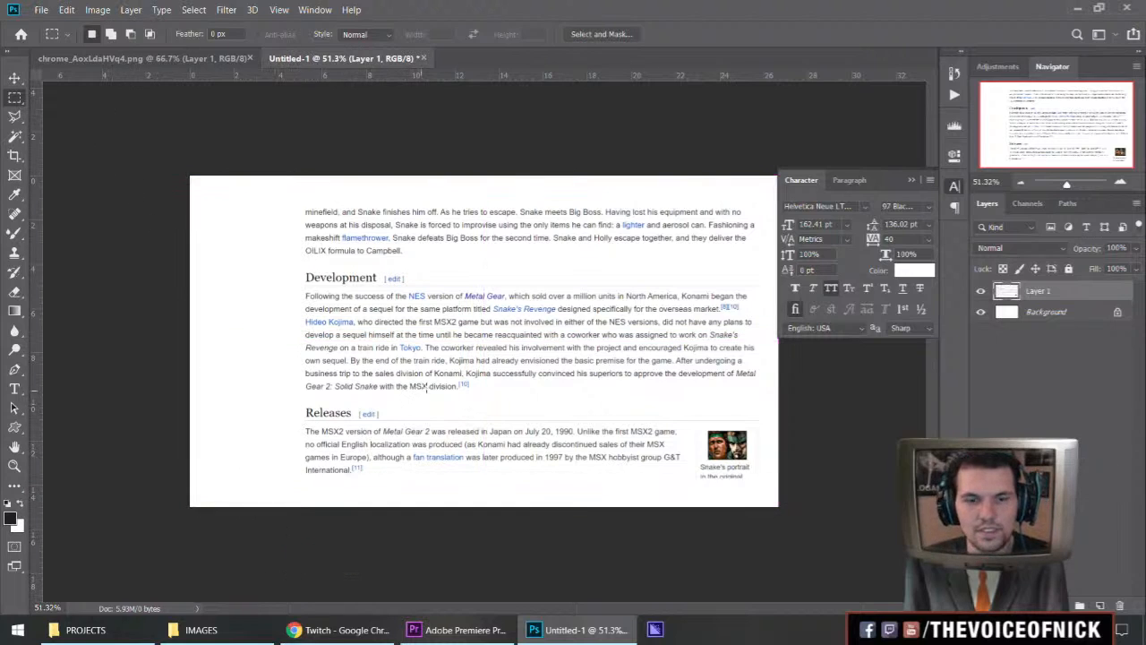
# Step: Scale the trimmed screenshot layer to about 100.63% and centre it horizontally and vertically on the canvas
pyautogui.press('v')
pyautogui.moveTo(554, 350); pyautogui.dragTo(516, 350)
pyautogui.hotkey('ctrl', 't')
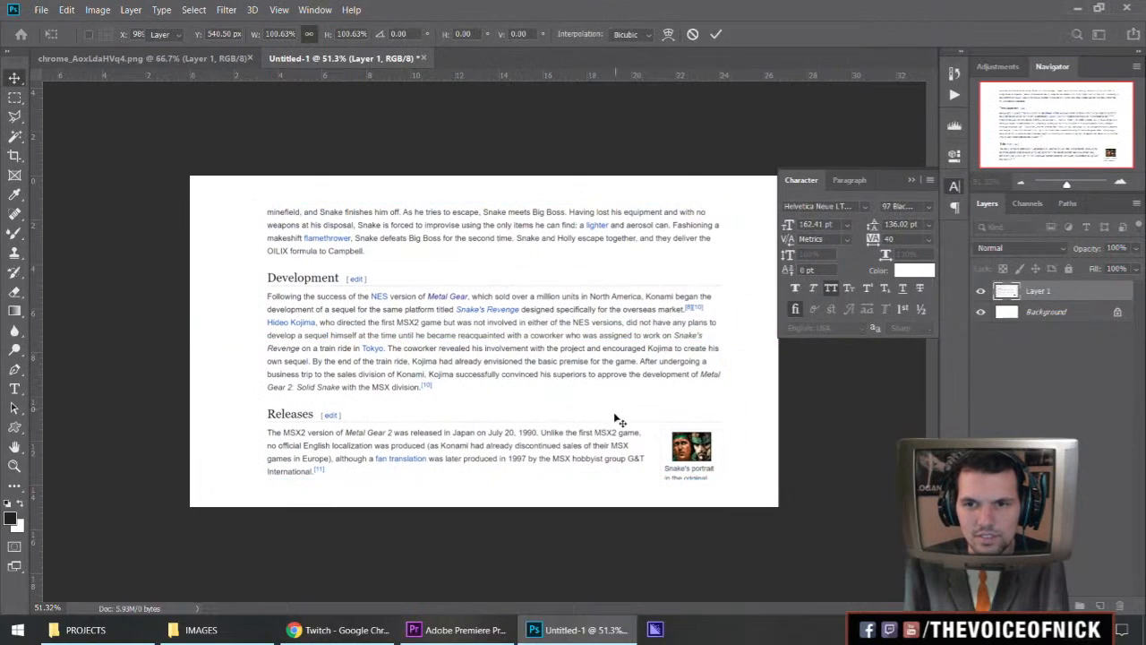
pyautogui.press('Return')
pyautogui.moveTo(614, 380); pyautogui.dragTo(486, 338)
pyautogui.hotkey('ctrl', 'a')
pyautogui.click(340, 34)
pyautogui.click(438, 39)
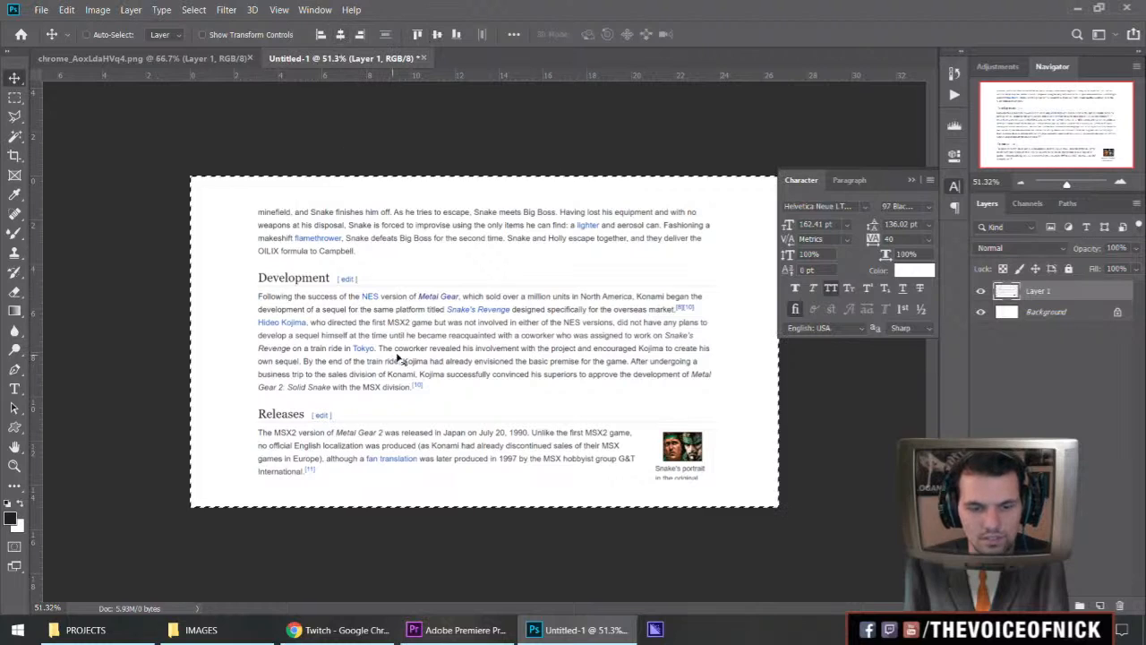
pyautogui.hotkey('ctrl', 'd')
# Step: Collapse the Character panel and dismiss the CCleaner notification to clear the view of the article, with the Rectangular Marquee tool active
pyautogui.press('m')
pyautogui.click(912, 180)
pyautogui.scroll(-5, 687, 426)
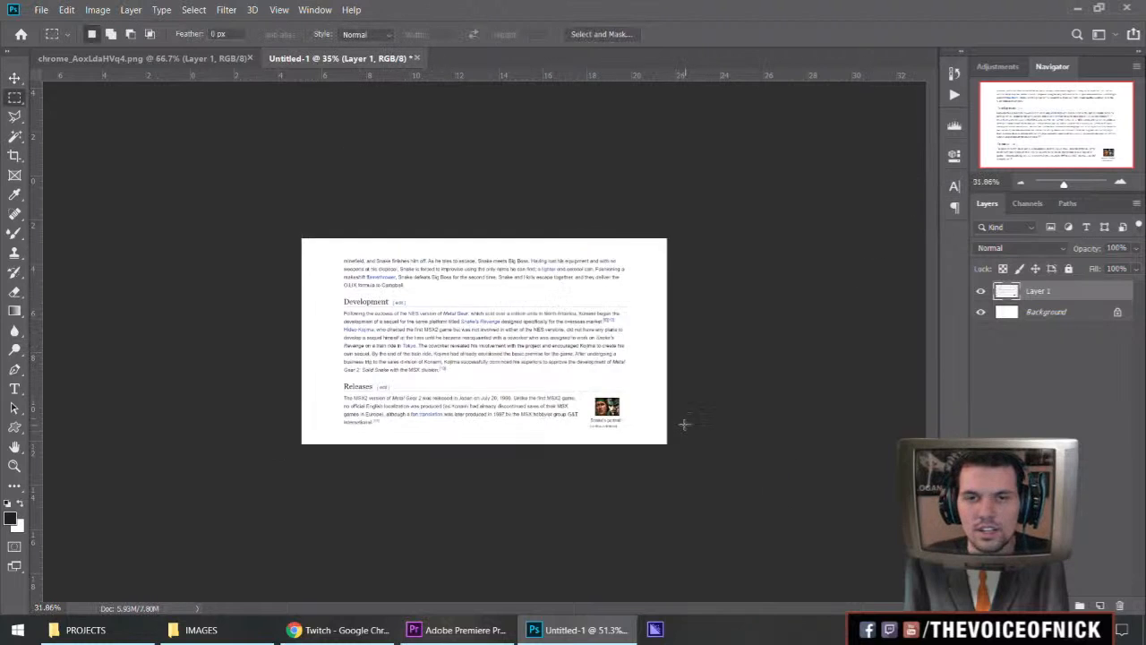
pyautogui.scroll(5, 685, 424)
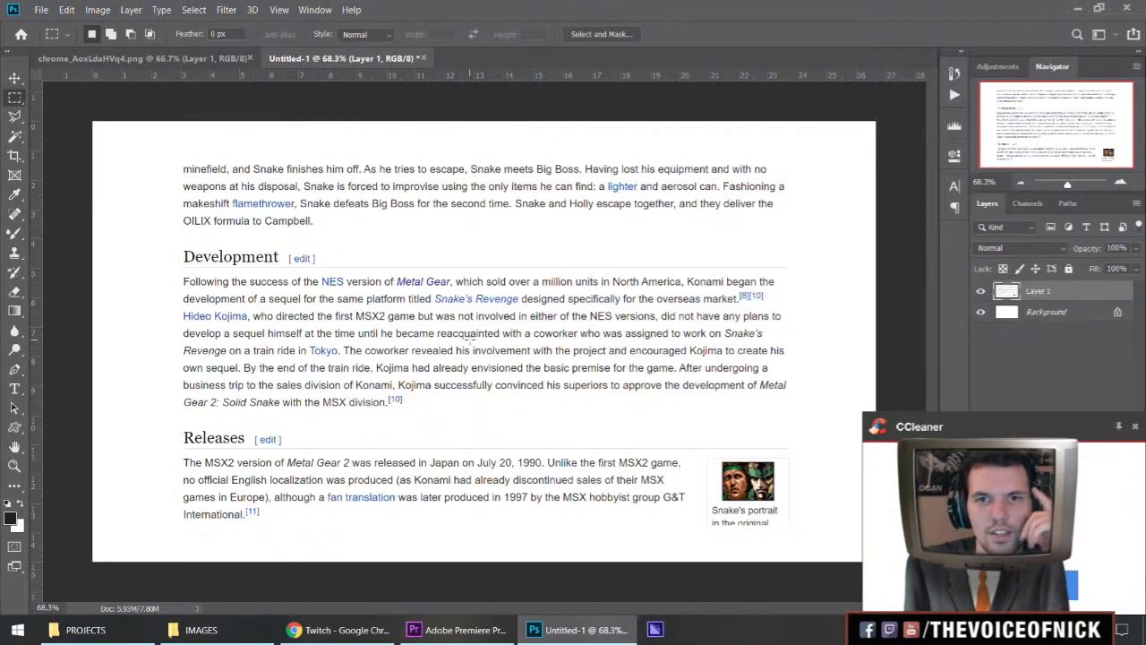
pyautogui.click(1134, 427)
# Step: Read through the Development section, marking successive lines with rectangular selections to judge which passages to emphasise
pyautogui.moveTo(525, 291); pyautogui.dragTo(769, 310)
pyautogui.click(385, 313)
pyautogui.moveTo(209, 309); pyautogui.dragTo(791, 323)
pyautogui.click(39, 336)
pyautogui.moveTo(173, 327); pyautogui.dragTo(573, 341)
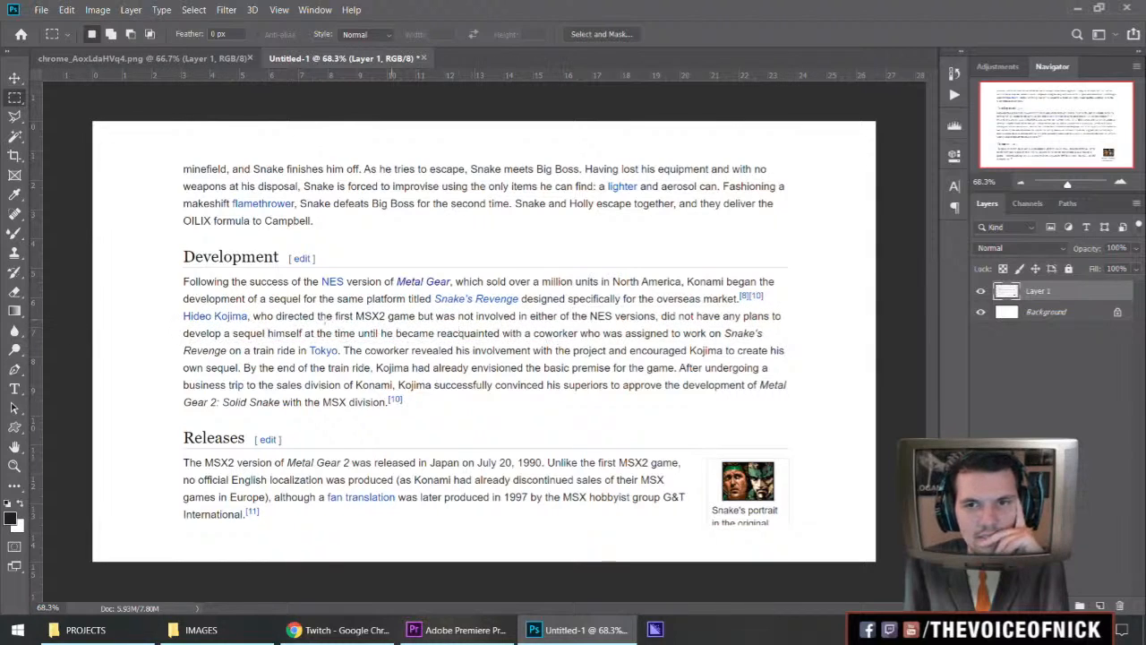
pyautogui.moveTo(185, 315); pyautogui.dragTo(710, 350)
pyautogui.click(226, 334)
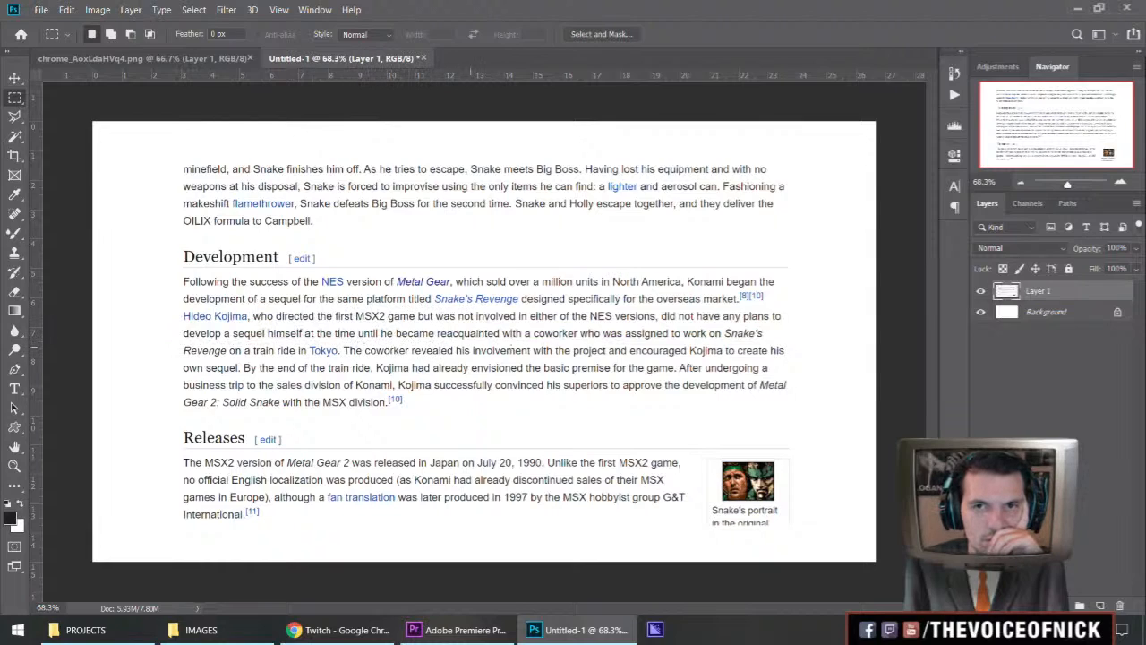
pyautogui.moveTo(394, 359); pyautogui.dragTo(767, 376)
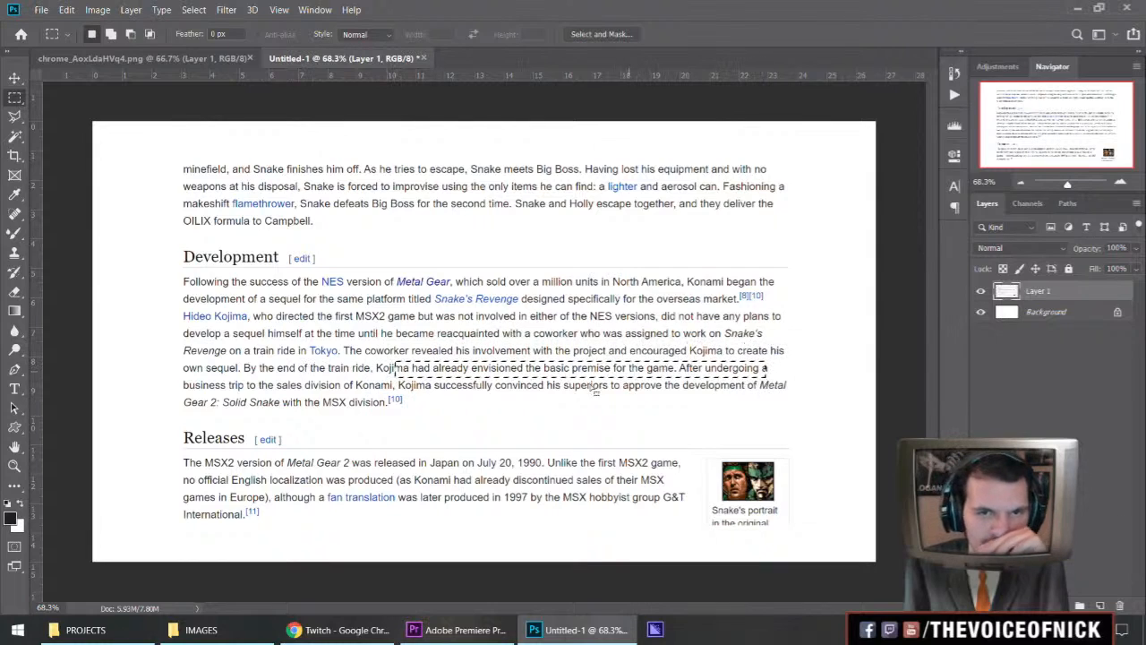
pyautogui.moveTo(429, 395); pyautogui.dragTo(715, 383)
pyautogui.moveTo(398, 377); pyautogui.dragTo(792, 392)
pyautogui.moveTo(168, 395); pyautogui.dragTo(438, 413)
pyautogui.click(446, 417)
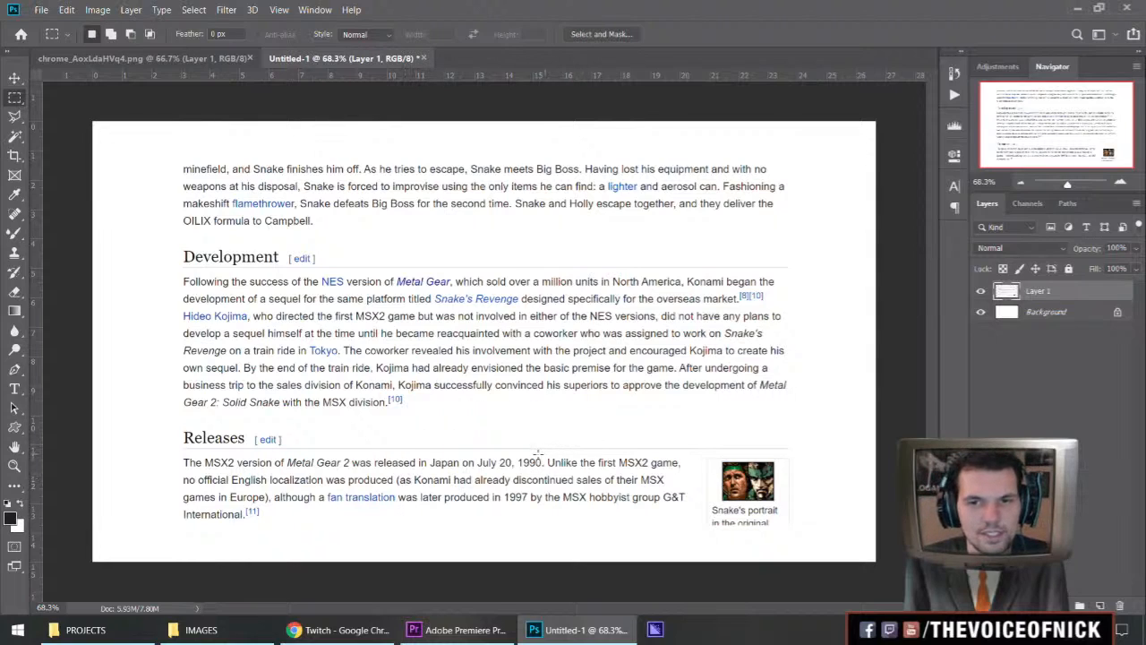
# Step: Trace the first two lines of the Releases section with rectangular selections and clear the selection
pyautogui.moveTo(537, 456); pyautogui.dragTo(667, 469)
pyautogui.moveTo(177, 473); pyautogui.dragTo(679, 489)
pyautogui.hotkey('ctrl', 'd')
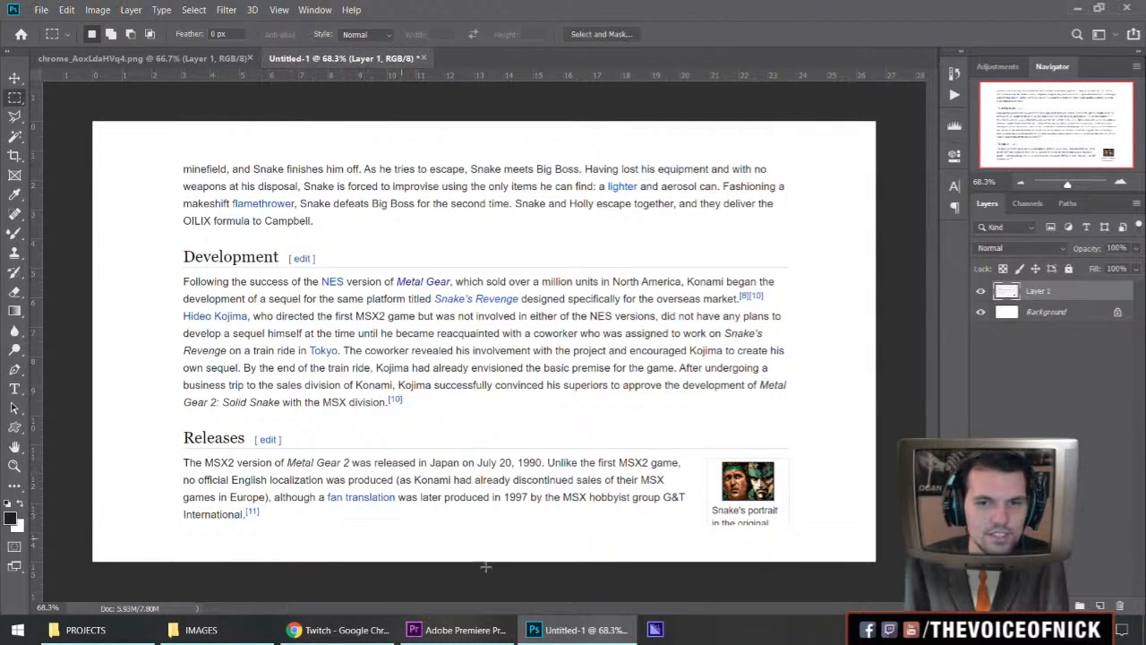
# Step: Switch to Premiere Pro and play the part of the sequence covered by the screenshot clip to check its narration
pyautogui.click(460, 630)
pyautogui.click(849, 466)
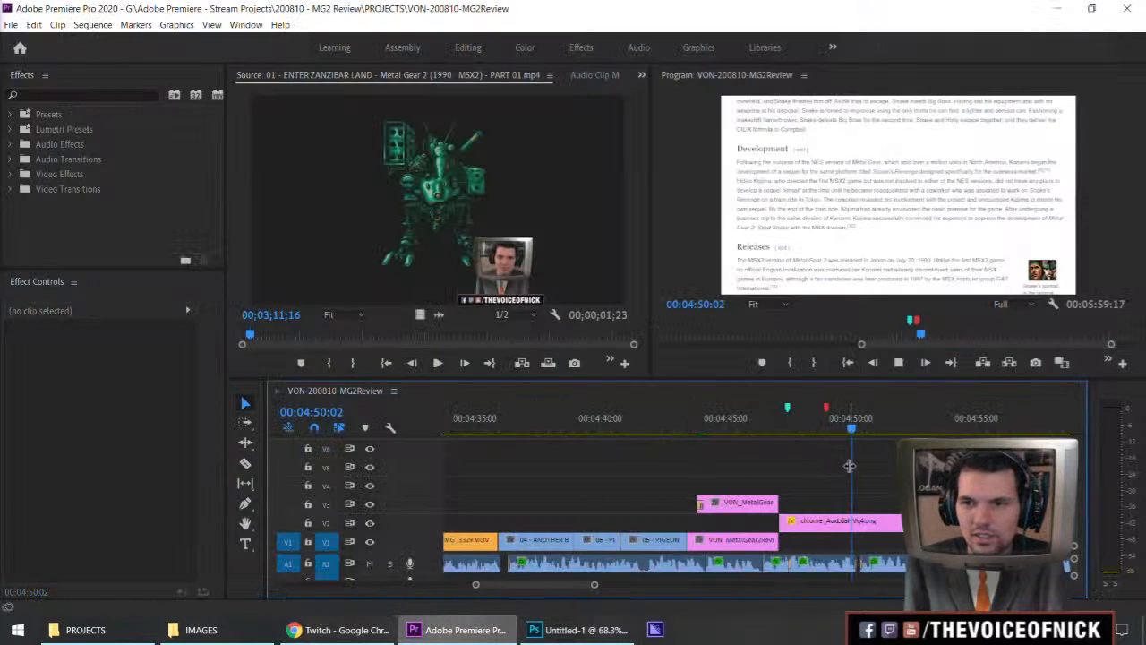
pyautogui.scroll(-3, 849, 464)
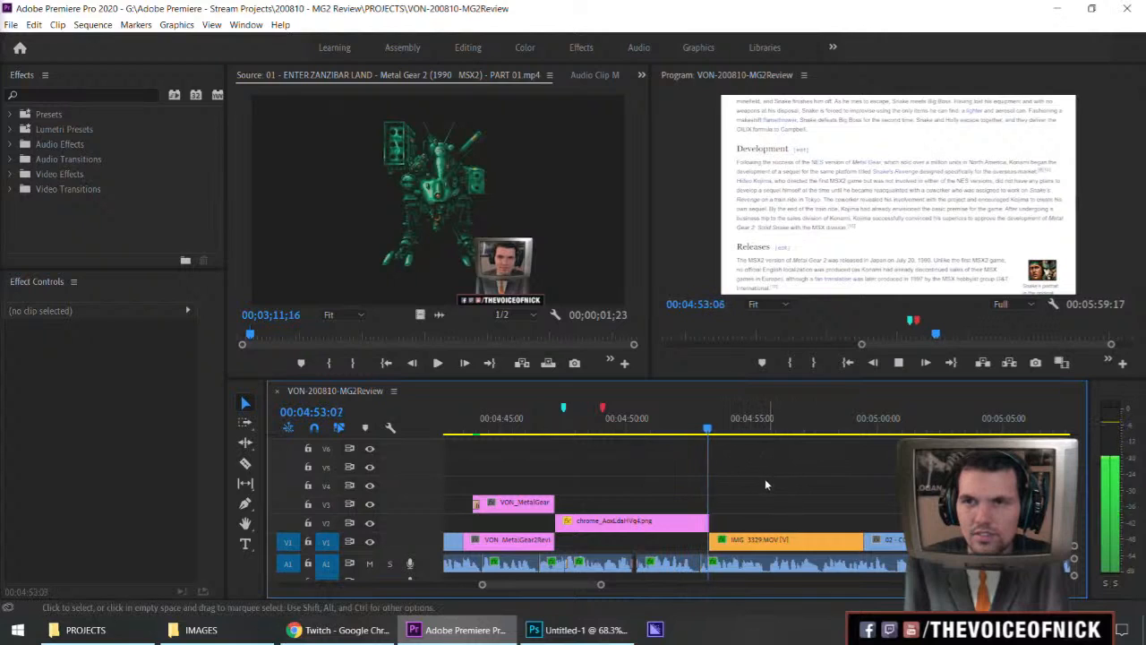
pyautogui.moveTo(721, 428); pyautogui.dragTo(625, 439)
pyautogui.moveTo(665, 463); pyautogui.dragTo(707, 467)
# Step: Return to Photoshop and examine the Development paragraph for matching passages, framing the phrases about Hideo Kojima's involvement with rectangular selections
pyautogui.click(557, 624)
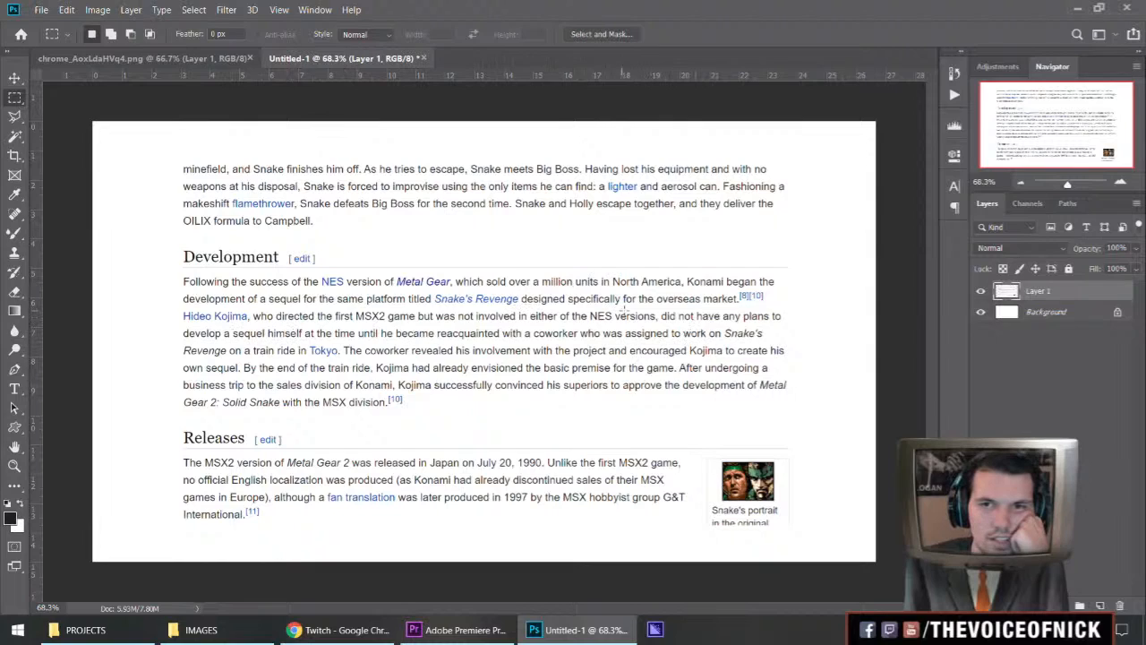
pyautogui.moveTo(705, 309); pyautogui.dragTo(796, 331)
pyautogui.moveTo(184, 323); pyautogui.dragTo(391, 339)
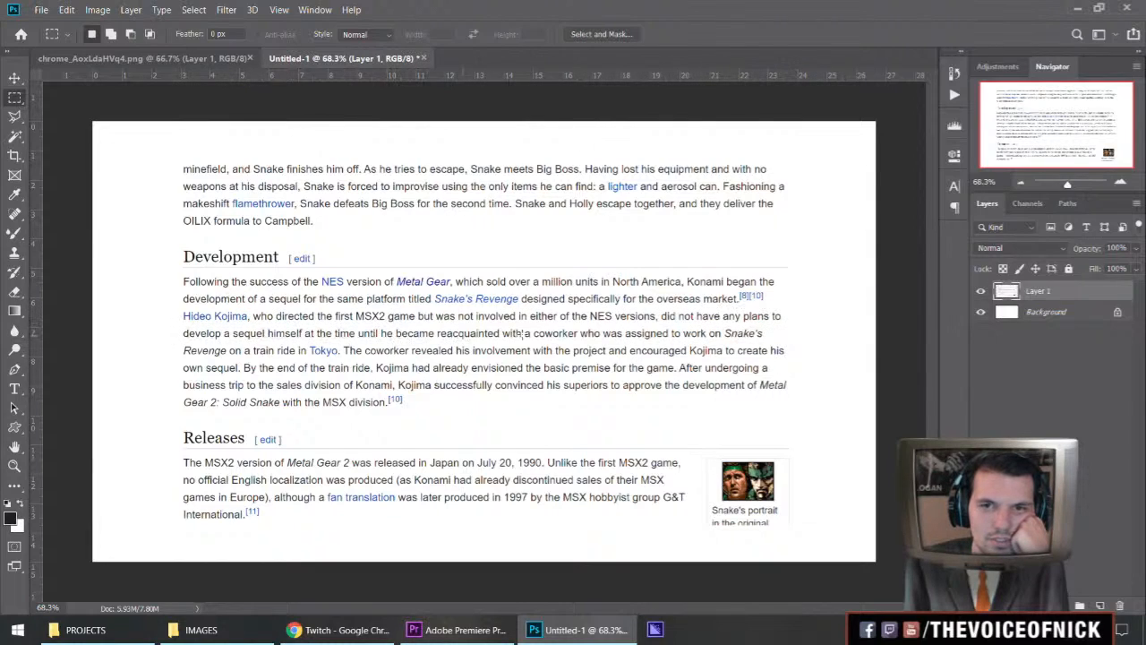
pyautogui.moveTo(676, 362); pyautogui.dragTo(751, 375)
pyautogui.click(588, 368)
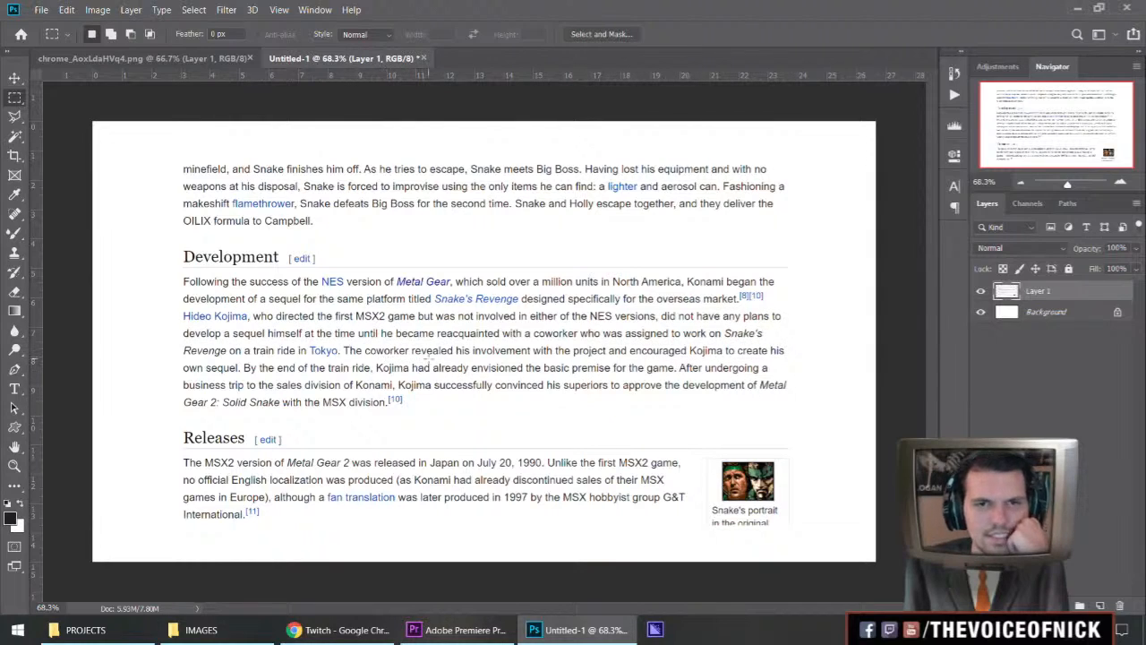
pyautogui.moveTo(437, 306); pyautogui.dragTo(663, 323)
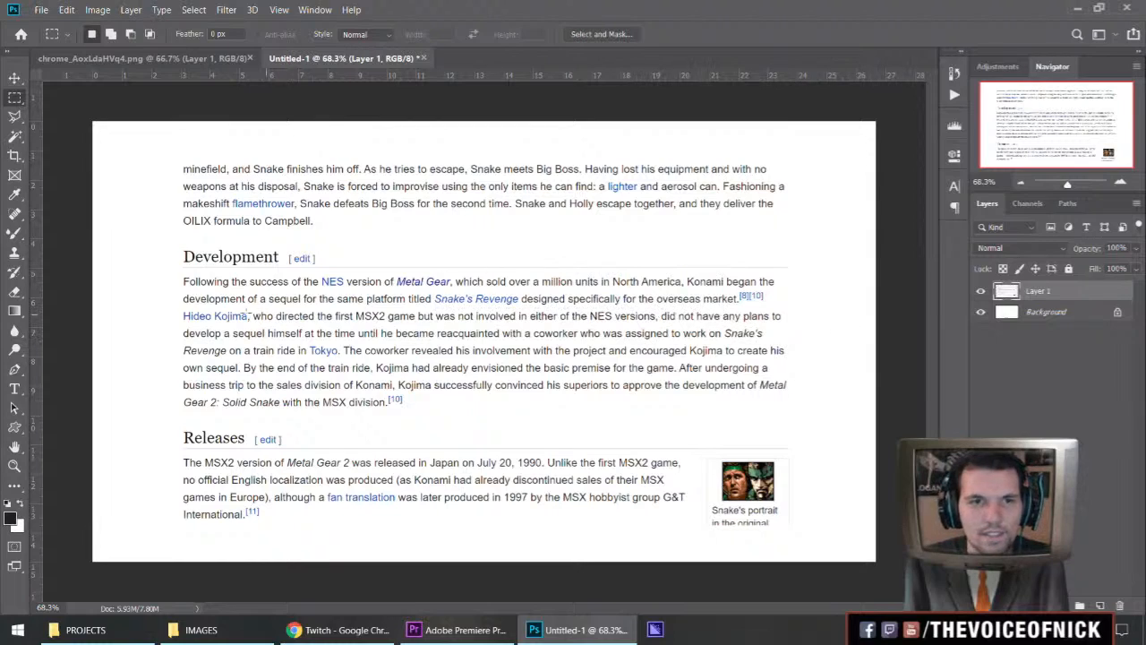
pyautogui.moveTo(180, 306); pyautogui.dragTo(318, 324)
pyautogui.moveTo(385, 323); pyautogui.dragTo(416, 323)
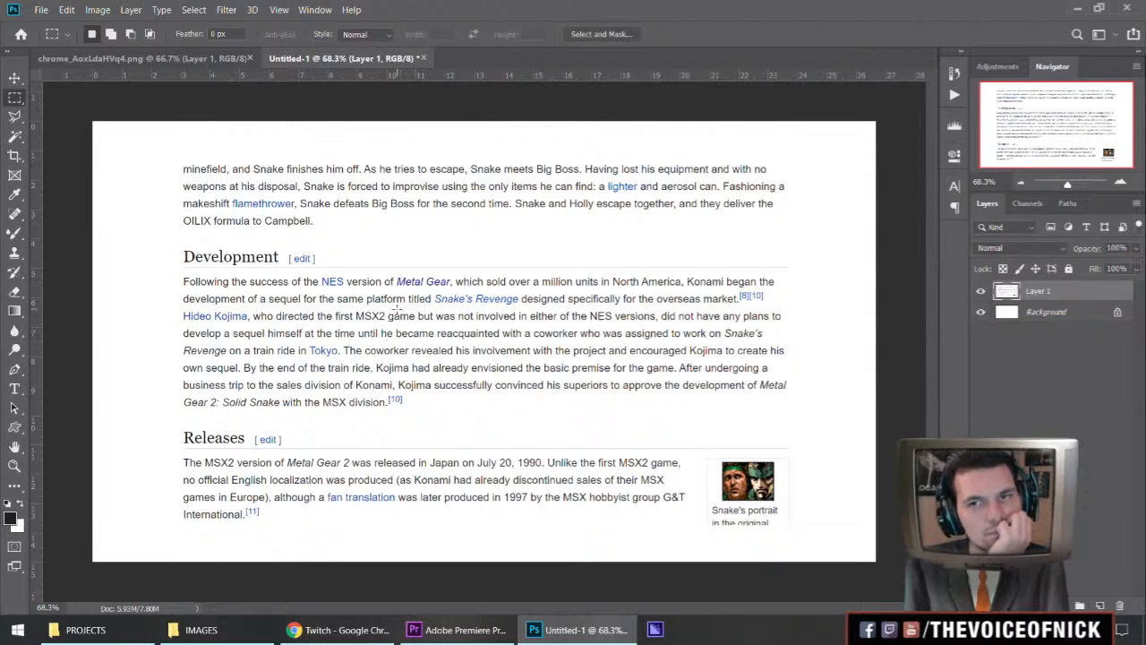
# Step: Frame the phrases in the line about the NES versions, including "did not have any plans", with rectangular selections and clear the selection
pyautogui.moveTo(661, 308); pyautogui.dragTo(795, 324)
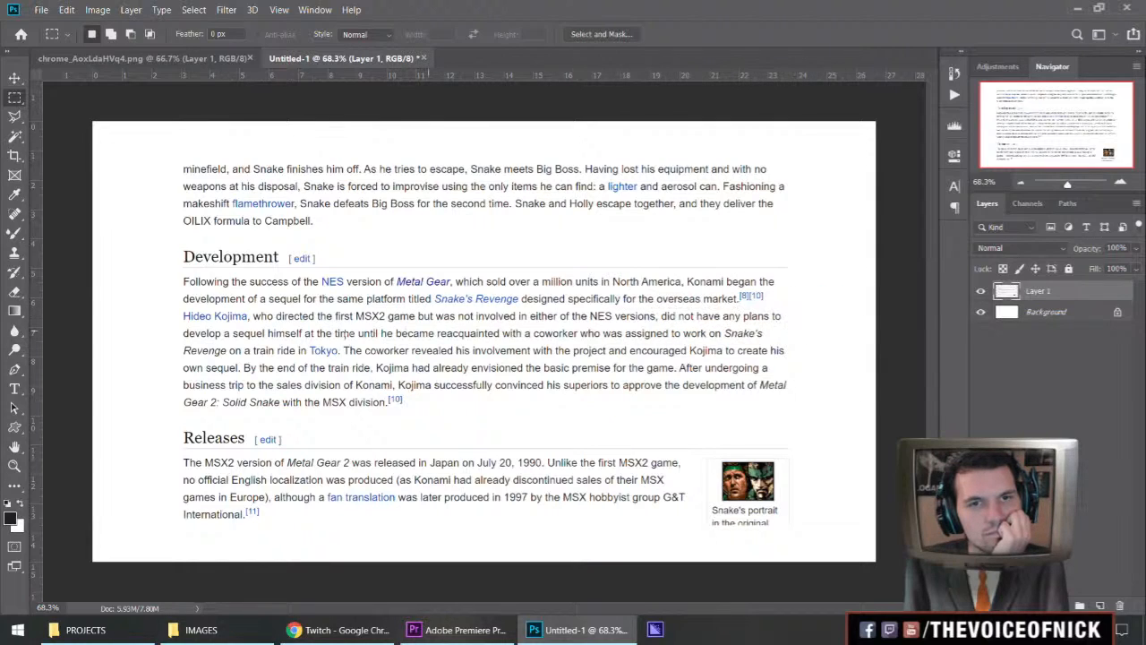
pyautogui.moveTo(439, 309); pyautogui.dragTo(519, 323)
pyautogui.moveTo(656, 299); pyautogui.dragTo(772, 323)
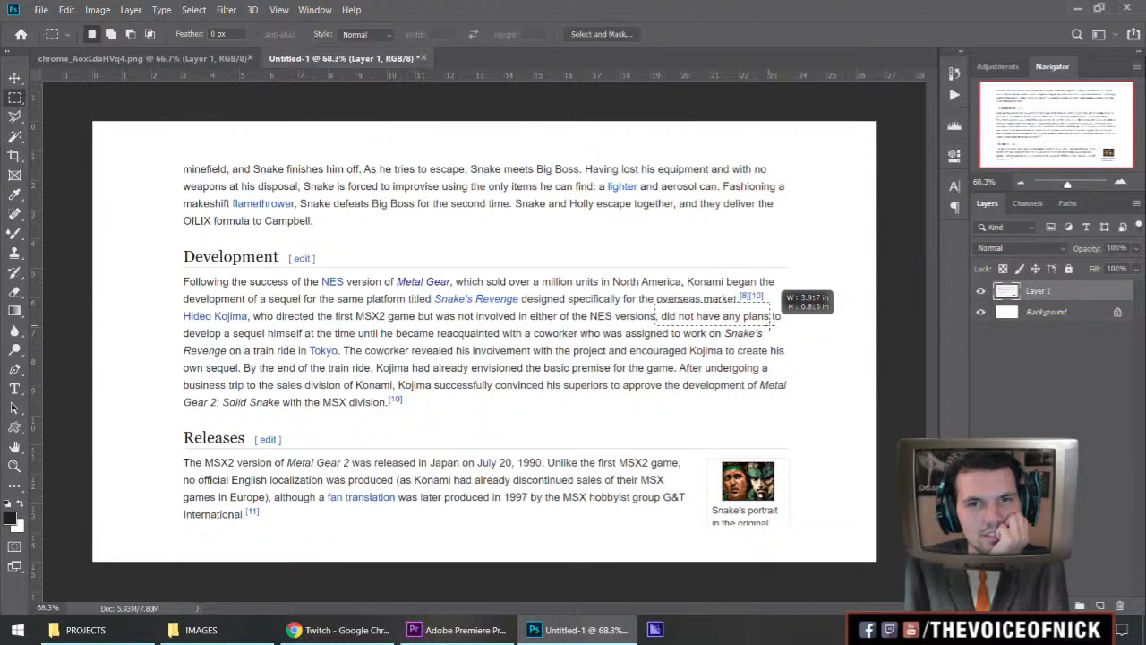
pyautogui.moveTo(770, 325); pyautogui.dragTo(771, 326)
pyautogui.click(773, 330)
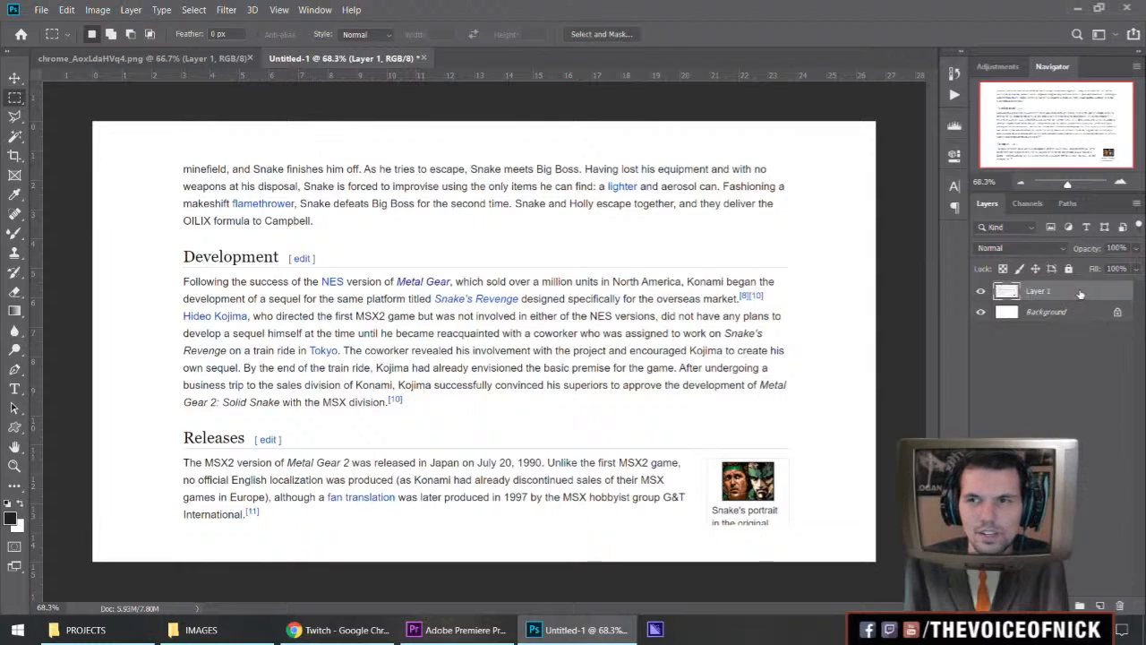
# Step: Duplicate Layer 1, hide the original, and delete the copy's white areas with a Color Range selection, checking the transparency with the Background hidden
pyautogui.hotkey('ctrl', 'j')
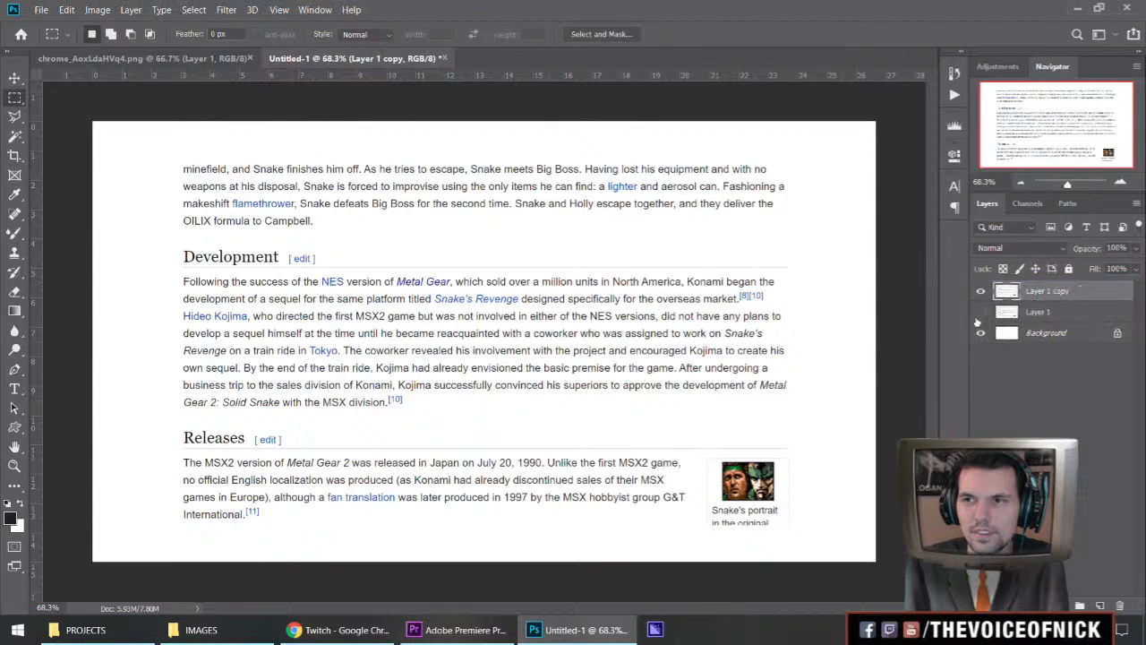
pyautogui.click(163, 9)
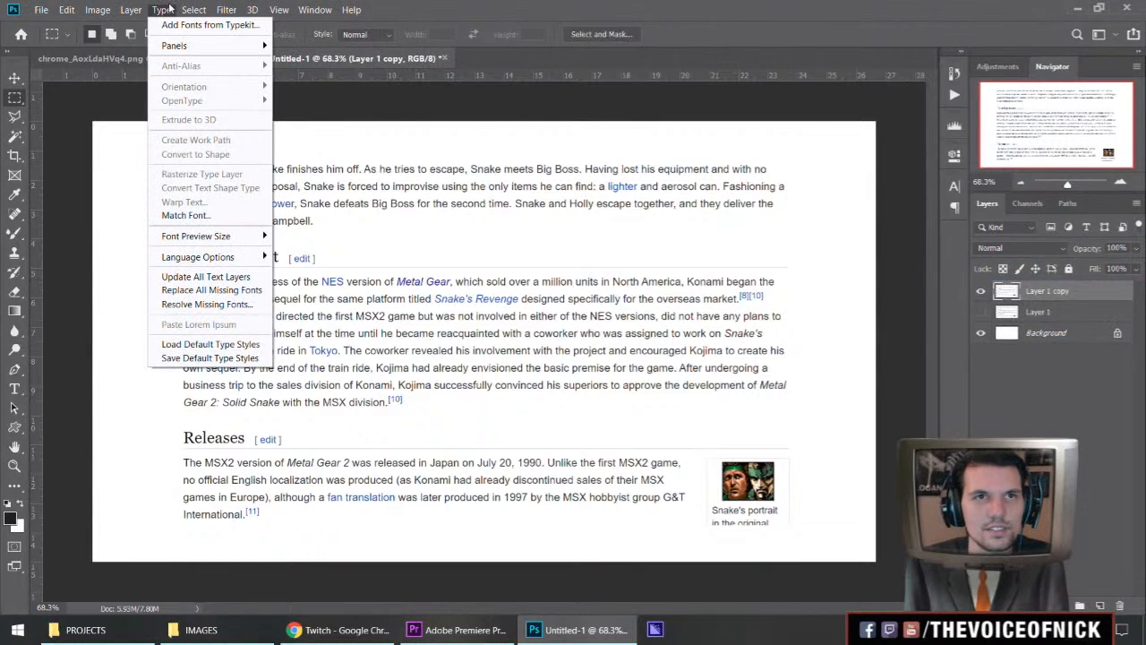
pyautogui.moveTo(98, 9)
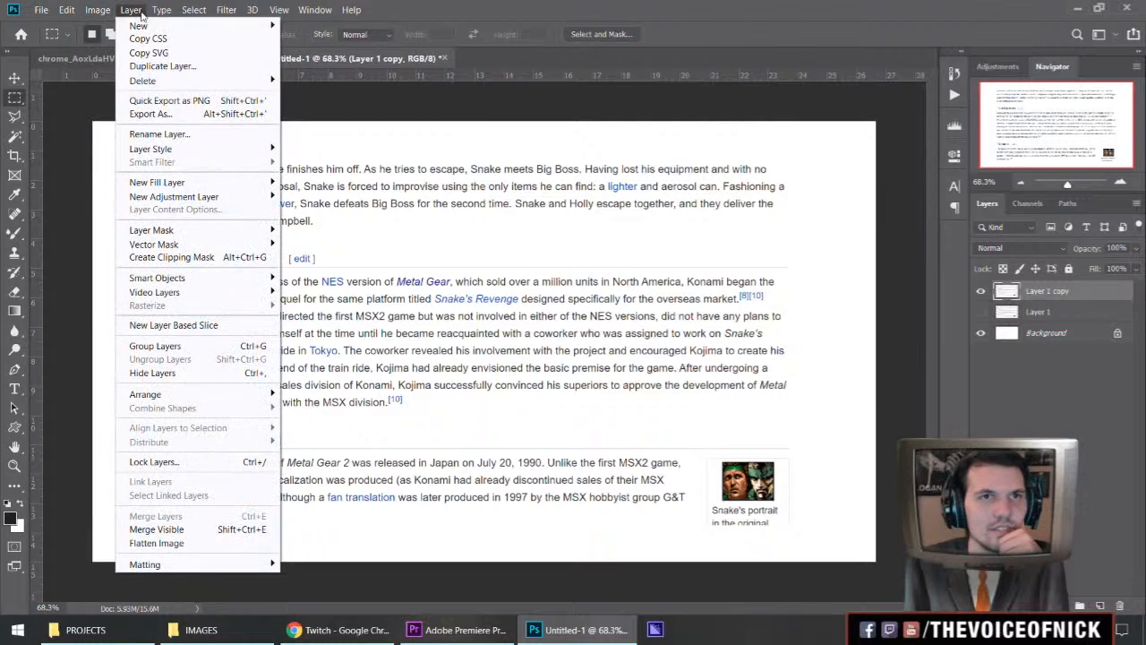
pyautogui.moveTo(194, 10)
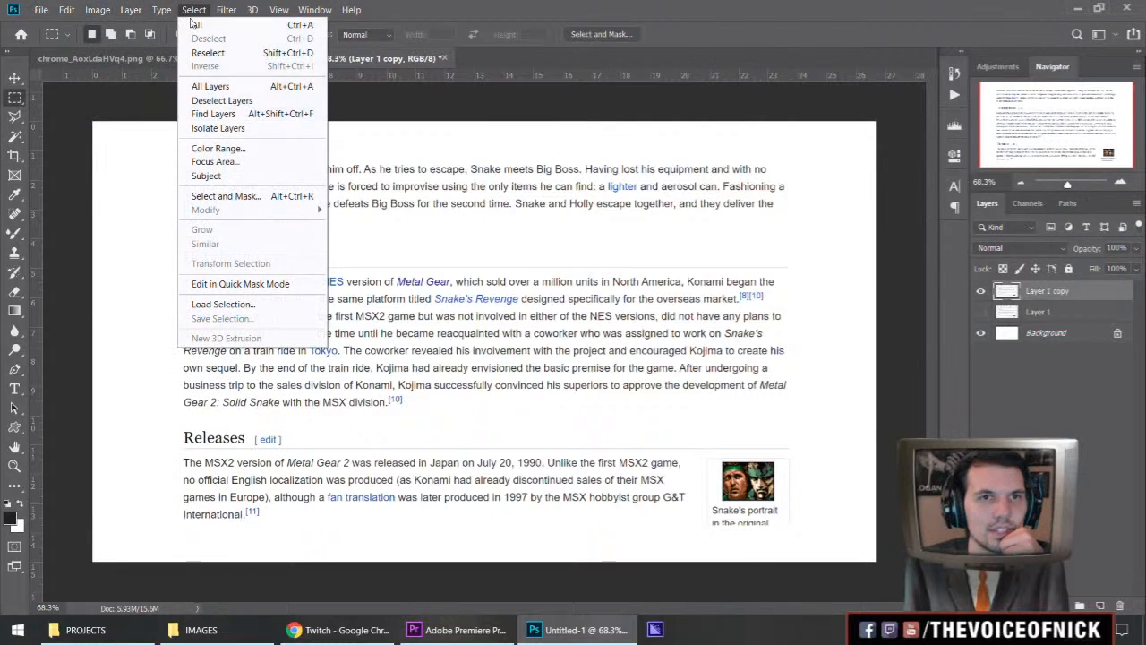
pyautogui.click(219, 150)
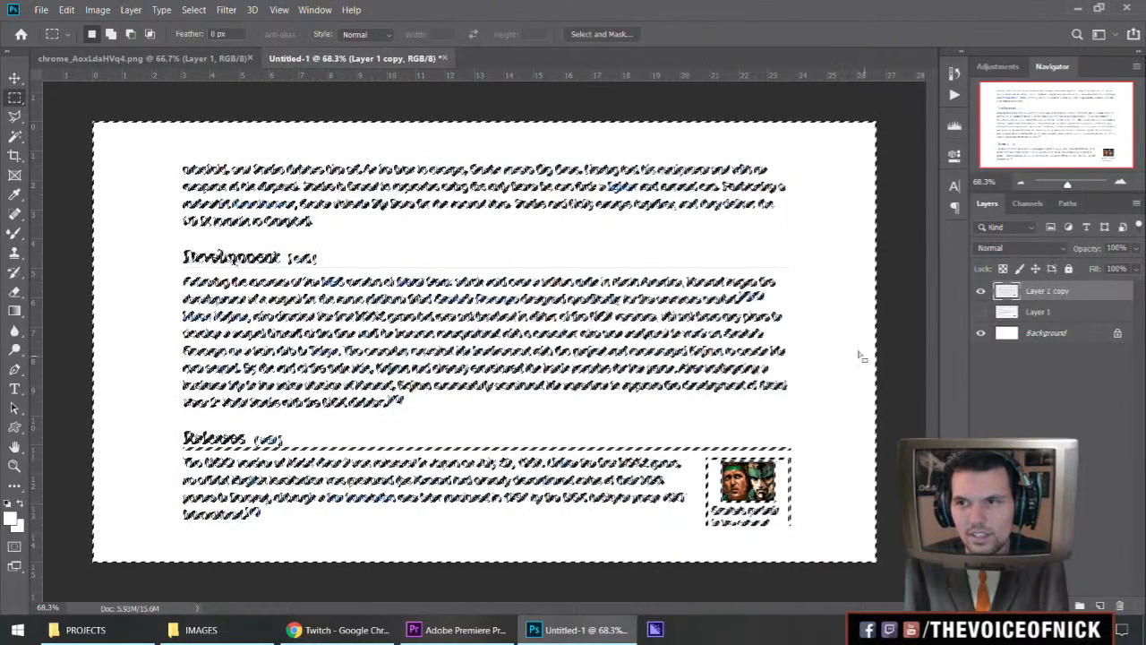
pyautogui.hotkey('ctrl', 'd')
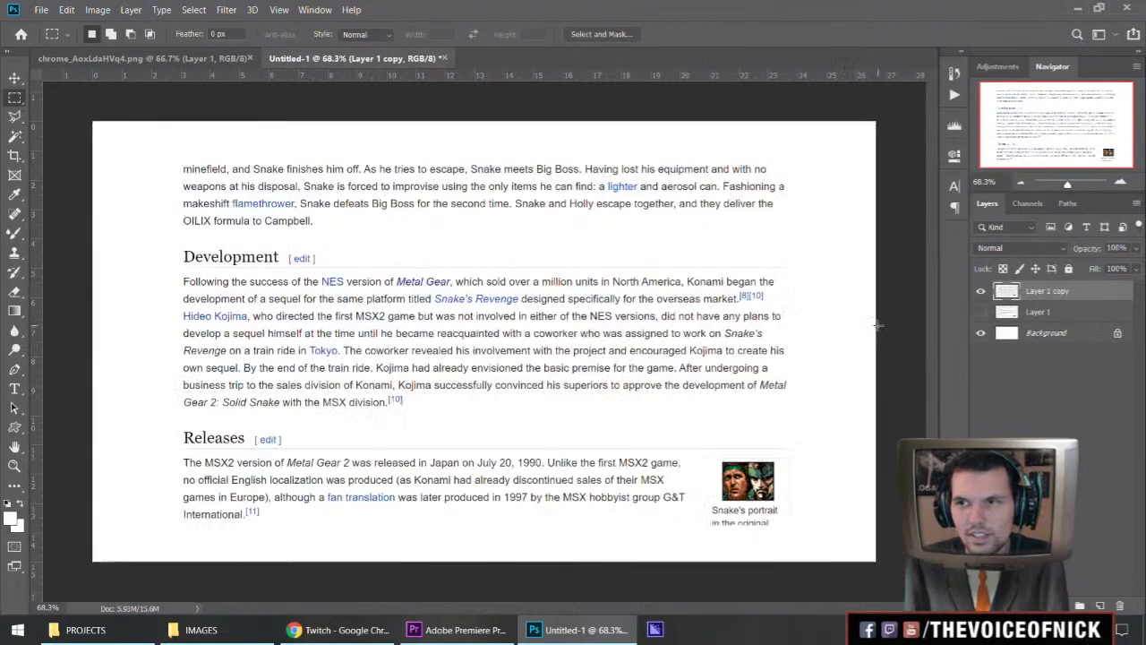
pyautogui.click(994, 337)
pyautogui.click(983, 335)
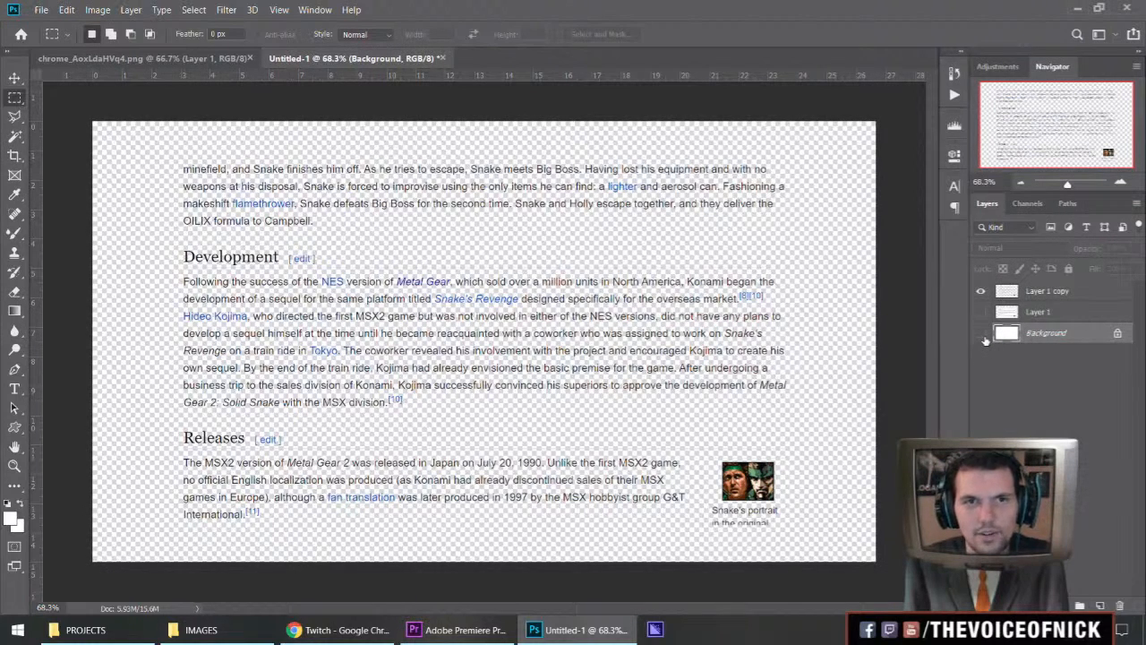
pyautogui.click(982, 334)
# Step: Unlock the Background layer and add a new empty layer directly above Layer 1
pyautogui.click(1118, 333)
pyautogui.click(1064, 312)
pyautogui.click(1100, 606)
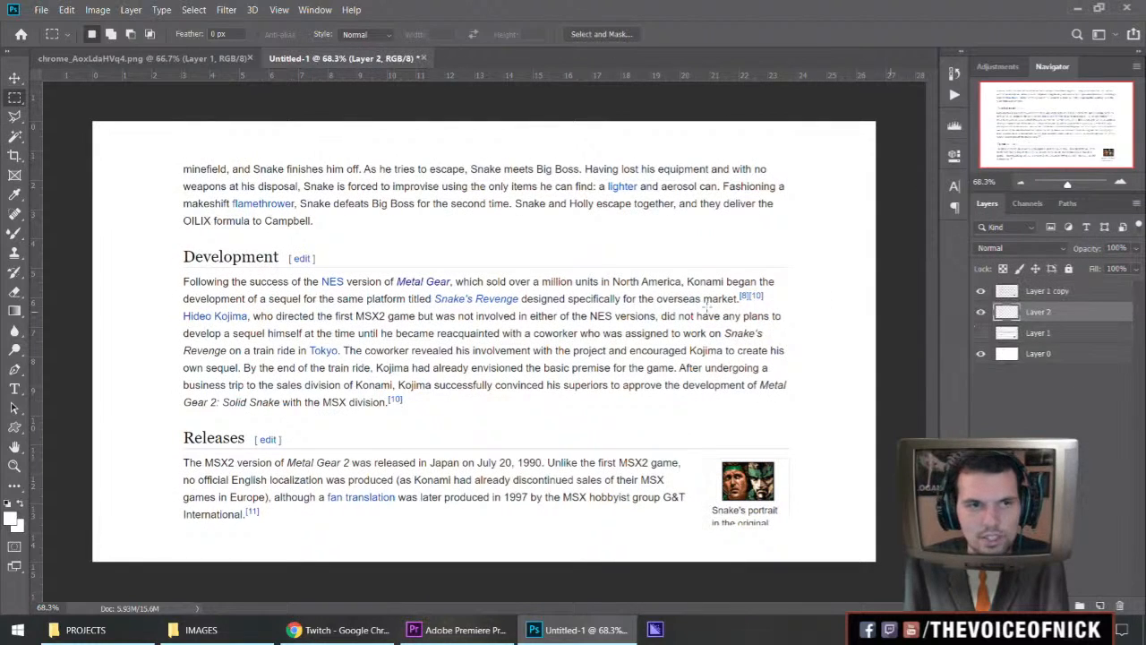
# Step: Look through the brush presets for a brush suited to highlighting text
pyautogui.press('b')
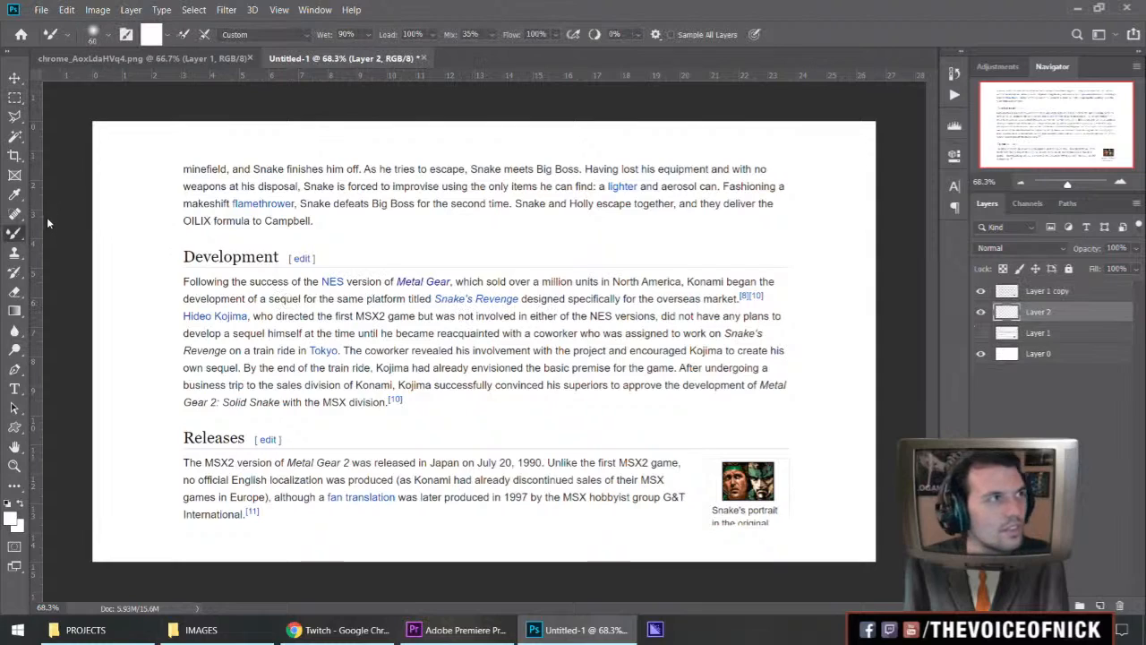
pyautogui.hotkey('alt', 'Tab')
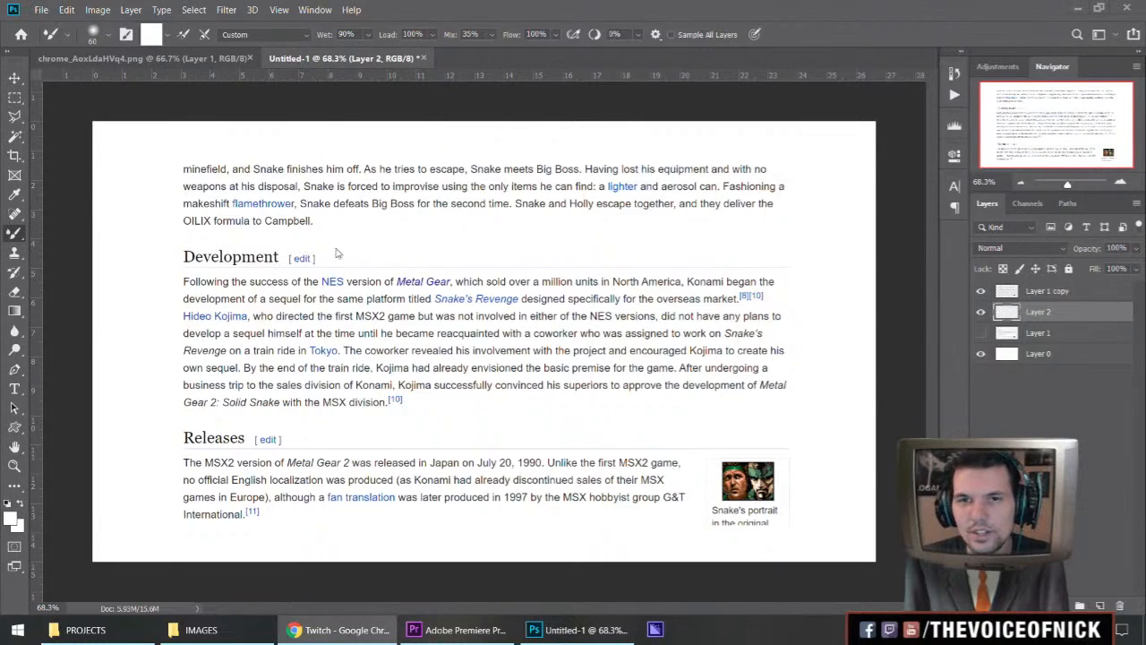
pyautogui.click(349, 153)
pyautogui.click(107, 34)
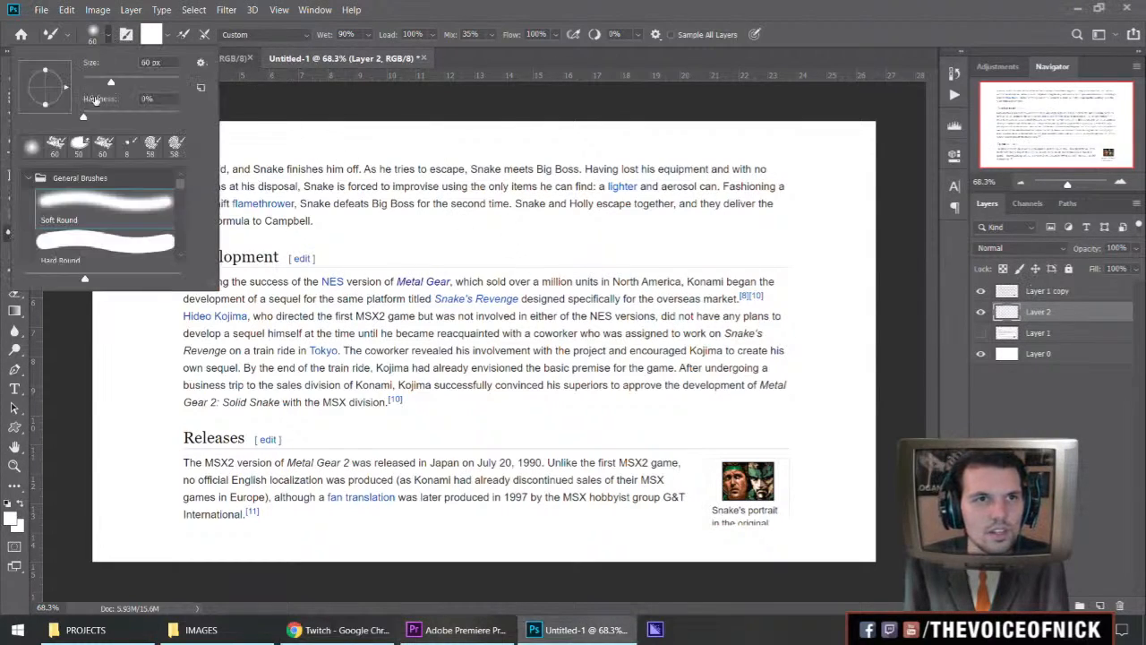
pyautogui.scroll(-3, 90, 233)
pyautogui.scroll(-10, 87, 242)
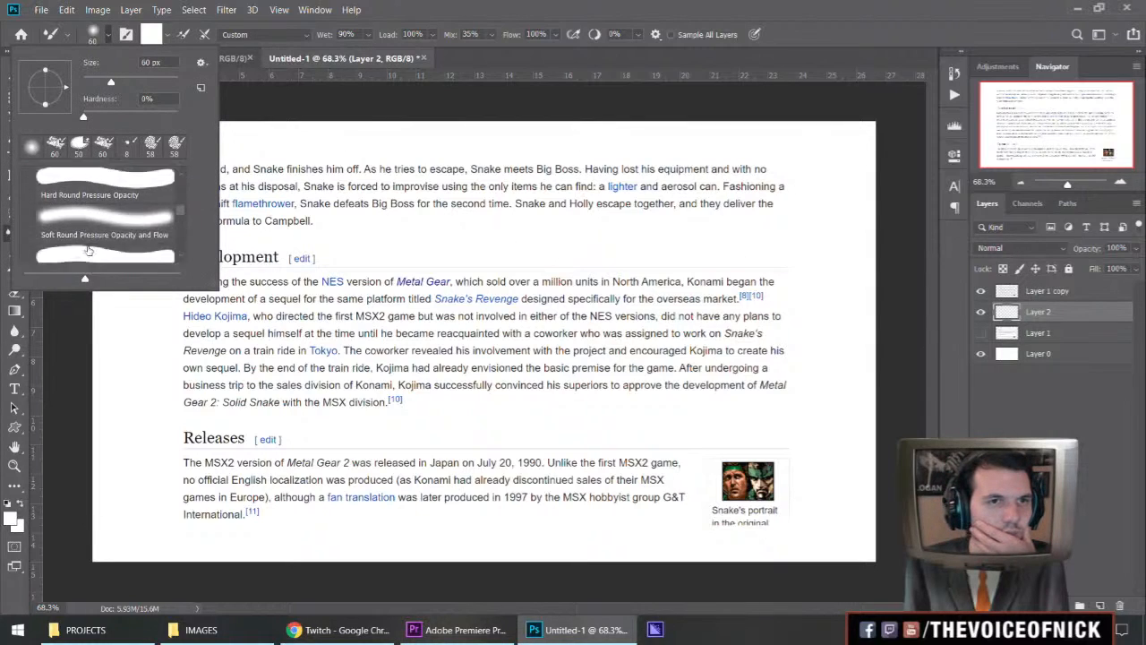
pyautogui.scroll(-3, 85, 222)
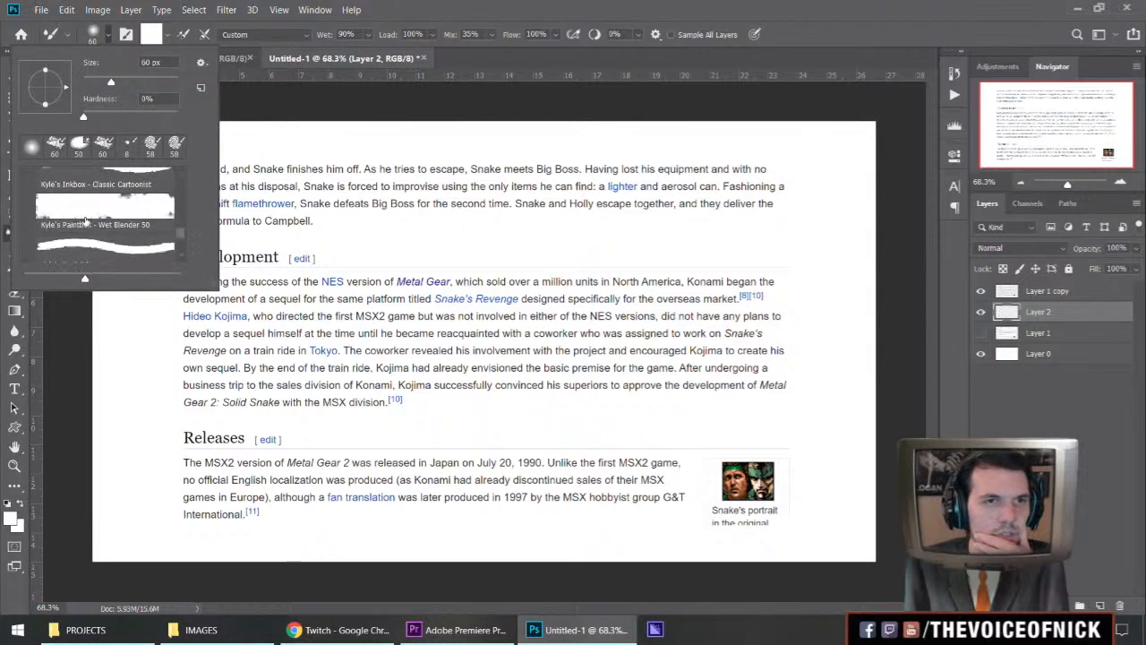
pyautogui.click(283, 244)
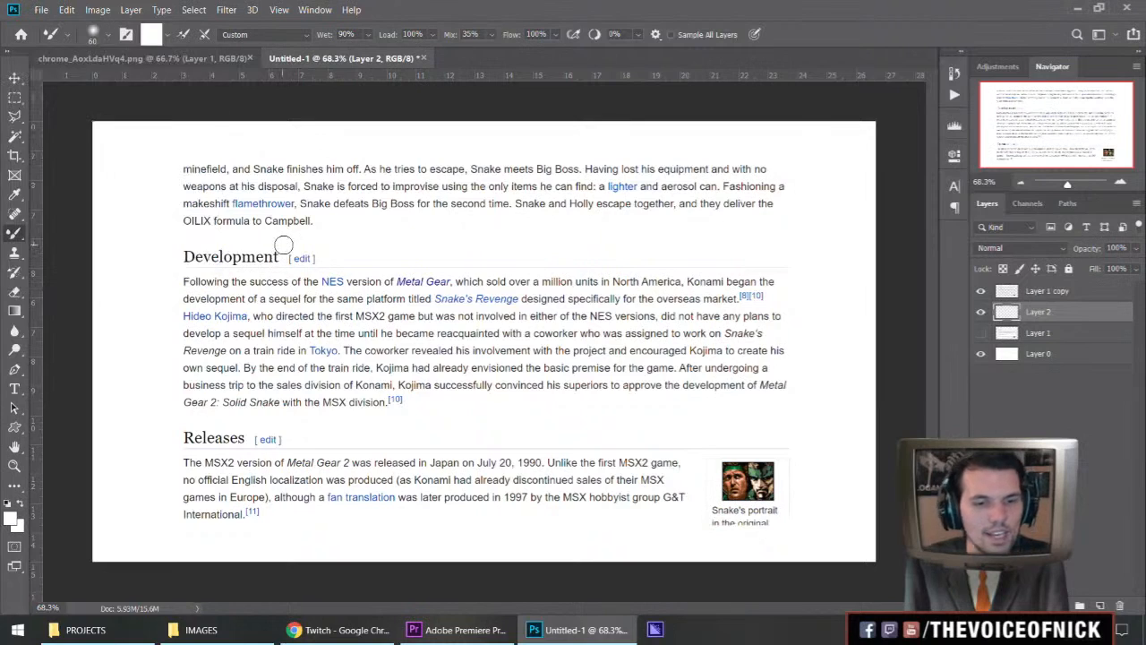
# Step: Open VON_MetalGearReview_Wikipedia-HL_Levels.png from the 200717 - MG Review IMAGES folder and copy its yellow highlight bar
pyautogui.hotkey('ctrl', 'o')
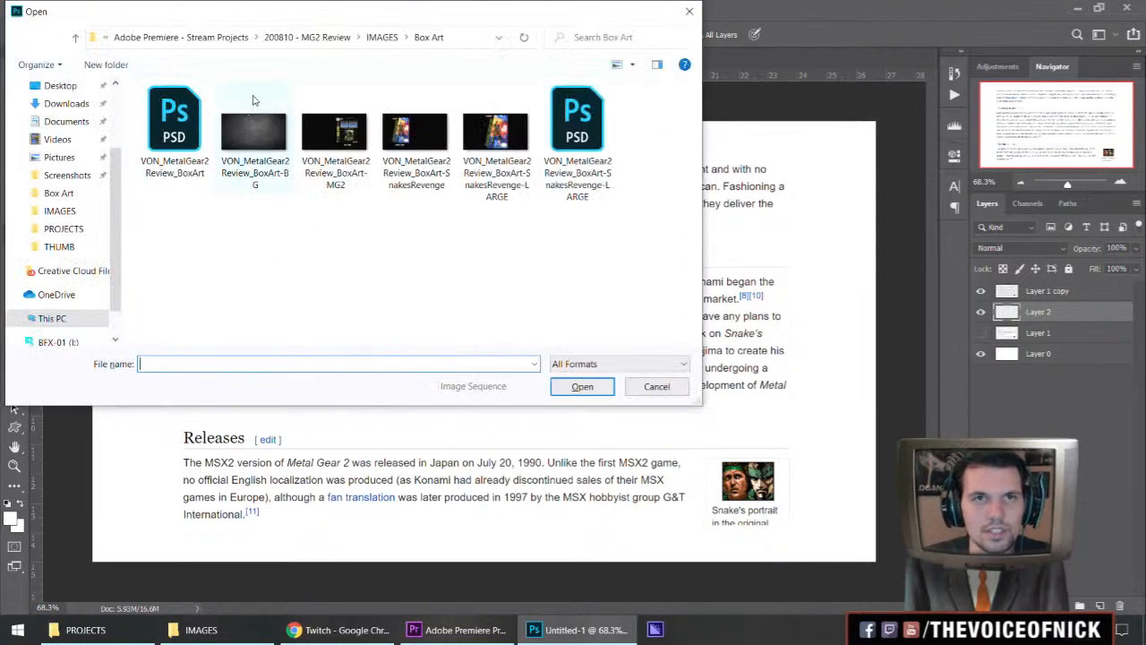
pyautogui.click(215, 37)
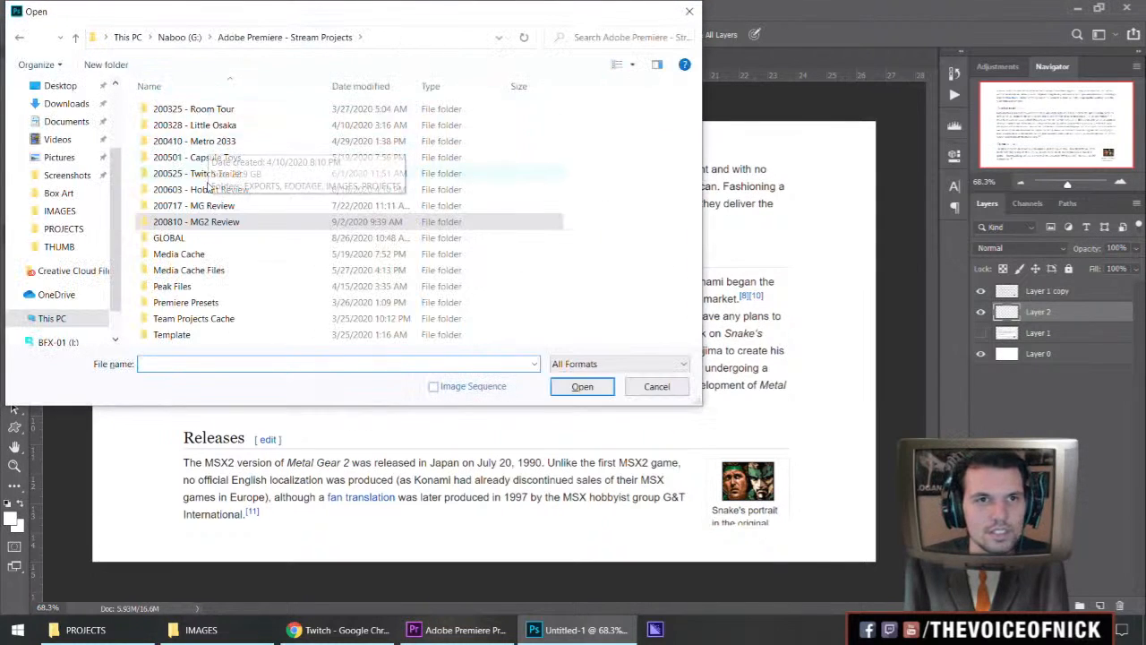
pyautogui.doubleClick(198, 189)
pyautogui.hotkey('alt', 'Left')
pyautogui.doubleClick(201, 207)
pyautogui.doubleClick(195, 143)
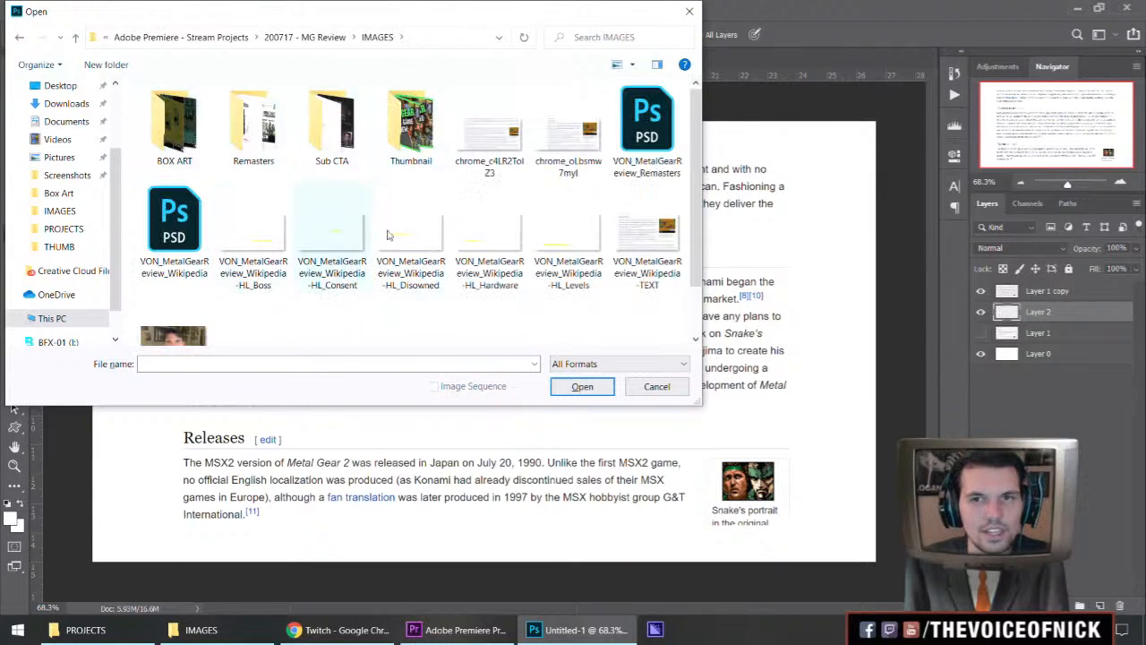
pyautogui.doubleClick(566, 256)
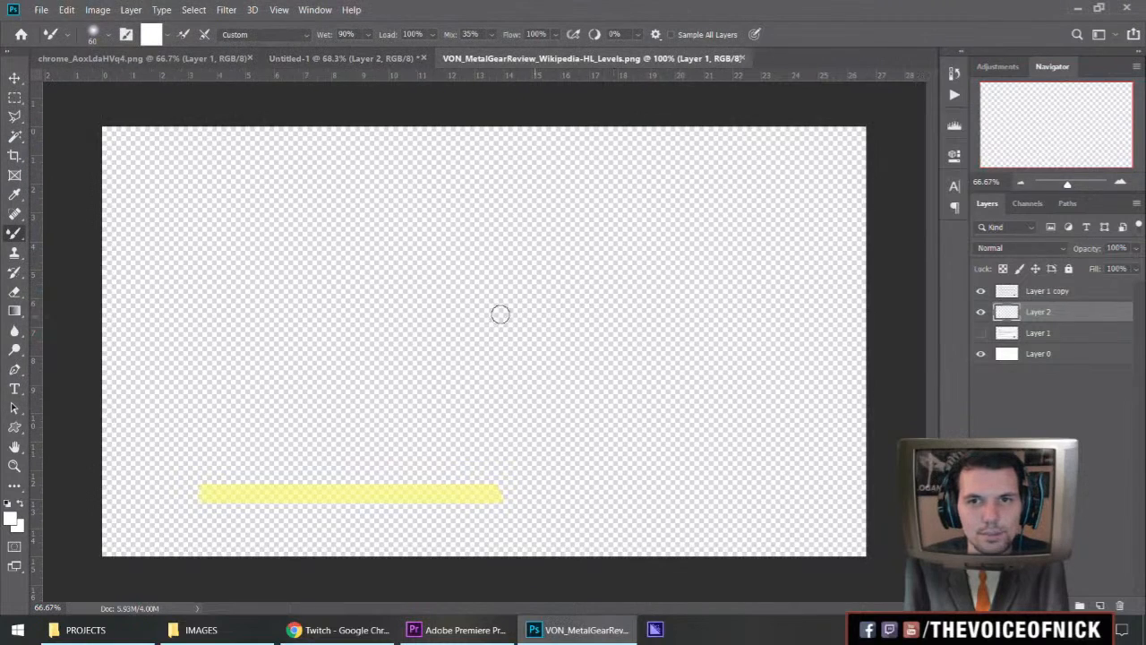
pyautogui.hotkey('ctrl', 'v')
# Step: Paste the highlight bar into chrome_AoxLdaHVq4.png and place it over "he became reacquainted with a coworker who was assigned to work"
pyautogui.hotkey('ctrl', 'Tab')
pyautogui.hotkey('ctrl', 'v')
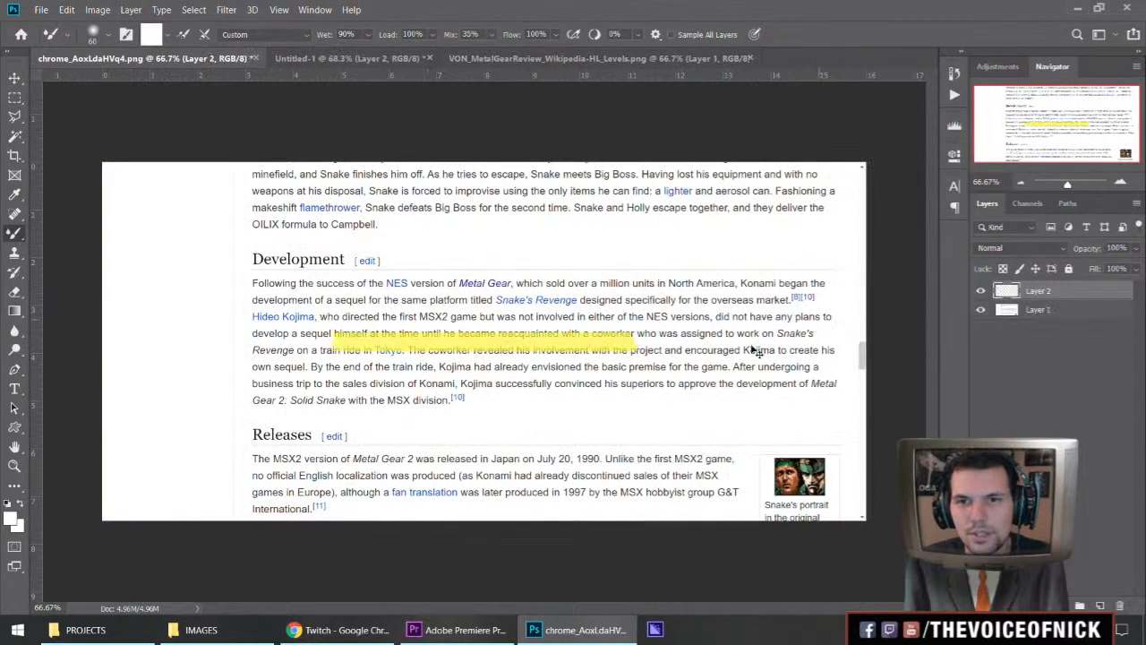
pyautogui.hotkey('ctrl', 't')
pyautogui.moveTo(537, 339); pyautogui.dragTo(645, 338)
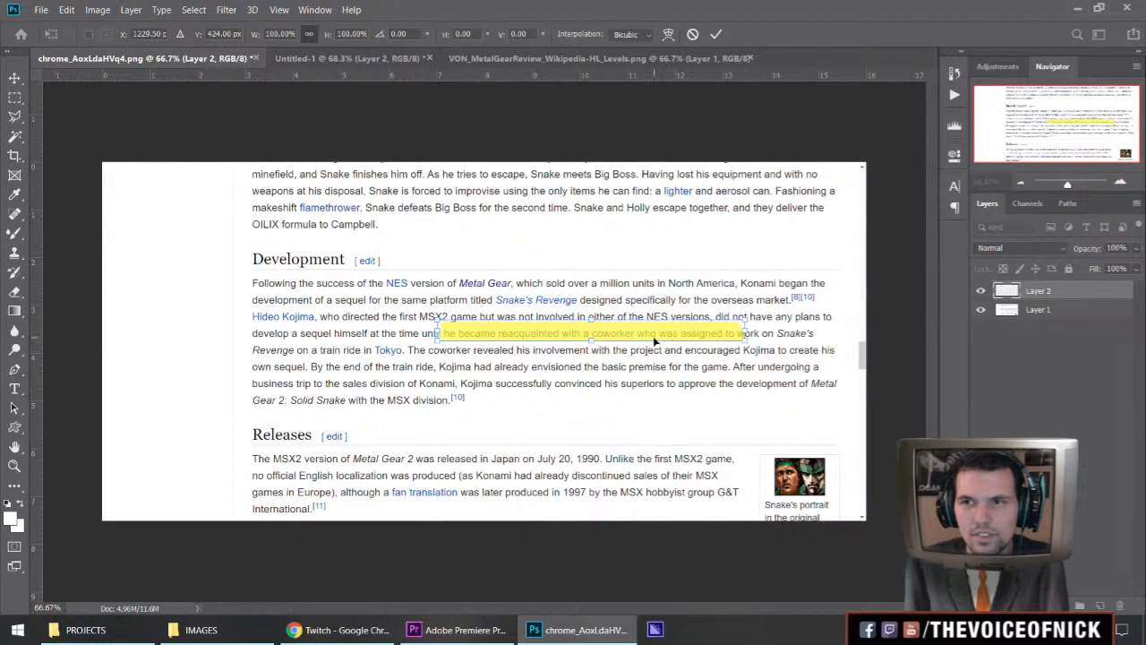
pyautogui.press('Return')
pyautogui.press('b')
# Step: Paste the highlight bar into Untitled-1 beneath the text layer and move it to start at "was not involved" in the Development paragraph
pyautogui.hotkey('ctrl', 'Tab')
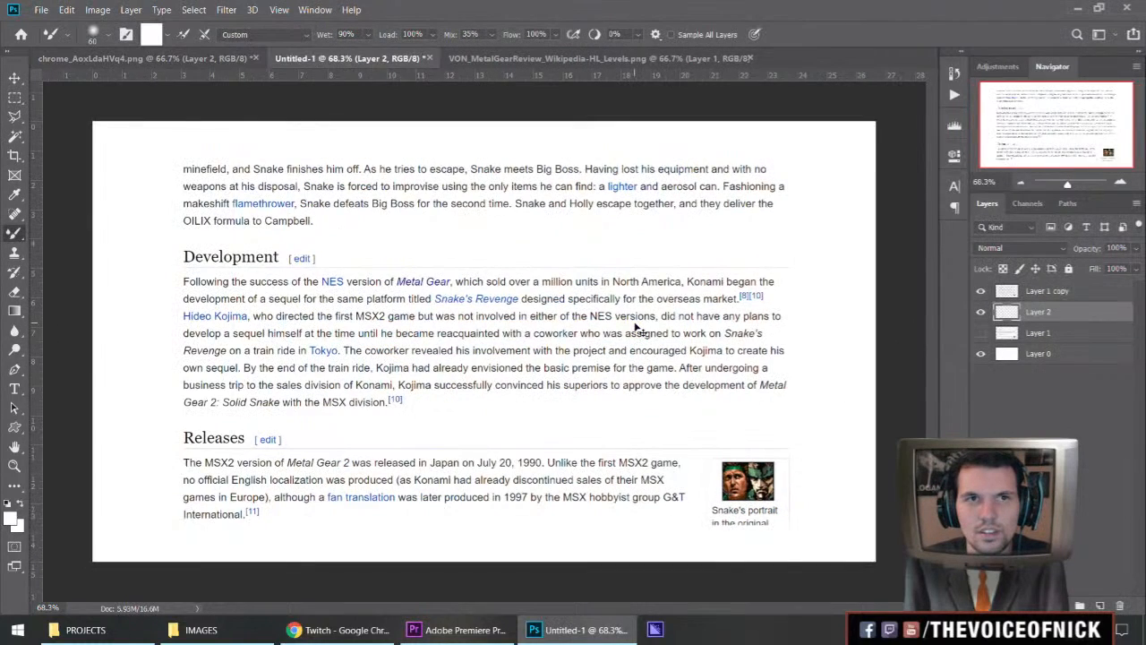
pyautogui.hotkey('ctrl', 'v')
pyautogui.hotkey('ctrl', 't')
pyautogui.moveTo(528, 353); pyautogui.dragTo(530, 344)
pyautogui.scroll(5, 504, 337)
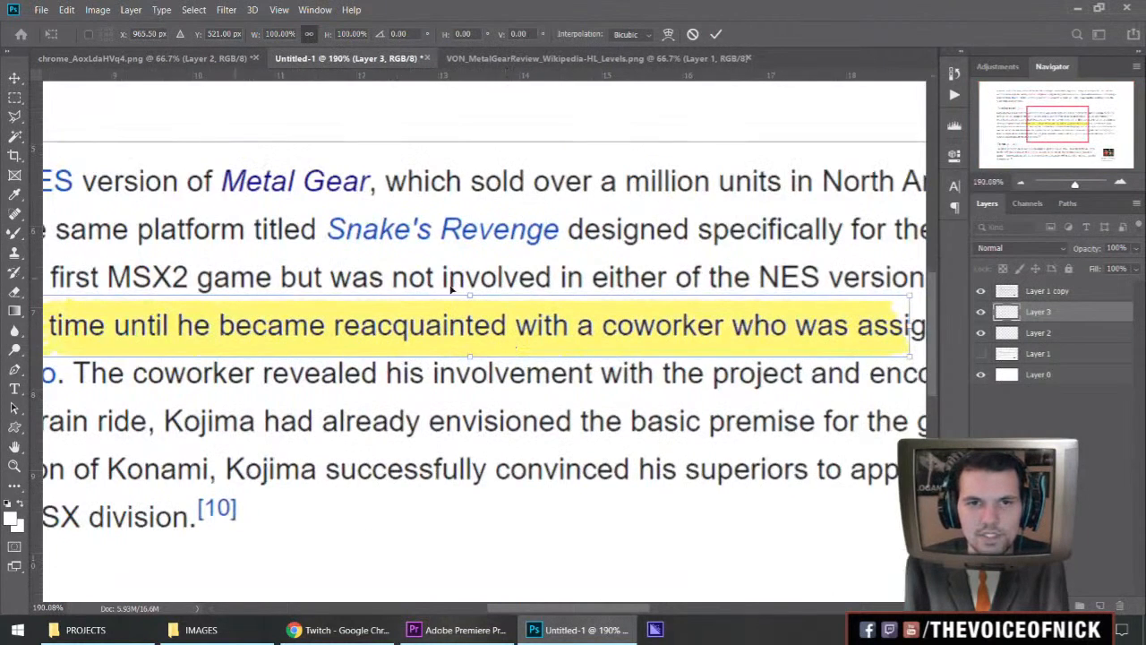
pyautogui.scroll(-1, 426, 329)
pyautogui.press('Escape')
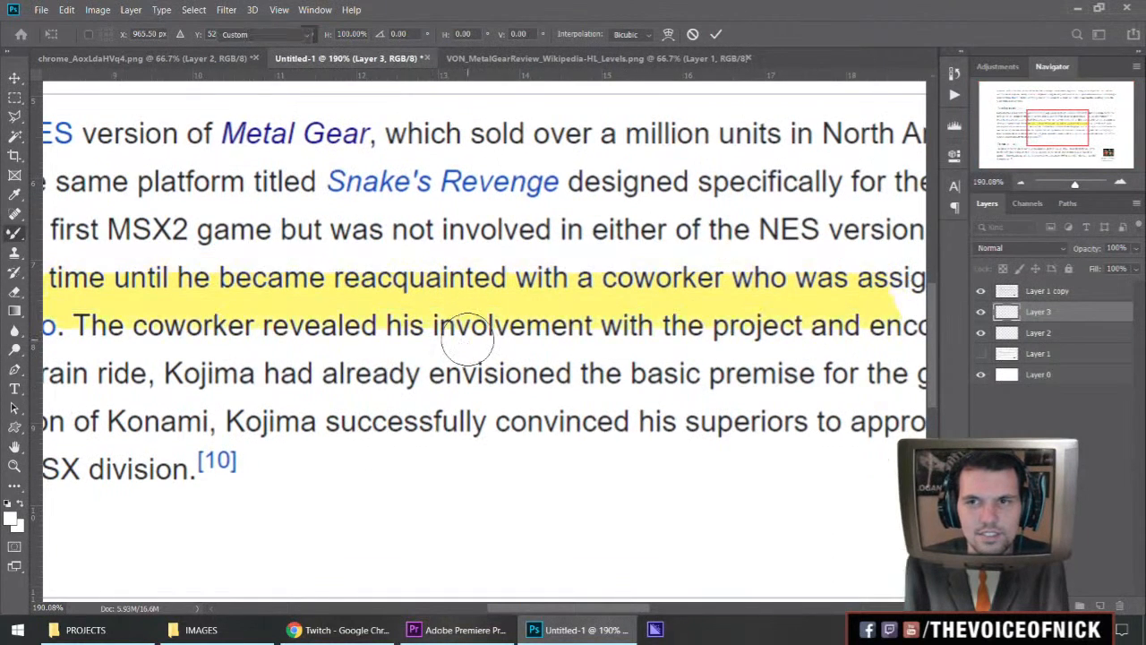
pyautogui.scroll(-5, 473, 333)
pyautogui.scroll(-2, 476, 330)
pyautogui.press('v')
pyautogui.moveTo(473, 351); pyautogui.dragTo(580, 322)
# Step: Scale the highlight bar to about 79% and narrow it to cover only "was not involved"
pyautogui.scroll(2, 490, 332)
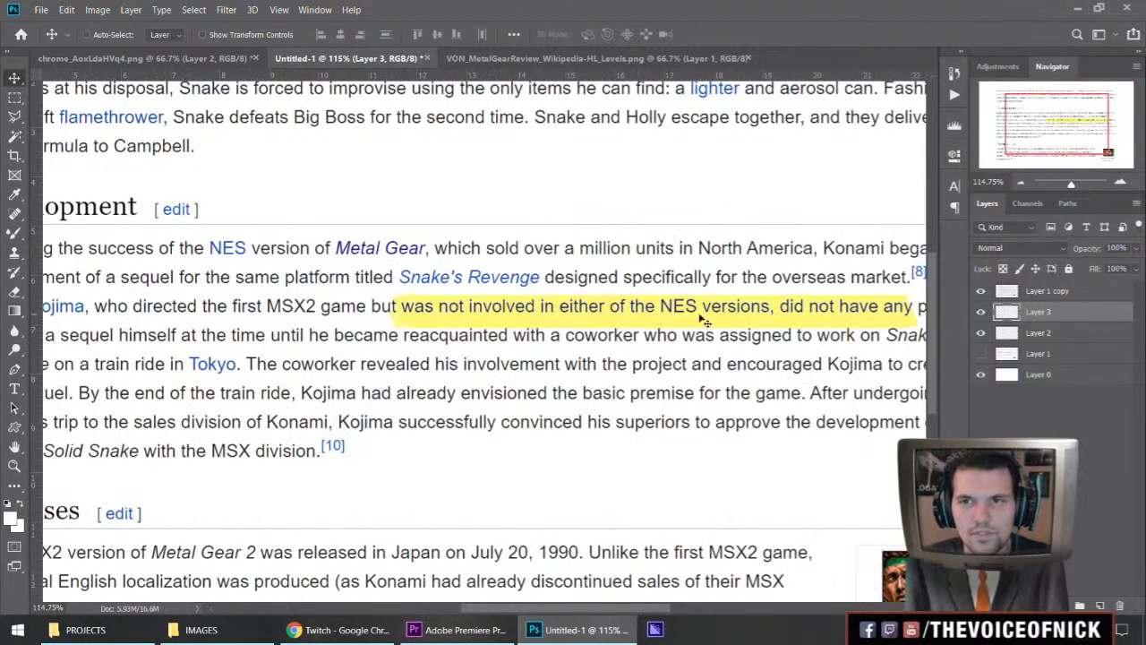
pyautogui.hotkey('ctrl', 't')
pyautogui.moveTo(920, 321); pyautogui.dragTo(808, 320)
pyautogui.moveTo(630, 306); pyautogui.dragTo(643, 309)
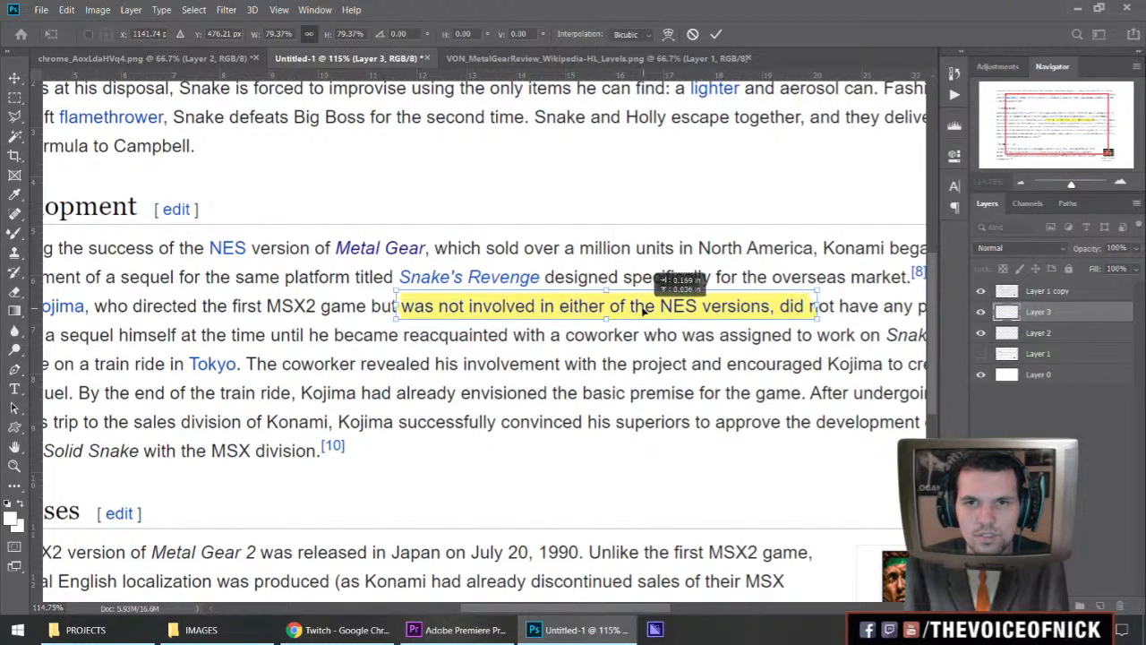
pyautogui.moveTo(814, 307); pyautogui.dragTo(541, 306)
pyautogui.press('Return')
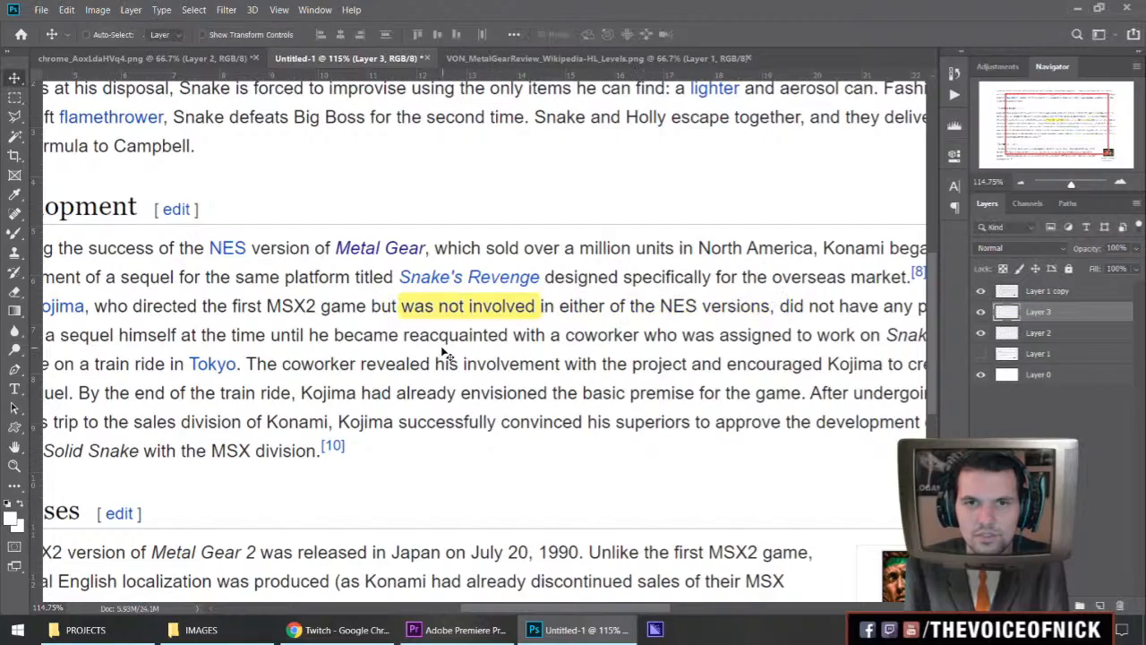
# Step: Fine-tune the vertical fit of the highlight behind "was not involved" and check it at different magnifications
pyautogui.scroll(-3, 465, 343)
pyautogui.scroll(4, 468, 343)
pyautogui.hotkey('ctrl', 't')
pyautogui.moveTo(482, 313); pyautogui.dragTo(482, 317)
pyautogui.press('Return')
pyautogui.scroll(-2, 493, 305)
pyautogui.scroll(2, 538, 323)
pyautogui.scroll(-1, 578, 339)
pyautogui.scroll(-2, 577, 337)
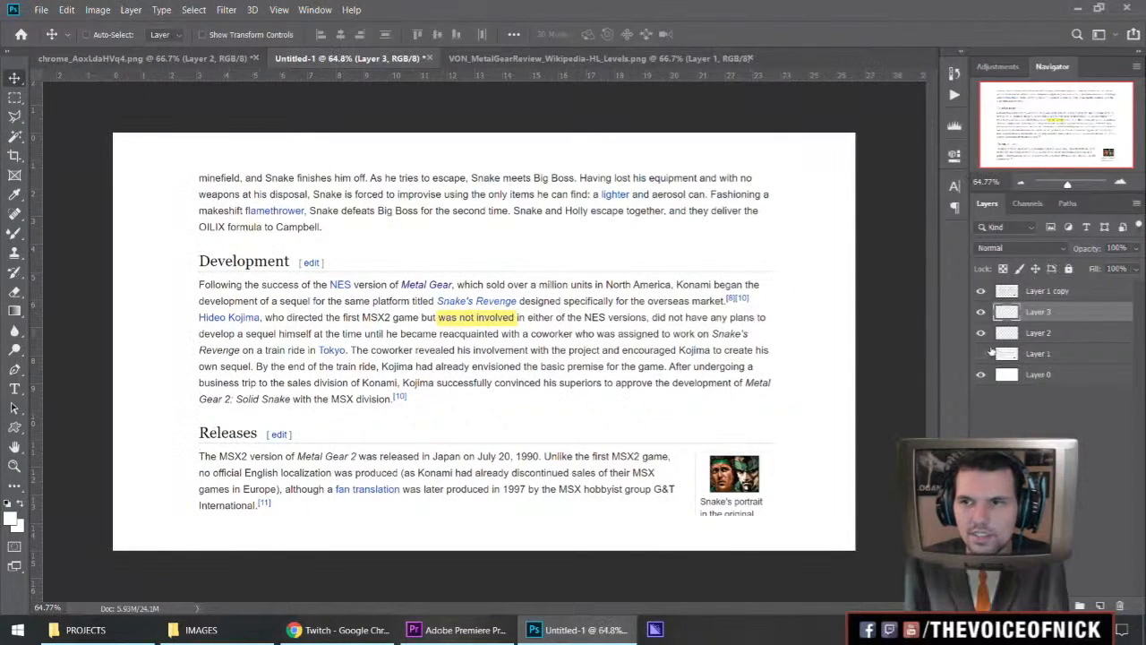
# Step: Delete the empty Layer 2 and the hidden original Layer 1
pyautogui.moveTo(1015, 333); pyautogui.dragTo(1120, 605)
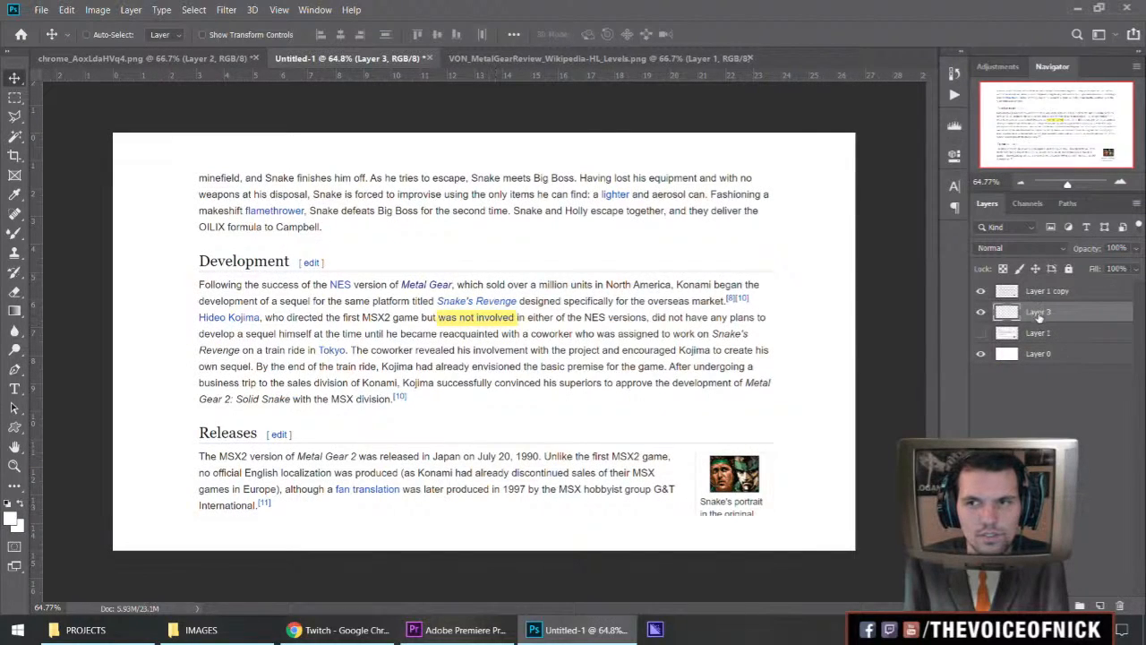
pyautogui.click(981, 333)
pyautogui.moveTo(1003, 335); pyautogui.dragTo(1121, 606)
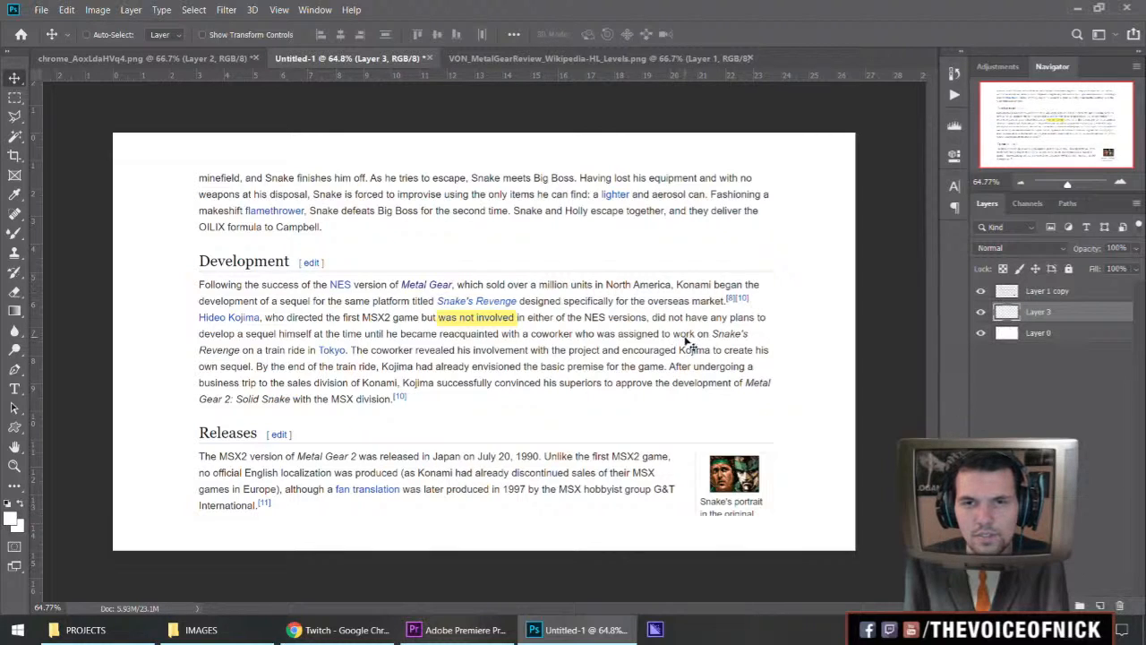
# Step: Paste a second highlight bar and resize it to about 36.5% width and 85.5% height behind "did not have any plans"
pyautogui.hotkey('ctrl', 'v')
pyautogui.moveTo(489, 340); pyautogui.dragTo(652, 330)
pyautogui.hotkey('ctrl', 't')
pyautogui.moveTo(483, 319); pyautogui.dragTo(650, 319)
pyautogui.moveTo(785, 318); pyautogui.dragTo(760, 318)
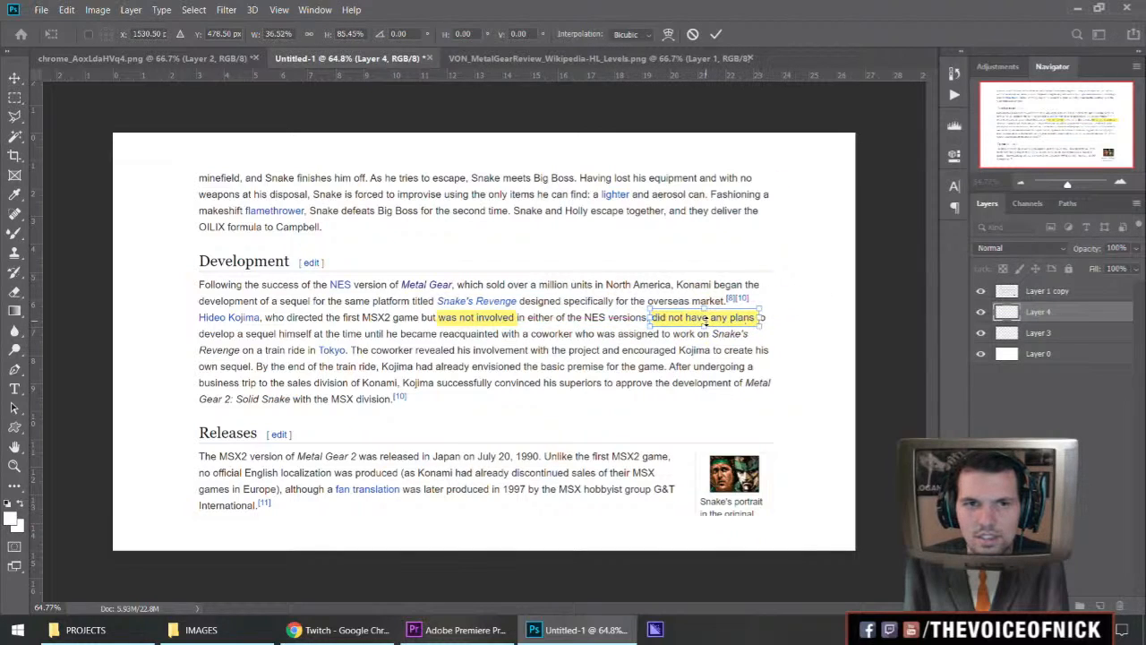
pyautogui.press('Return')
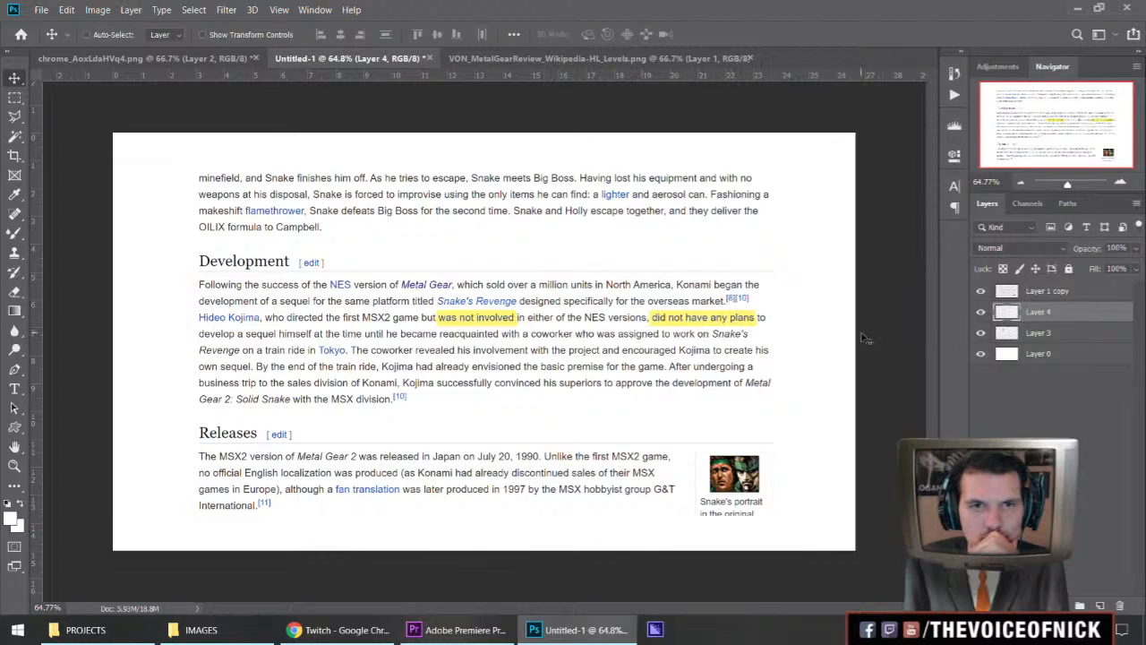
# Step: Widen the second highlight bar to about 111.7% so it also covers the word "to" after "did not have any plans"
pyautogui.hotkey('ctrl', 't')
pyautogui.moveTo(760, 318); pyautogui.dragTo(807, 303)
pyautogui.scroll(6, 765, 340)
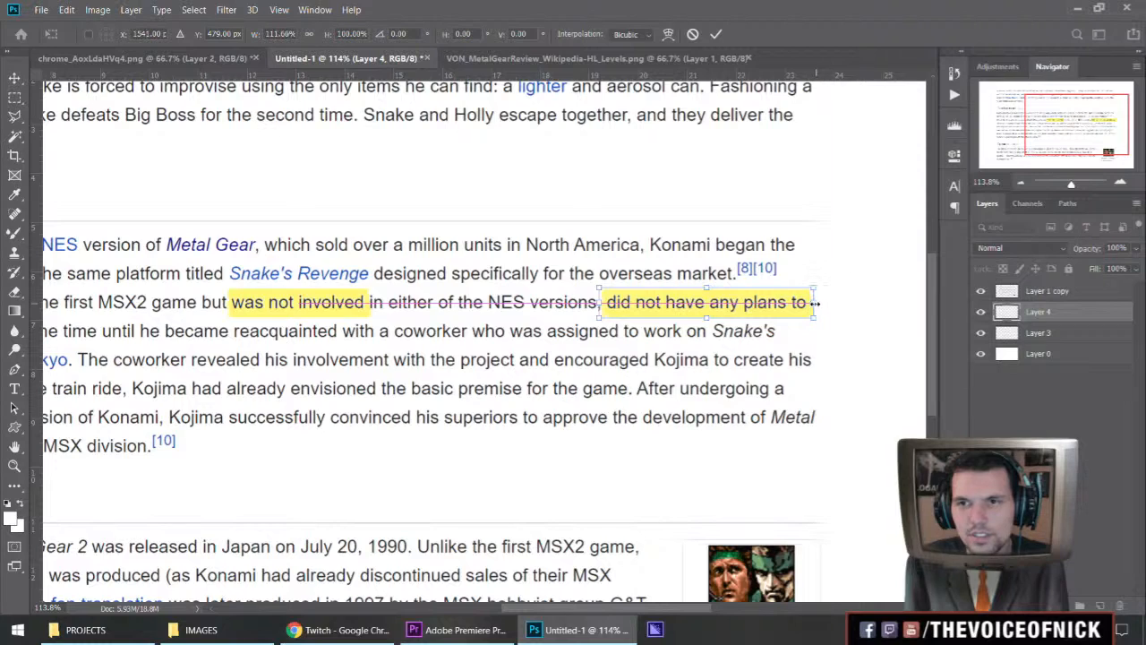
pyautogui.press('Return')
pyautogui.scroll(-6, 717, 347)
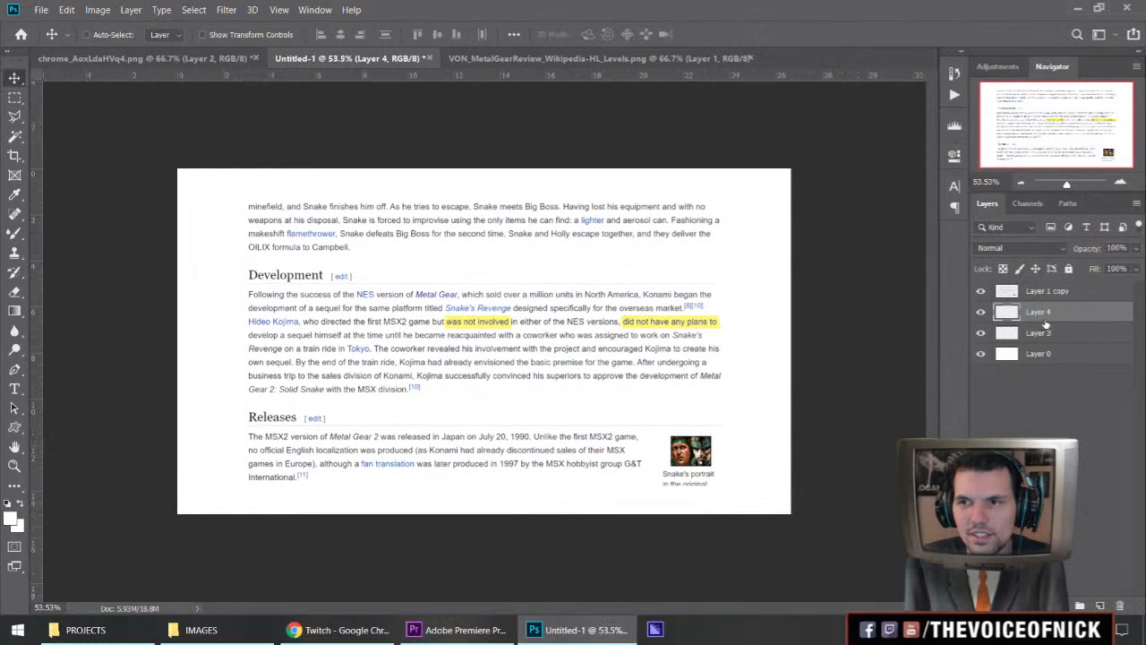
# Step: Paste a third highlight bar, move it over the line starting "develop a sequel himself" and reduce its height to about 85.5%
pyautogui.hotkey('ctrl', 'v')
pyautogui.hotkey('ctrl', 't')
pyautogui.moveTo(555, 344); pyautogui.dragTo(531, 320)
pyautogui.press('Escape')
pyautogui.hotkey('ctrl', 't')
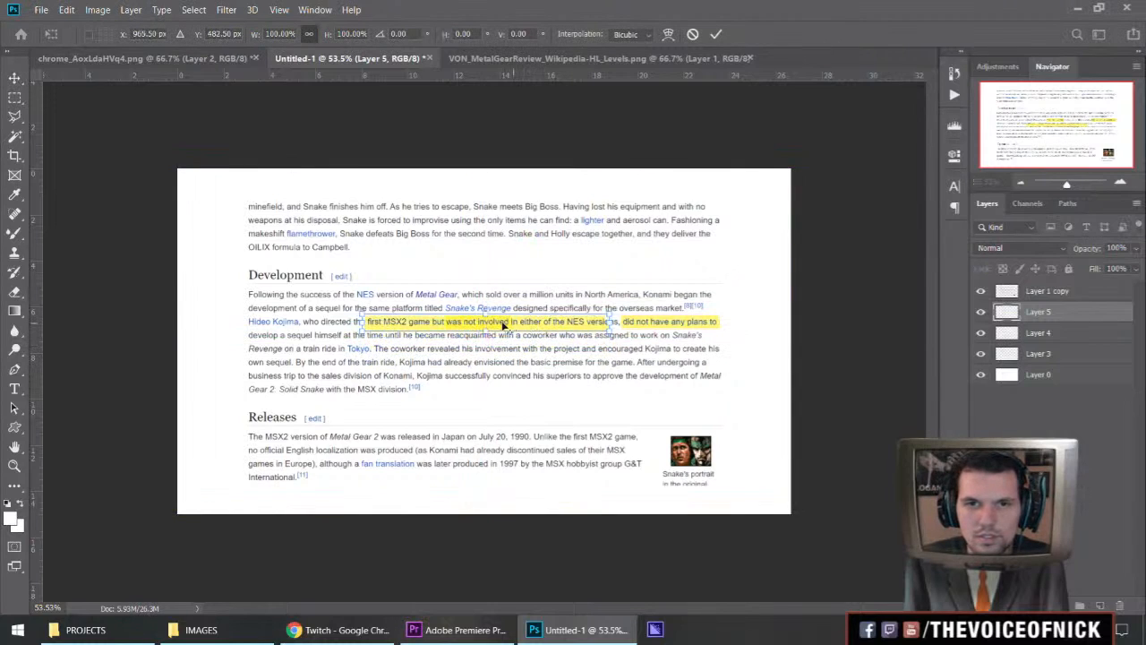
pyautogui.scroll(6, 501, 321)
pyautogui.moveTo(570, 324); pyautogui.dragTo(562, 318)
pyautogui.moveTo(463, 334); pyautogui.dragTo(279, 337)
pyautogui.scroll(-5, 548, 317)
pyautogui.scroll(5, 278, 338)
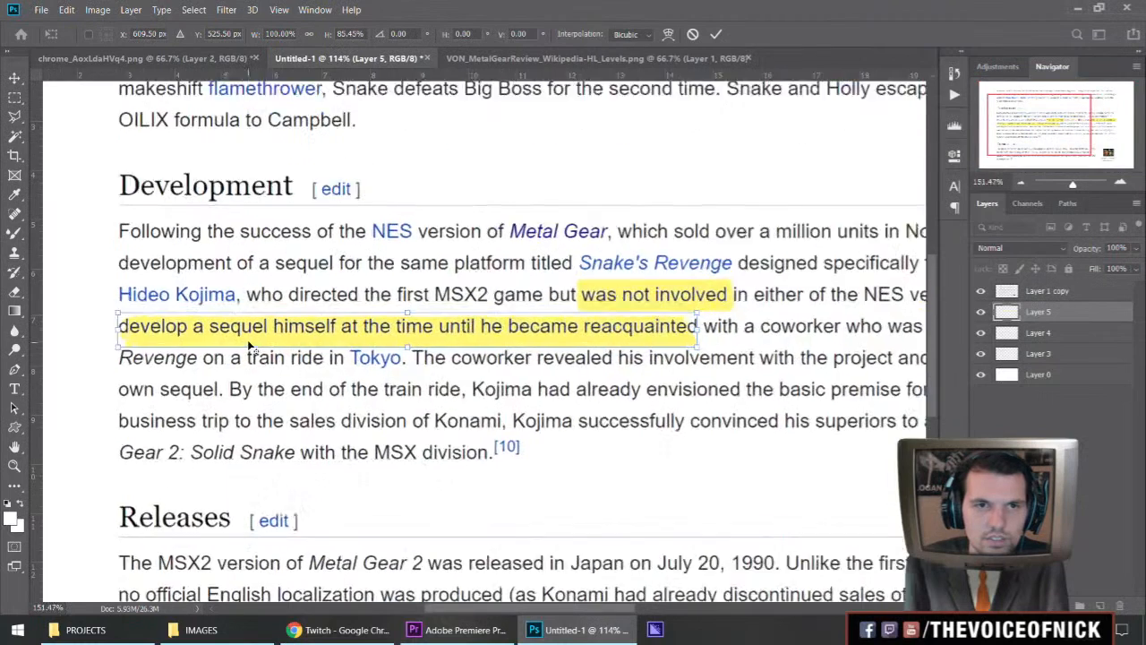
# Step: Align the third highlight bar with the text line and let it start slightly before "develop", then apply the transform
pyautogui.moveTo(147, 319); pyautogui.dragTo(114, 310)
pyautogui.press('Down')
pyautogui.press('Down')
pyautogui.press('Down')
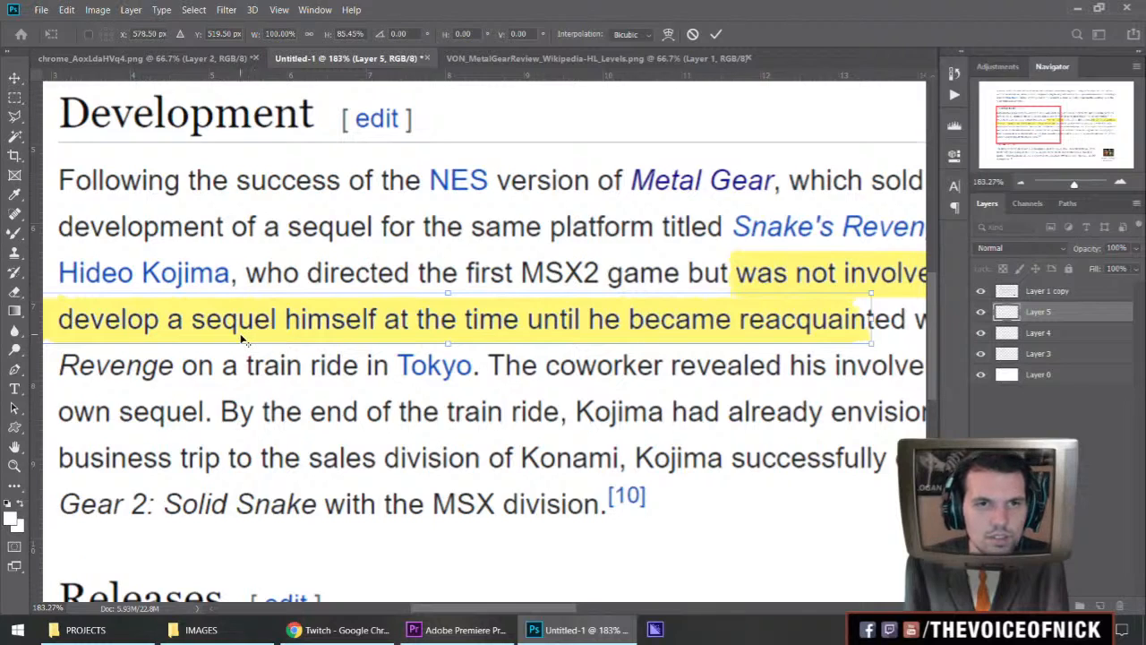
pyautogui.scroll(-1, 241, 338)
pyautogui.press('Return')
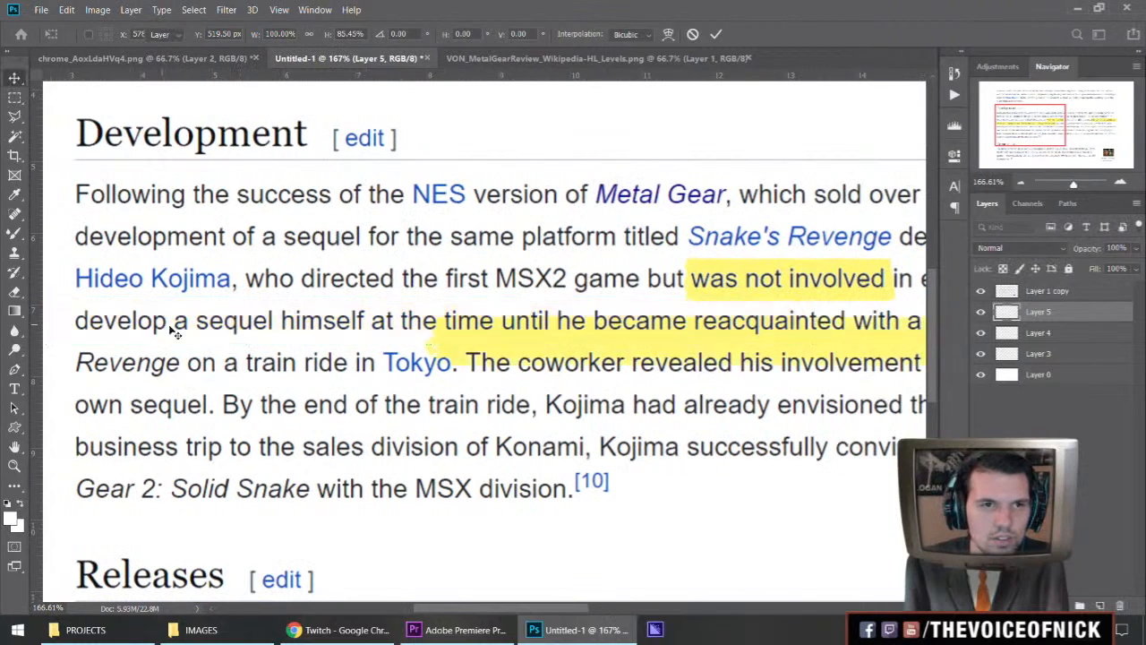
pyautogui.scroll(-2, 179, 327)
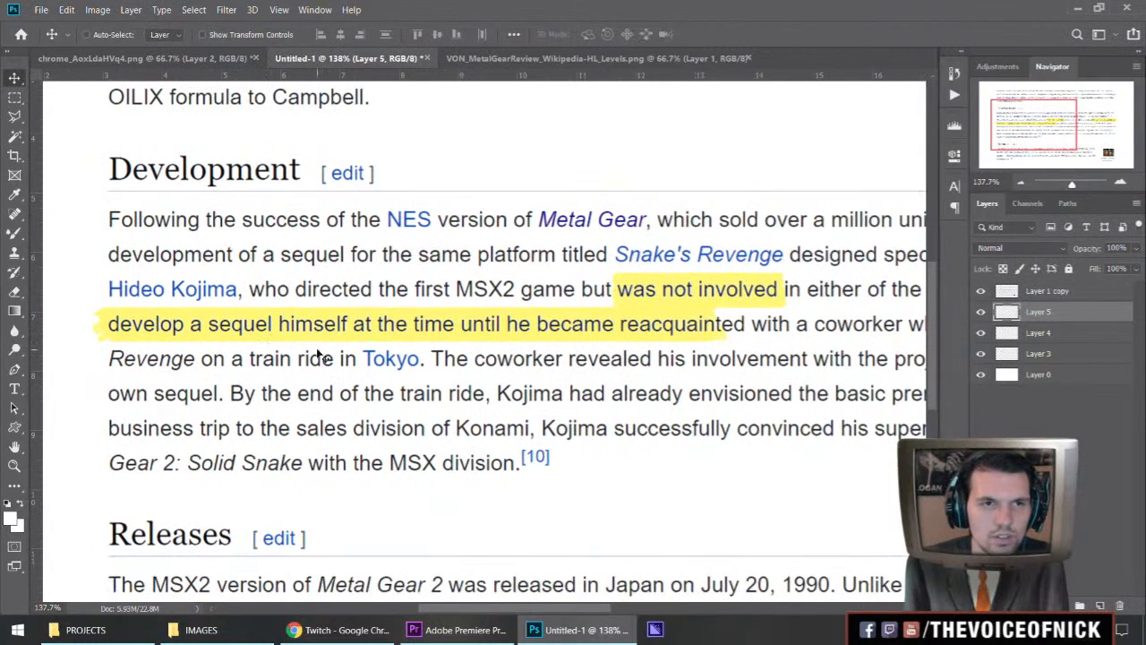
# Step: Narrow the third highlight bar from both ends so it covers only "develop a sequel himself"
pyautogui.hotkey('ctrl', 't')
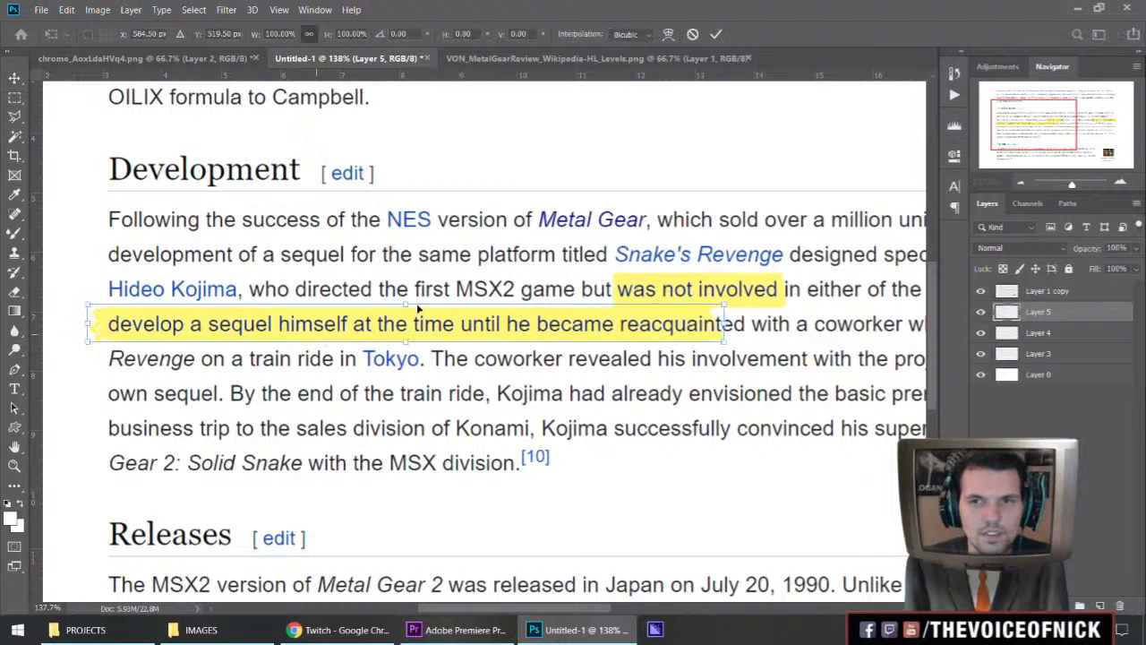
pyautogui.moveTo(727, 324); pyautogui.dragTo(353, 324)
pyautogui.press('Return')
pyautogui.hotkey('ctrl', 't')
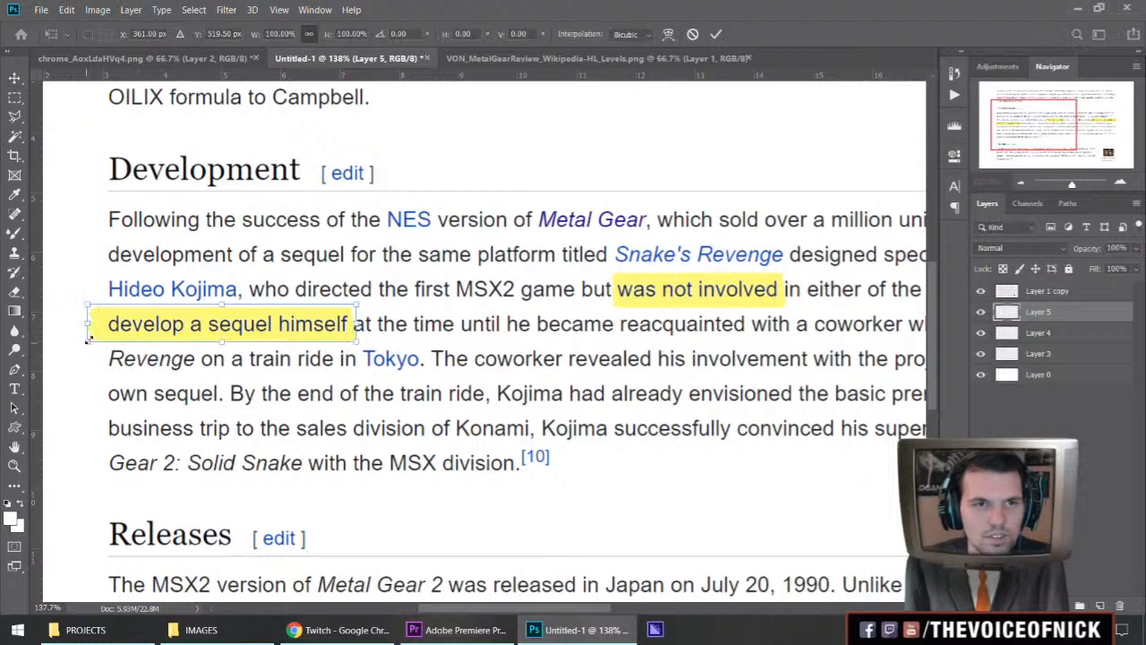
pyautogui.moveTo(89, 324); pyautogui.dragTo(102, 324)
pyautogui.press('Return')
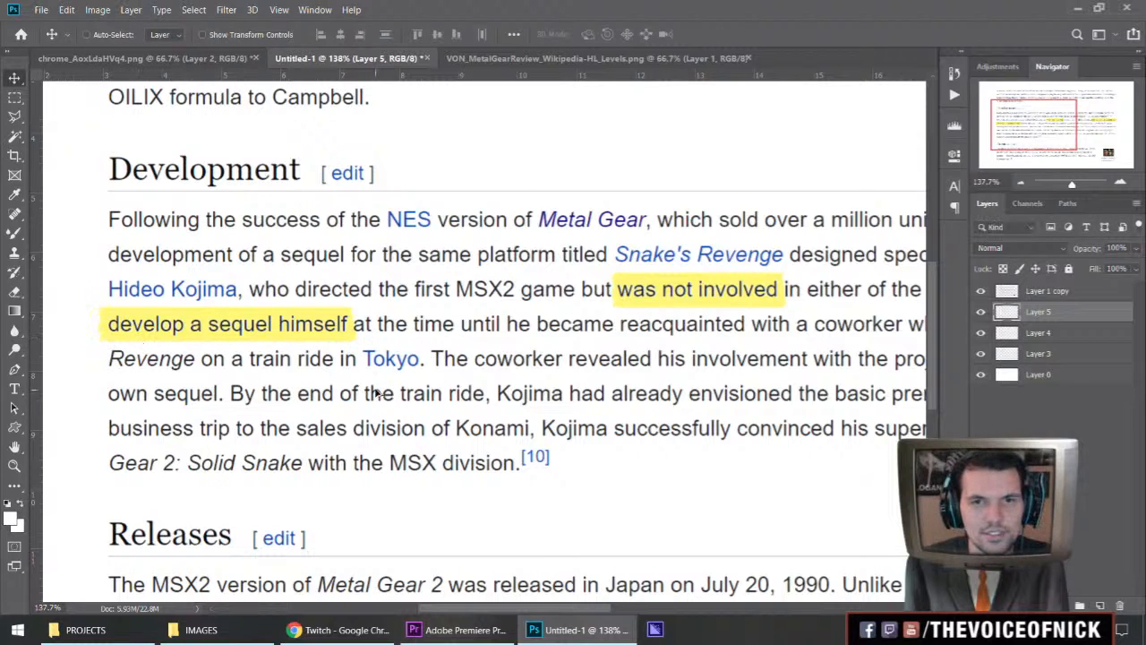
pyautogui.scroll(-5, 385, 398)
pyautogui.scroll(2, 347, 376)
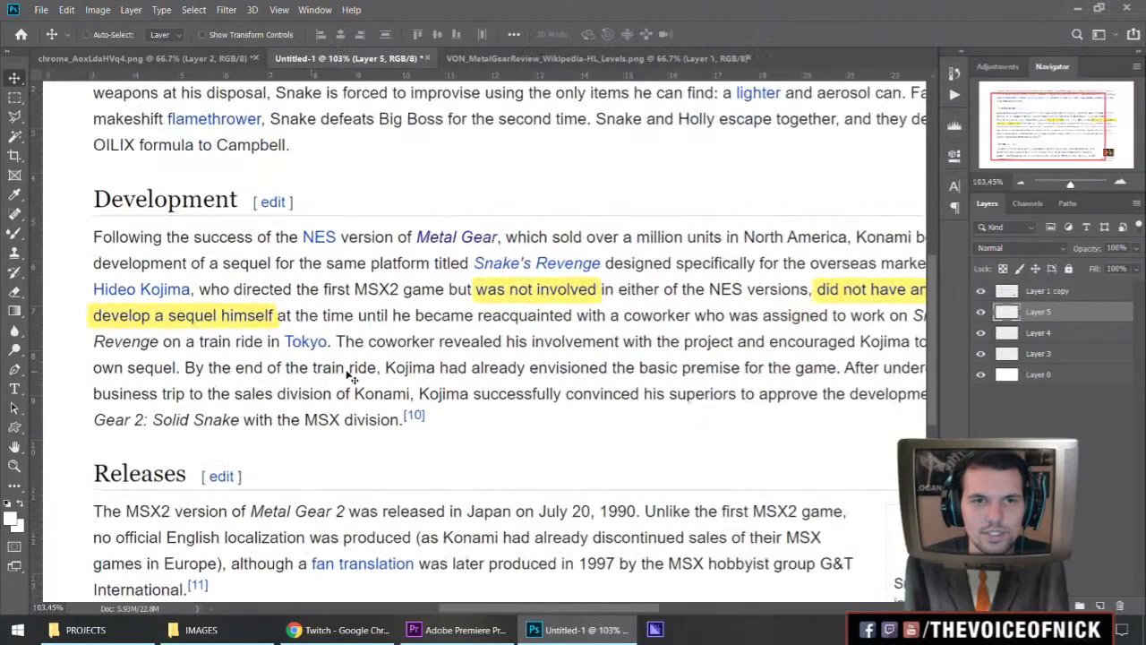
pyautogui.scroll(1, 295, 347)
pyautogui.scroll(-3, 363, 358)
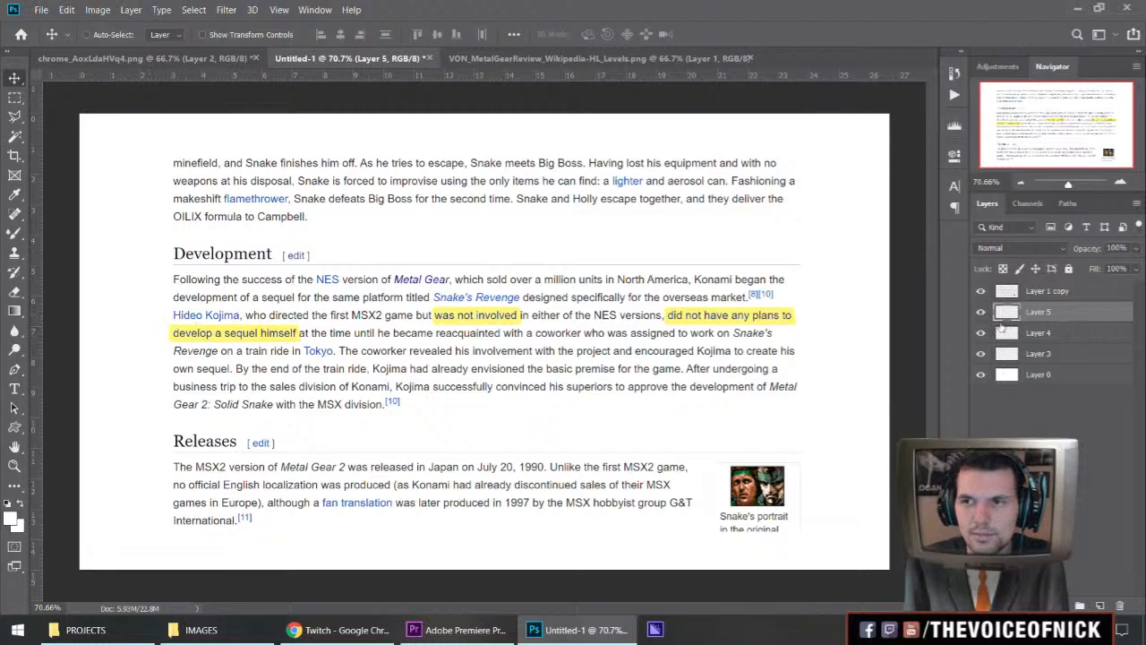
# Step: Rename the article text layer, Layer 1 copy, as TEXT
pyautogui.click(1048, 334)
pyautogui.click(1064, 295)
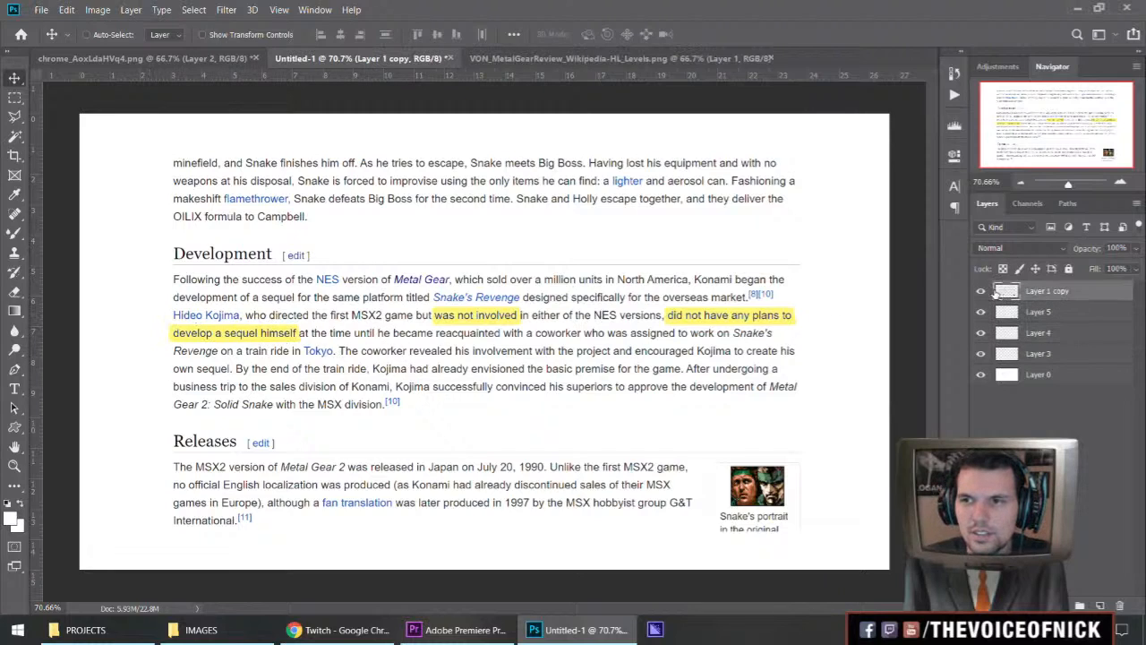
pyautogui.doubleClick(1061, 292)
pyautogui.write('TEXT')
pyautogui.press('Return')
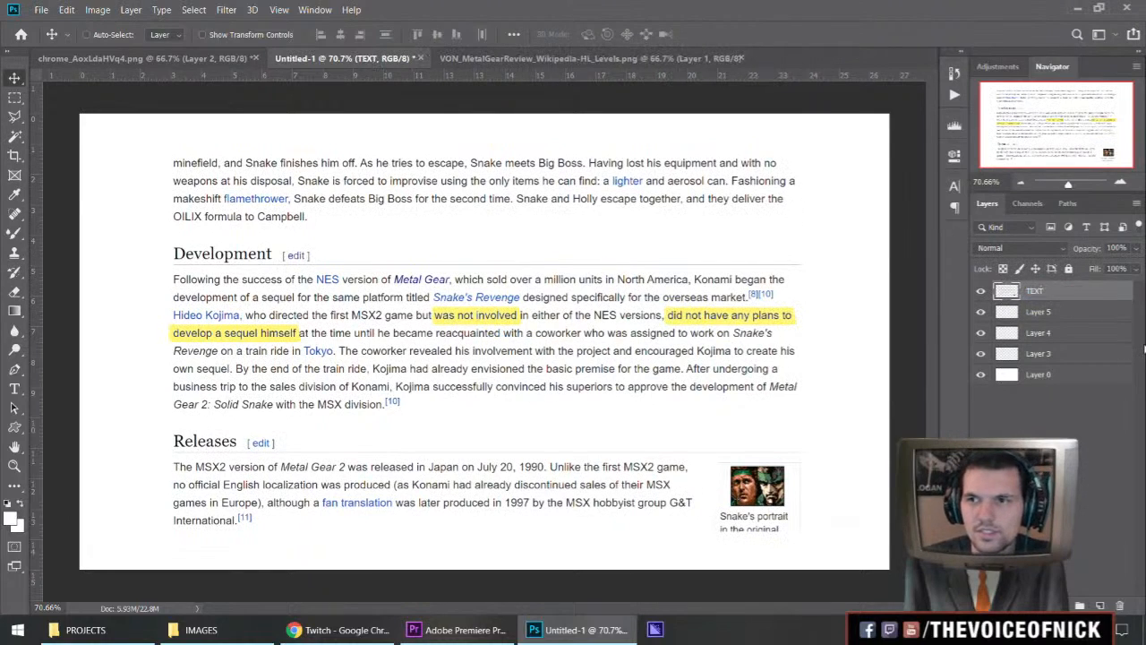
# Step: Rename Layer 5 as NoPlans-2 and Layer 4 as NoPlans-1
pyautogui.doubleClick(1037, 311)
pyautogui.write('Nop')
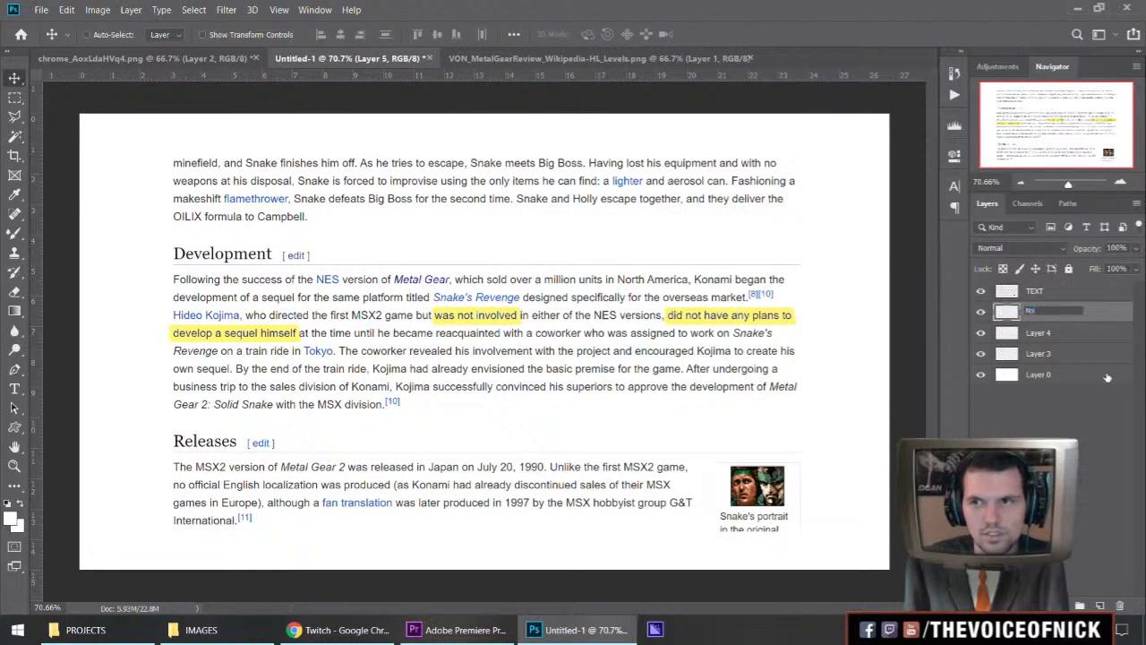
pyautogui.write('lans')
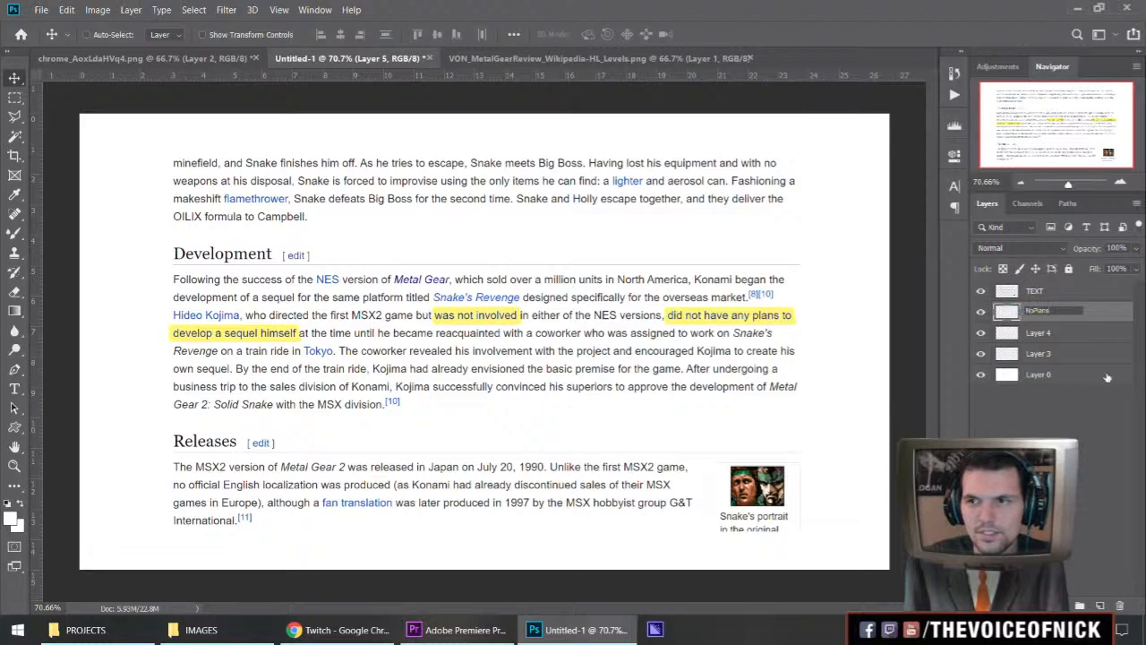
pyautogui.write('-2')
pyautogui.press('Tab')
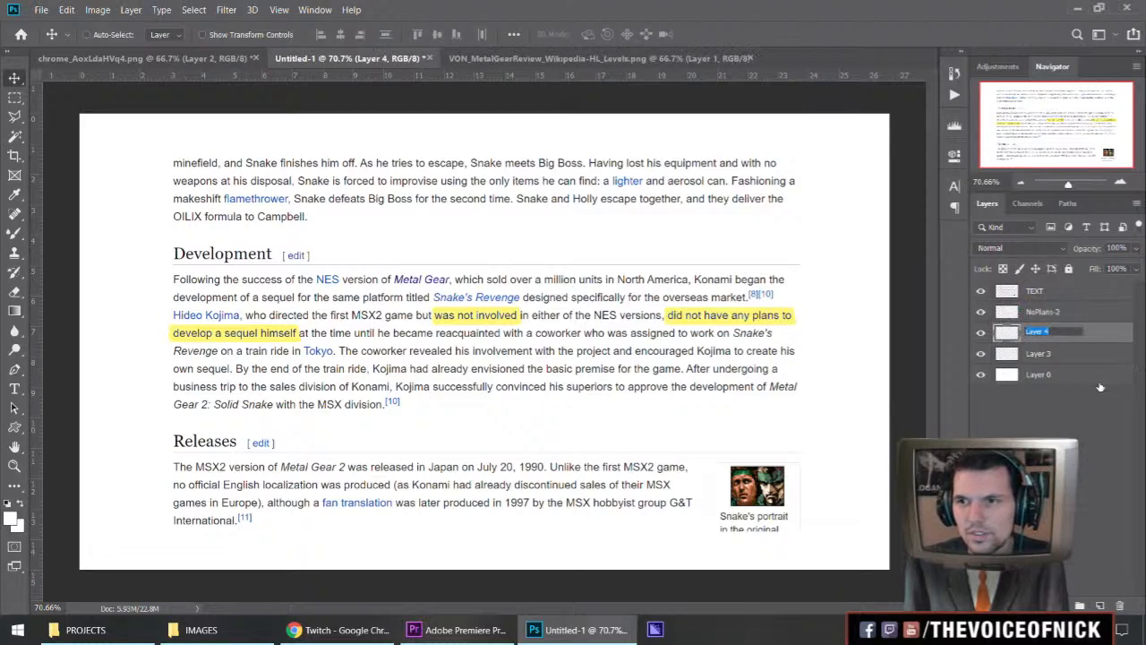
pyautogui.write('NoPlans-1')
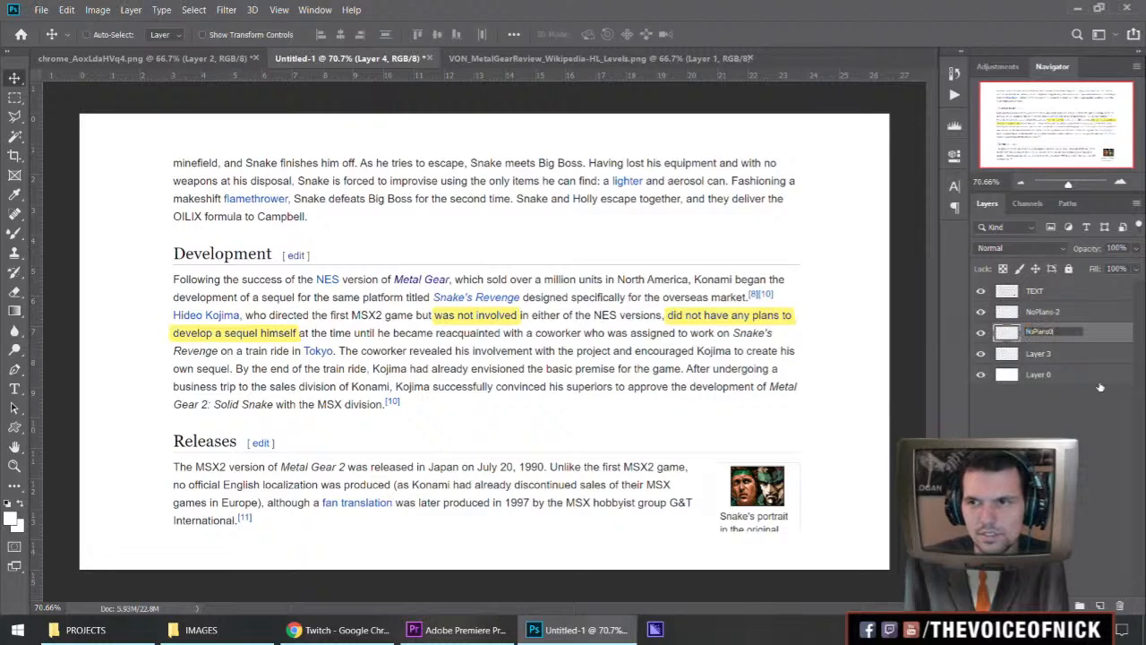
pyautogui.press('Return')
# Step: Rename Layer 3 as NotInvolved and the background Layer 0 as WHITE
pyautogui.doubleClick(1043, 353)
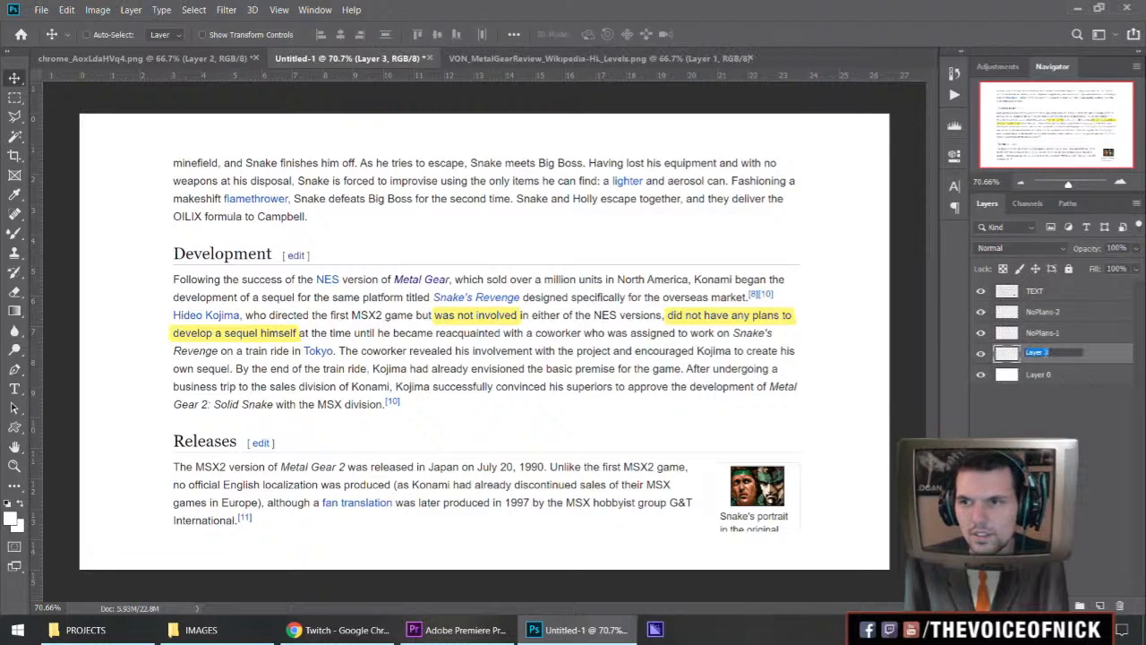
pyautogui.write('NotInvolved')
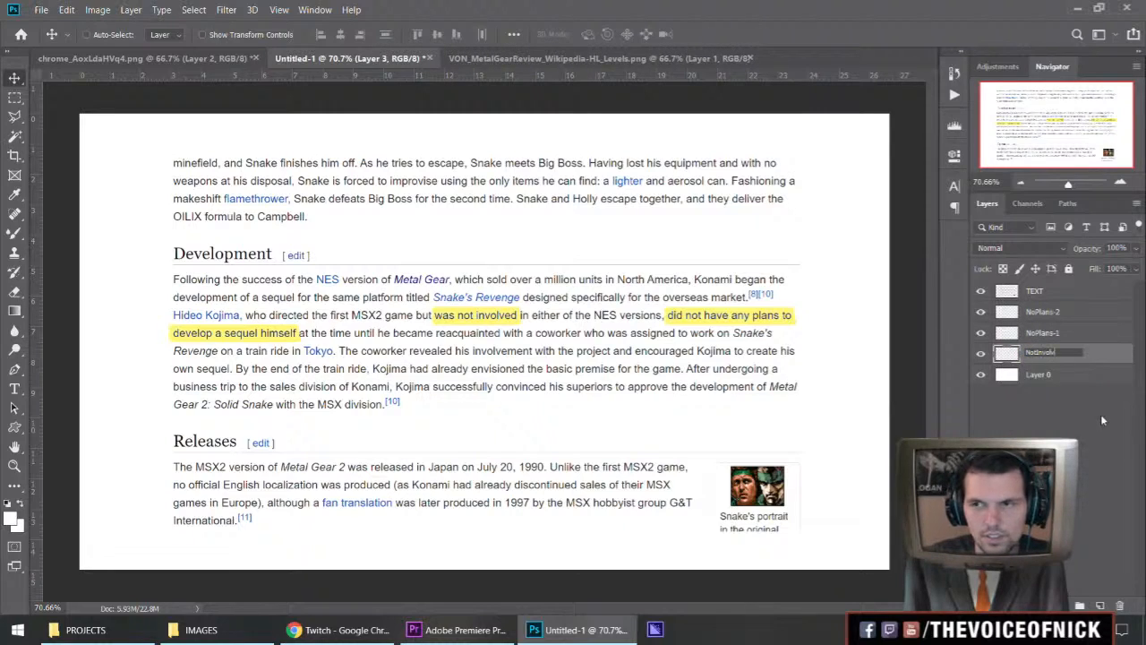
pyautogui.press('Return')
pyautogui.doubleClick(1039, 376)
pyautogui.write('WHITE')
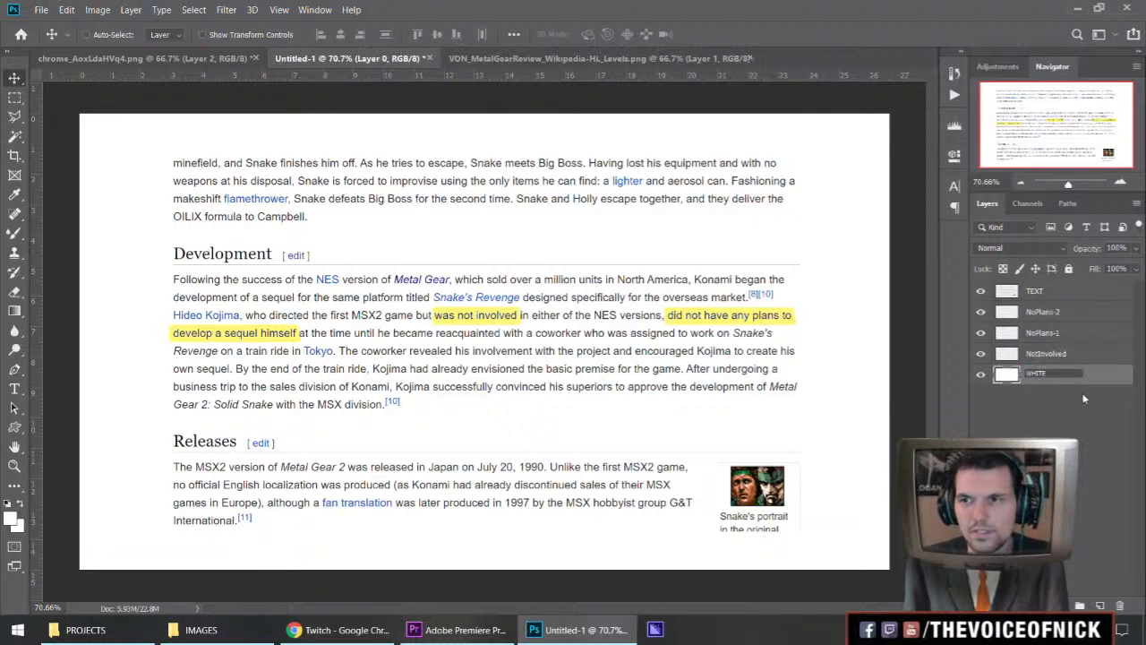
pyautogui.press('Return')
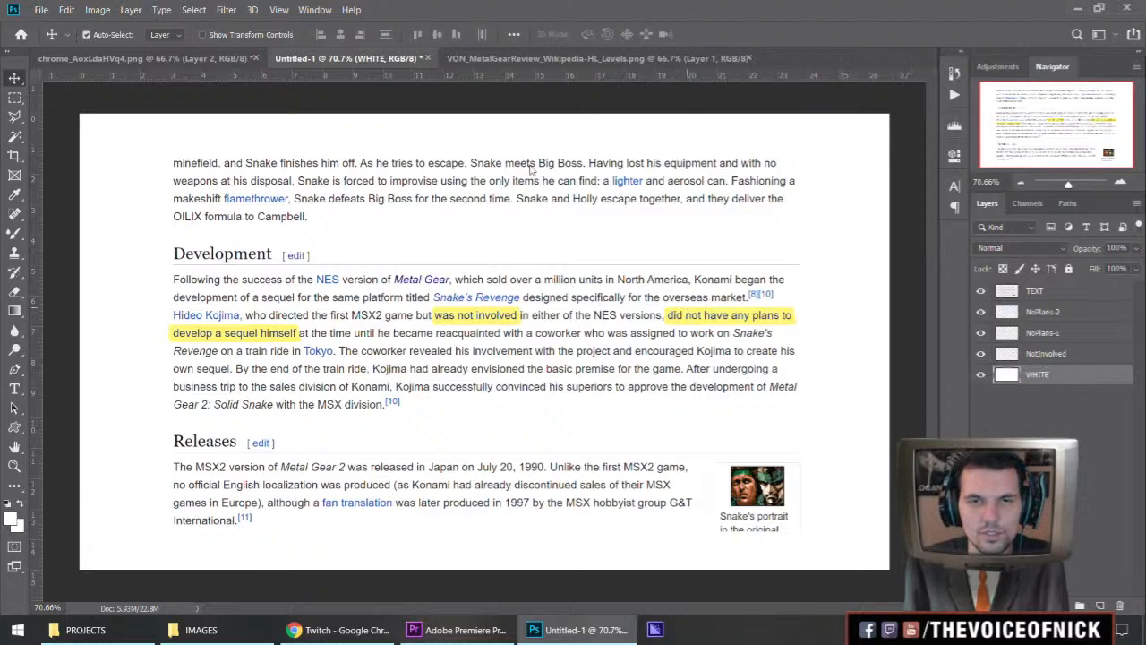
# Step: Start saving the document in the 200810 - MG2 Review IMAGES folder under the name VON_MetalGear2Review_Wikipedia
pyautogui.hotkey('ctrl', 's')
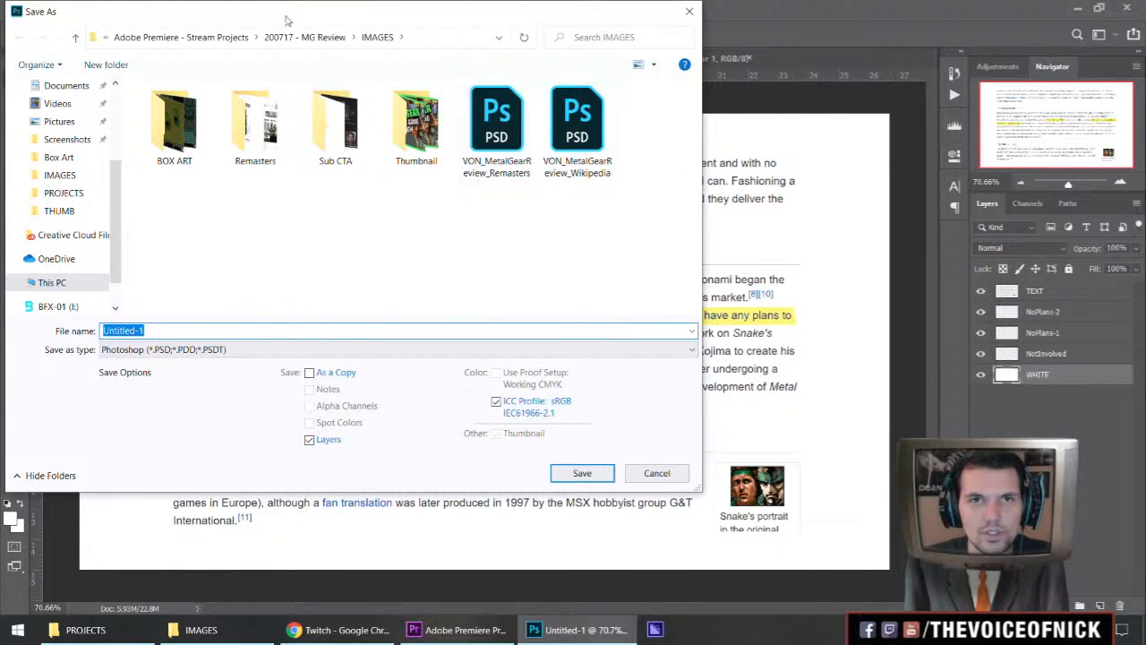
pyautogui.click(605, 165)
pyautogui.click(229, 37)
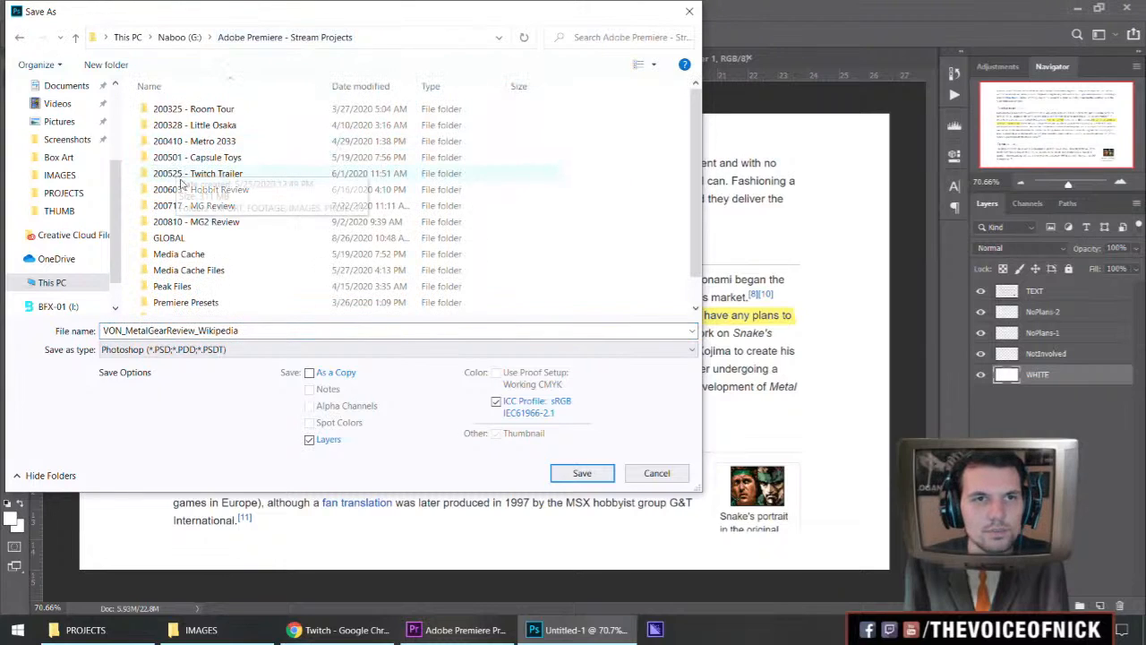
pyautogui.doubleClick(188, 185)
pyautogui.doubleClick(170, 125)
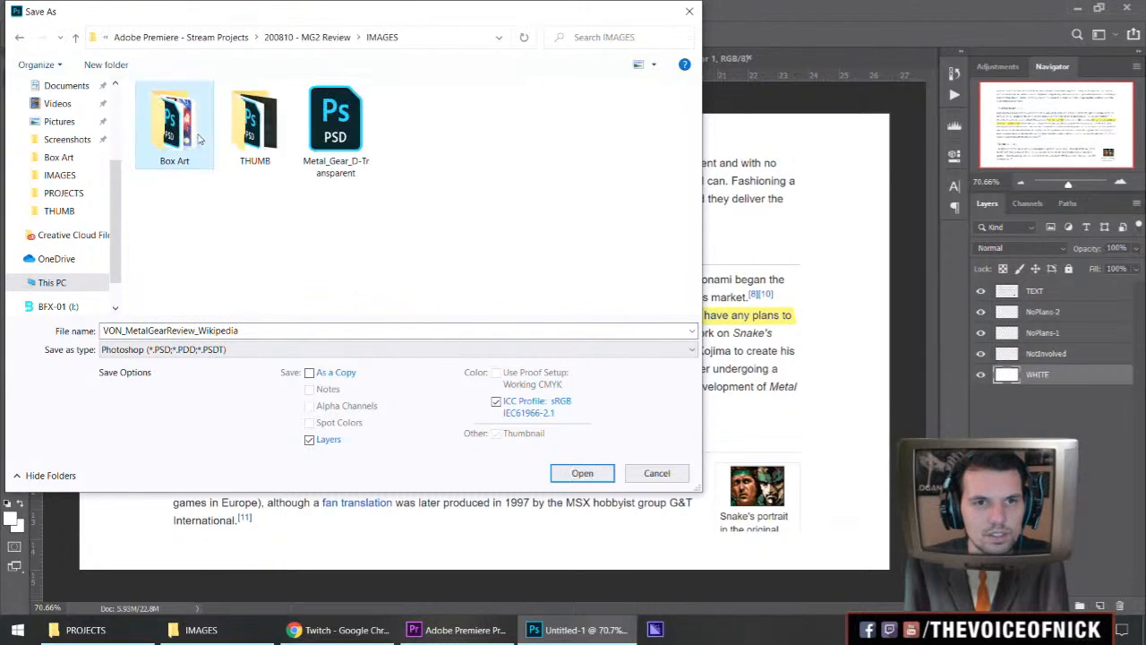
pyautogui.click(172, 330)
pyautogui.write('2')
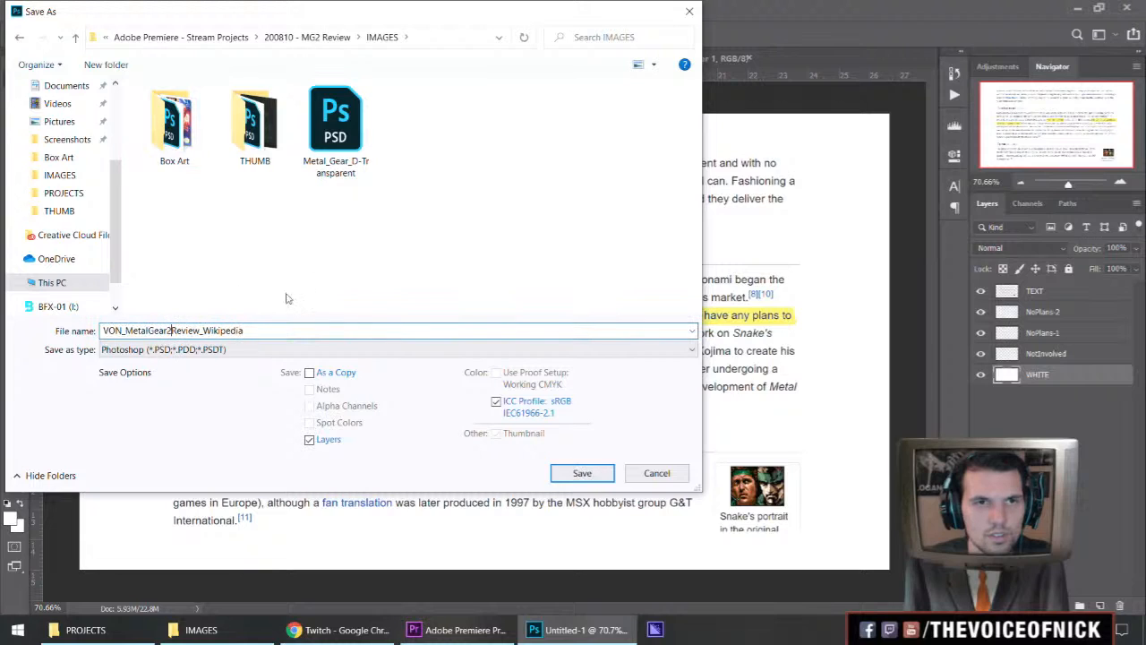
# Step: Create a Wikipedia subfolder in IMAGES and save the layered PSD in it
pyautogui.hotkey('ctrl', 'shift', 'n')
pyautogui.write('Wik')
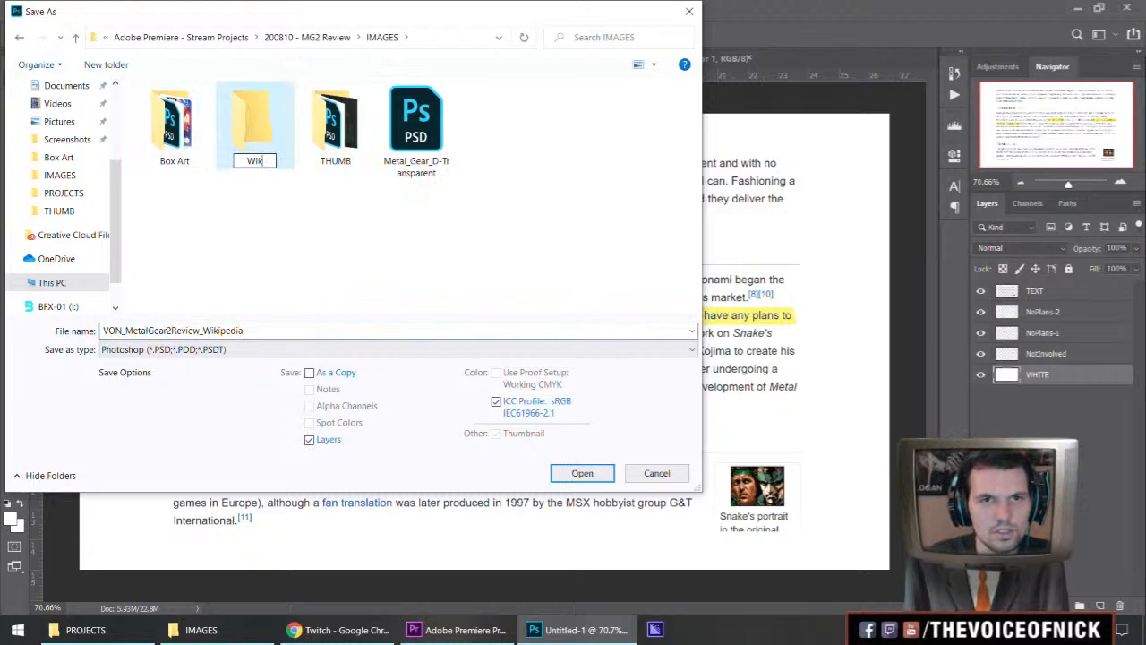
pyautogui.write('ipedia')
pyautogui.press('Return')
pyautogui.press('Return')
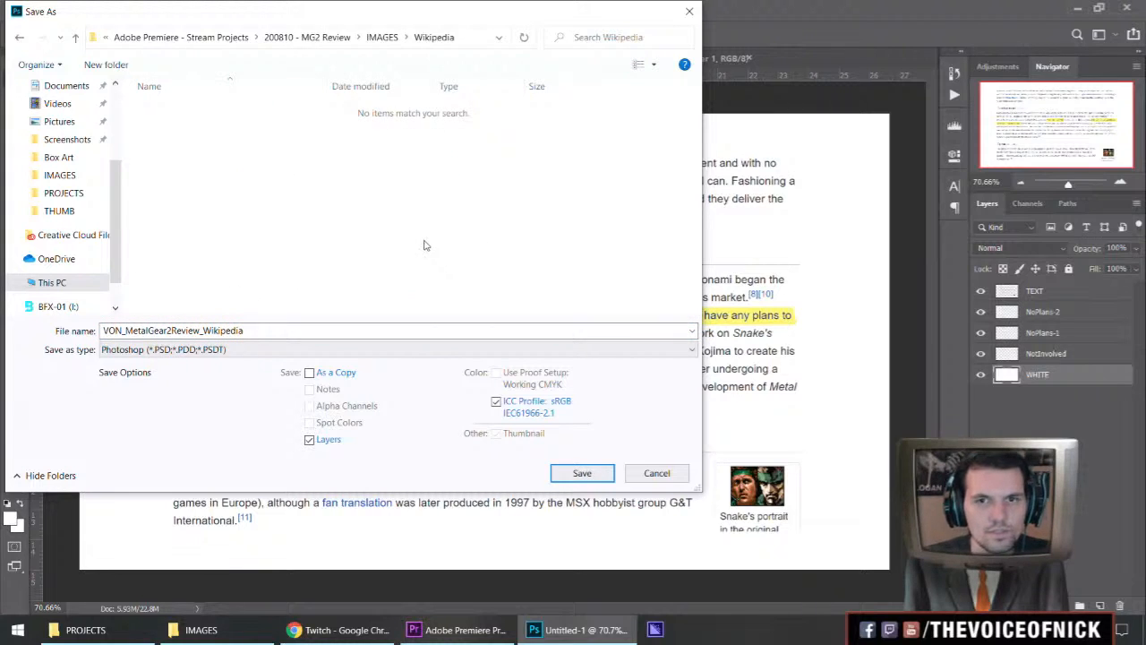
pyautogui.click(582, 473)
pyautogui.click(756, 170)
# Step: Hide every layer except WHITE and save a PNG copy named VON_MetalGear2Review_Wikipedia-BG
pyautogui.moveTo(981, 354); pyautogui.dragTo(980, 290)
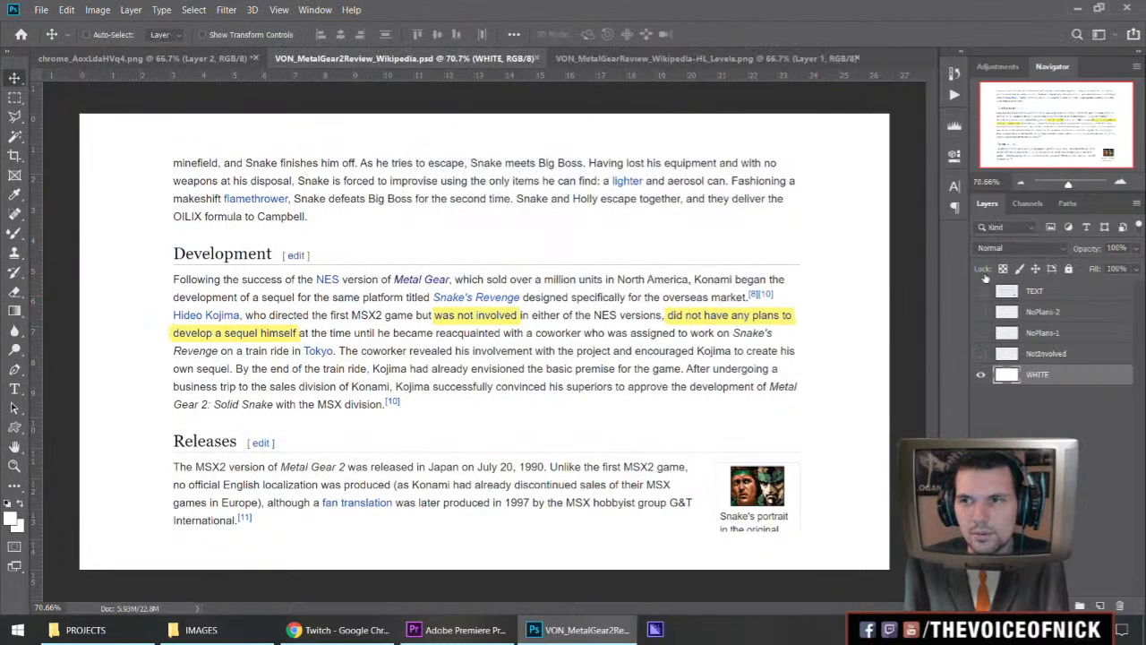
pyautogui.hotkey('ctrl', 'shift', 's')
pyautogui.click(273, 337)
pyautogui.write('-BG')
pyautogui.click(301, 355)
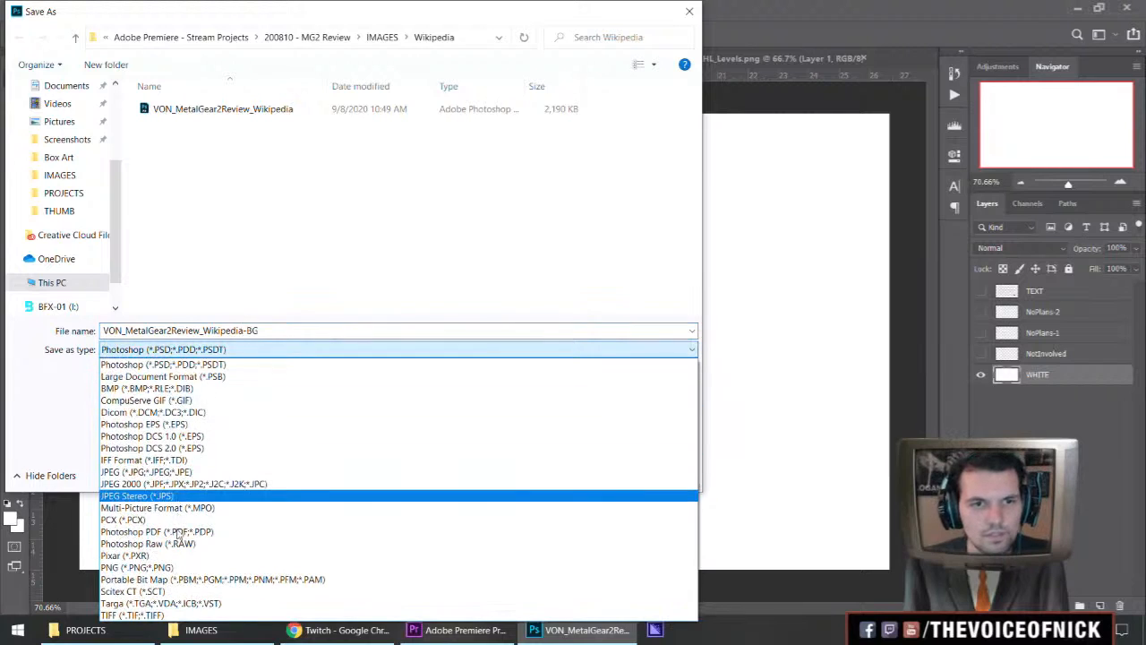
pyautogui.click(177, 567)
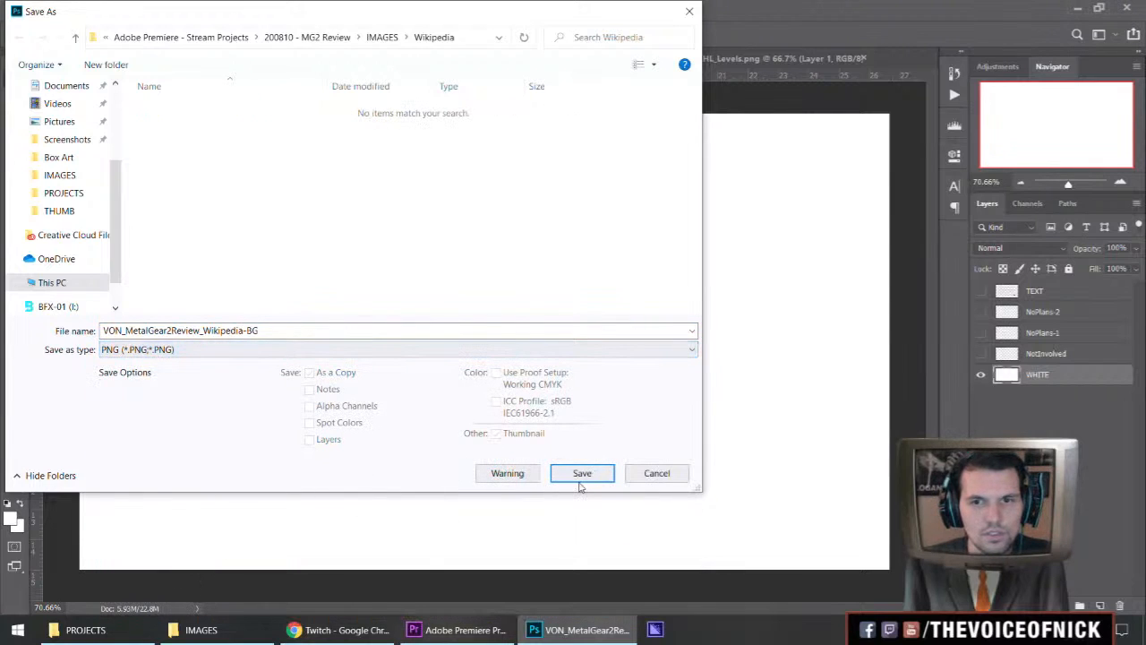
pyautogui.click(582, 473)
pyautogui.click(657, 180)
# Step: Show only the NotInvolved layer and save a PNG copy named VON_MetalGear2Review_Wikipedia-01_NotInvolved
pyautogui.click(980, 354)
pyautogui.click(979, 372)
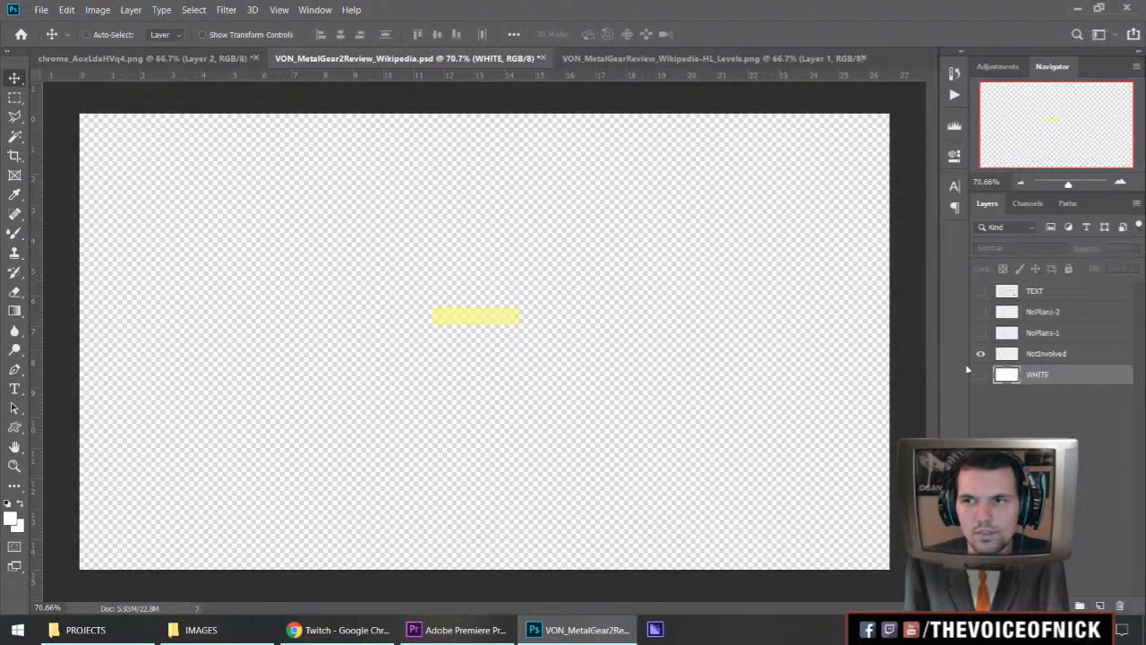
pyautogui.hotkey('ctrl', 'shift', 's')
pyautogui.click(269, 349)
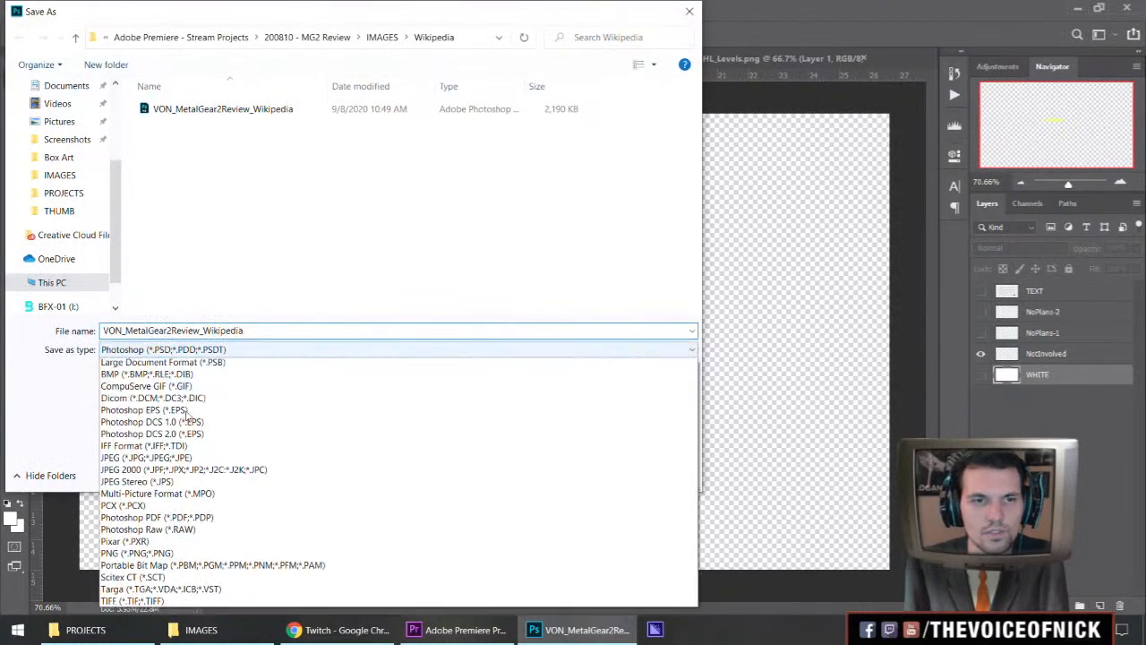
pyautogui.click(162, 570)
pyautogui.click(299, 109)
pyautogui.click(278, 329)
pyautogui.doubleClick(269, 331)
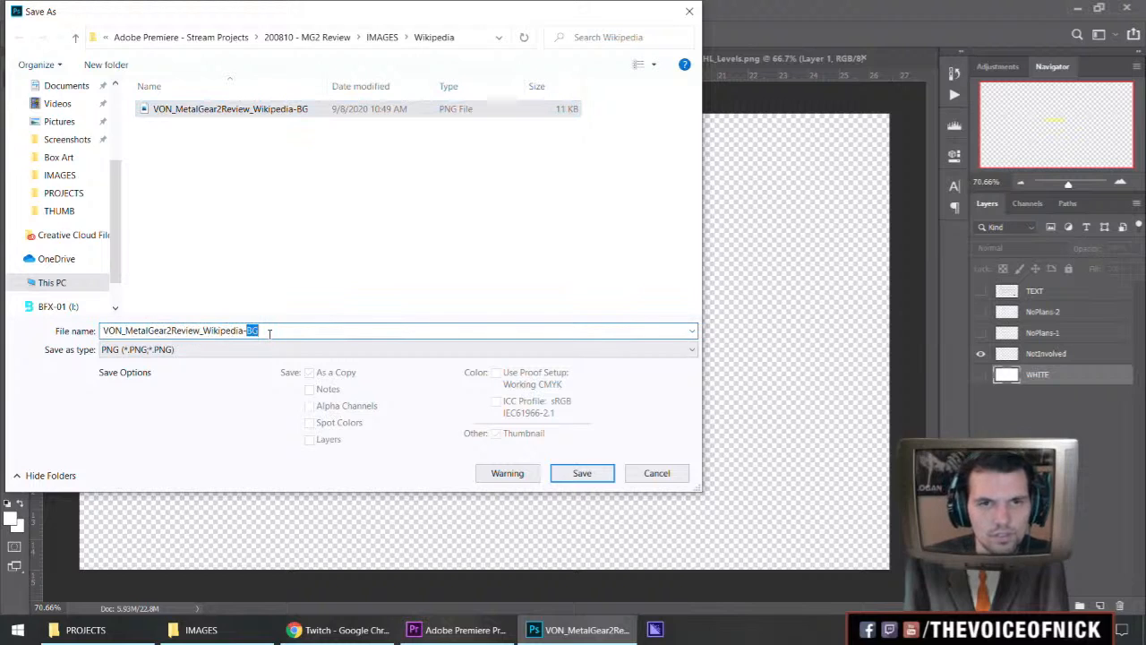
pyautogui.write('01-')
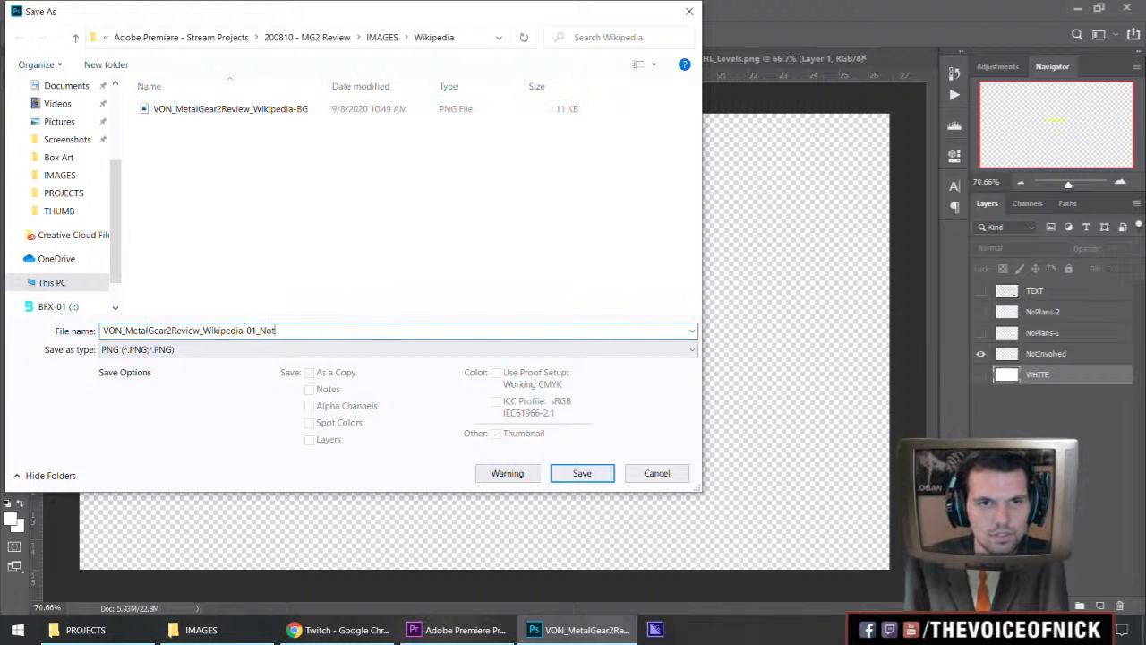
pyautogui.write('NotInvolved')
pyautogui.press('Return')
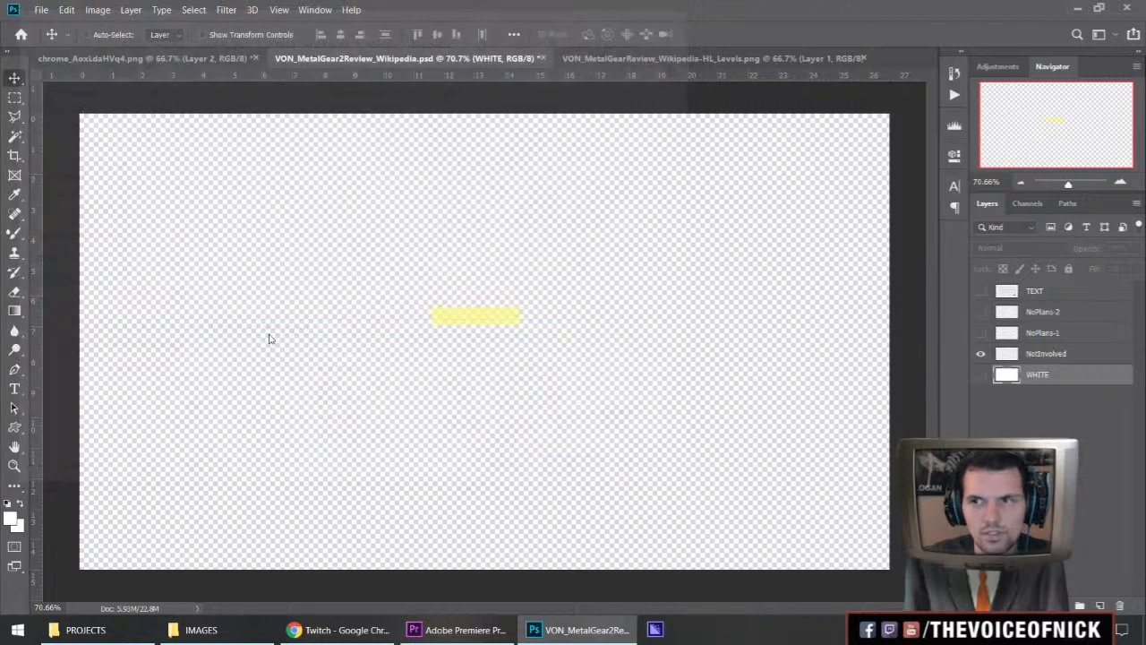
pyautogui.press('Return')
# Step: Show only the NoPlans-1 layer and save a PNG copy named VON_MetalGear2Review_Wikipedia-02_NoPlans1
pyautogui.click(981, 353)
pyautogui.click(980, 333)
pyautogui.hotkey('ctrl', 'shift', 's')
pyautogui.click(429, 349)
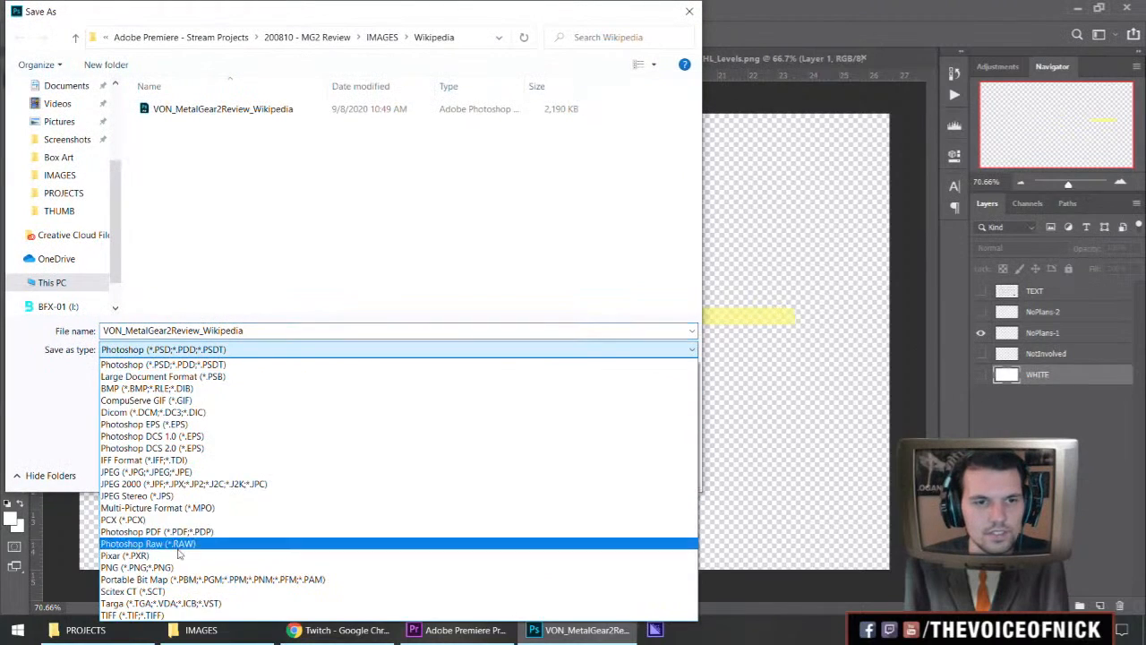
pyautogui.click(136, 566)
pyautogui.click(300, 111)
pyautogui.click(328, 331)
pyautogui.hotkey('ctrl', 'shift', 'Left')
pyautogui.write('02_NoPl')
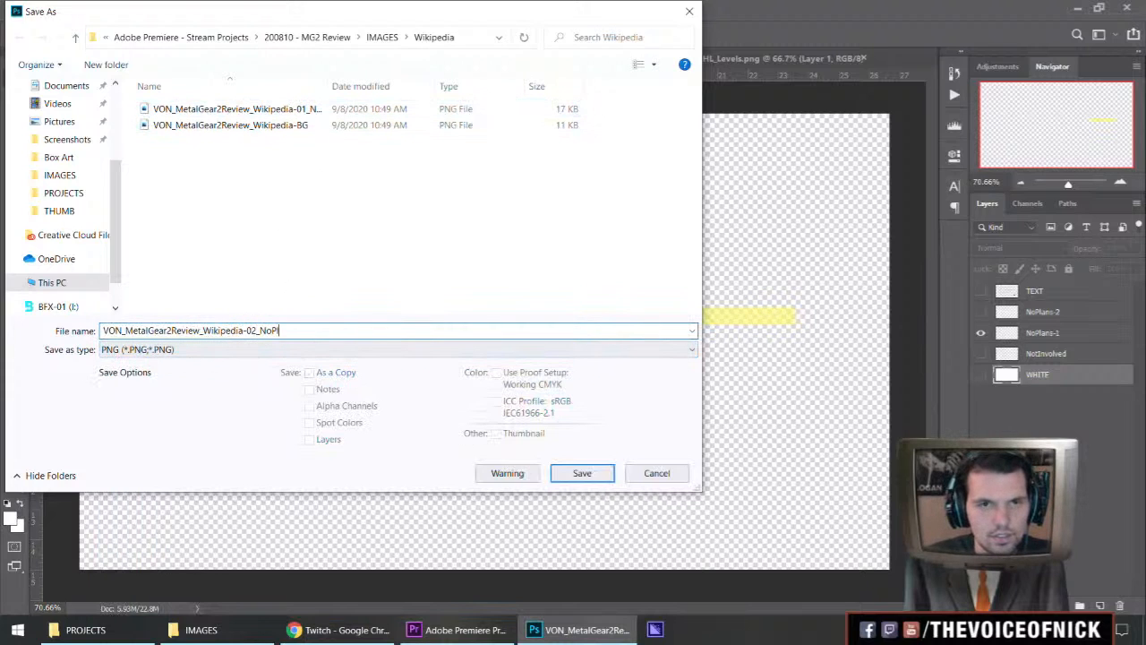
pyautogui.write('ans1')
pyautogui.press('Return')
pyautogui.press('Return')
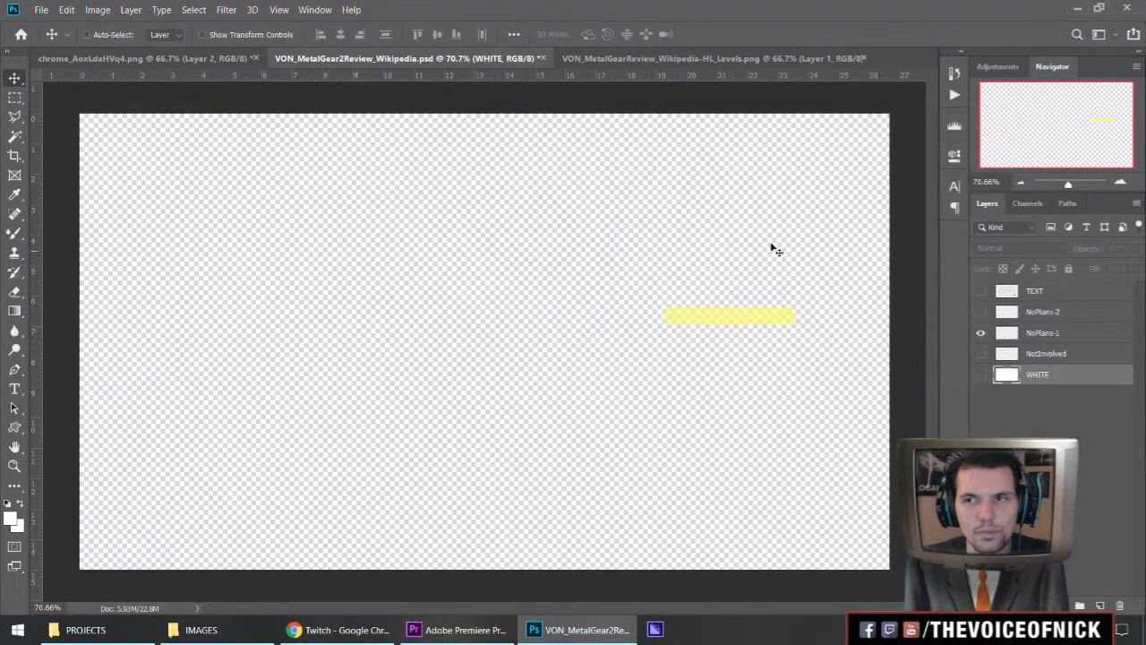
# Step: Show only the NoPlans-2 layer and save a PNG copy named VON_MetalGear2Review_Wikipedia-02_NoPlans21
pyautogui.click(980, 333)
pyautogui.click(980, 311)
pyautogui.hotkey('ctrl', 'shift', 's')
pyautogui.click(166, 349)
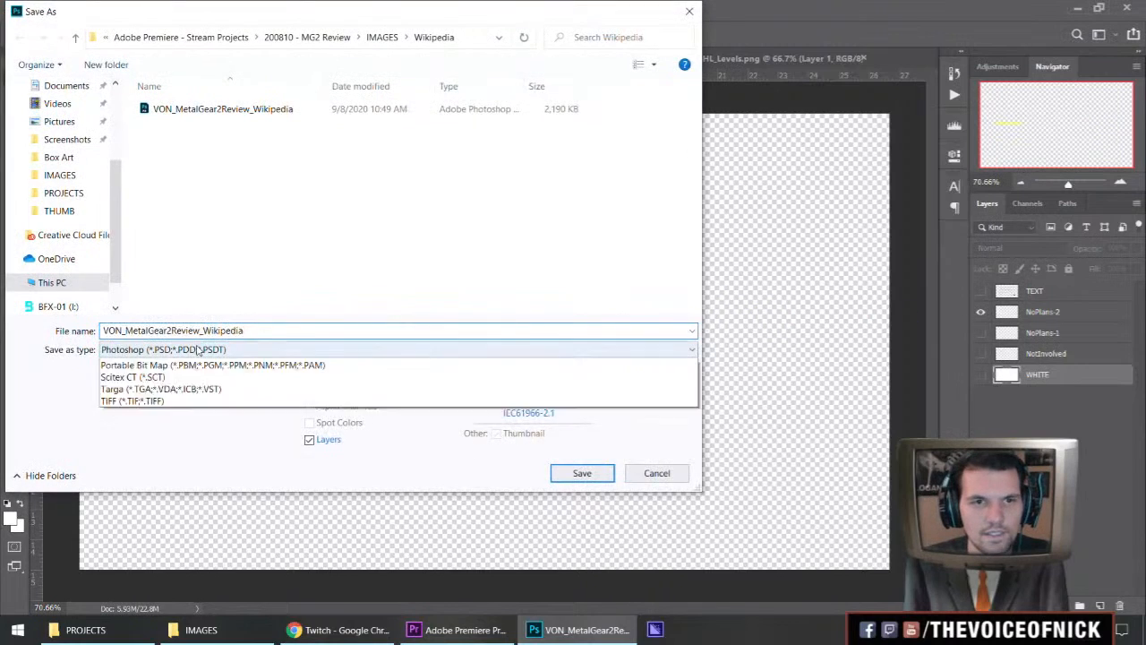
pyautogui.click(166, 567)
pyautogui.click(290, 126)
pyautogui.doubleClick(273, 329)
pyautogui.moveTo(257, 330); pyautogui.dragTo(430, 374)
pyautogui.press('BackSpace')
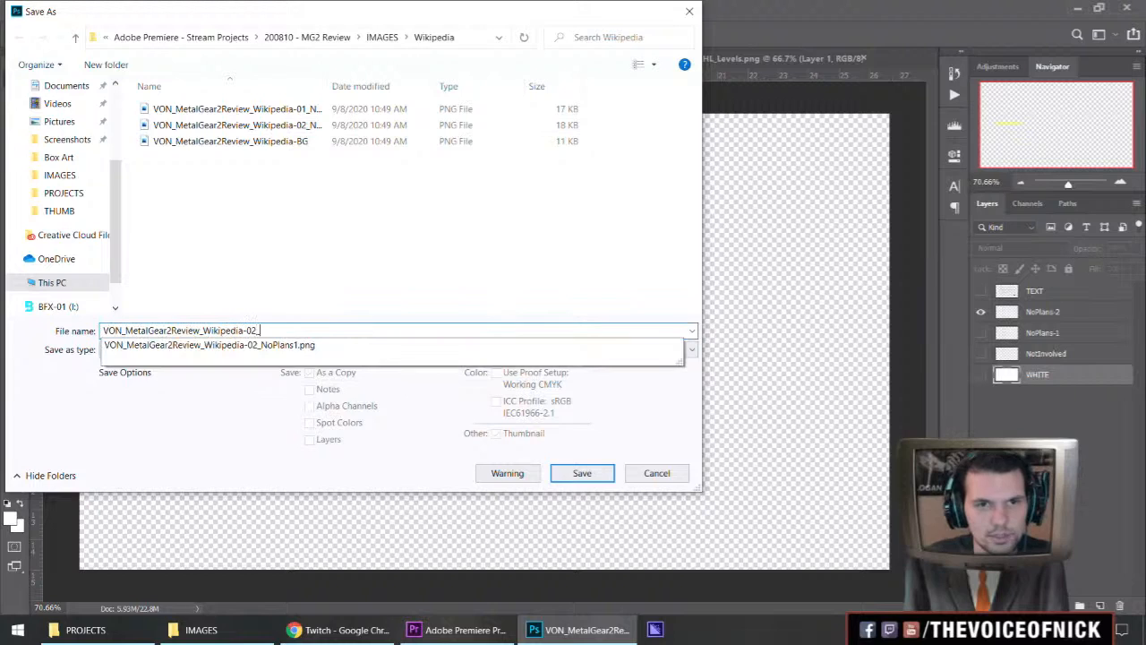
pyautogui.write('NoPlans-2')
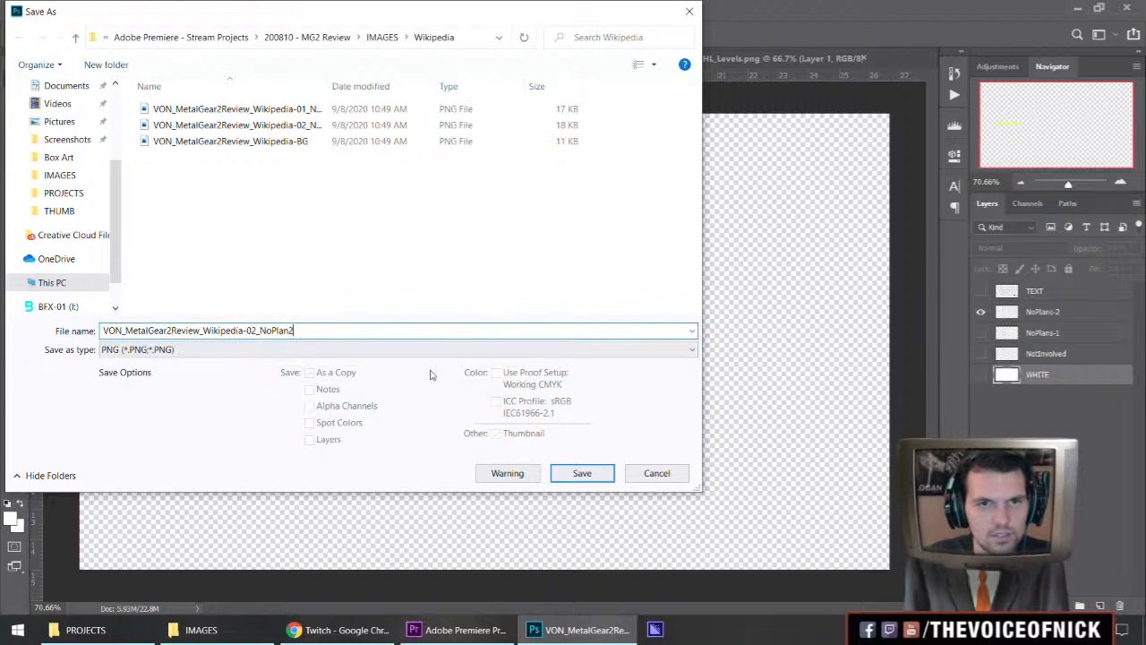
pyautogui.press('Return')
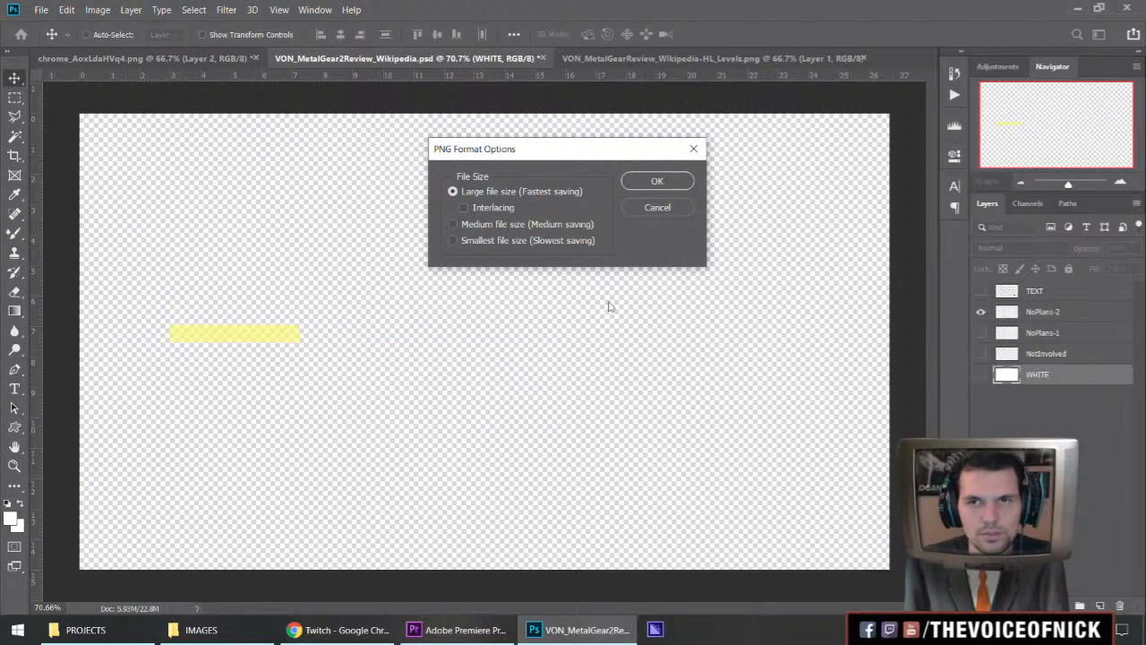
pyautogui.click(682, 188)
# Step: Rename the exported NoPlans21 PNG in the Wikipedia folder as VON_MetalGear2Review_Wikipedia-02_NoPlans2 without opening it
pyautogui.hotkey('ctrl', 'o')
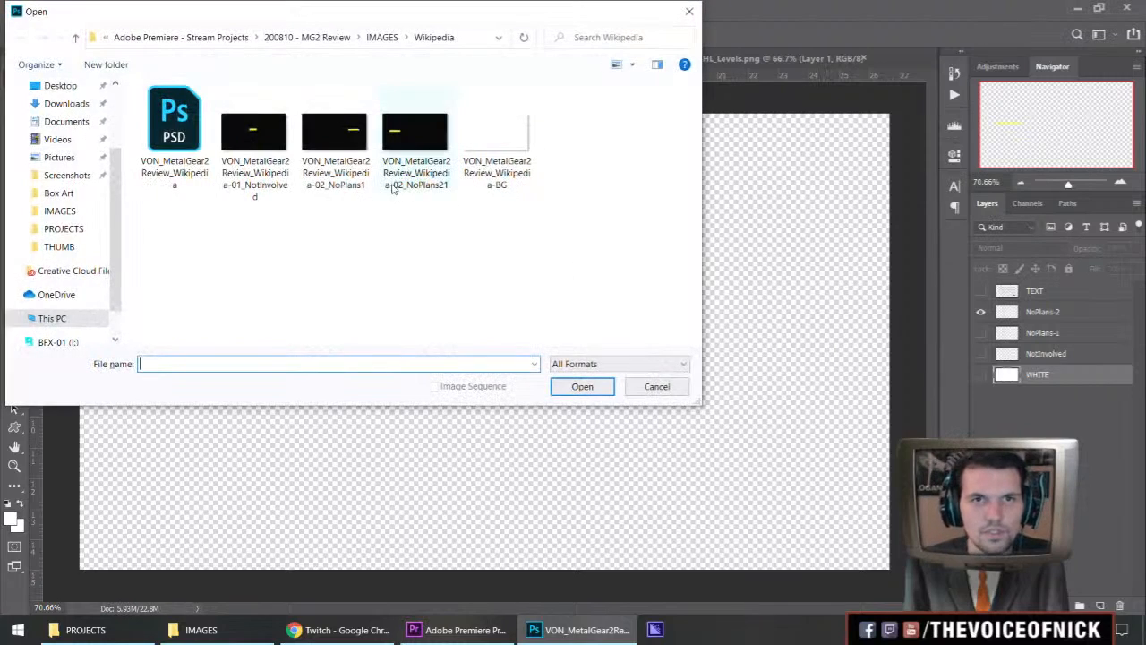
pyautogui.click(428, 185)
pyautogui.click(447, 185)
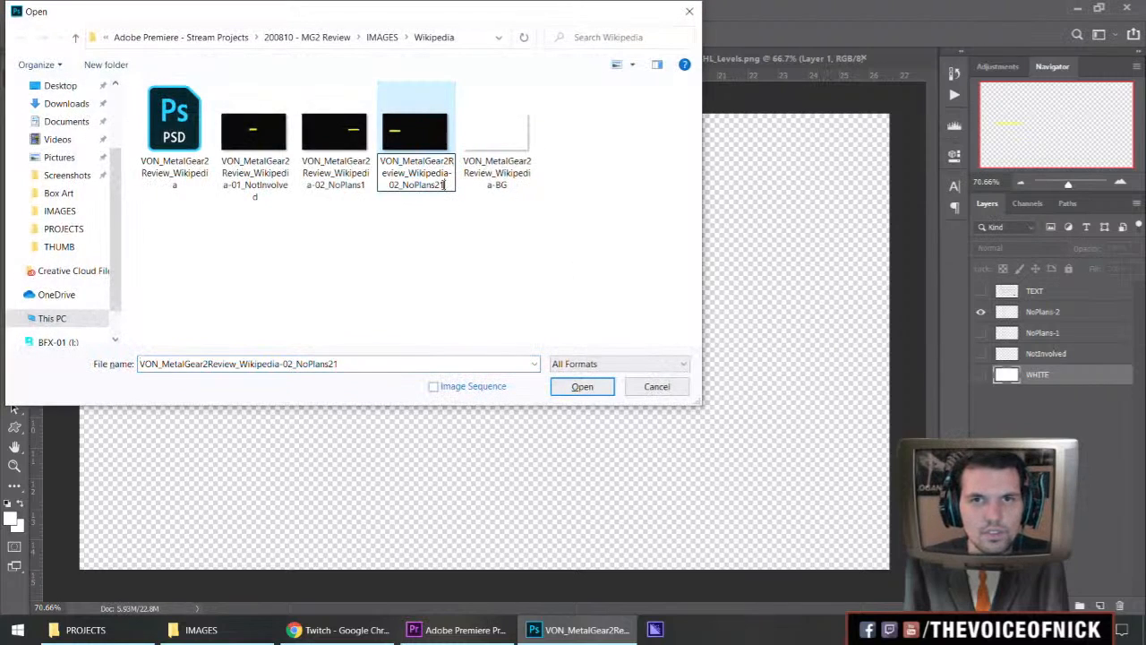
pyautogui.press('BackSpace')
pyautogui.press('Return')
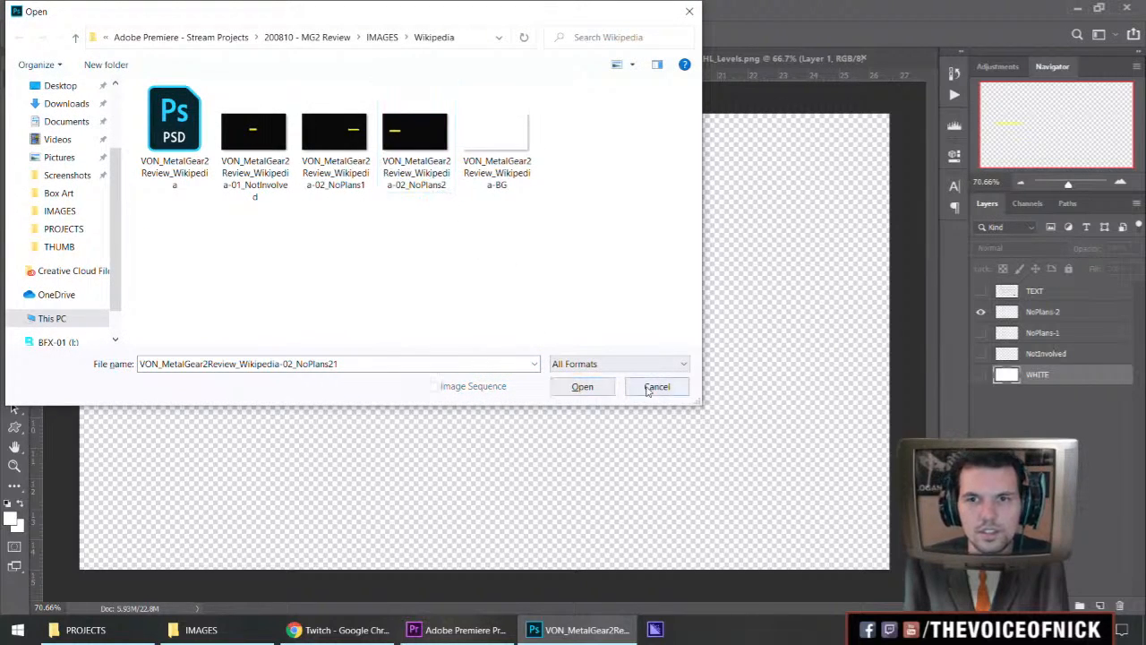
pyautogui.click(649, 390)
# Step: Show only the TEXT layer and save a PNG copy named VON_MetalGear2Review_Wikipedia-Text
pyautogui.click(981, 311)
pyautogui.click(981, 291)
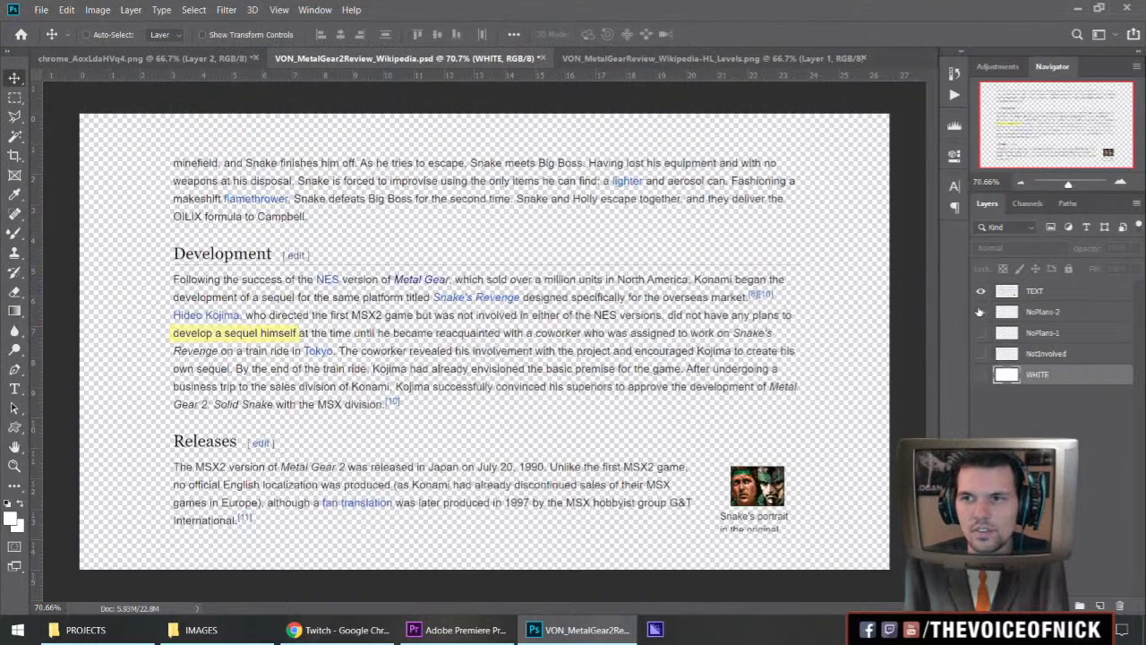
pyautogui.hotkey('ctrl', 'shift', 's')
pyautogui.click(193, 350)
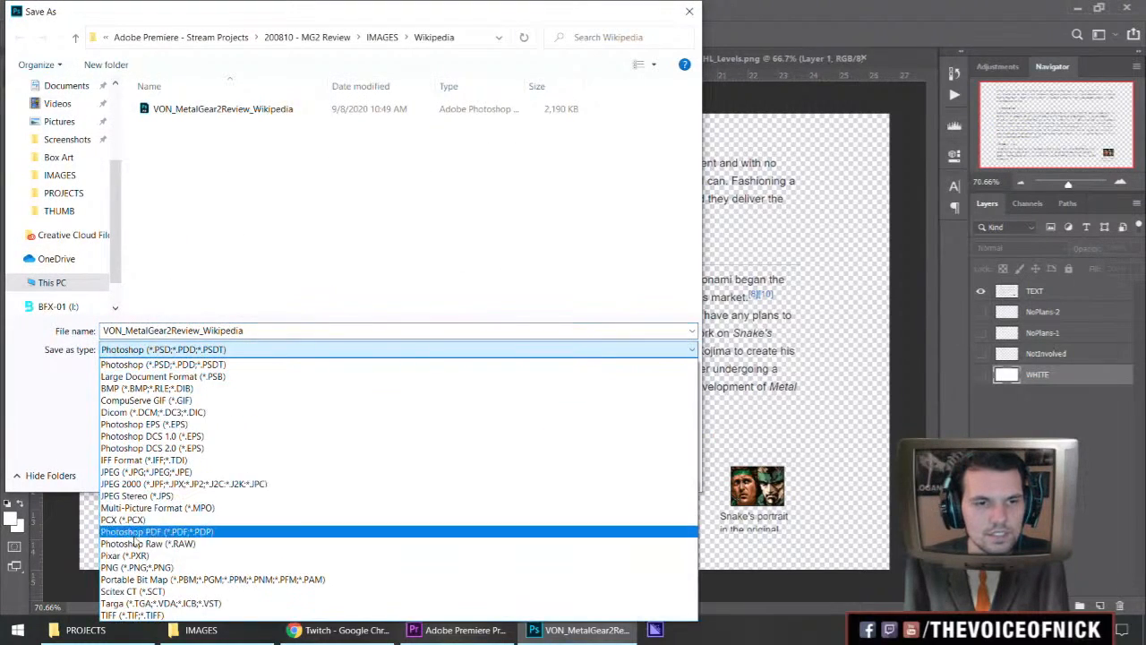
pyautogui.click(137, 571)
pyautogui.click(255, 337)
pyautogui.write('-')
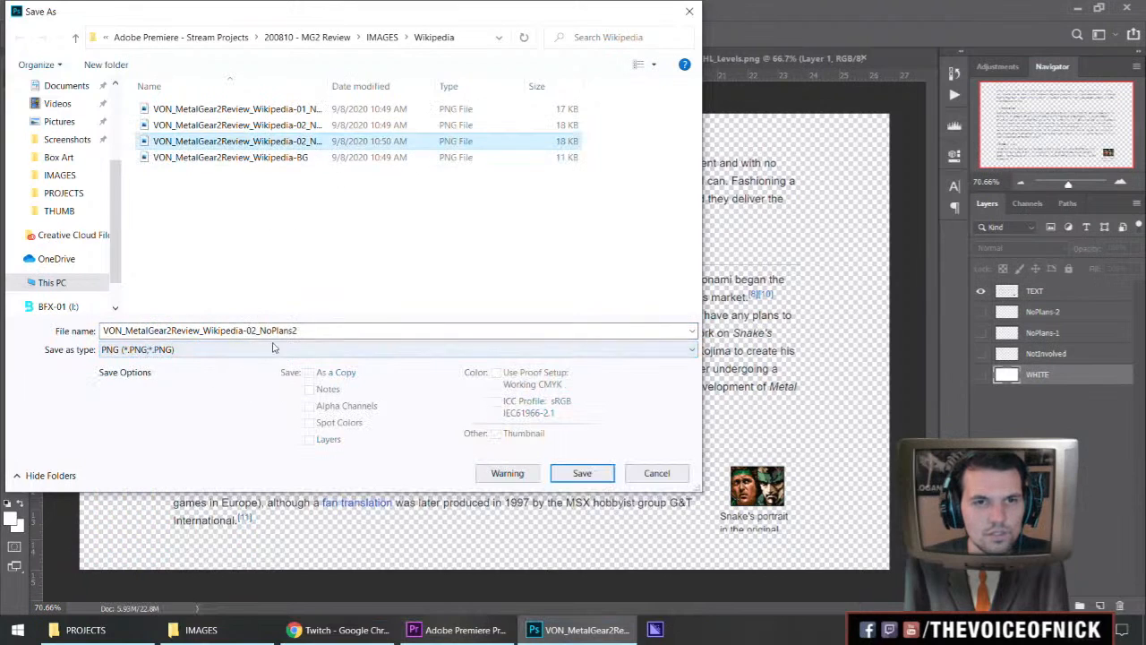
pyautogui.write('03')
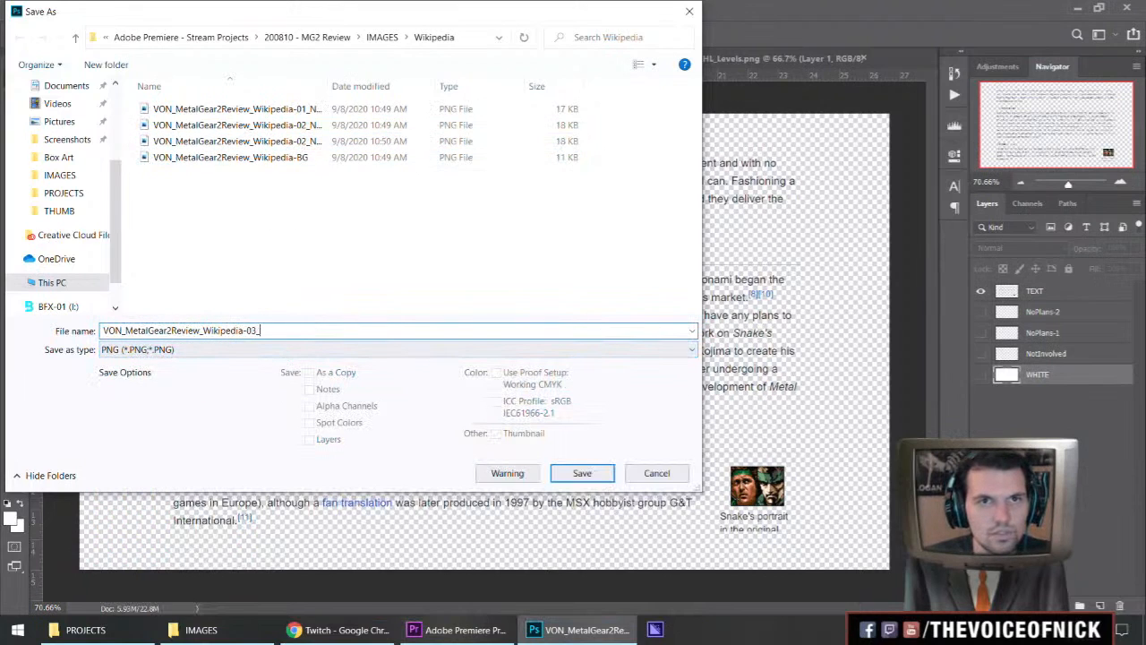
pyautogui.press('BackSpace')
pyautogui.press('BackSpace')
pyautogui.write('Text')
pyautogui.press('Return')
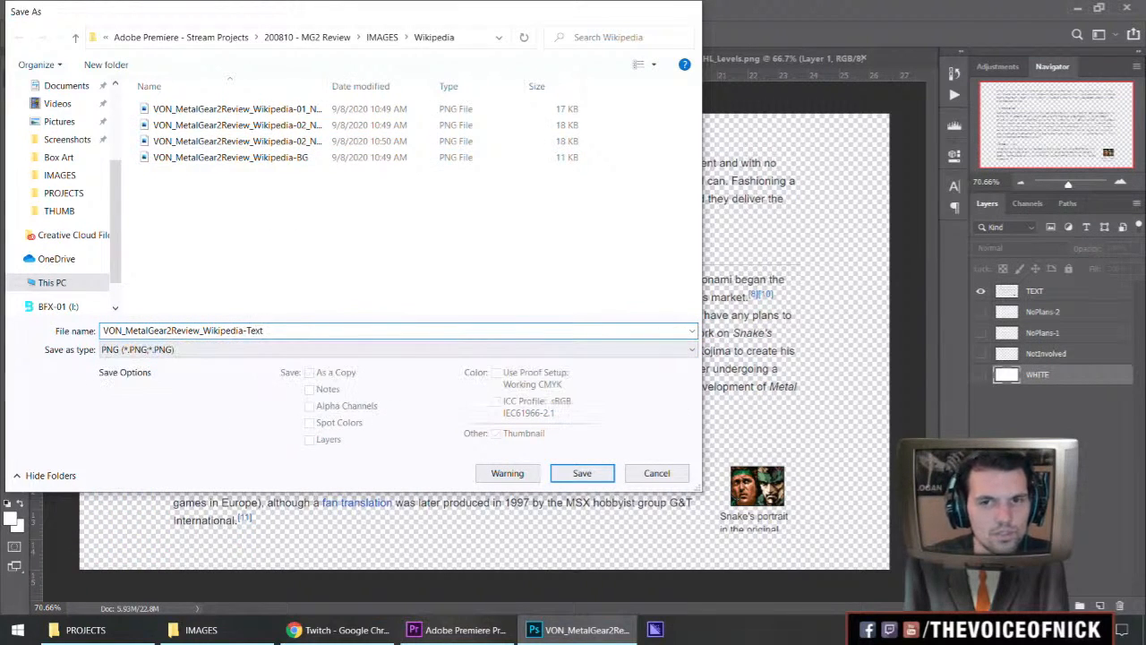
pyautogui.press('Return')
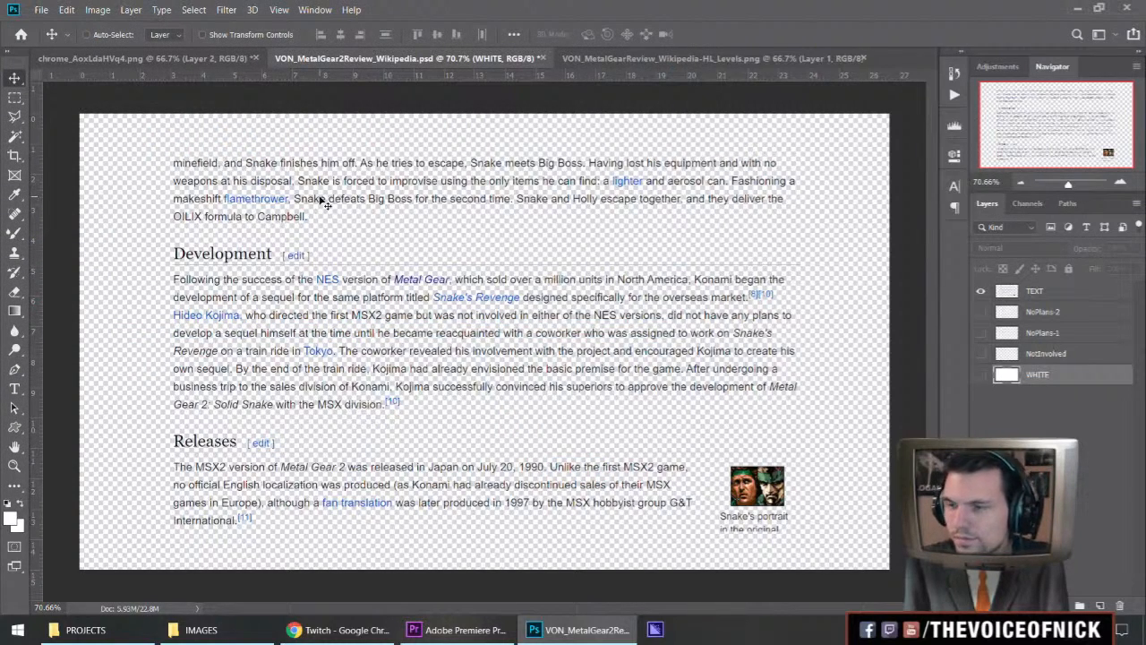
# Step: Switch to Adobe Premiere Pro and import the exported Wikipedia PNGs from the IMAGES folder's Wikipedia subfolder
pyautogui.click(462, 630)
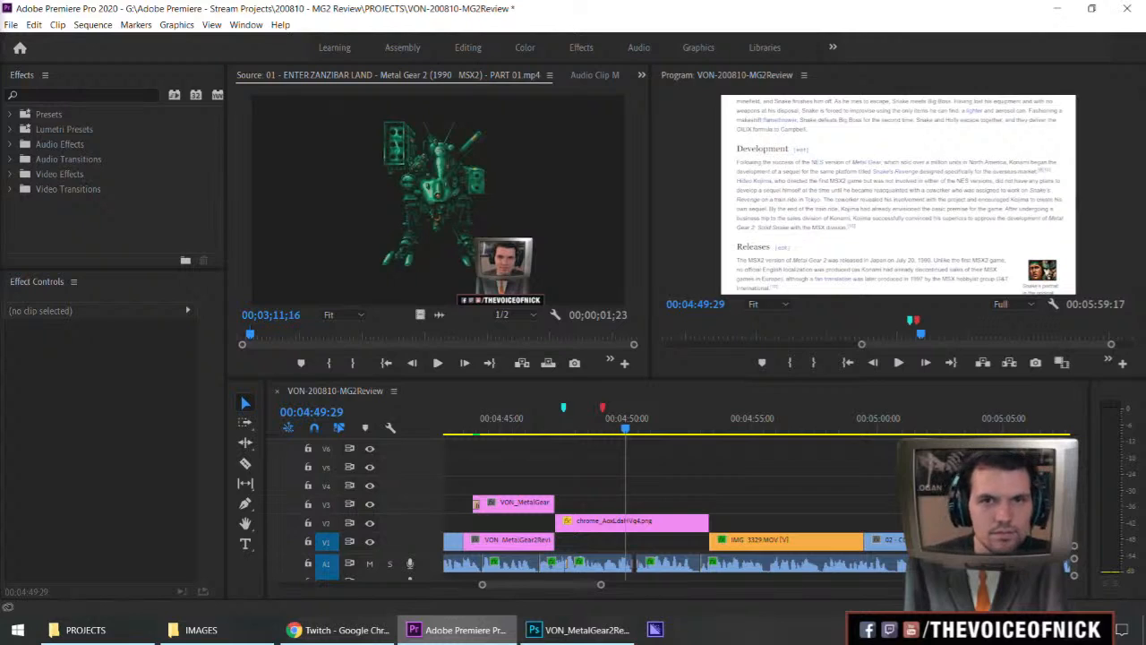
pyautogui.hotkey('ctrl', 'i')
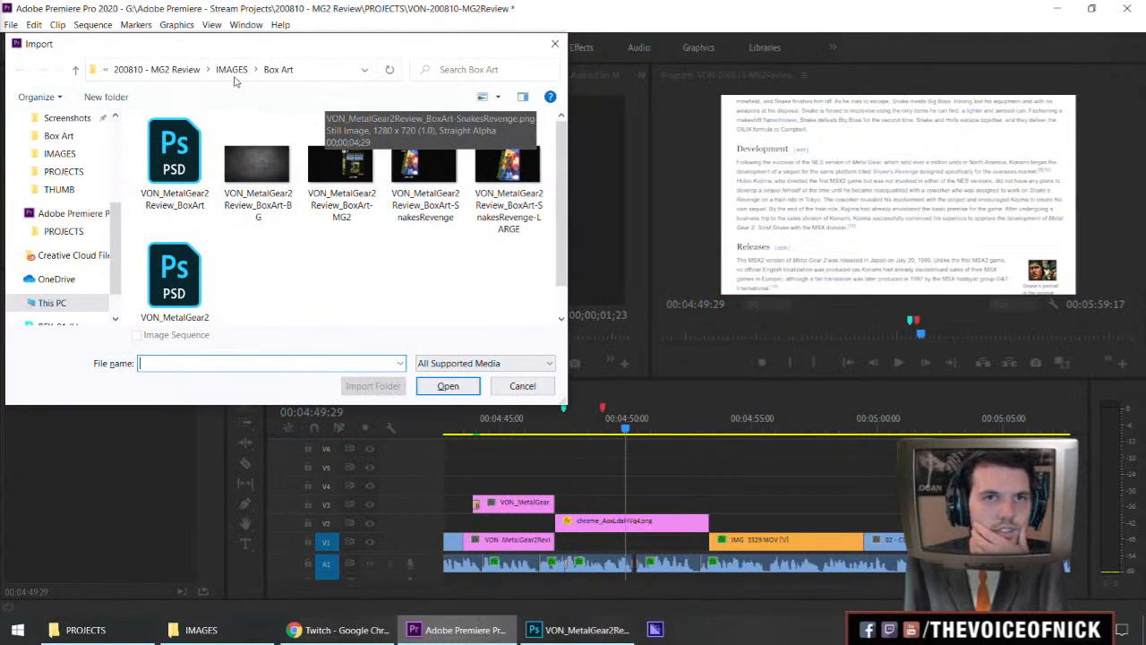
pyautogui.click(231, 69)
pyautogui.doubleClick(341, 166)
pyautogui.click(277, 202)
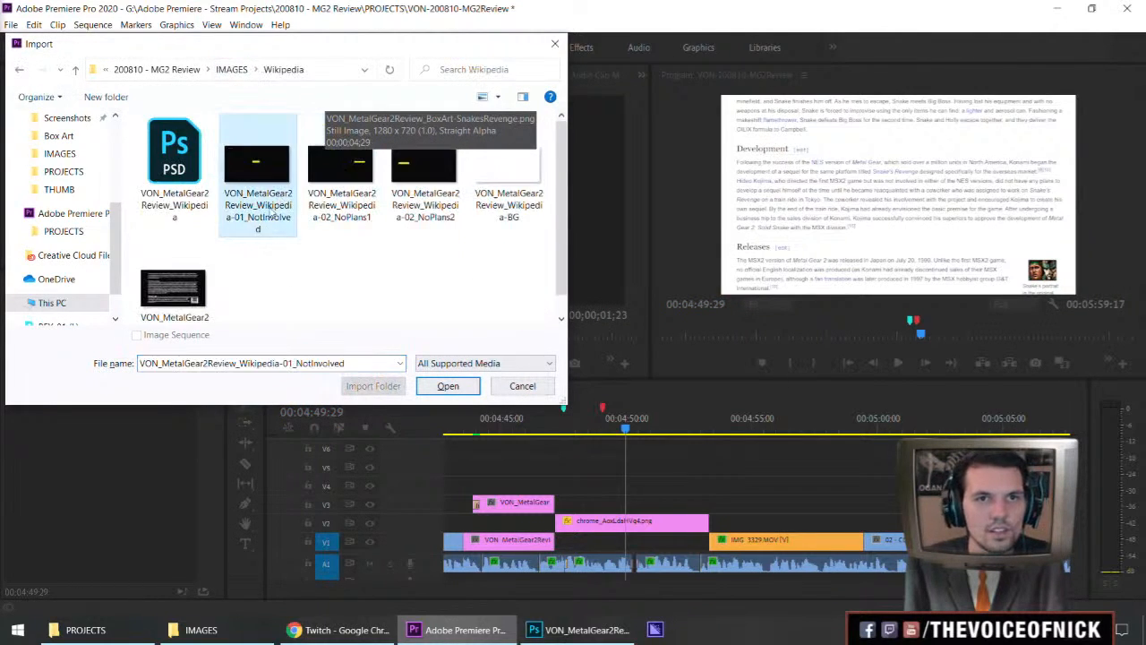
pyautogui.keyDown('ctrl'); pyautogui.click(173, 288); pyautogui.keyUp('ctrl')
pyautogui.click(448, 386)
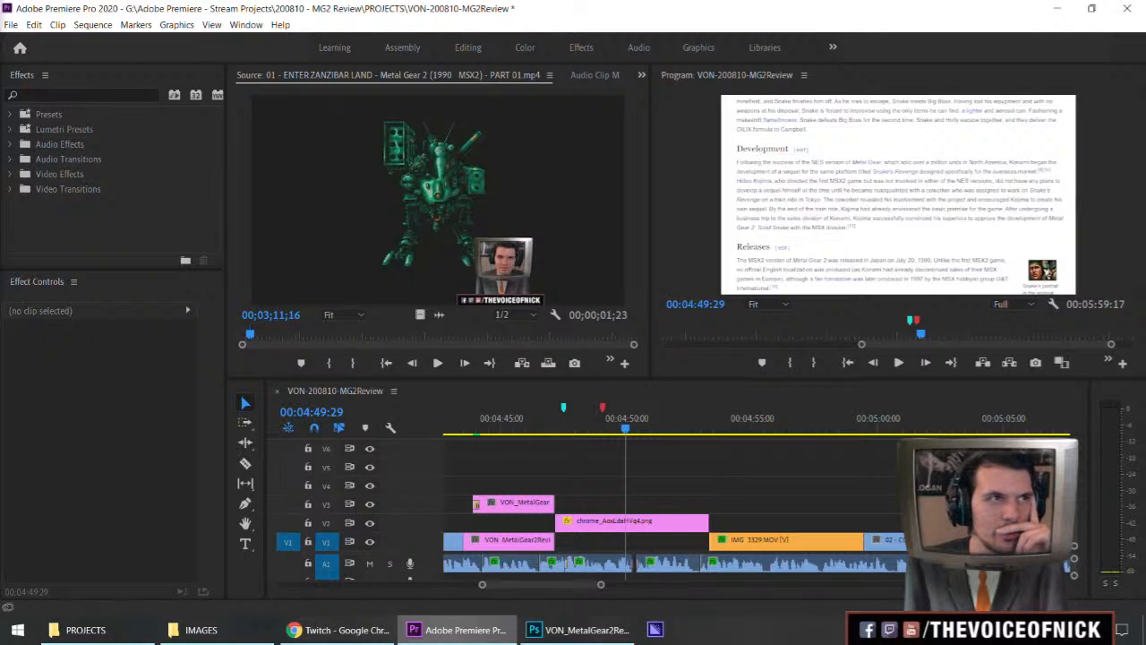
# Step: Place the Wikipedia-BG image on V4 and the Wikipedia-Text image on V6, matching the span of the chrome_AoxLdaHVq4.png clip
pyautogui.moveTo(602, 484); pyautogui.dragTo(560, 484)
pyautogui.moveTo(678, 486); pyautogui.dragTo(560, 454)
pyautogui.moveTo(678, 446); pyautogui.dragTo(708, 446)
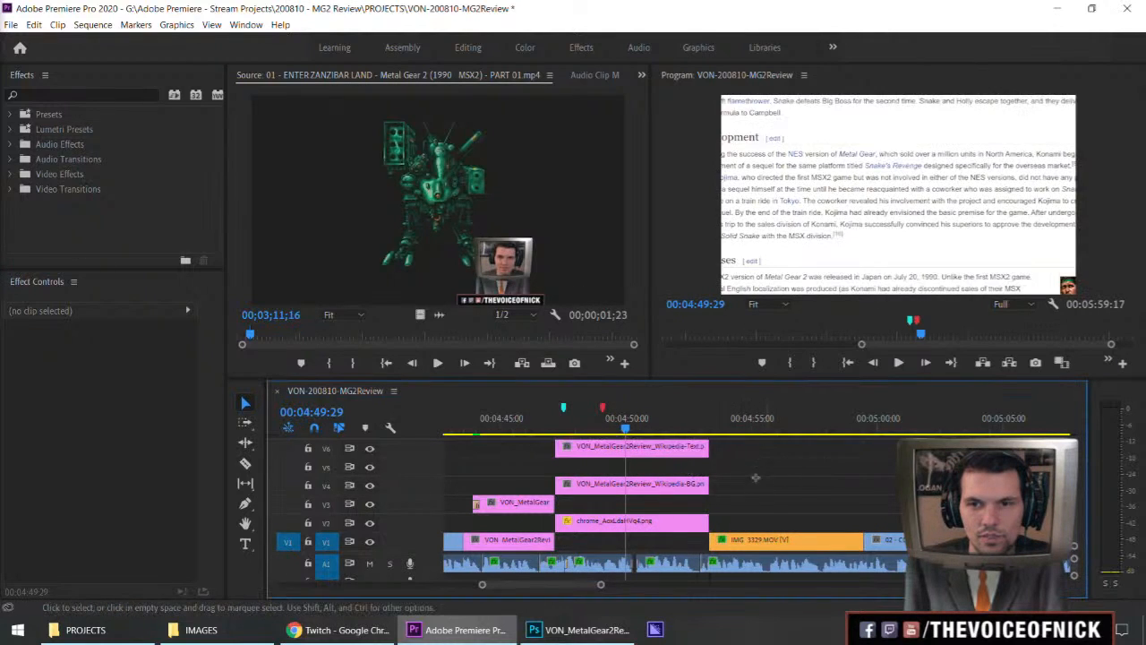
# Step: Delete the chrome_AoxLdaHVq4.png clip from V2 and move the Wikipedia-BG clip down to V1
pyautogui.click(701, 519)
pyautogui.press('Delete')
pyautogui.moveTo(690, 485); pyautogui.dragTo(687, 505)
pyautogui.hotkey('alt', 'Down')
pyautogui.hotkey('alt', 'Down')
pyautogui.click(684, 501)
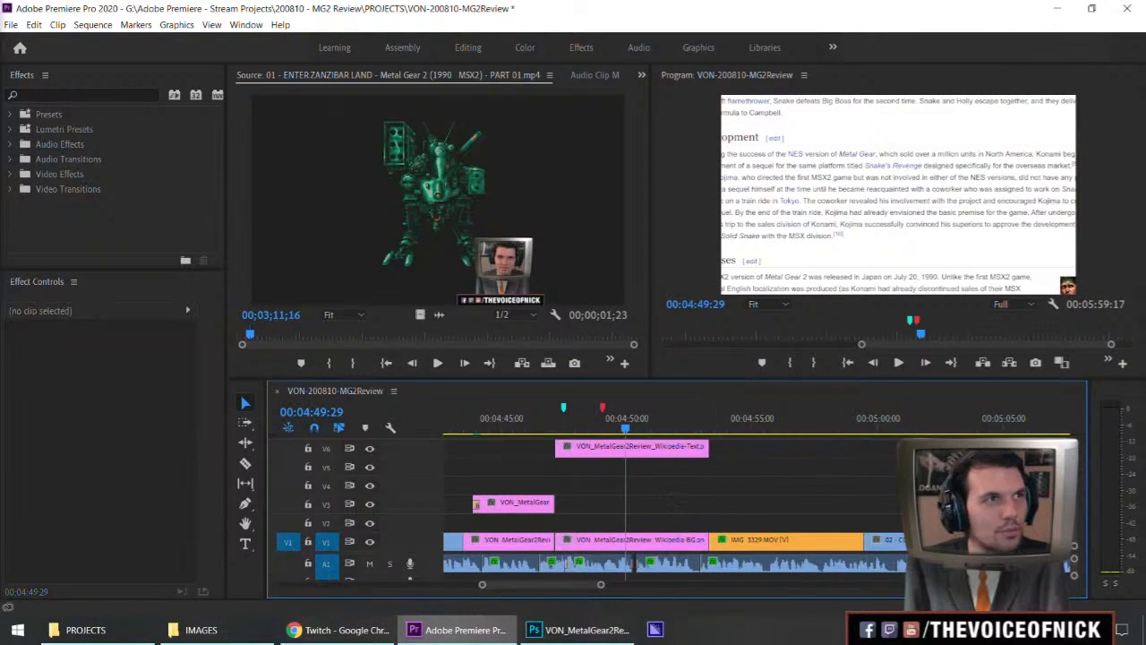
# Step: Move the Wikipedia-Text clip down two tracks to V4
pyautogui.moveTo(729, 497); pyautogui.dragTo(650, 454)
pyautogui.hotkey('alt', 'Down')
pyautogui.hotkey('alt', 'Down')
pyautogui.click(788, 483)
# Step: Clear the red marker at 00:04:49:01 and the teal marker at 00:04:47:15 from the sequence
pyautogui.click(601, 432)
pyautogui.rightClick(602, 410)
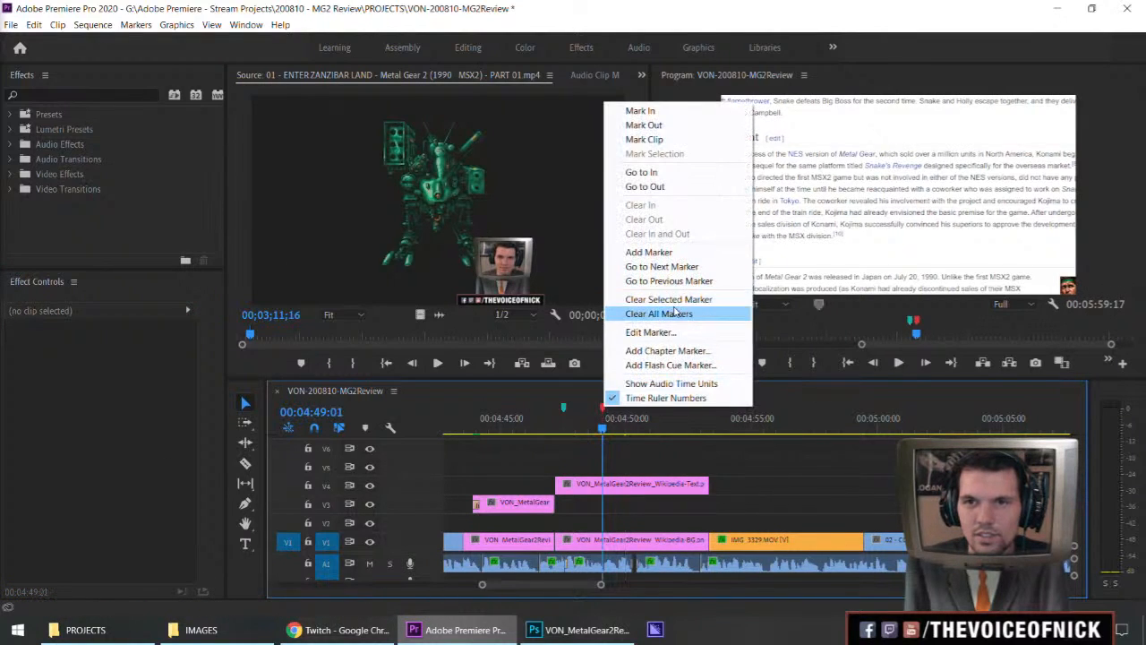
pyautogui.click(674, 303)
pyautogui.click(562, 432)
pyautogui.rightClick(565, 410)
pyautogui.click(621, 314)
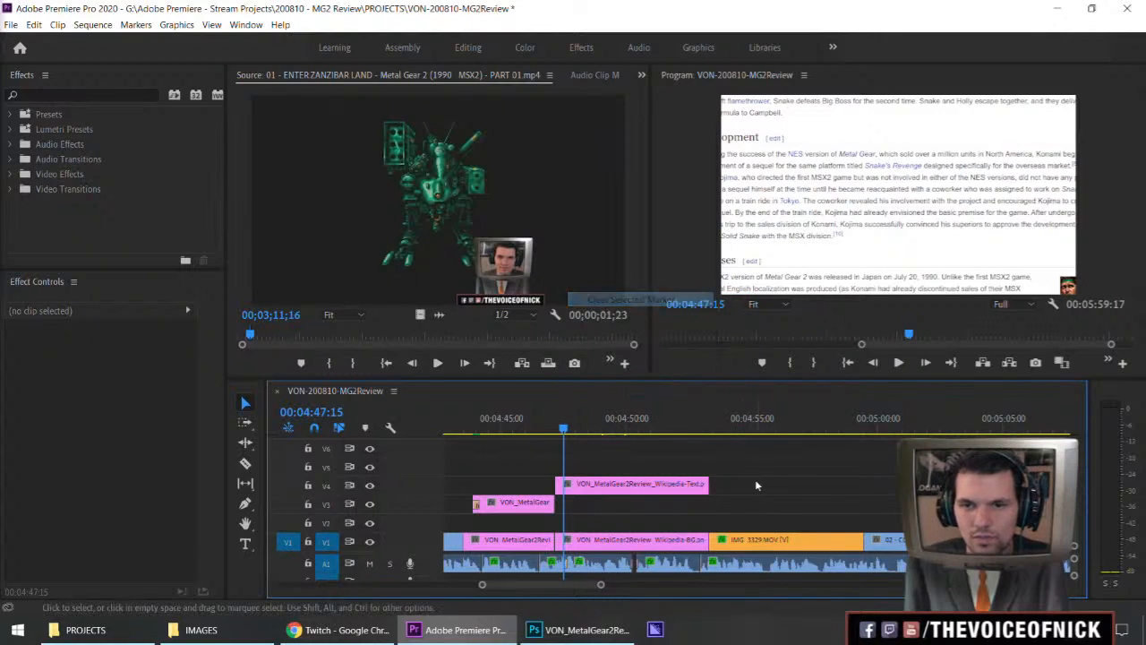
# Step: Play the sequence from about 00:04:39:20 in the maximized program view and add three markers over the Wikipedia clips
pyautogui.press('-')
pyautogui.moveTo(557, 428)
pyautogui.mouseDown()
pyautogui.moveTo(592, 428)
pyautogui.moveTo(562, 430)
pyautogui.mouseUp()
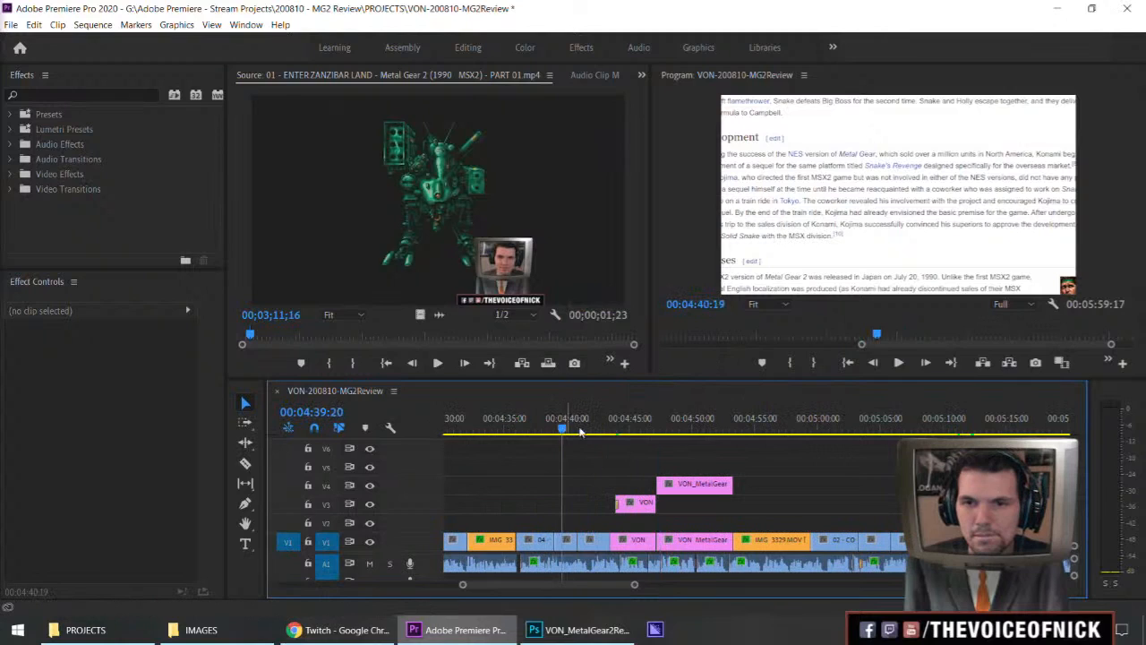
pyautogui.press('space')
pyautogui.press('`')
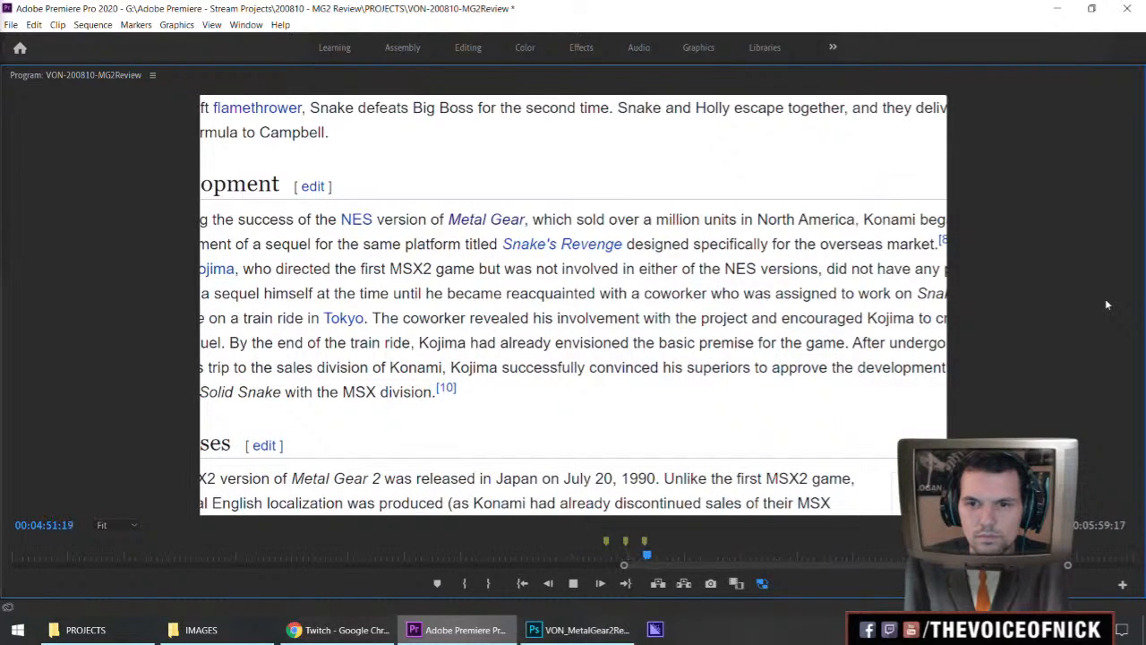
pyautogui.press('space')
pyautogui.press('`')
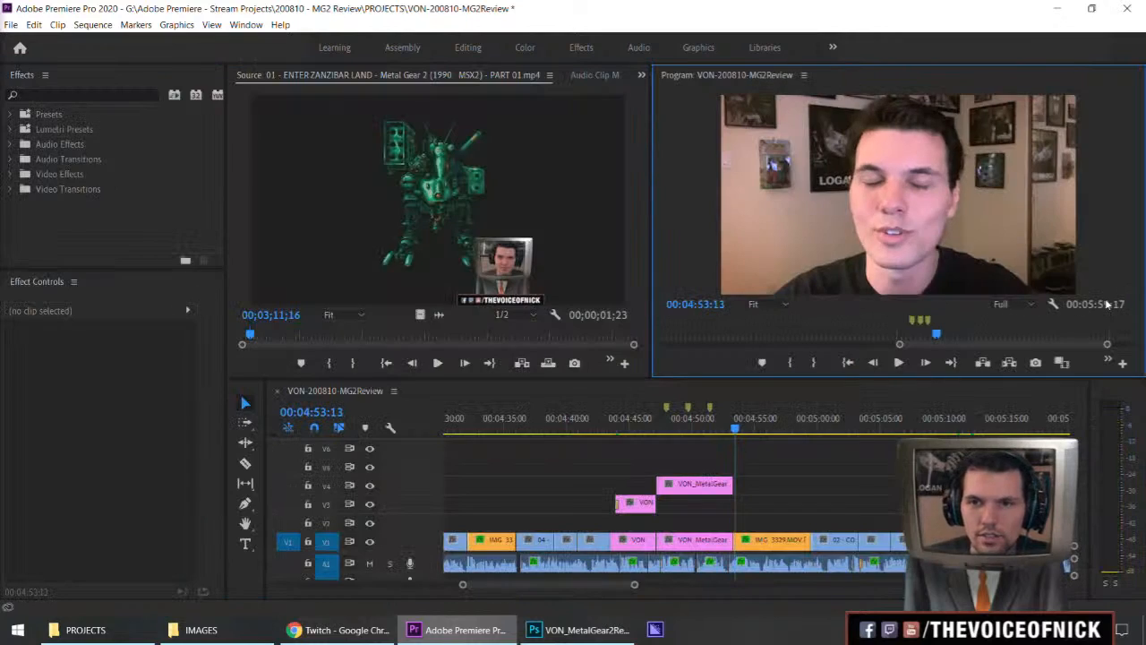
# Step: Play back the start of the Wikipedia segment, stopping at about 00:04:49:02 between the first two markers
pyautogui.press('=')
pyautogui.press('=')
pyautogui.press('-')
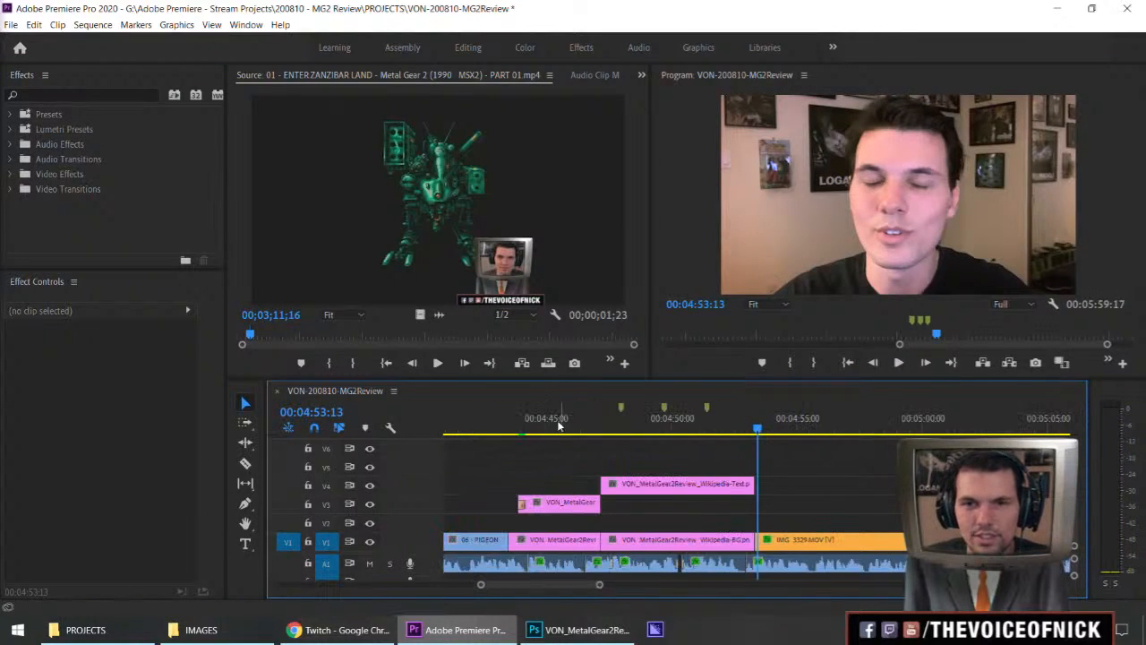
pyautogui.click(611, 423)
pyautogui.press('=')
pyautogui.press('space')
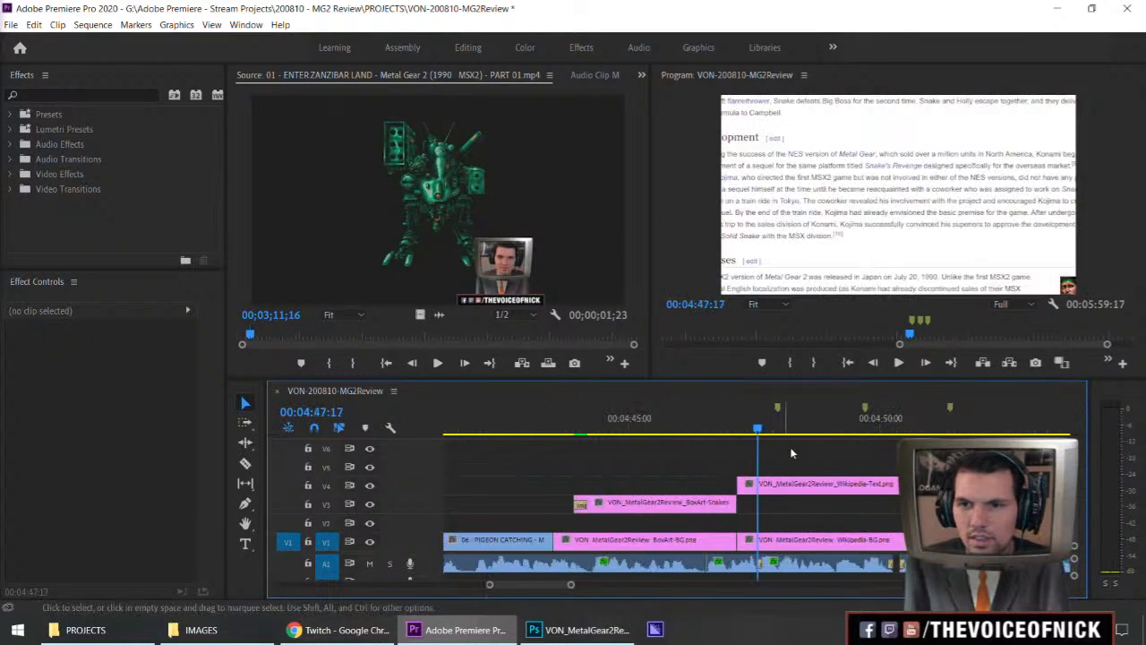
pyautogui.press('space')
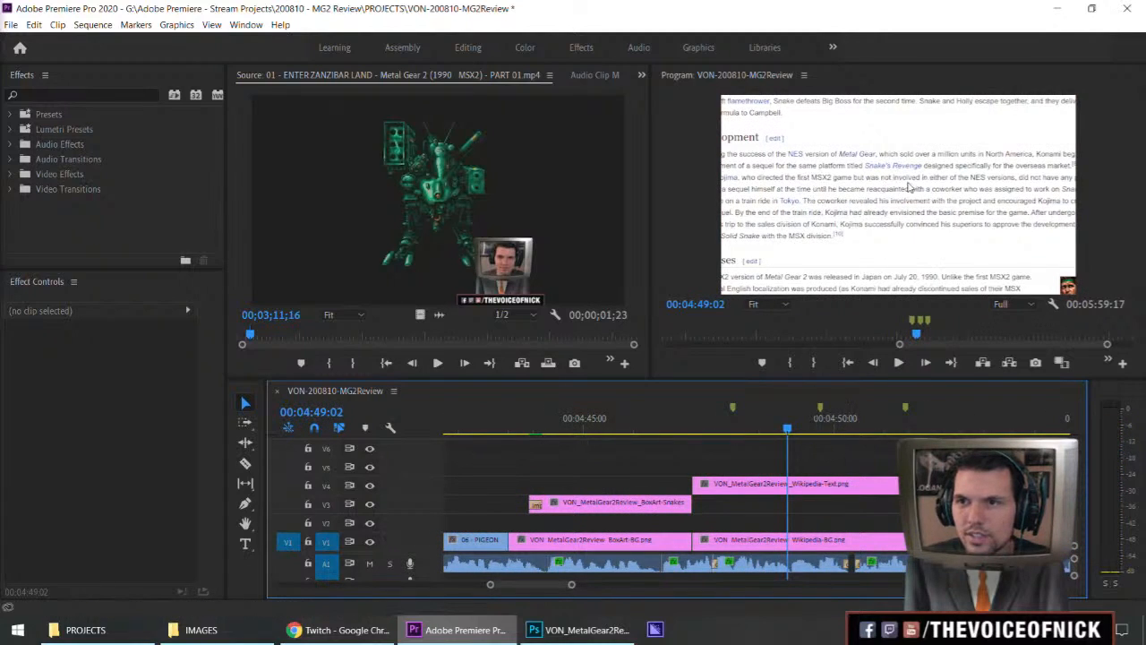
# Step: Move the second sequence marker to about 00:04:50:20, clear the third marker at 00:04:51:12, and save the project
pyautogui.moveTo(822, 410); pyautogui.dragTo(873, 411)
pyautogui.rightClick(907, 411)
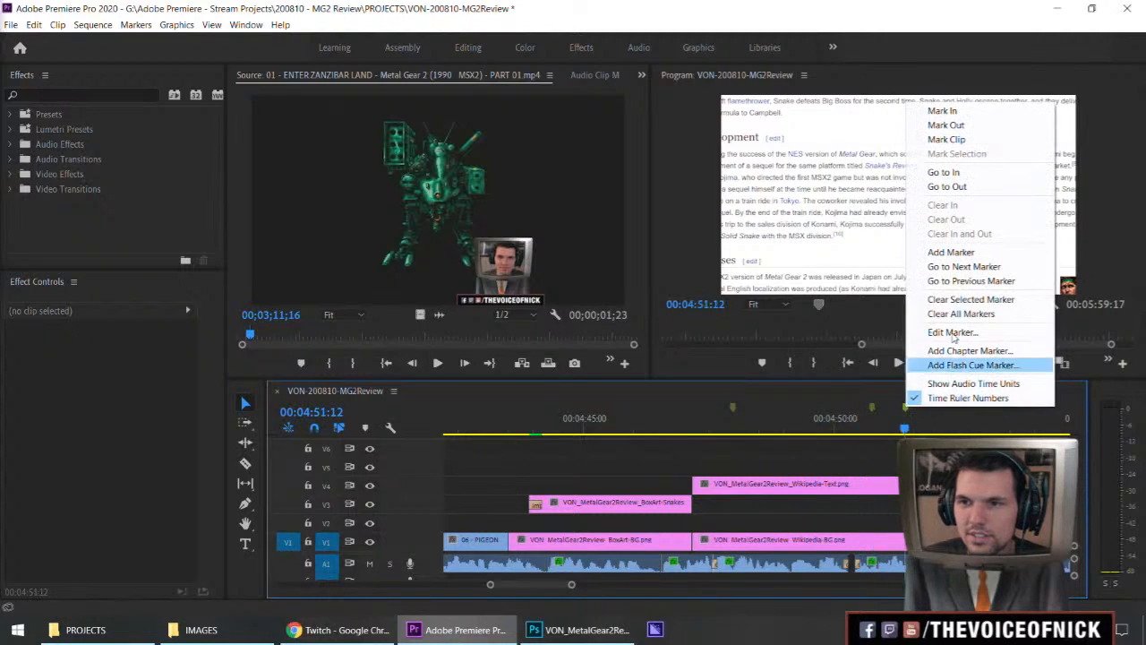
pyautogui.click(935, 299)
pyautogui.press('-')
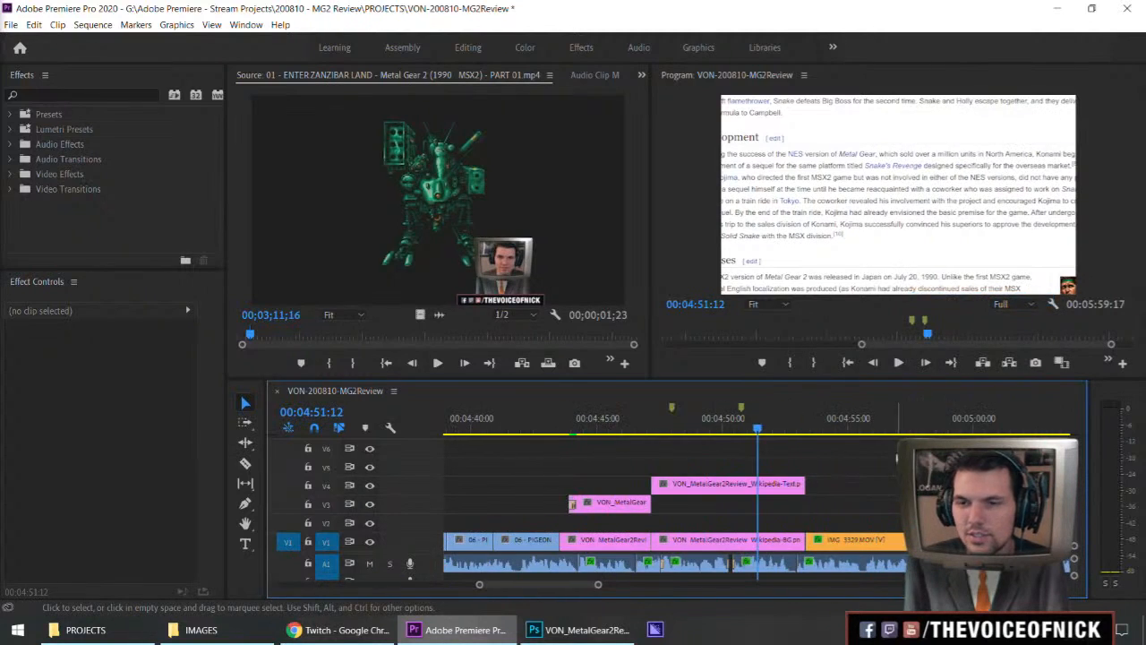
pyautogui.hotkey('ctrl', 's')
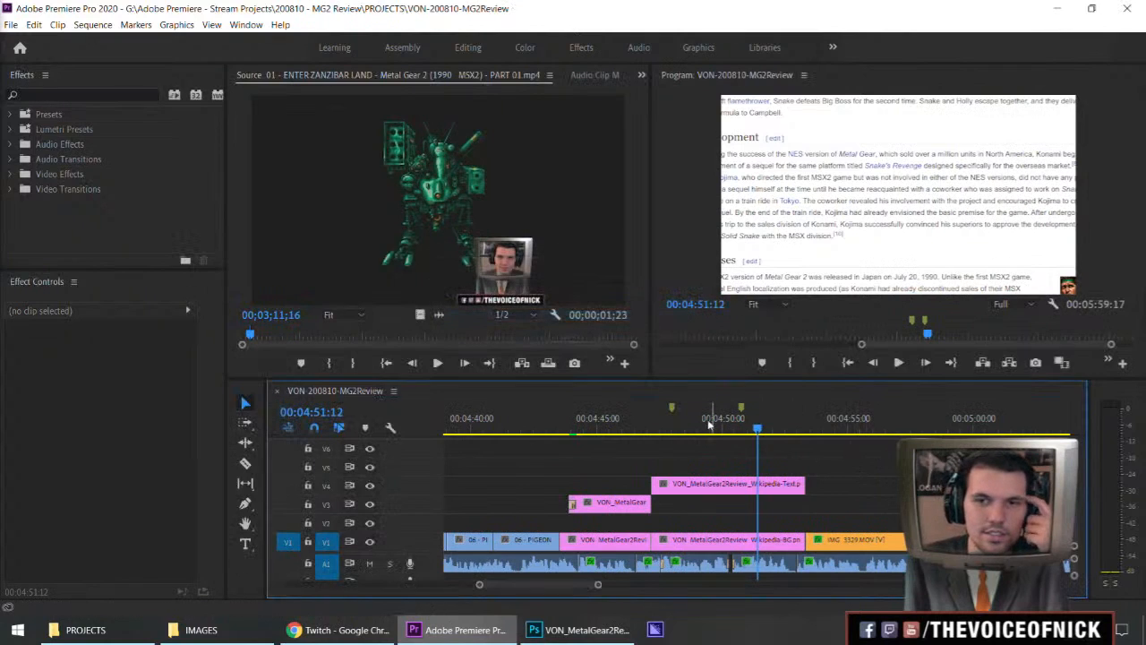
# Step: Move the first sequence marker to 00:04:48:12 and raise the Wikipedia-Text clip one track to V5
pyautogui.moveTo(672, 407); pyautogui.dragTo(689, 418)
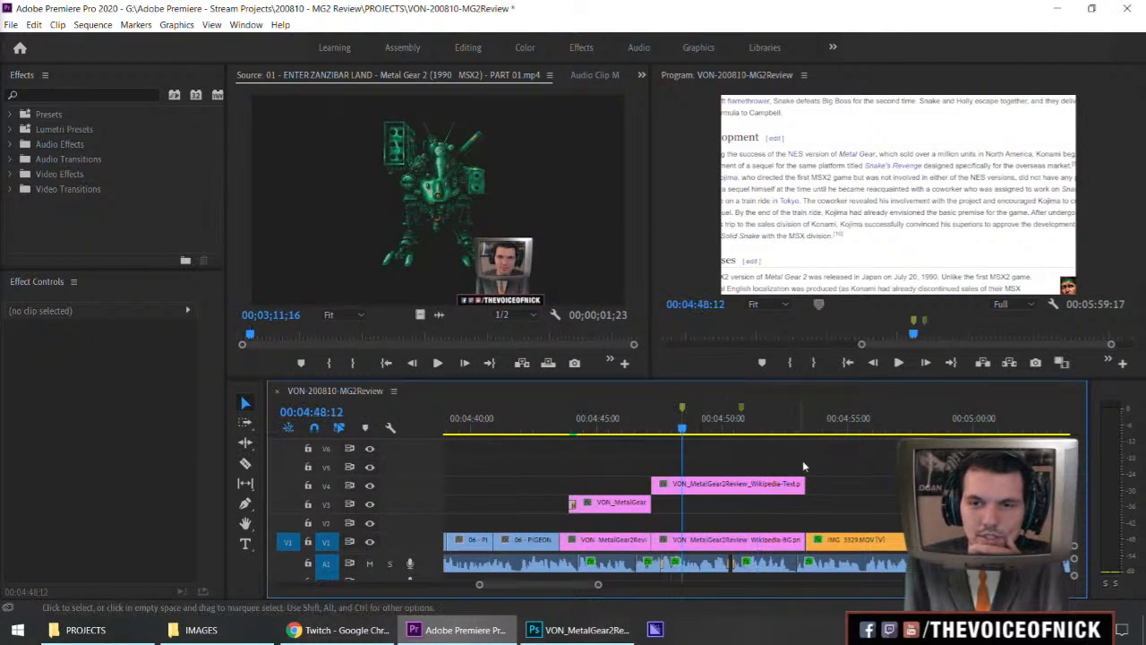
pyautogui.click(732, 491)
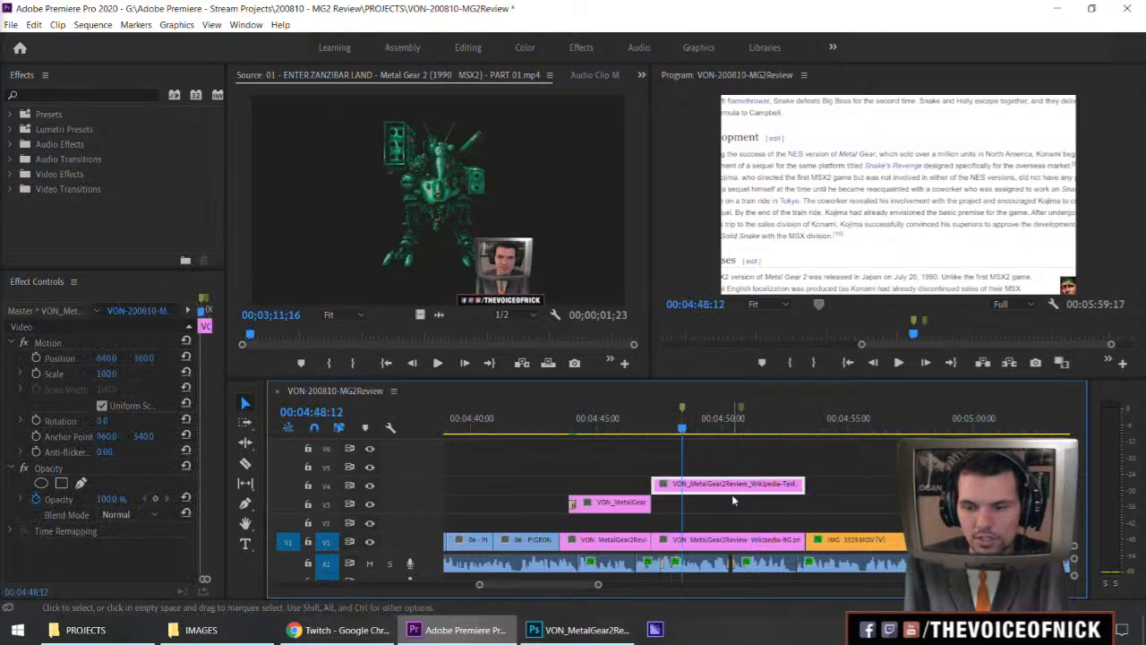
pyautogui.hotkey('alt', 'Up')
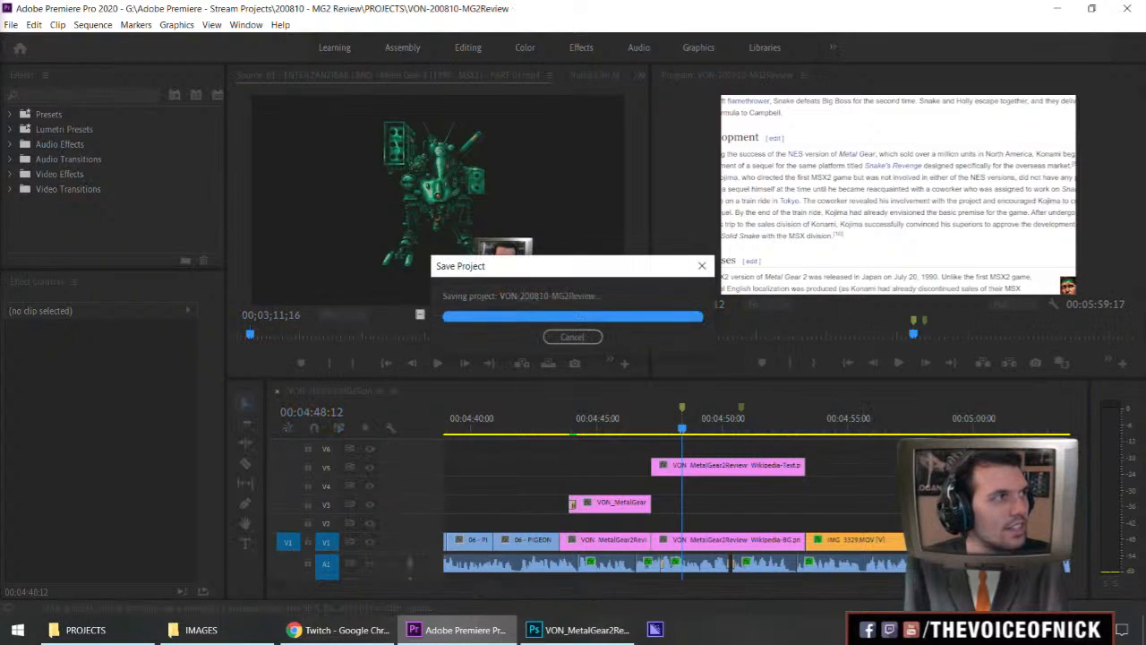
# Step: Place the Wikipedia-01_NotInvolved image on V4, starting at the first marker and ending with the Wikipedia-Text clip
pyautogui.hotkey('alt', 'Tab')
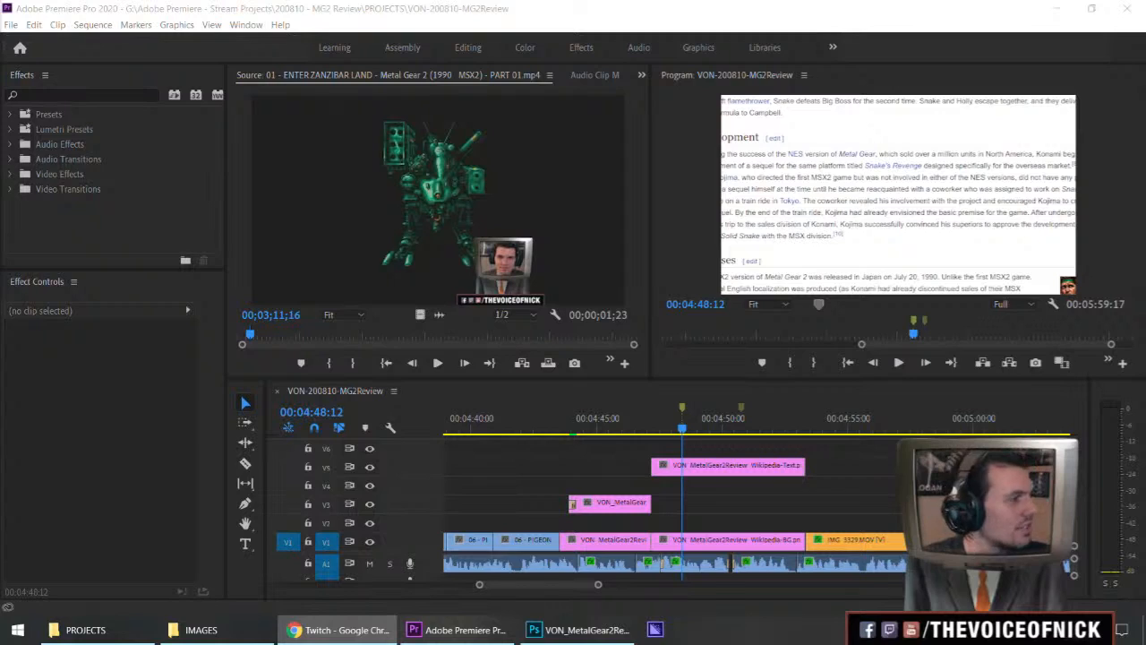
pyautogui.click(730, 497)
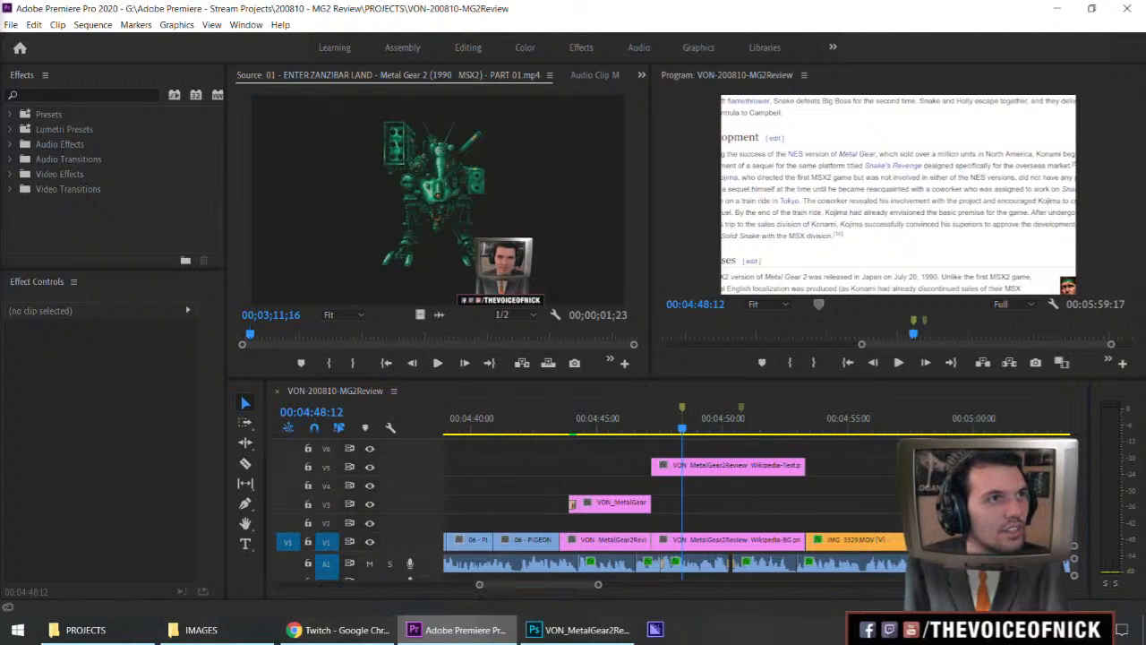
pyautogui.moveTo(717, 512); pyautogui.dragTo(692, 486)
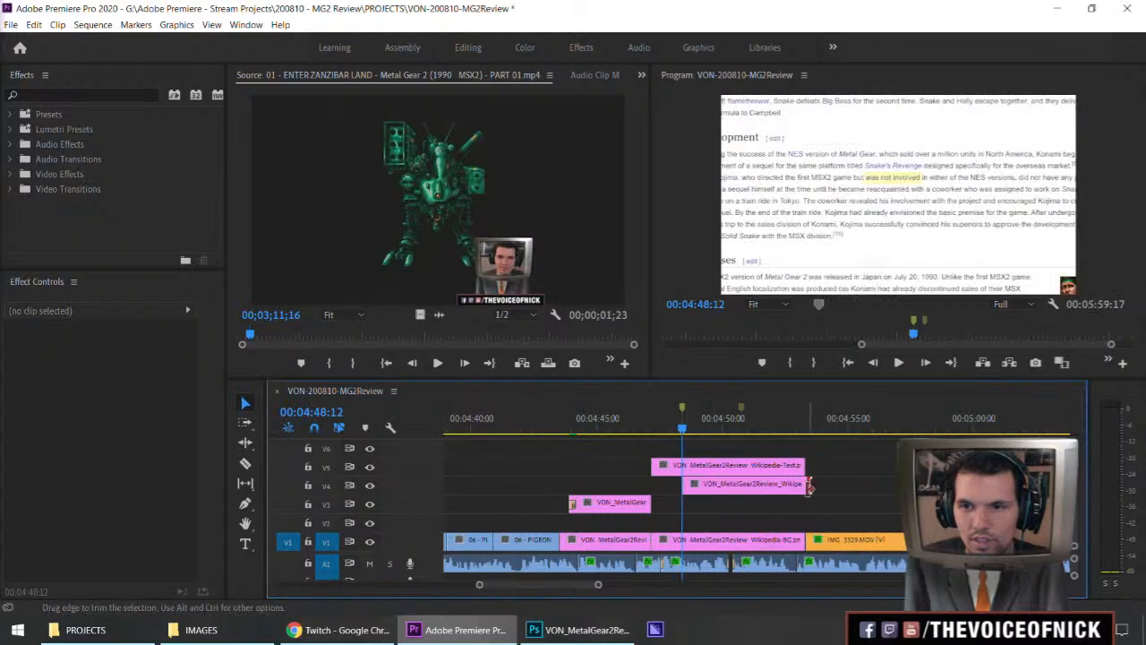
pyautogui.scroll(2, 852, 493)
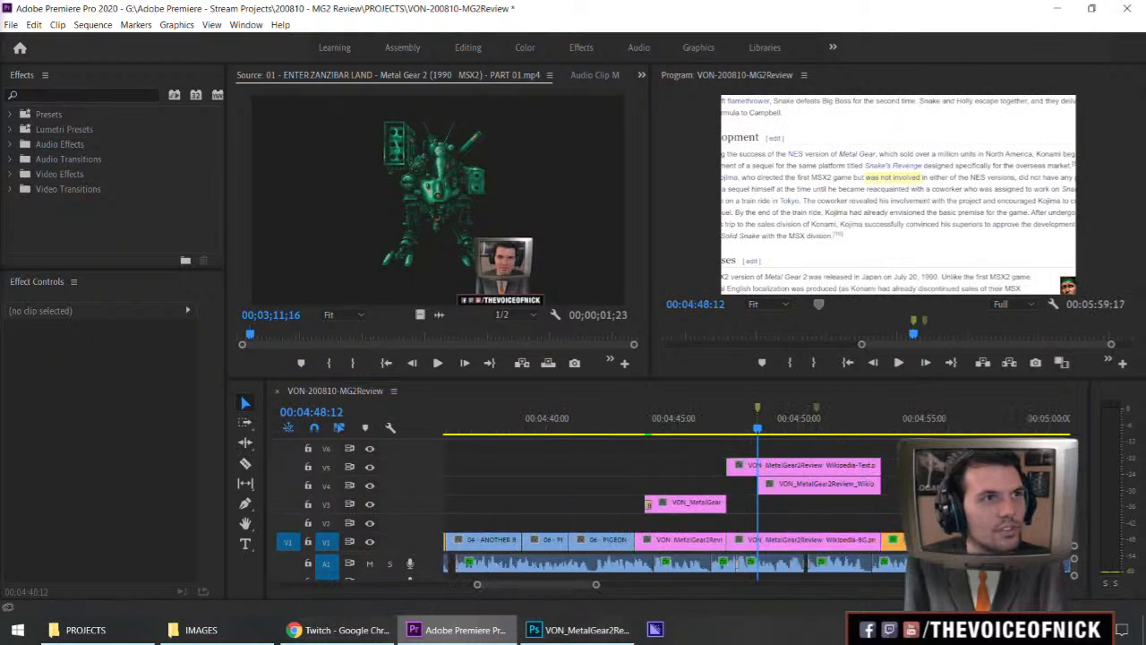
# Step: Place the two images of the second highlight on V3 and V2, running from the second marker to the end of the Wikipedia clips
pyautogui.moveTo(857, 599); pyautogui.dragTo(765, 507)
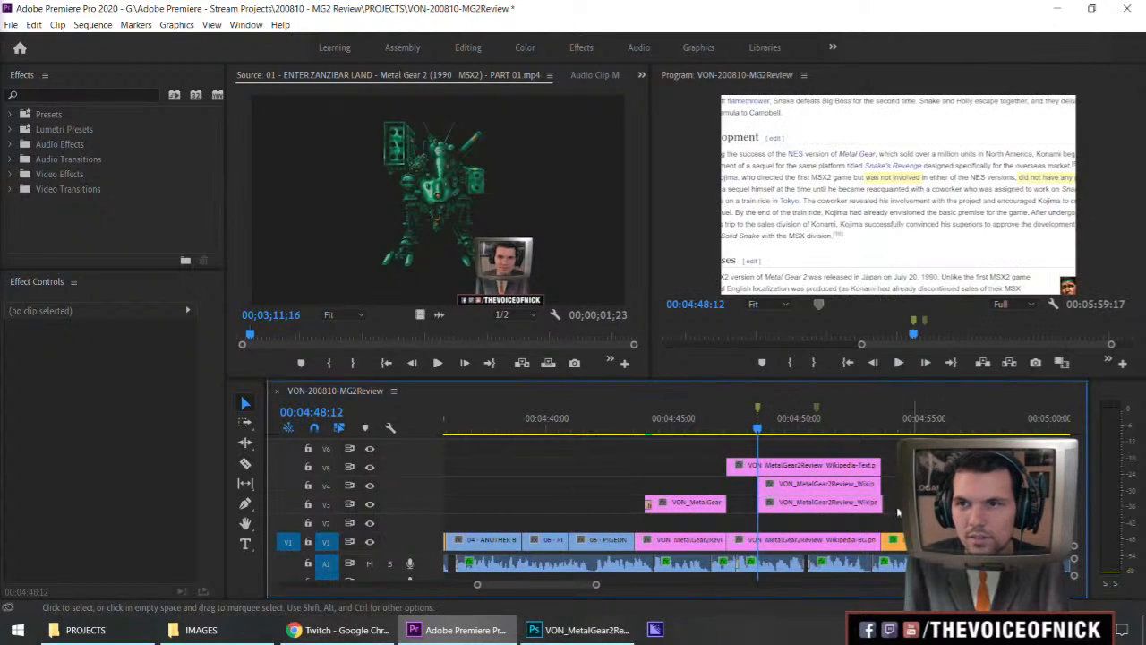
pyautogui.moveTo(883, 502)
pyautogui.mouseDown()
pyautogui.moveTo(862, 503)
pyautogui.moveTo(875, 502)
pyautogui.mouseUp()
pyautogui.press('=')
pyautogui.moveTo(1145, 540)
pyautogui.mouseDown()
pyautogui.moveTo(908, 540)
pyautogui.moveTo(879, 524)
pyautogui.moveTo(818, 520)
pyautogui.mouseUp()
pyautogui.press('-')
pyautogui.press('-')
pyautogui.press('=')
pyautogui.press('=')
pyautogui.click(882, 421)
pyautogui.press('-')
pyautogui.press('=')
pyautogui.press('=')
pyautogui.press('-')
pyautogui.press('-')
# Step: Apply Scale to Frame Size to all the Wikipedia clips on V1 through V5
pyautogui.moveTo(882, 471); pyautogui.dragTo(740, 540)
pyautogui.rightClick(739, 541)
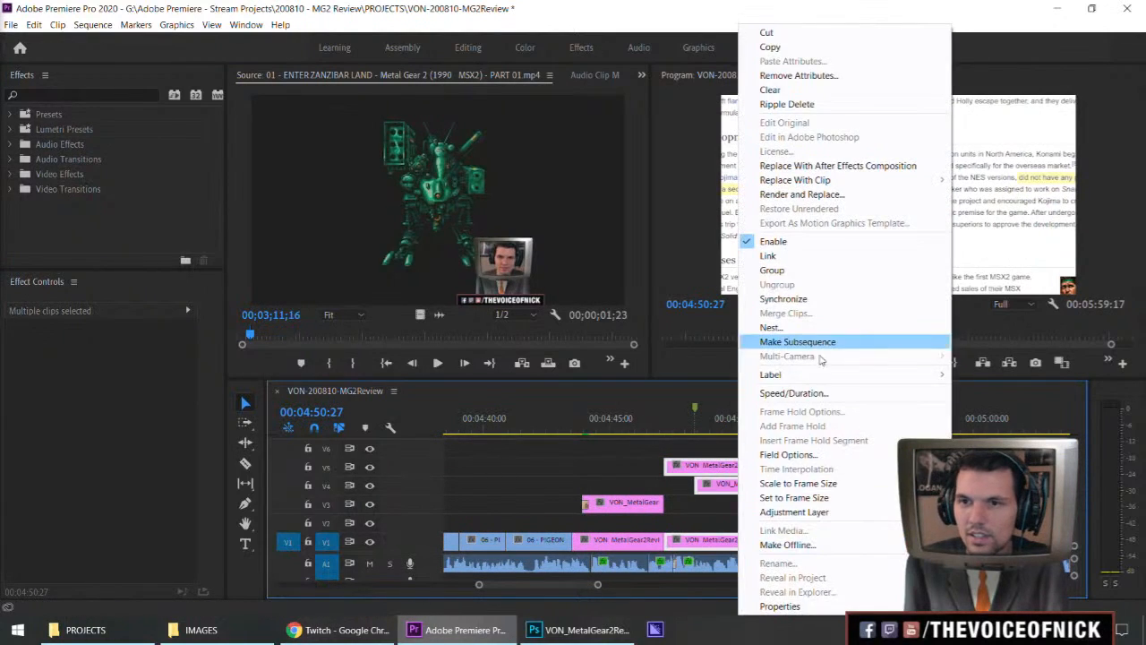
pyautogui.click(784, 482)
# Step: Play back the scaled Wikipedia segment in the maximized program view up to 00:04:53:00
pyautogui.moveTo(692, 429); pyautogui.dragTo(678, 428)
pyautogui.press('`')
pyautogui.press('space')
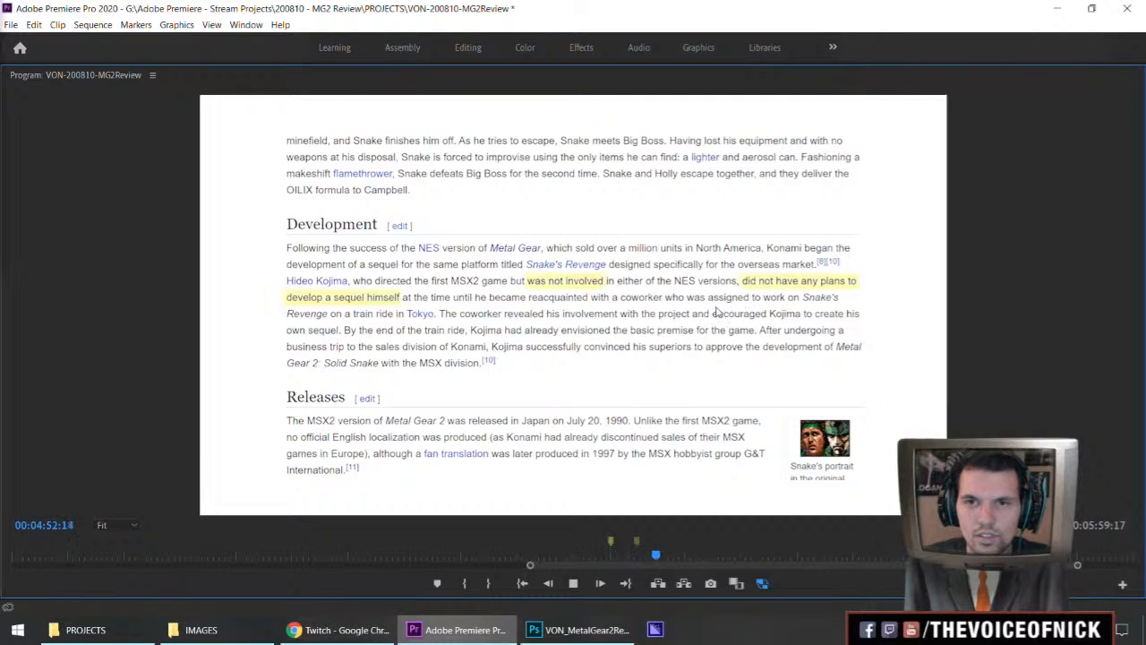
pyautogui.press('space')
pyautogui.press('`')
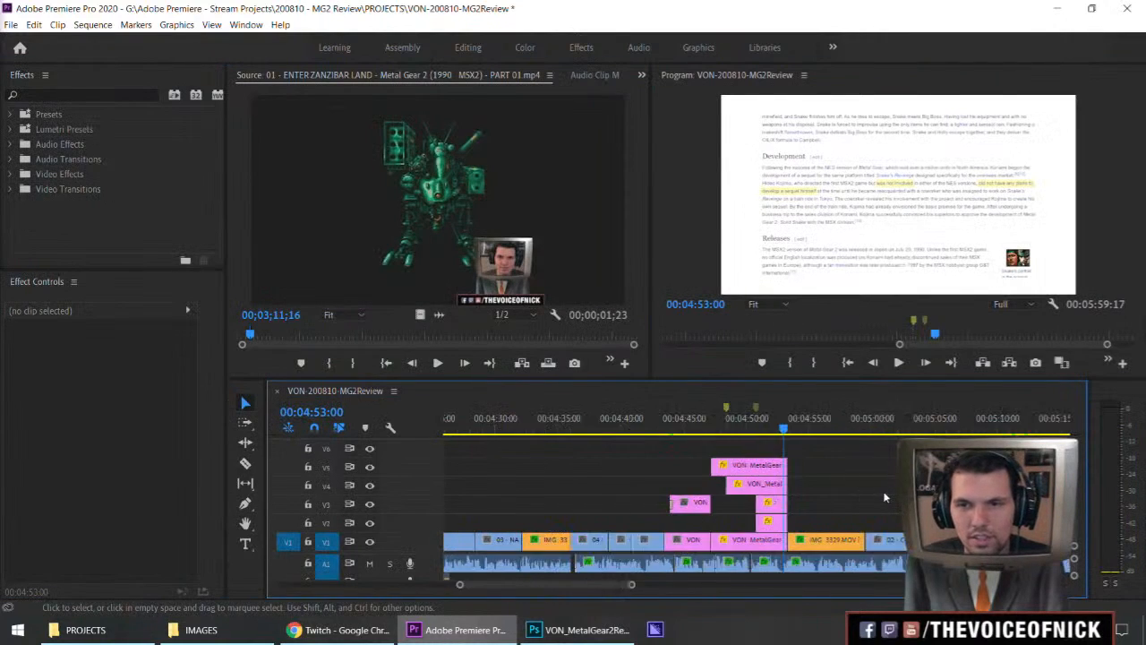
# Step: Apply the Wipe video transition to the start of the Wikipedia-01_NotInvolved clip on V4
pyautogui.press('=')
pyautogui.press('=')
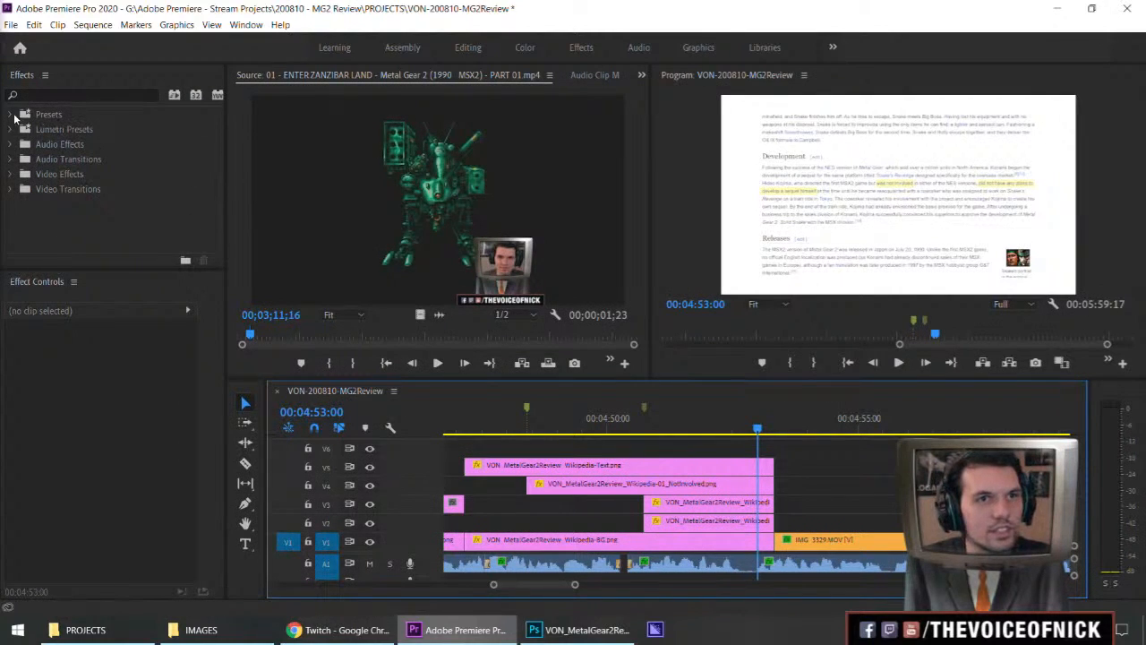
pyautogui.click(10, 189)
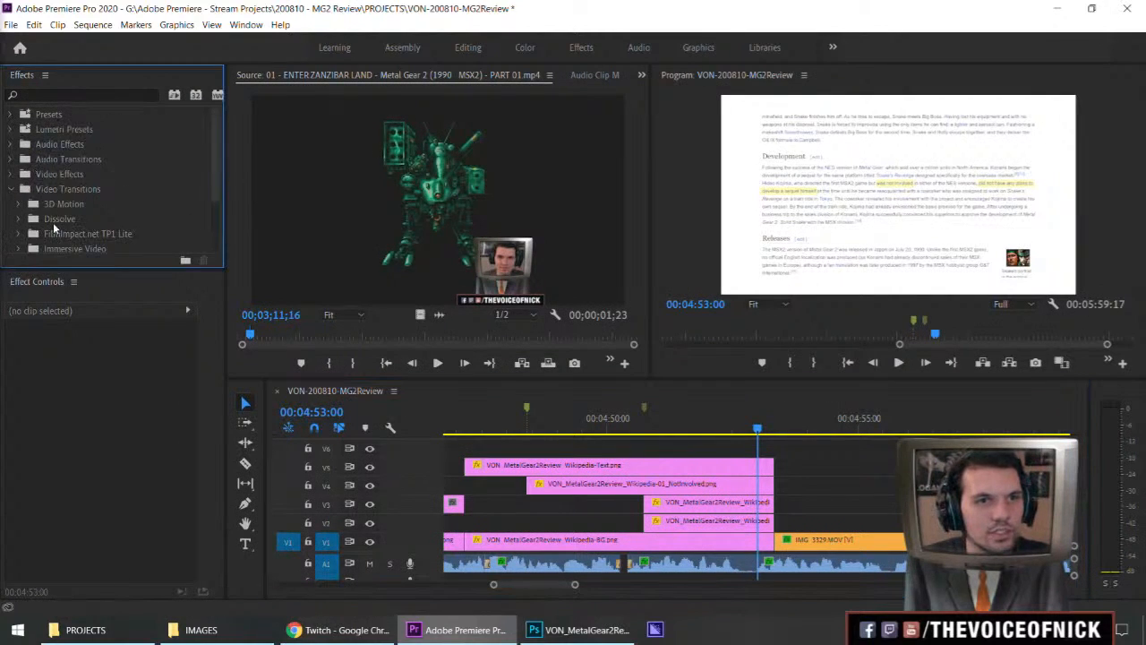
pyautogui.scroll(-2, 54, 229)
pyautogui.click(20, 204)
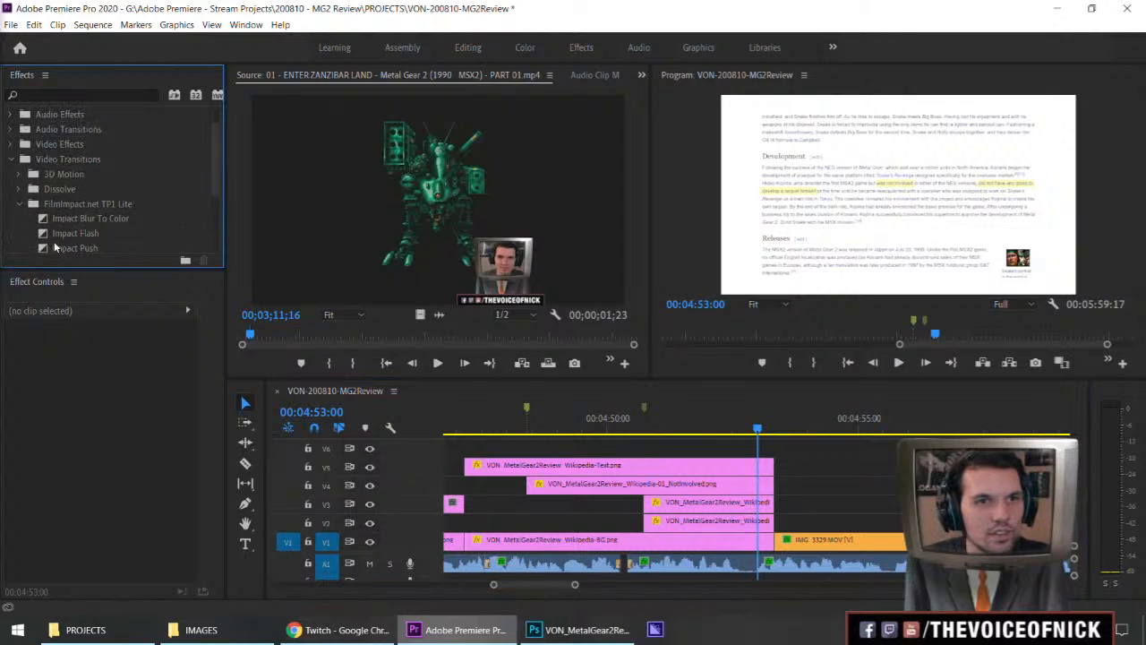
pyautogui.scroll(-3, 55, 237)
pyautogui.click(42, 204)
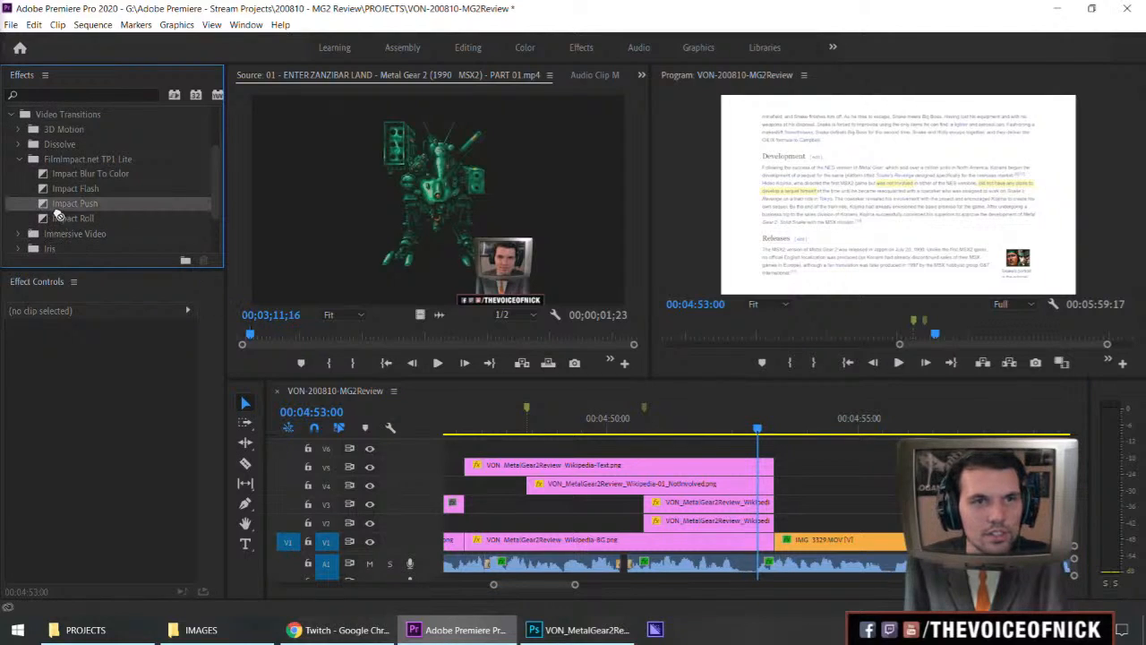
pyautogui.scroll(2, 38, 198)
pyautogui.click(20, 204)
pyautogui.scroll(-2, 20, 215)
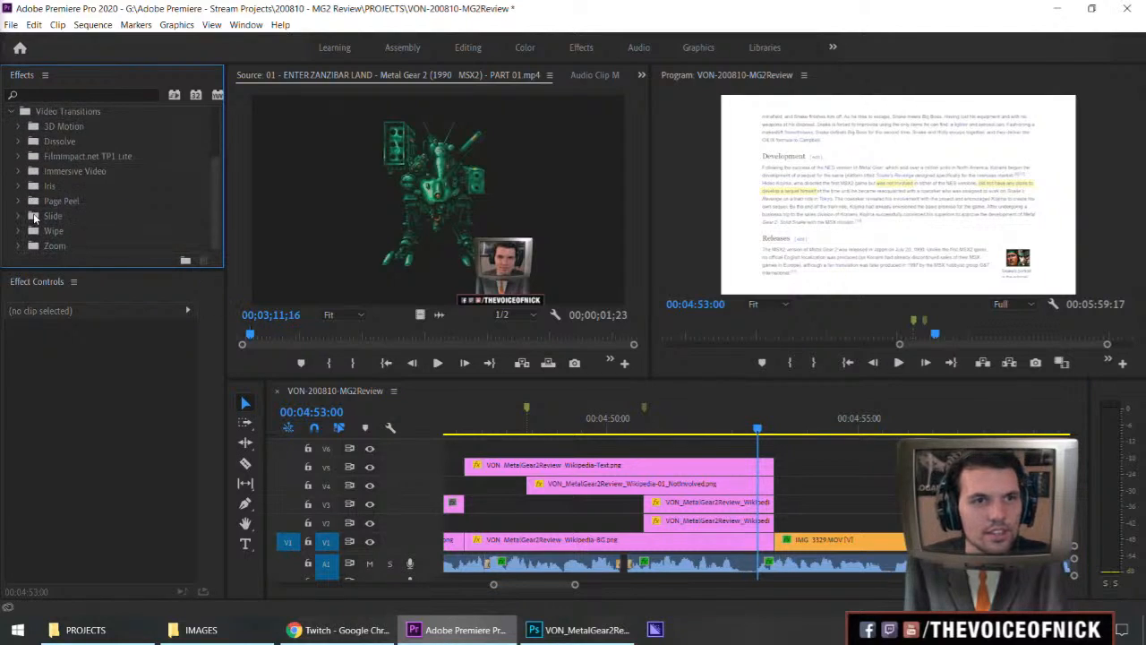
pyautogui.click(20, 231)
pyautogui.scroll(-6, 59, 227)
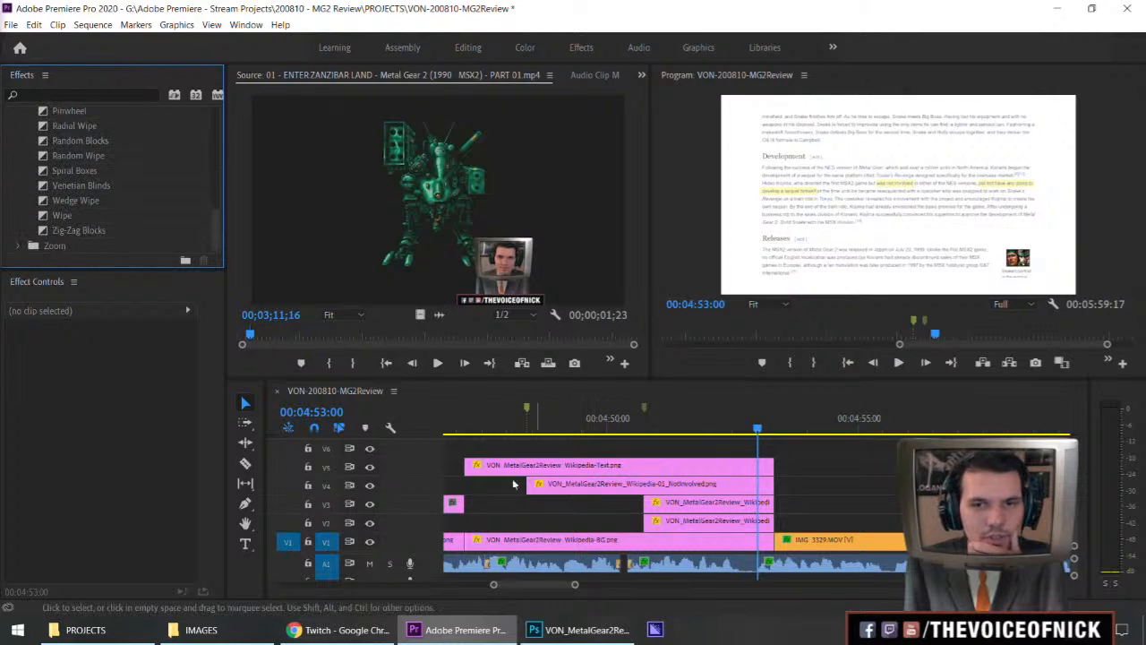
pyautogui.moveTo(62, 214); pyautogui.dragTo(538, 486)
# Step: Preview the wipe on the first highlight from 00:04:48:18 in the maximized program view
pyautogui.click(529, 429)
pyautogui.moveTo(533, 432)
pyautogui.mouseDown()
pyautogui.moveTo(548, 432)
pyautogui.moveTo(537, 433)
pyautogui.mouseUp()
pyautogui.press('`')
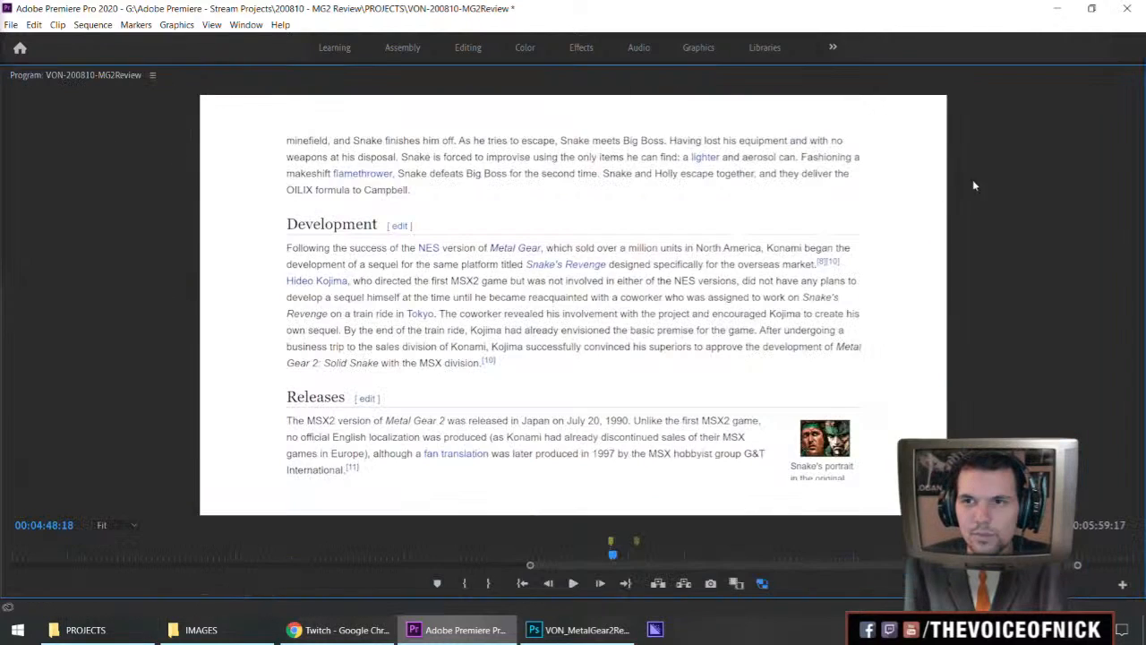
pyautogui.press('space')
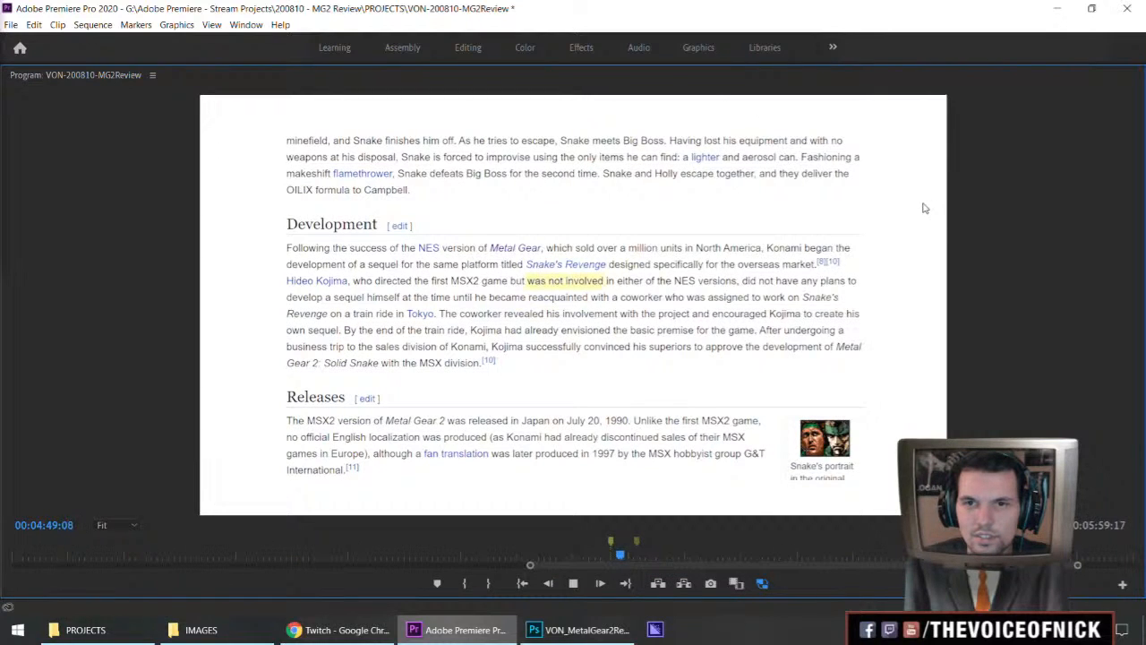
pyautogui.press('space')
pyautogui.press('`')
# Step: Set the Wipe transition's duration to 00:00:02:00 and preview it in the maximized program view
pyautogui.doubleClick(541, 490)
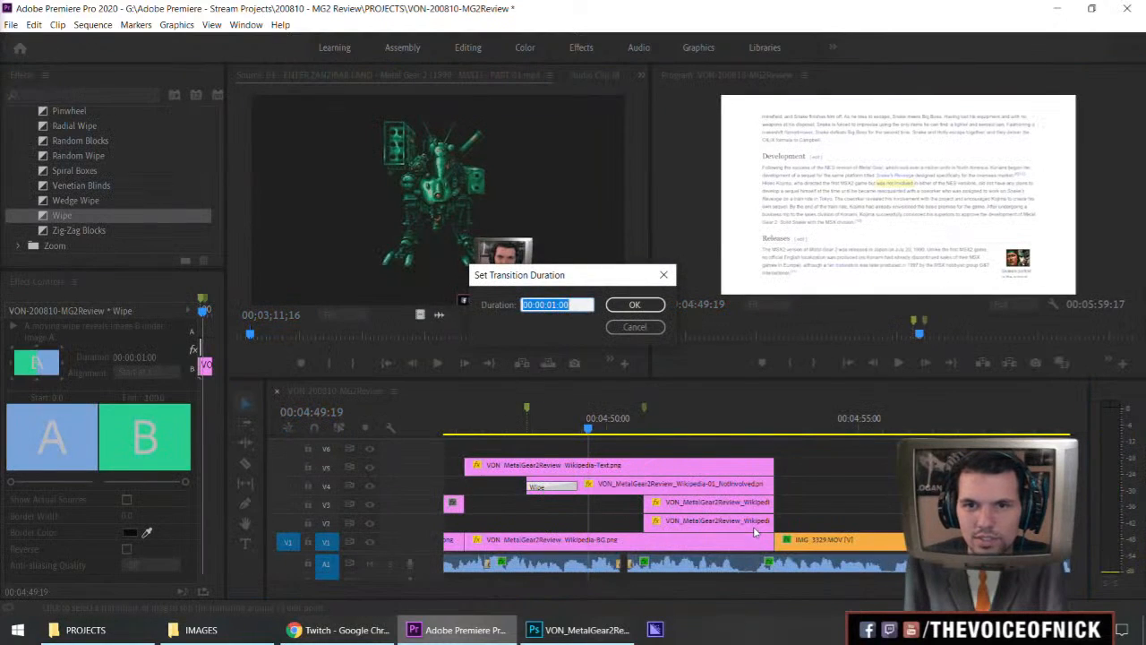
pyautogui.write('200')
pyautogui.press('Return')
pyautogui.click(514, 423)
pyautogui.press('`')
pyautogui.press('space')
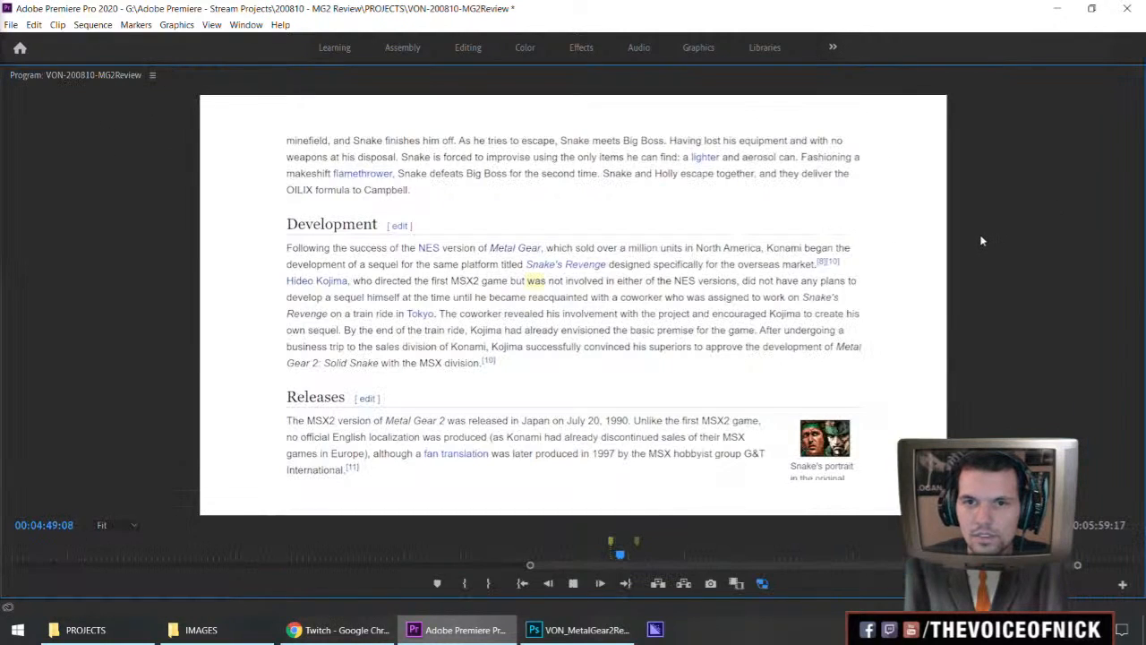
pyautogui.press('space')
pyautogui.press('`')
# Step: Set the Wipe transition's duration to 00:00:03:00 and play back the first highlight in the maximized program view
pyautogui.doubleClick(574, 488)
pyautogui.write('300')
pyautogui.press('Return')
pyautogui.click(520, 422)
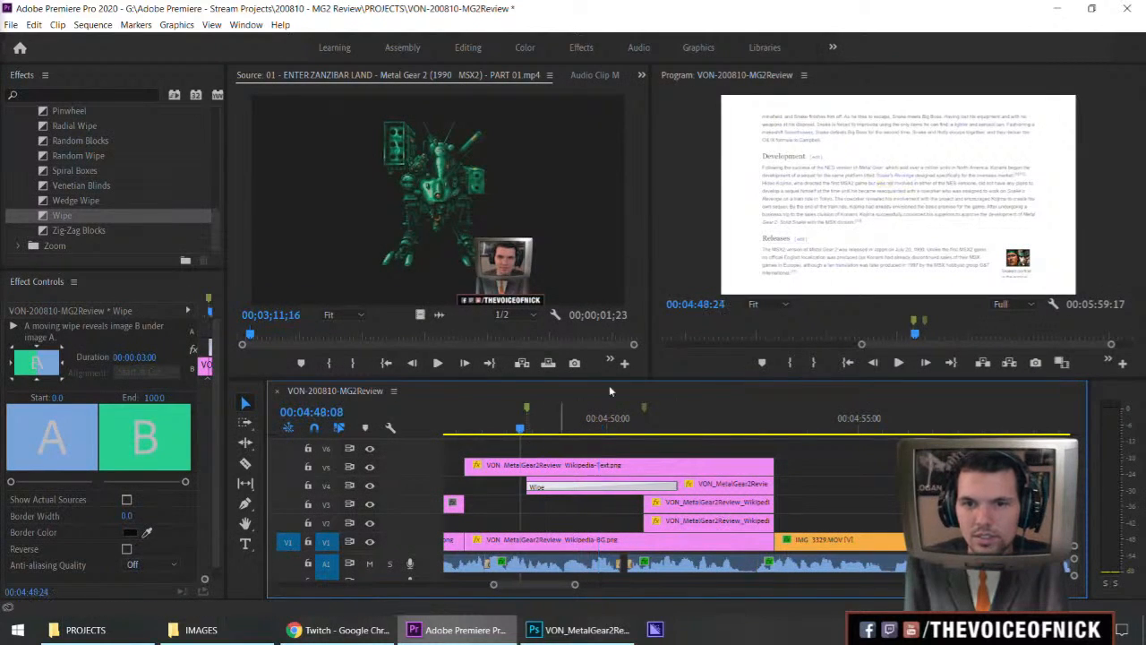
pyautogui.press('`')
pyautogui.press('space')
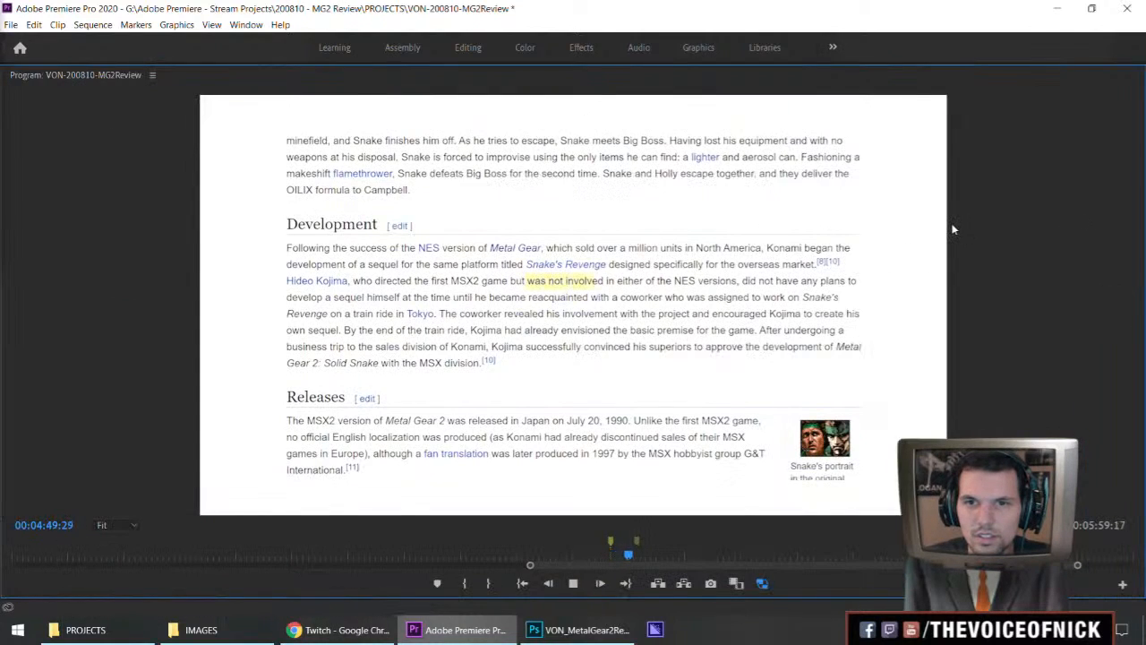
pyautogui.press('space')
pyautogui.press('`')
# Step: Extend the start of the NotInvolved clip and its wipe back to about 00:04:46:27, giving a 00:00:03:15 transition
pyautogui.doubleClick(570, 488)
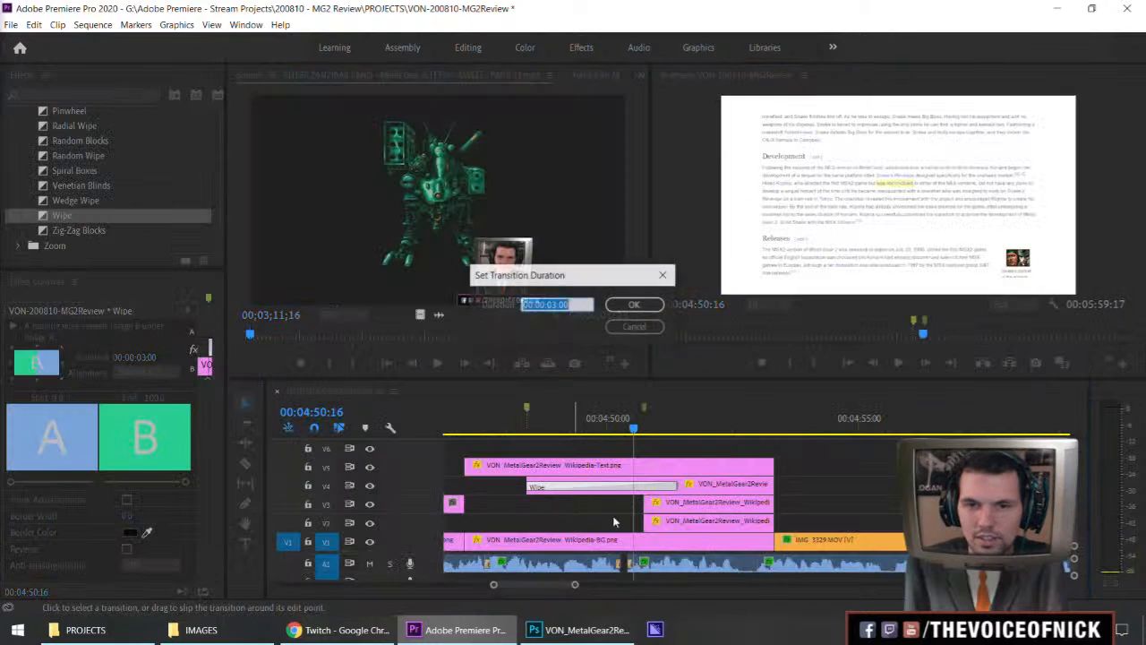
pyautogui.press('Escape')
pyautogui.moveTo(528, 485); pyautogui.dragTo(458, 484)
# Step: Play back the extended wipe from 00:04:47:07 and again from 00:04:46:29 to check the first highlight's timing
pyautogui.click(475, 418)
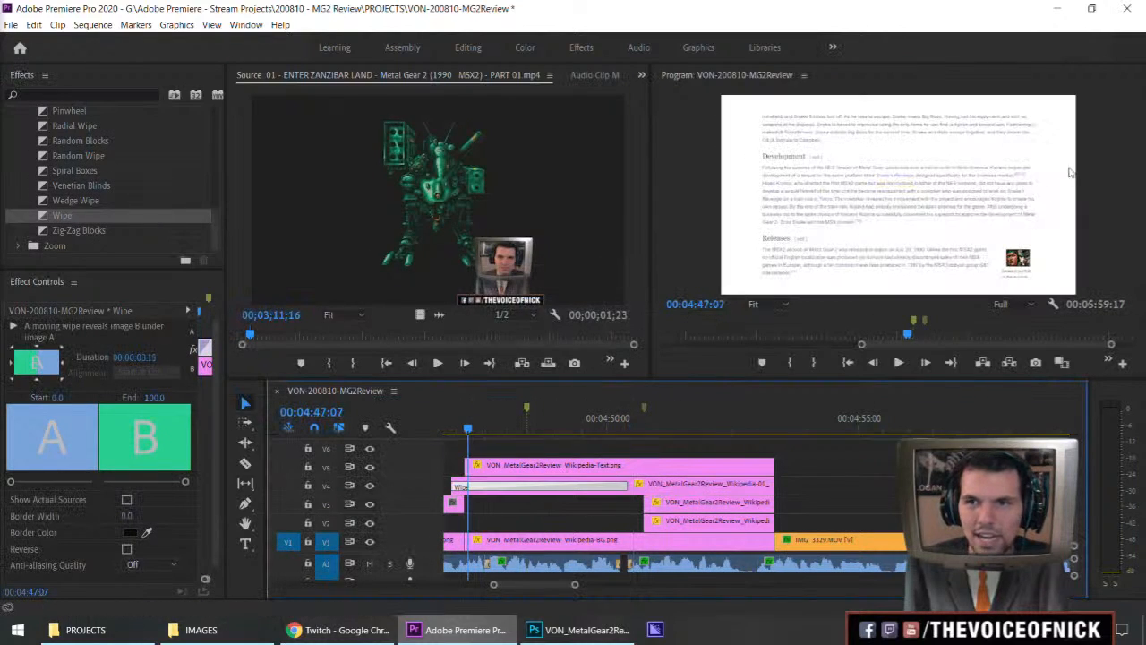
pyautogui.press('`')
pyautogui.press('space')
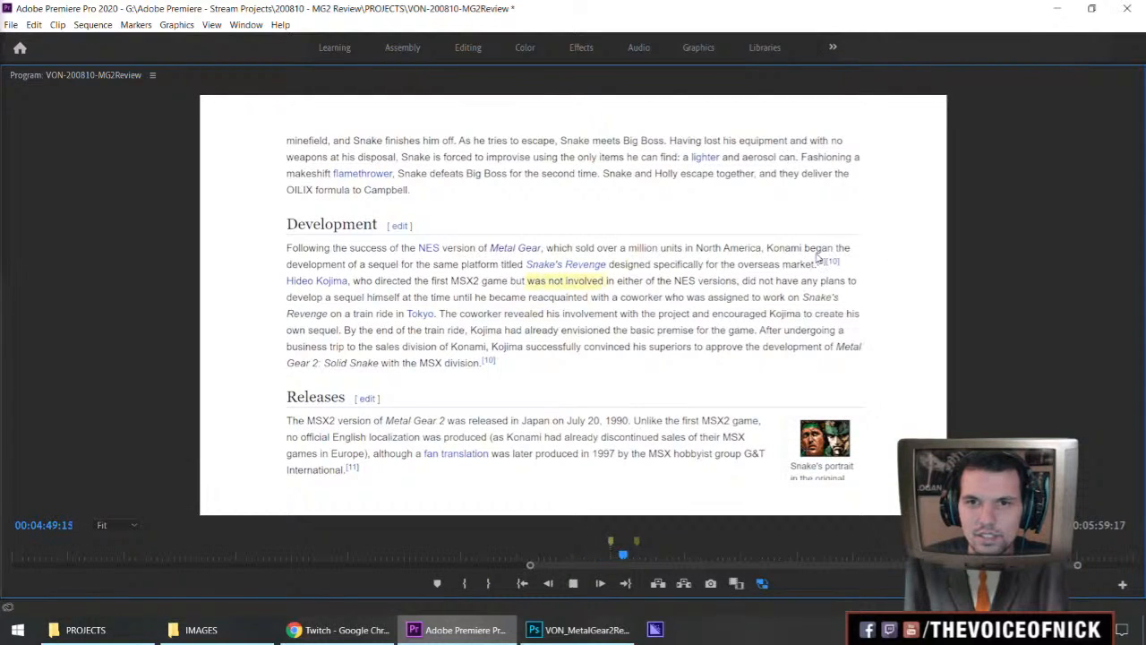
pyautogui.press('space')
pyautogui.press('`')
pyautogui.moveTo(476, 418); pyautogui.dragTo(452, 418)
pyautogui.press('`')
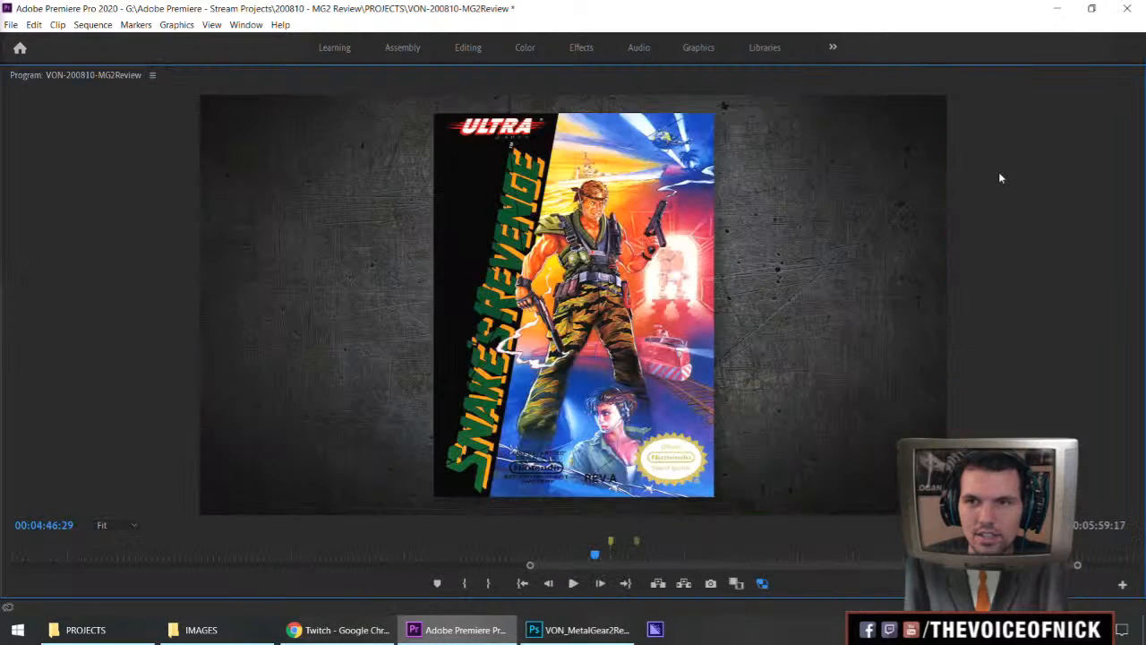
pyautogui.press('space')
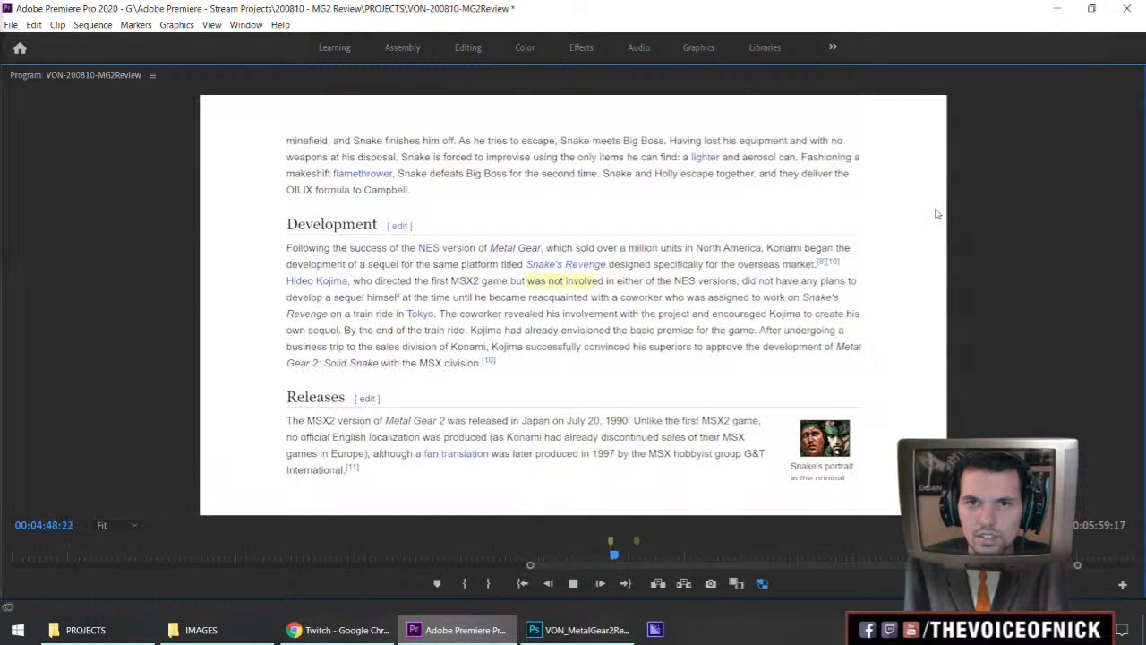
pyautogui.press('`')
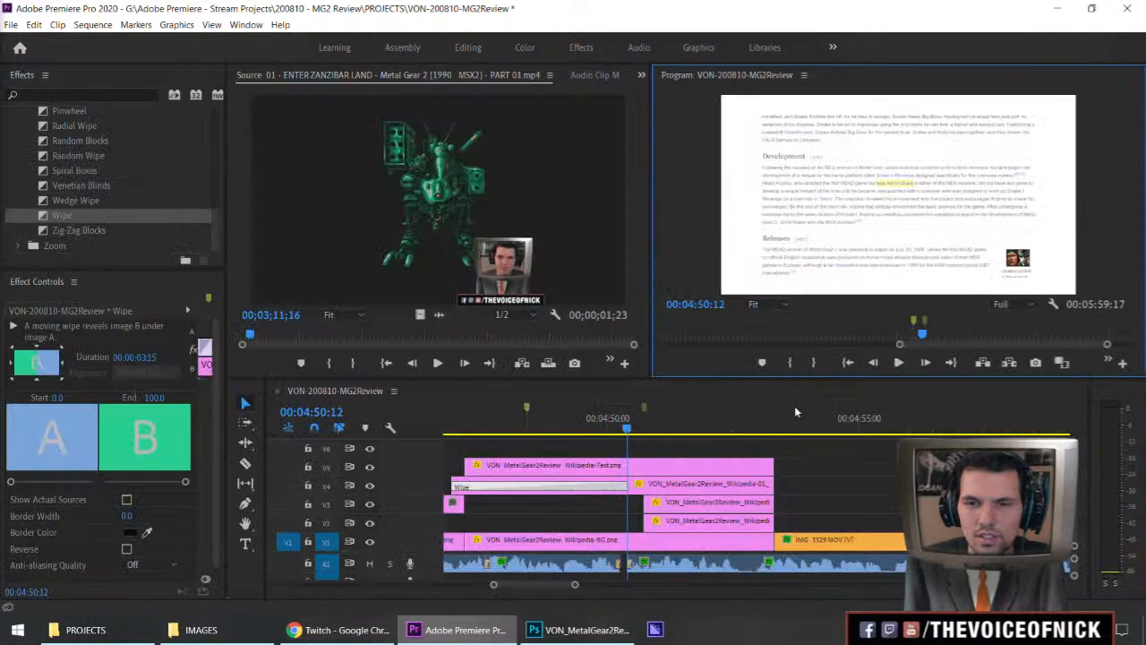
pyautogui.press('space')
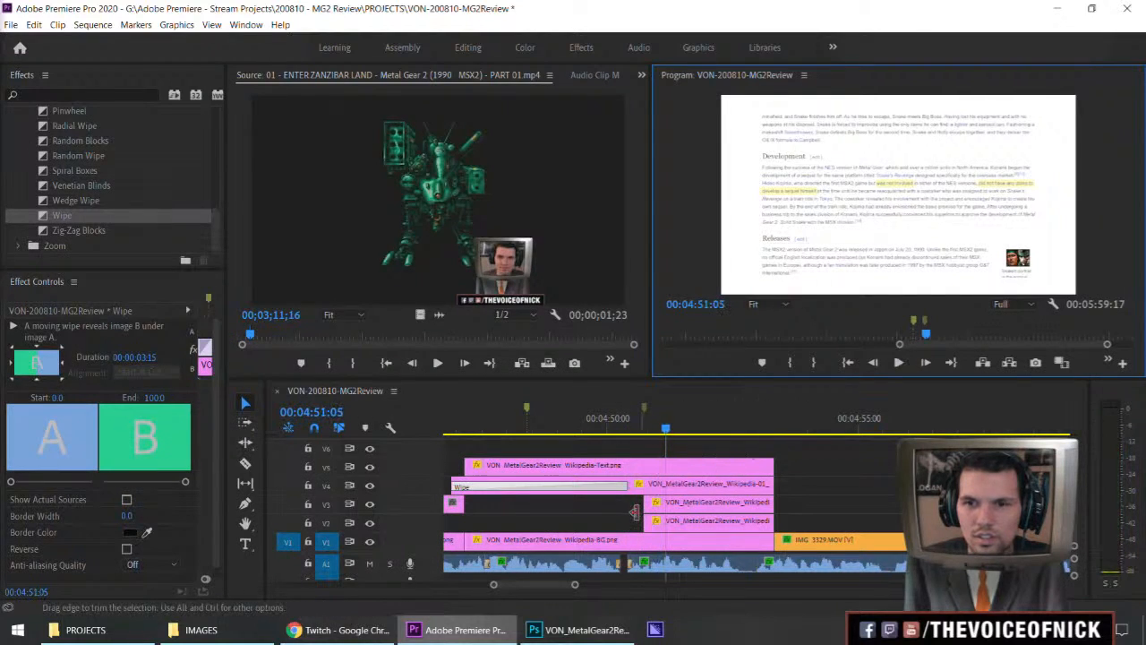
# Step: Extend the start of the second highlight on V3 and V2 back near the first marker and apply the default transition there
pyautogui.click(646, 505)
pyautogui.moveTo(646, 505)
pyautogui.mouseDown()
pyautogui.moveTo(550, 505)
pyautogui.moveTo(666, 501)
pyautogui.mouseUp()
pyautogui.moveTo(645, 513); pyautogui.dragTo(541, 506)
pyautogui.click(529, 523)
pyautogui.hotkey('ctrl', 'd')
# Step: Play back both highlight wipes from 00:04:48:08 in the maximized program view to check their timing
pyautogui.click(556, 429)
pyautogui.moveTo(543, 429); pyautogui.dragTo(522, 429)
pyautogui.press('`')
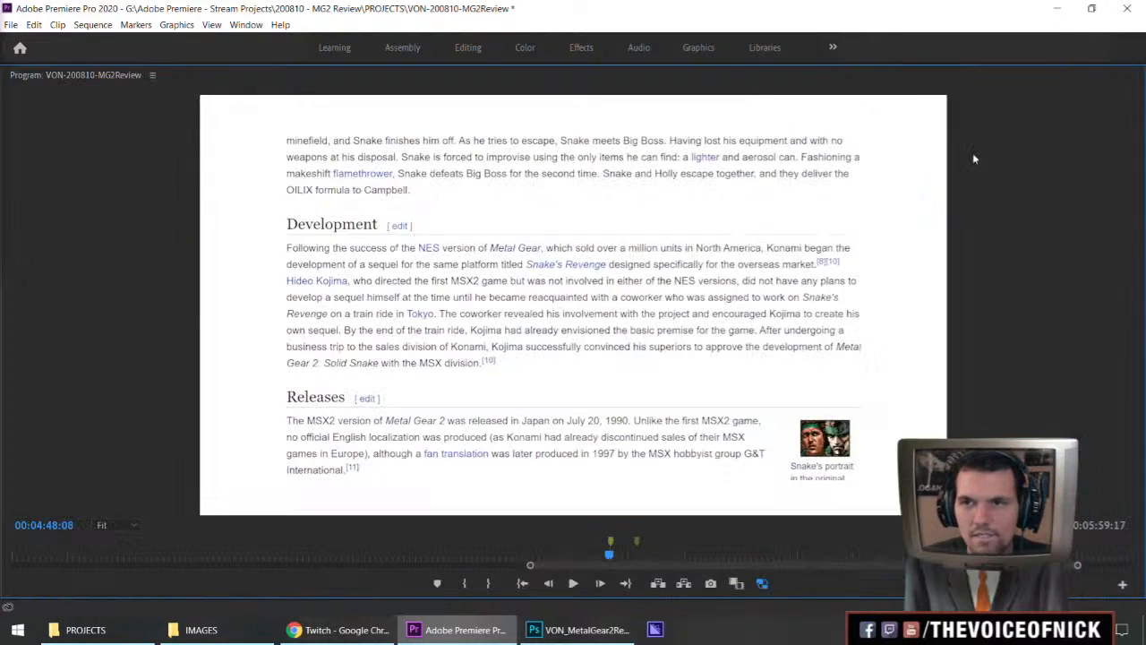
pyautogui.press('space')
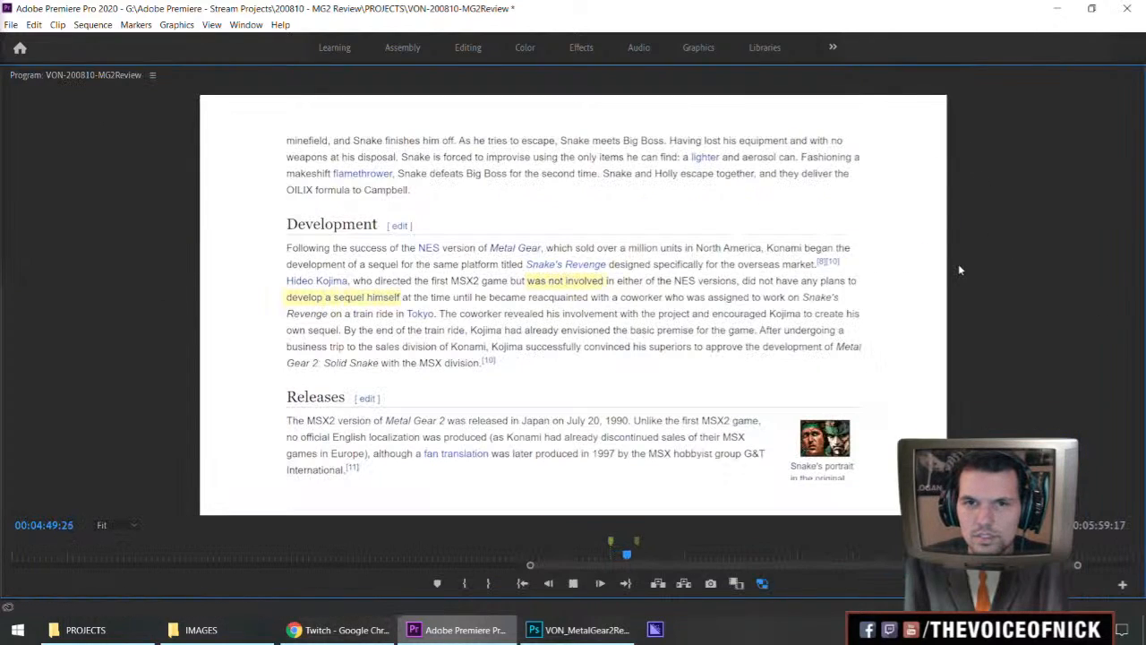
pyautogui.press('space')
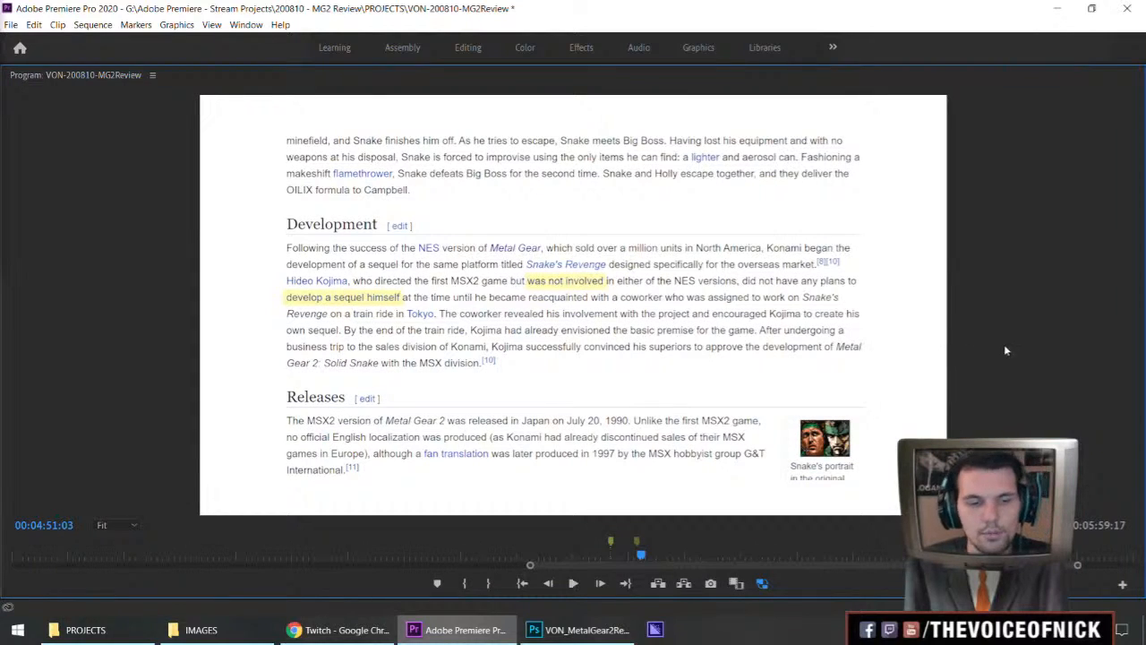
pyautogui.press('`')
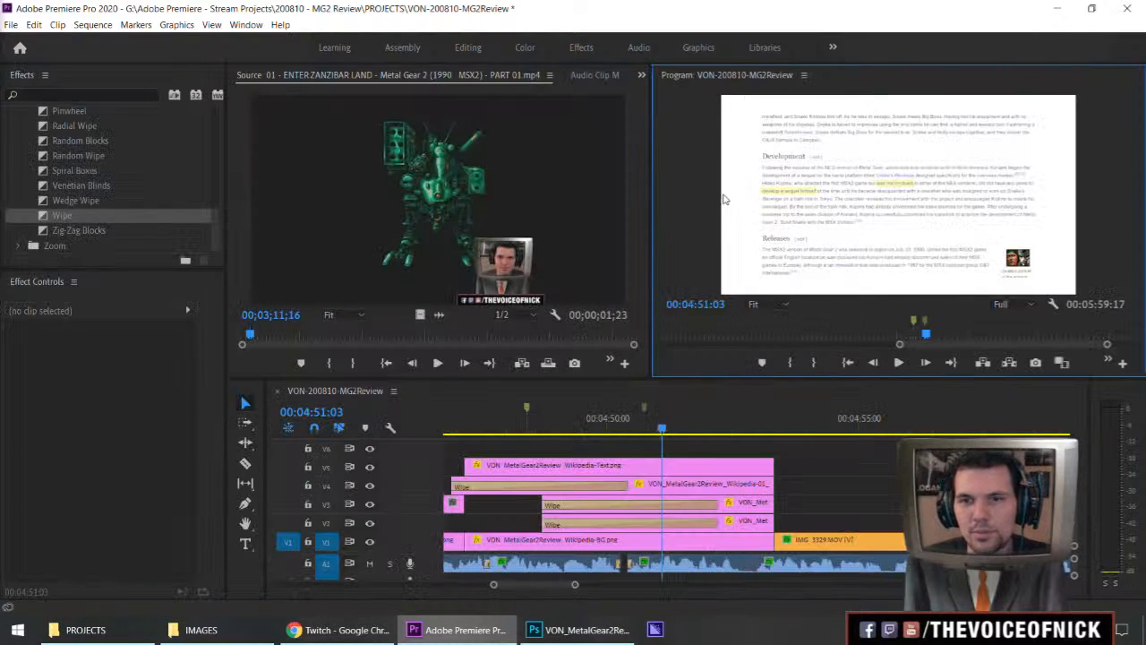
# Step: Shift the V3 highlight clip about one second earlier and the V2 highlight clip about one second later, and play them back
pyautogui.moveTo(543, 504); pyautogui.dragTo(464, 512)
pyautogui.moveTo(554, 433)
pyautogui.mouseDown()
pyautogui.moveTo(543, 433)
pyautogui.moveTo(562, 434)
pyautogui.mouseUp()
pyautogui.moveTo(538, 527); pyautogui.dragTo(595, 525)
pyautogui.hotkey('ctrl', 'z')
pyautogui.moveTo(779, 527)
pyautogui.mouseDown()
pyautogui.moveTo(829, 527)
pyautogui.moveTo(790, 530)
pyautogui.mouseUp()
pyautogui.hotkey('ctrl', 'z')
pyautogui.click(630, 446)
pyautogui.press('space')
pyautogui.press('`')
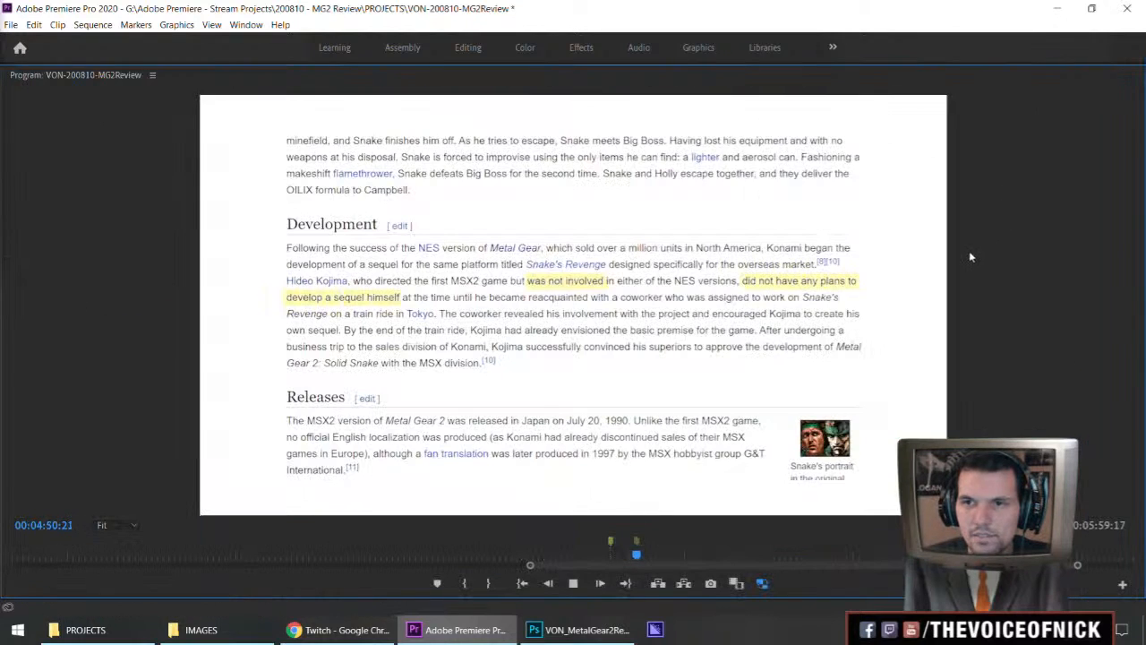
# Step: Shift the V2 and V3 highlight clips together about ten frames later and play them back from 00:04:48:08
pyautogui.press('`')
pyautogui.moveTo(816, 490); pyautogui.dragTo(770, 509)
pyautogui.moveTo(611, 419); pyautogui.dragTo(577, 419)
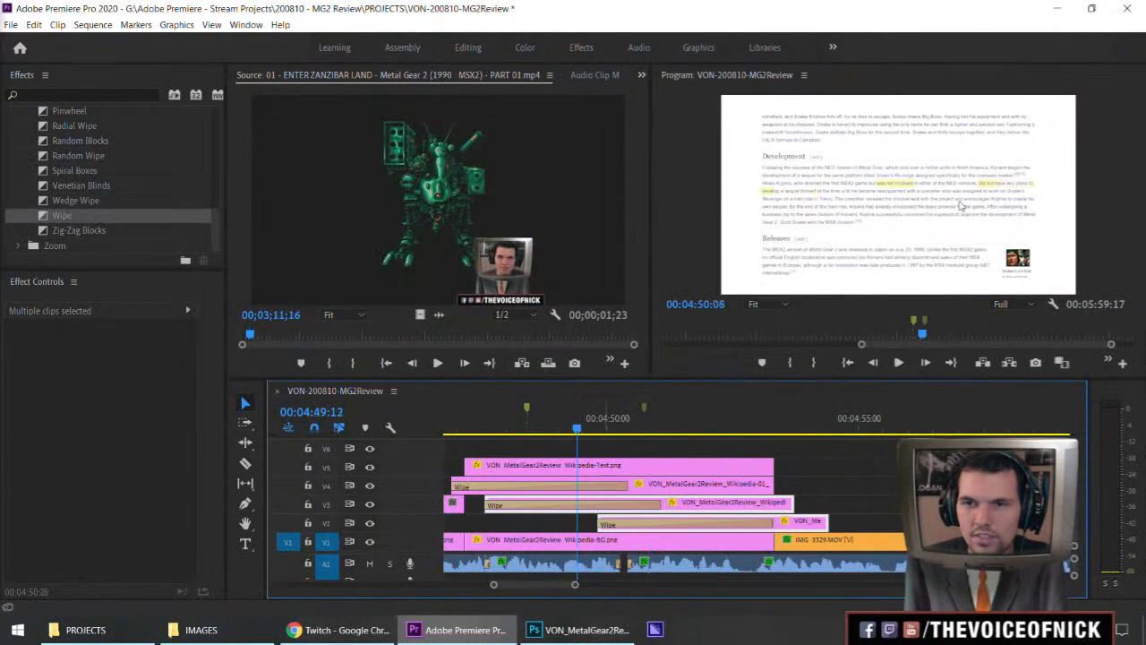
pyautogui.press('`')
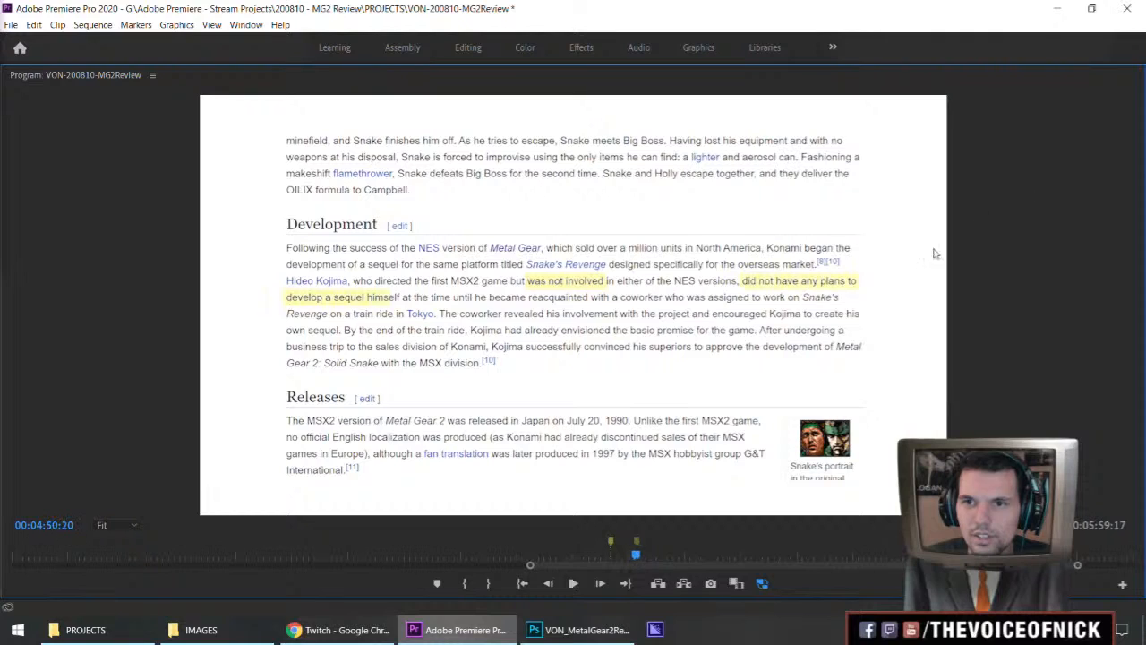
pyautogui.press('`')
pyautogui.moveTo(742, 501); pyautogui.dragTo(742, 501)
pyautogui.moveTo(632, 419); pyautogui.dragTo(560, 419)
pyautogui.moveTo(630, 420); pyautogui.dragTo(524, 434)
pyautogui.press('`')
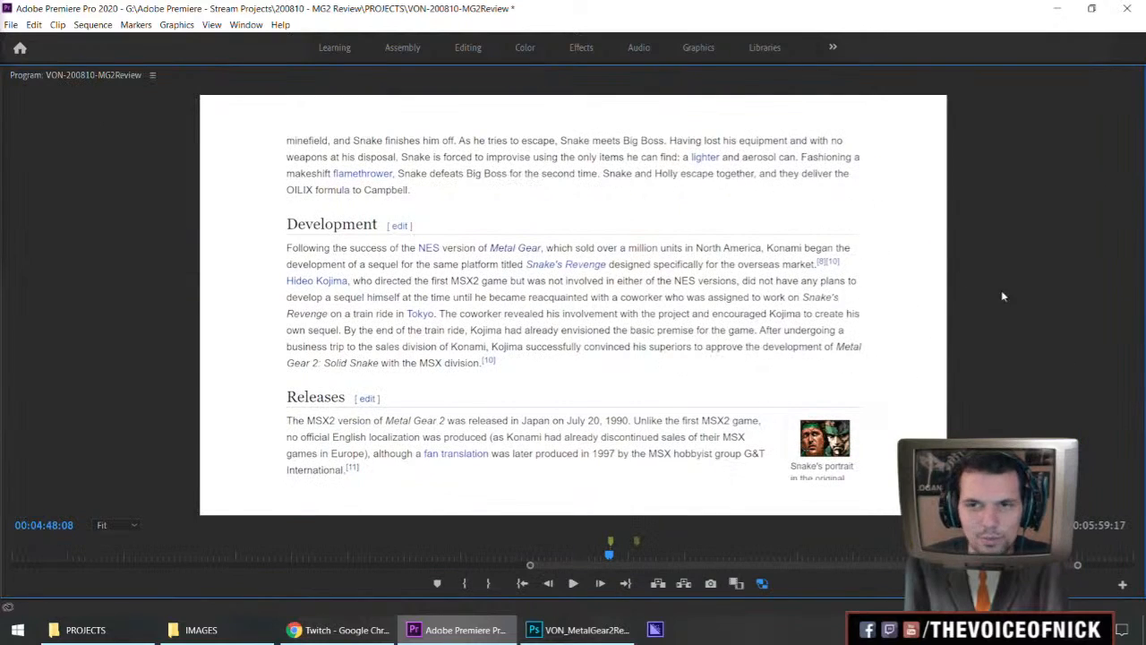
pyautogui.press('space')
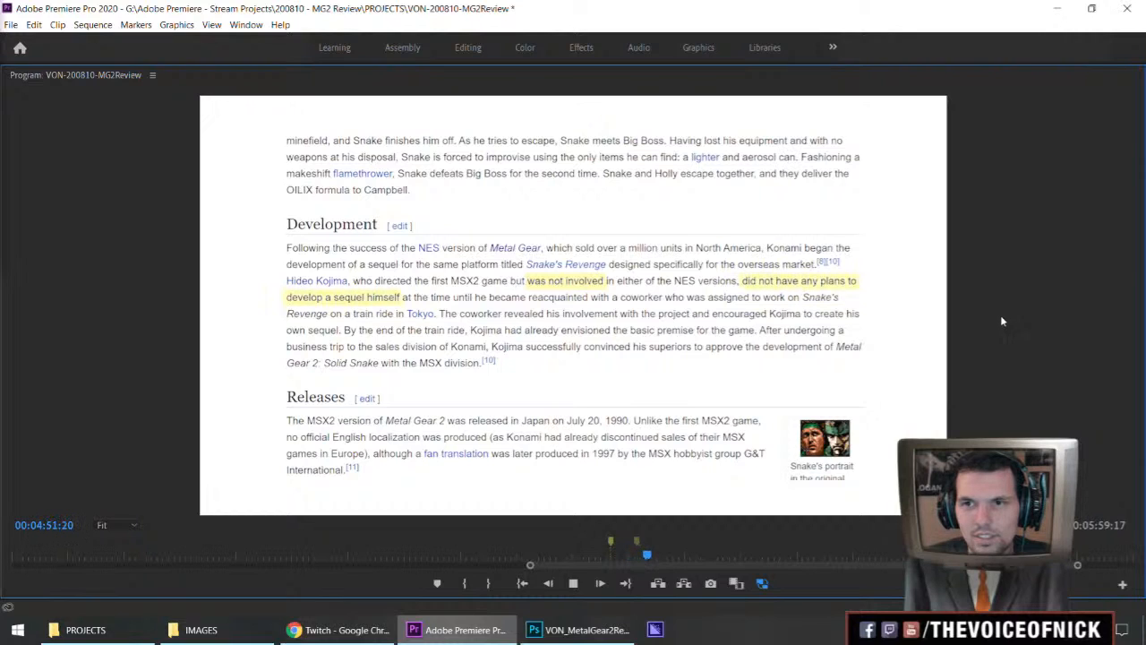
pyautogui.press('space')
pyautogui.press('`')
# Step: Move the V2 highlight clip later so its wipe starts at the second marker, about 00:04:50:22, and play it back
pyautogui.moveTo(834, 528); pyautogui.dragTo(853, 529)
pyautogui.click(656, 428)
pyautogui.moveTo(656, 429)
pyautogui.mouseDown()
pyautogui.moveTo(649, 436)
pyautogui.moveTo(664, 430)
pyautogui.mouseUp()
pyautogui.moveTo(817, 527); pyautogui.dragTo(829, 527)
pyautogui.click(654, 429)
pyautogui.moveTo(655, 429)
pyautogui.mouseDown()
pyautogui.moveTo(669, 430)
pyautogui.moveTo(655, 431)
pyautogui.mouseUp()
pyautogui.press('`')
pyautogui.press('space')
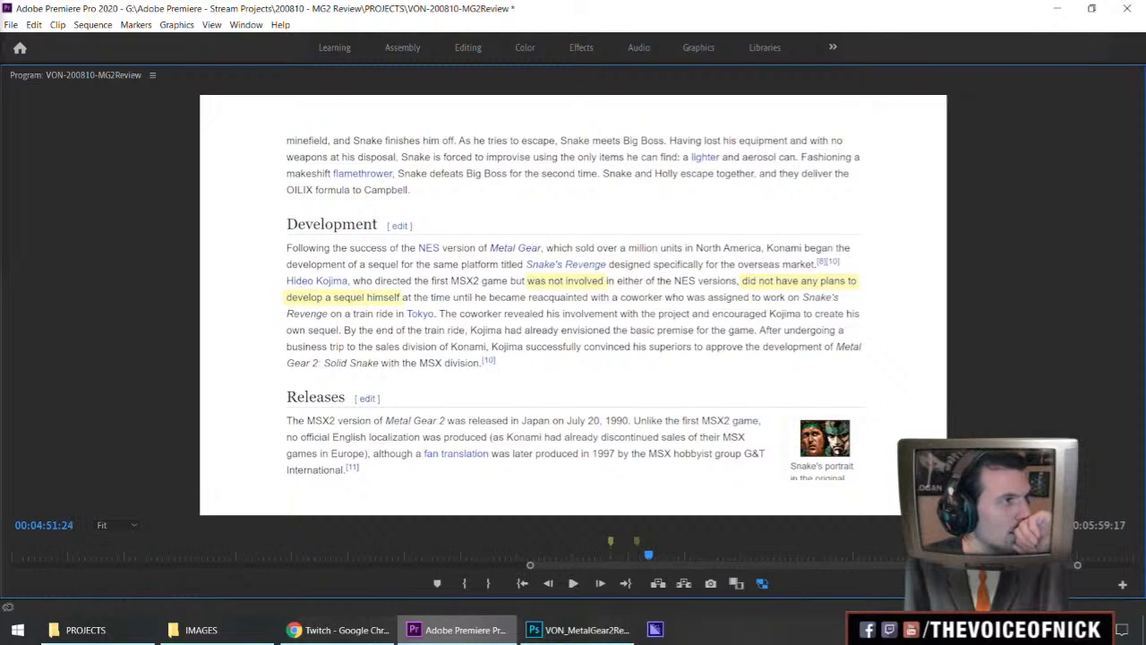
pyautogui.hotkey('alt', 'Tab')
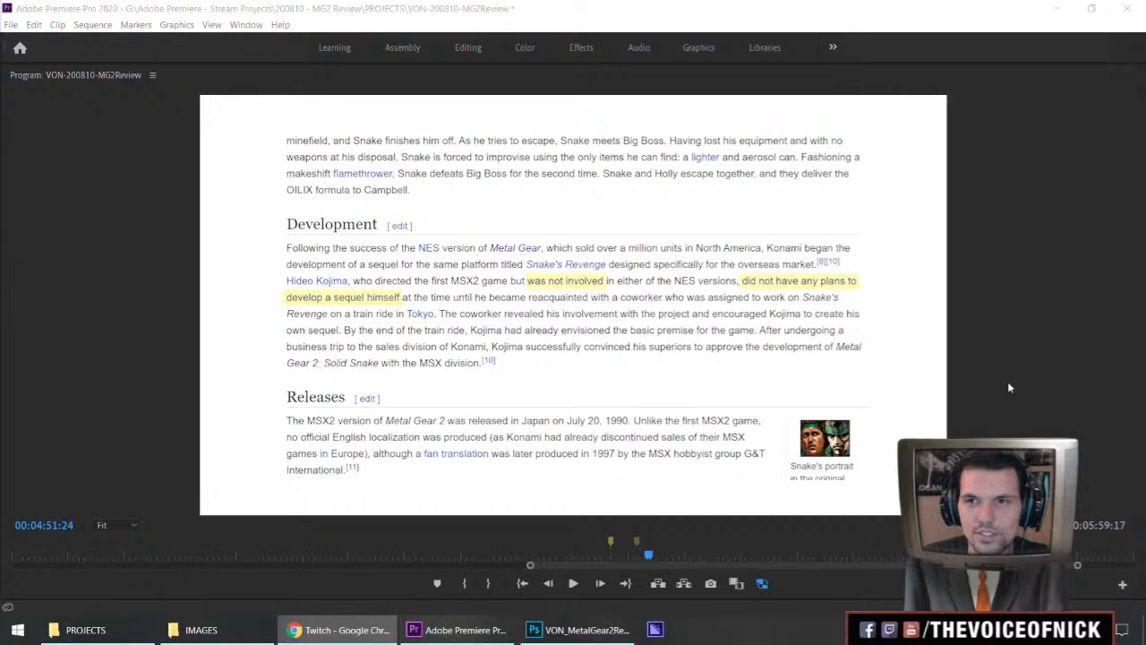
pyautogui.hotkey('alt', 'Tab')
pyautogui.press('`')
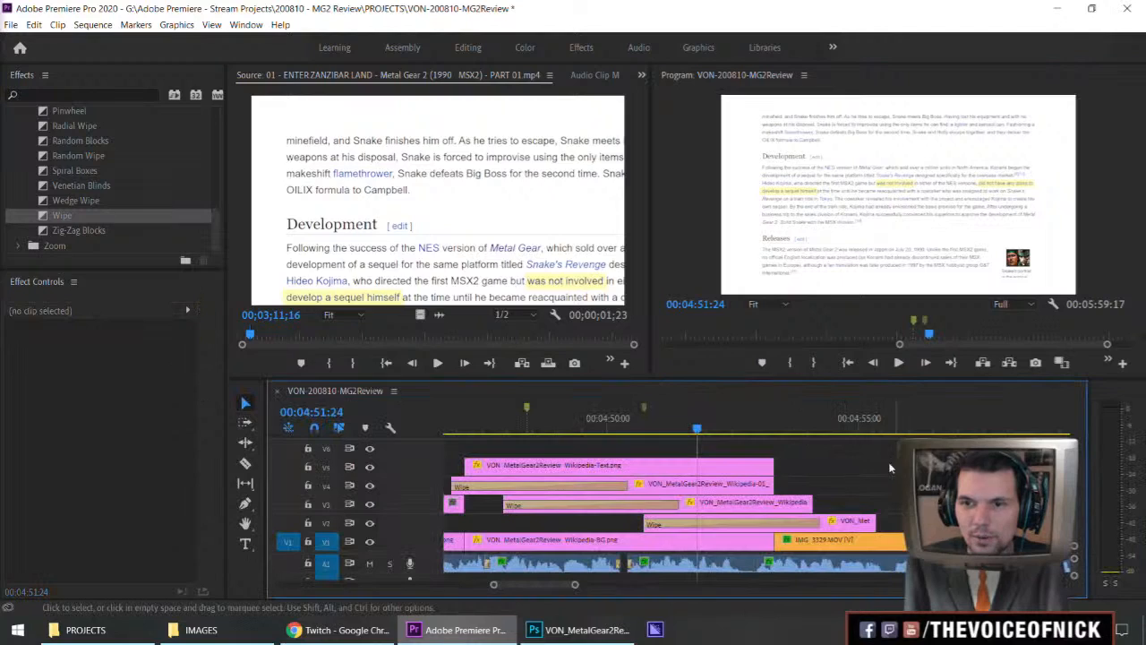
# Step: Delete the two sequence markers above the Wikipedia clips, the second one at 00:04:50:22
pyautogui.moveTo(807, 526); pyautogui.dragTo(857, 490)
pyautogui.press('Up')
pyautogui.press('Up')
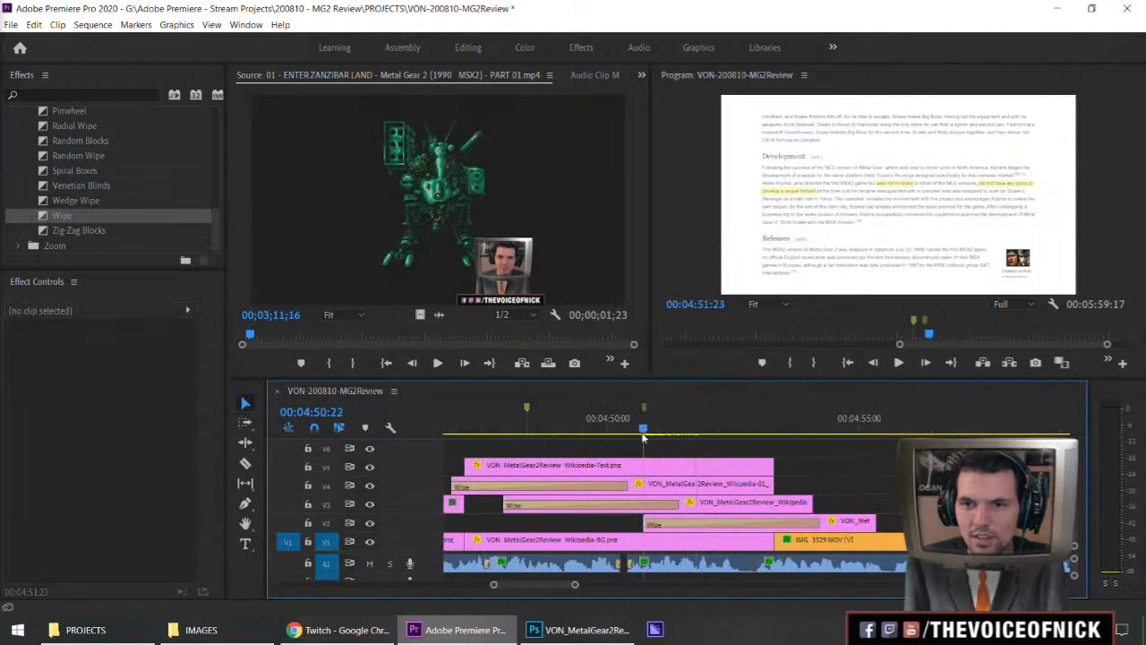
pyautogui.press('-')
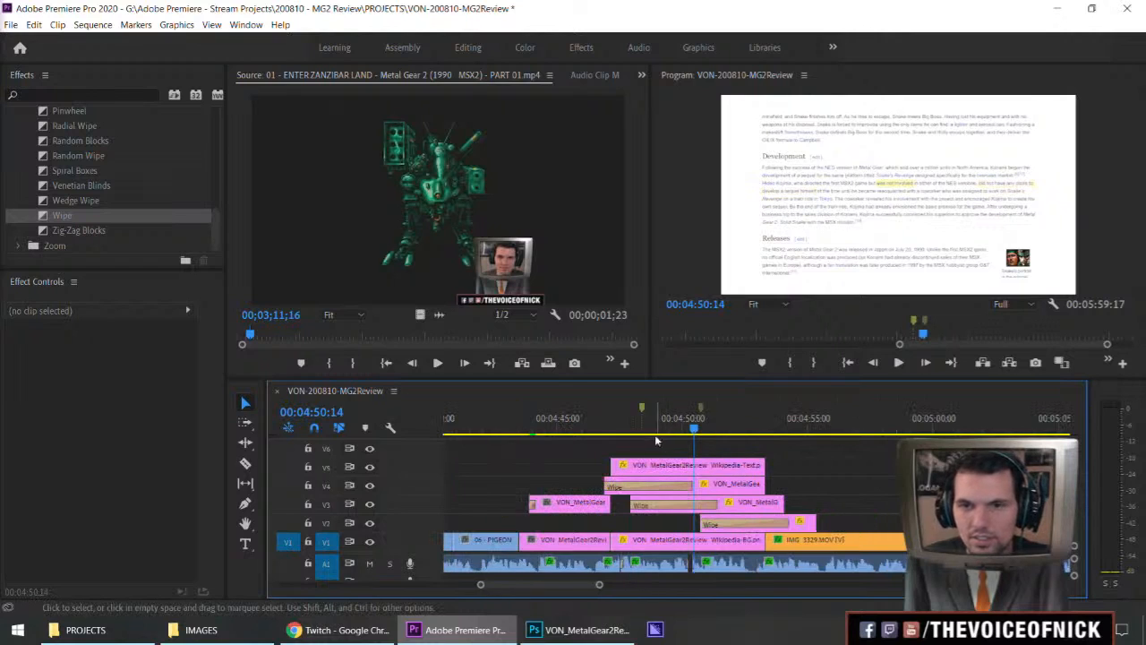
pyautogui.rightClick(643, 409)
pyautogui.click(708, 302)
pyautogui.rightClick(701, 409)
pyautogui.click(766, 314)
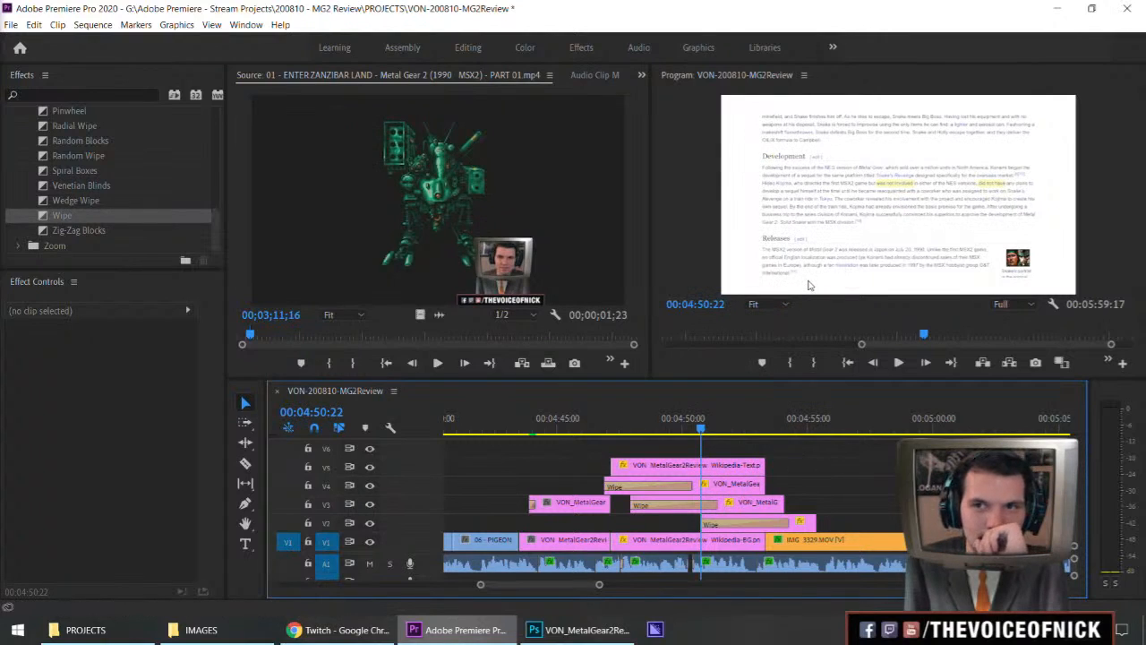
# Step: Move all the Wikipedia text, highlight and background layers up one track and nest them under the default name
pyautogui.moveTo(702, 449); pyautogui.dragTo(721, 541)
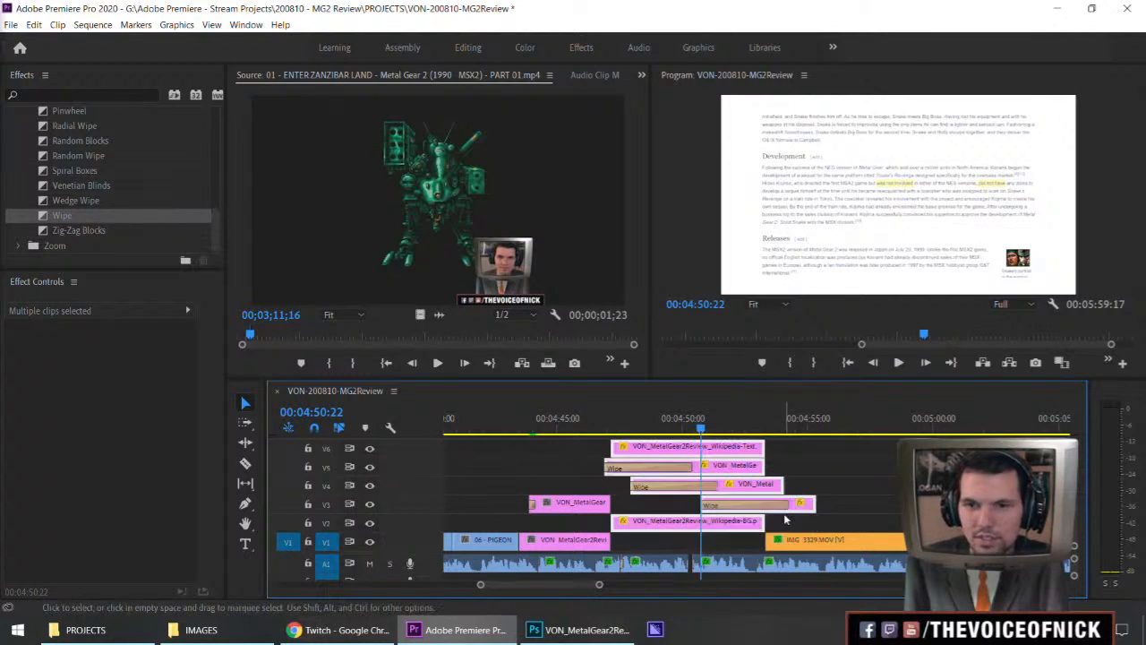
pyautogui.press('`')
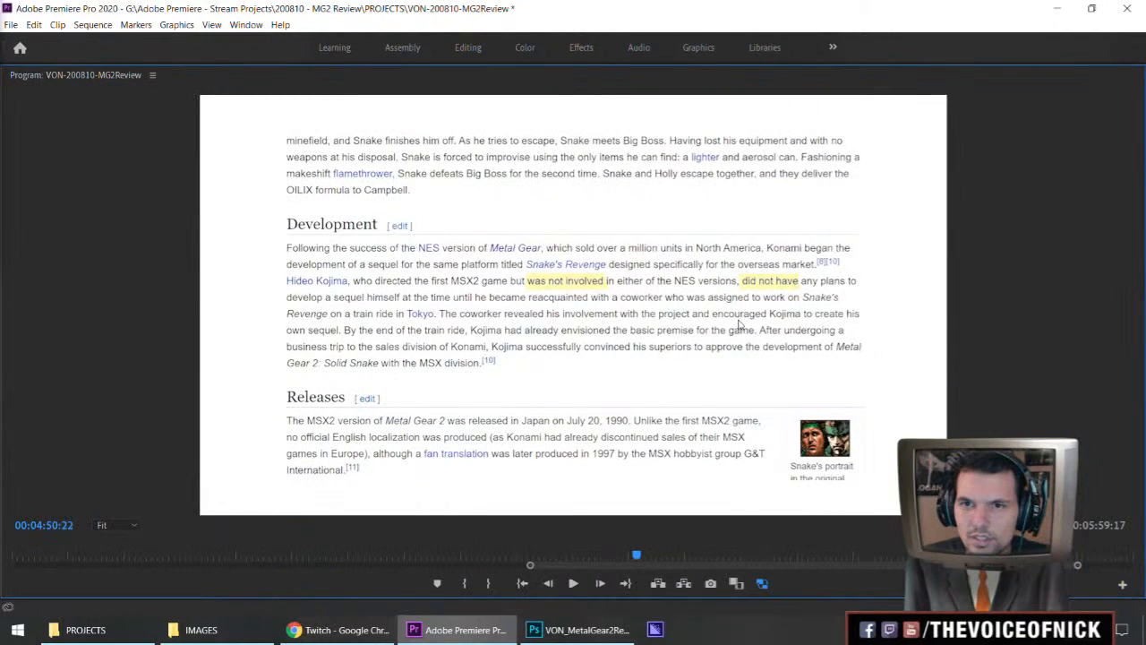
pyautogui.press('`')
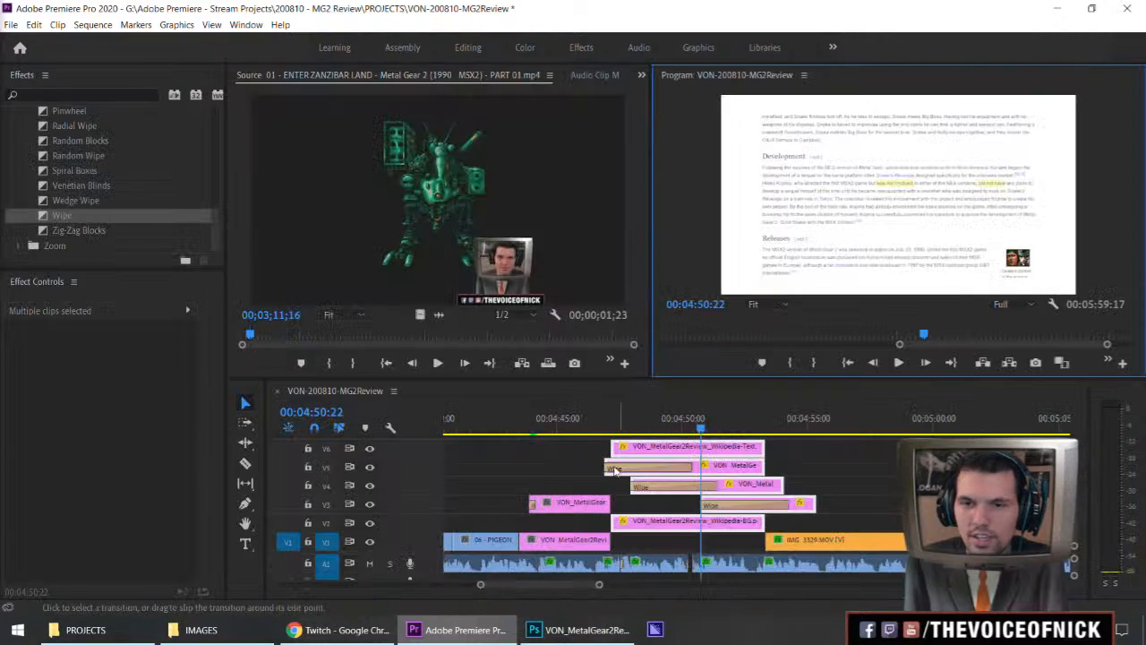
pyautogui.rightClick(721, 455)
pyautogui.click(757, 327)
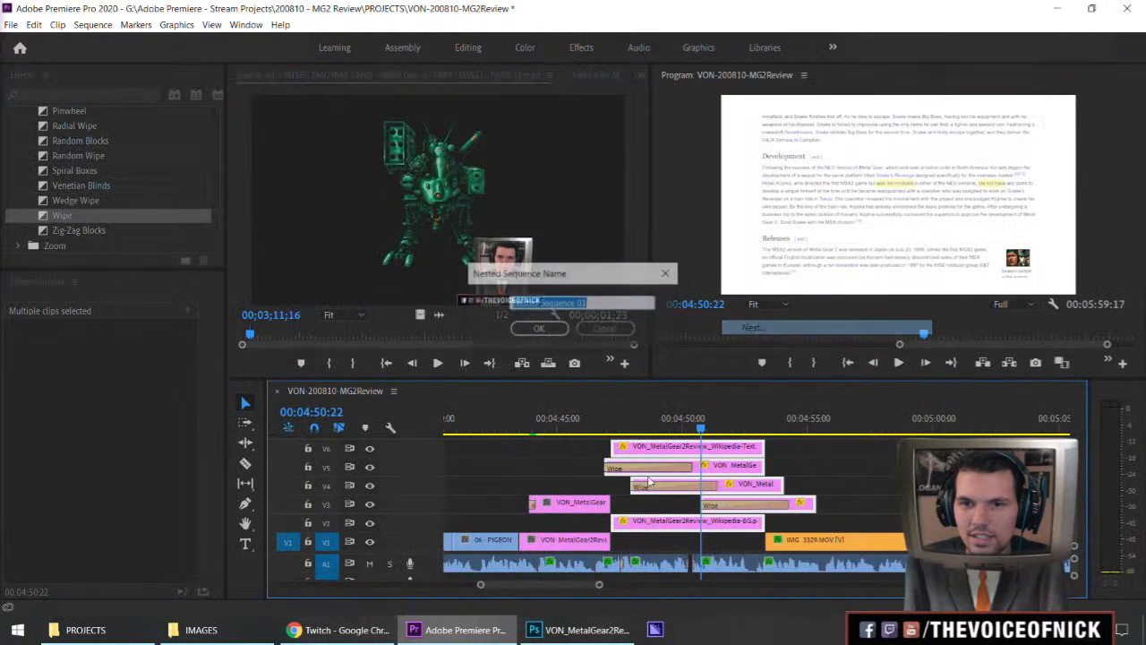
pyautogui.click(542, 328)
# Step: Add markers to the nested clip at 00:04:47:05 and where the IMG_3329.MOV clip begins
pyautogui.click(683, 483)
pyautogui.click(654, 470)
pyautogui.click(661, 487)
pyautogui.hotkey('shift', 'Left')
pyautogui.hotkey('shift', 'Left')
pyautogui.press('Up')
pyautogui.press('Up')
pyautogui.press('Up')
pyautogui.press('Up')
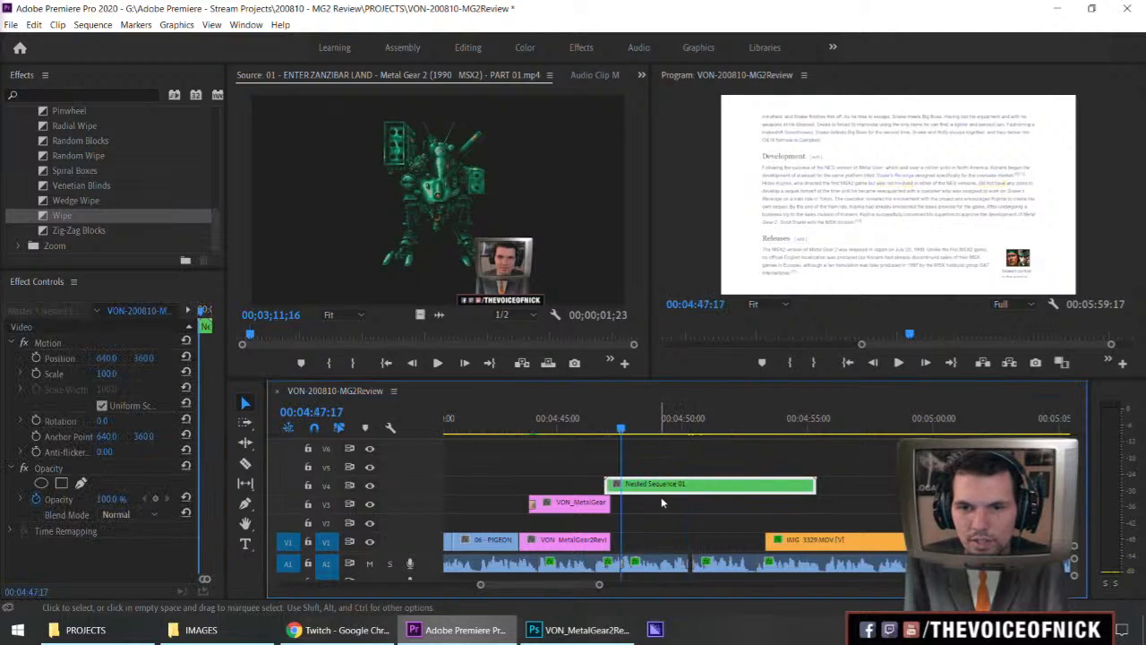
pyautogui.press('Down')
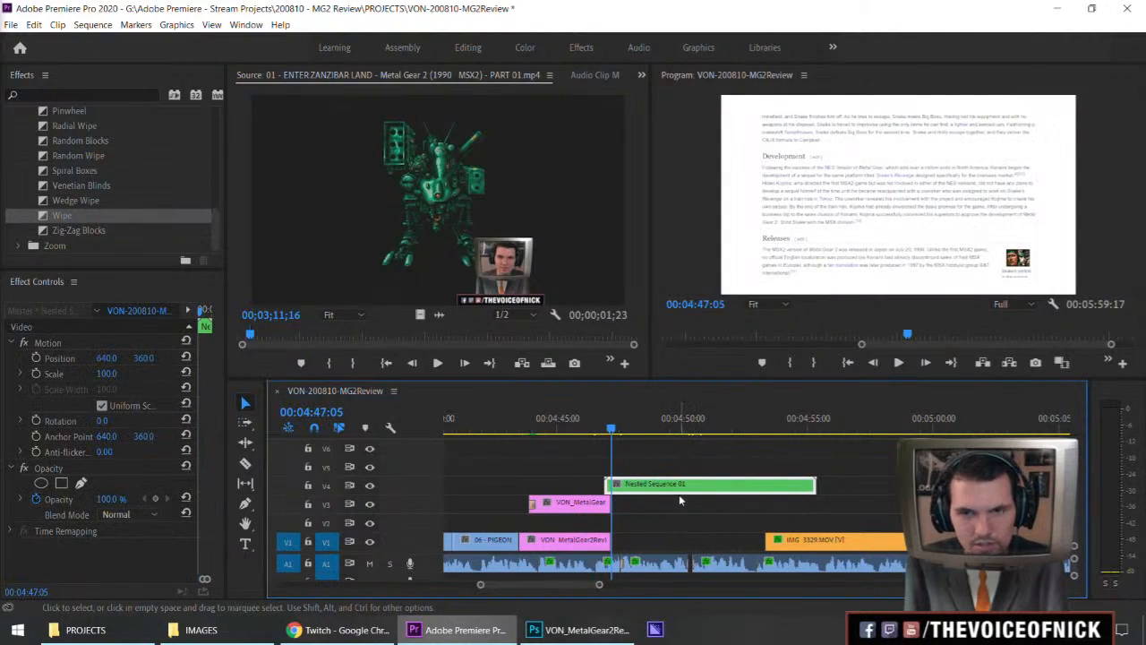
pyautogui.press('Down')
pyautogui.press('Down')
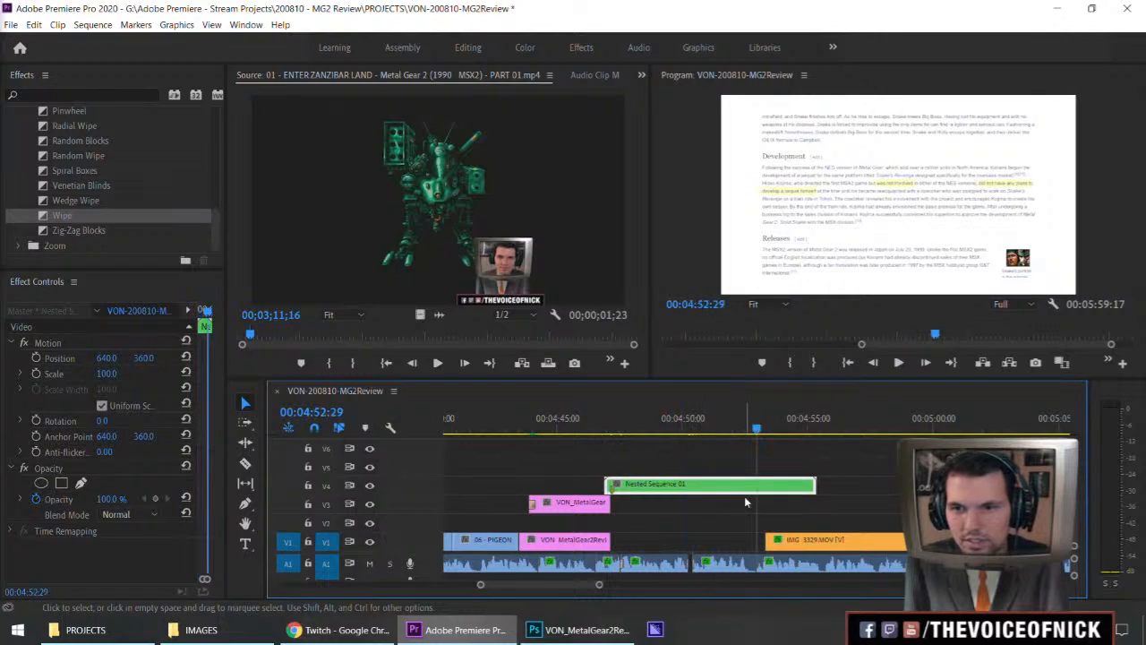
# Step: Open the nested sequence and set its frame size to 1920 by 1080, accepting the deletion of its previews
pyautogui.doubleClick(781, 492)
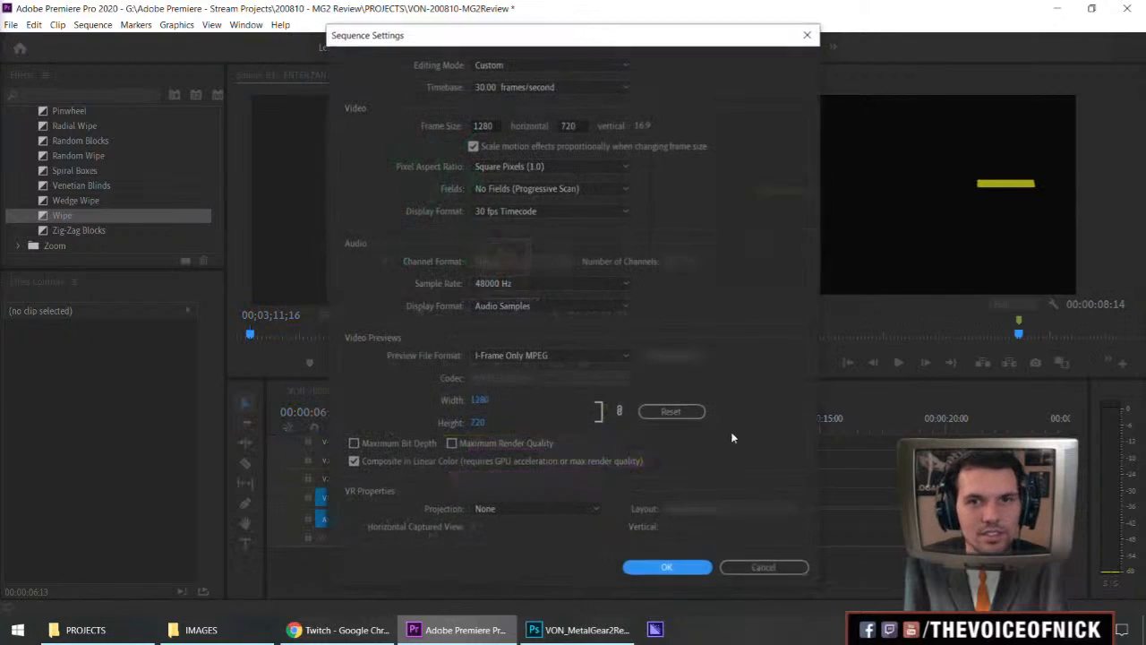
pyautogui.moveTo(498, 126); pyautogui.dragTo(440, 132)
pyautogui.write('1920')
pyautogui.press('Tab')
pyautogui.write('1080')
pyautogui.press('Return')
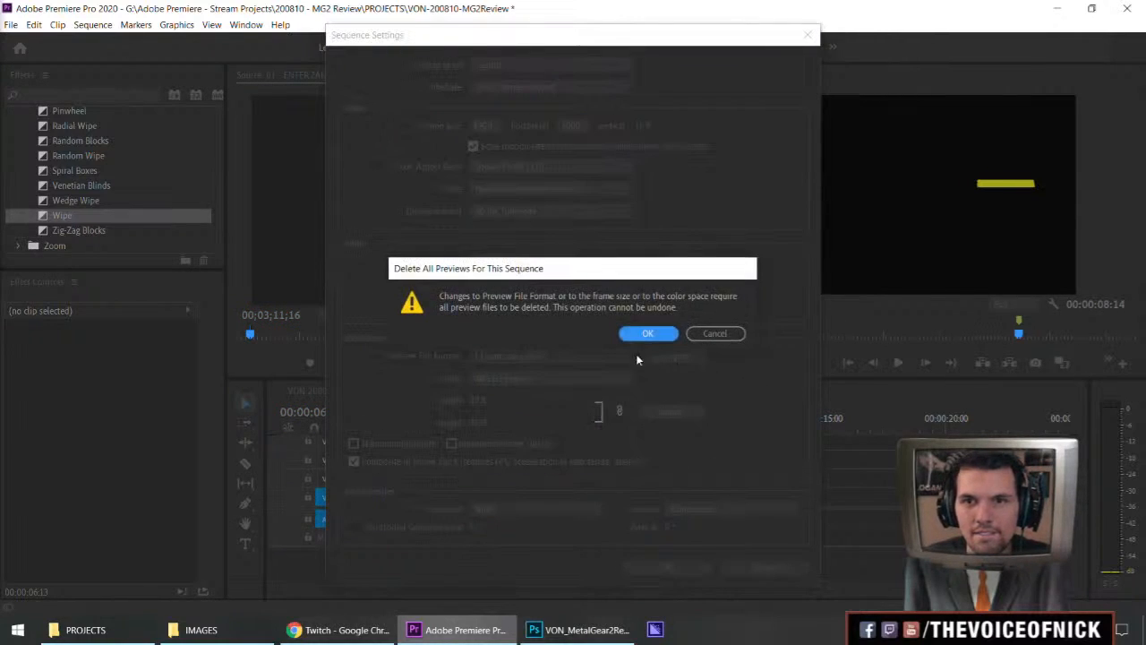
pyautogui.click(648, 333)
# Step: Apply Scale to Frame Size to all the clips in the nested sequence and check the frame at 00:00:03:20
pyautogui.moveTo(698, 483); pyautogui.dragTo(578, 436)
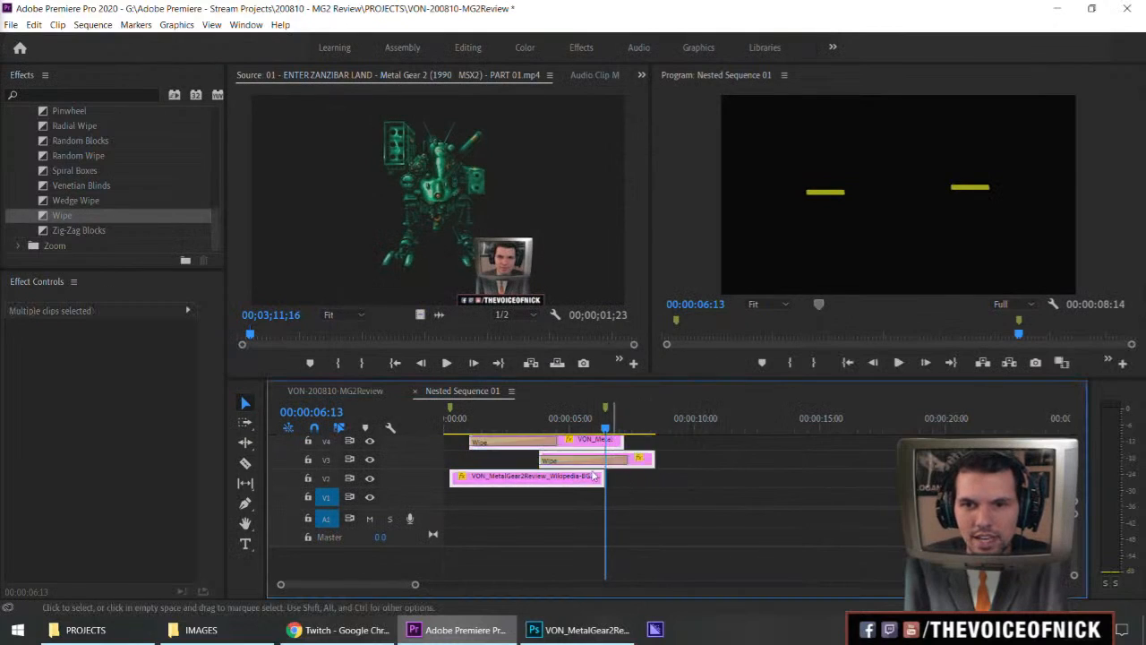
pyautogui.rightClick(577, 437)
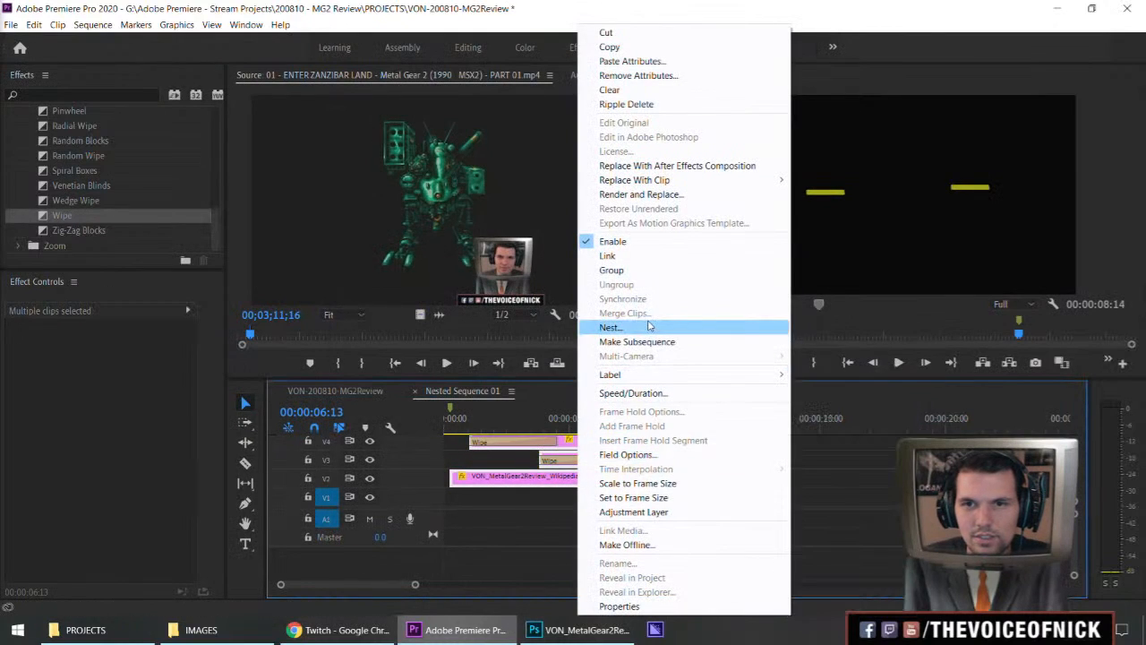
pyautogui.click(631, 494)
pyautogui.click(592, 488)
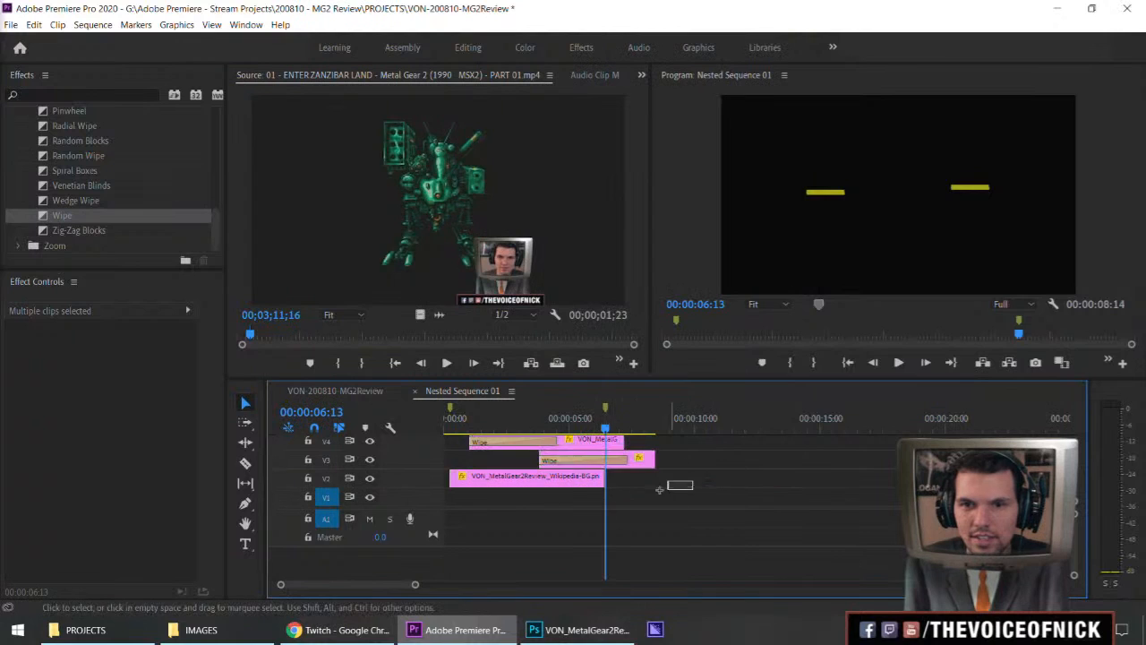
pyautogui.click(536, 425)
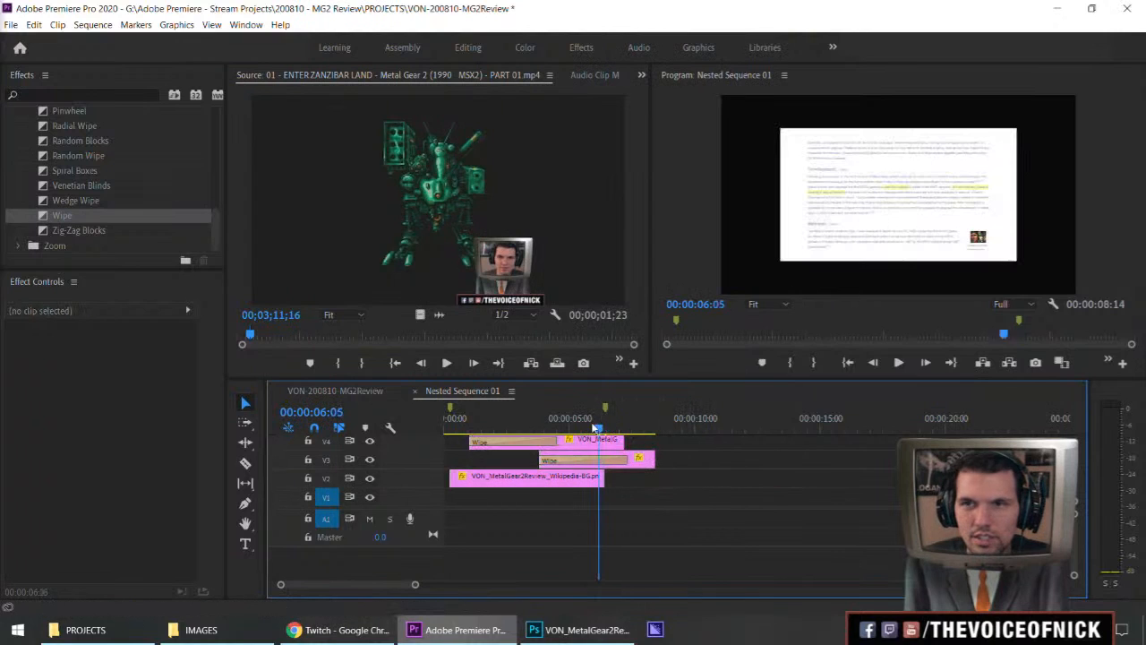
# Step: Set the scale of the Wikipedia-BG clip on V2 in the nested sequence to 100
pyautogui.click(591, 482)
pyautogui.rightClick(546, 480)
pyautogui.click(602, 479)
pyautogui.rightClick(553, 461)
pyautogui.click(601, 465)
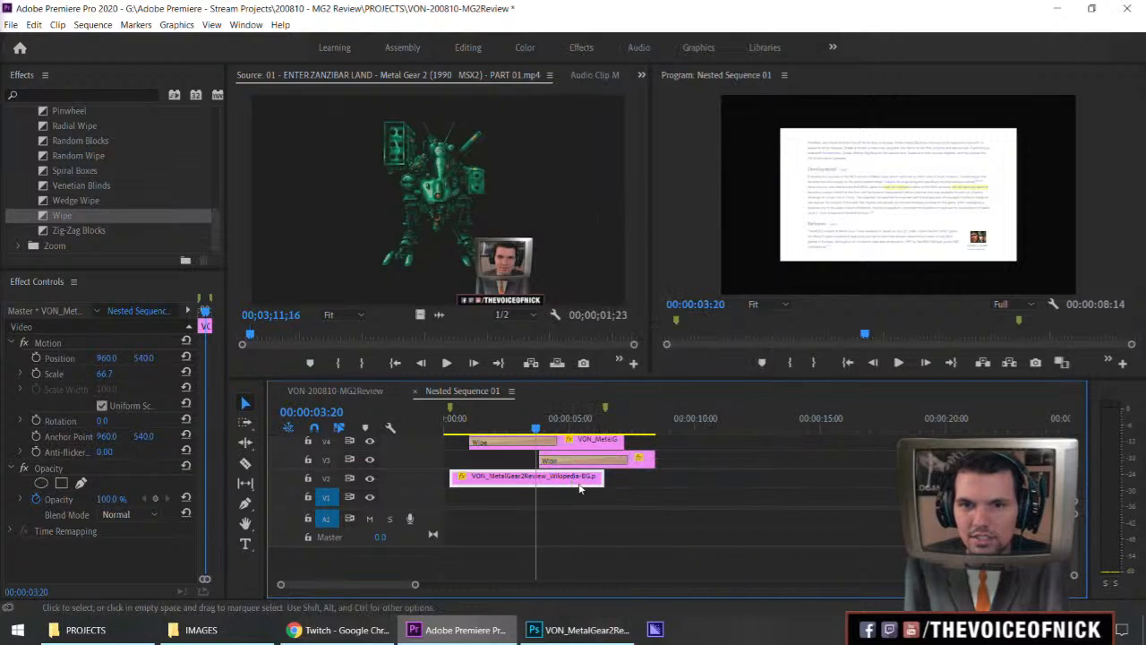
pyautogui.click(104, 373)
pyautogui.write('100')
pyautogui.press('Return')
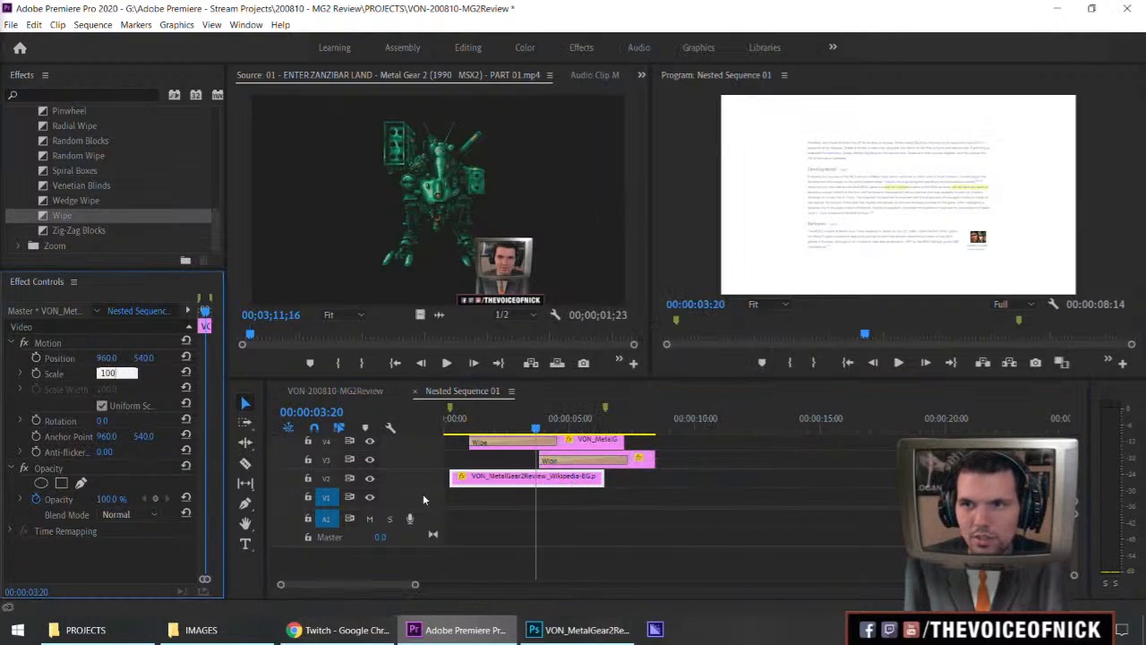
# Step: Remove the attributes from the text and highlight clips on V3 to V6 of the nested sequence
pyautogui.click(644, 492)
pyautogui.moveTo(669, 481); pyautogui.dragTo(573, 461)
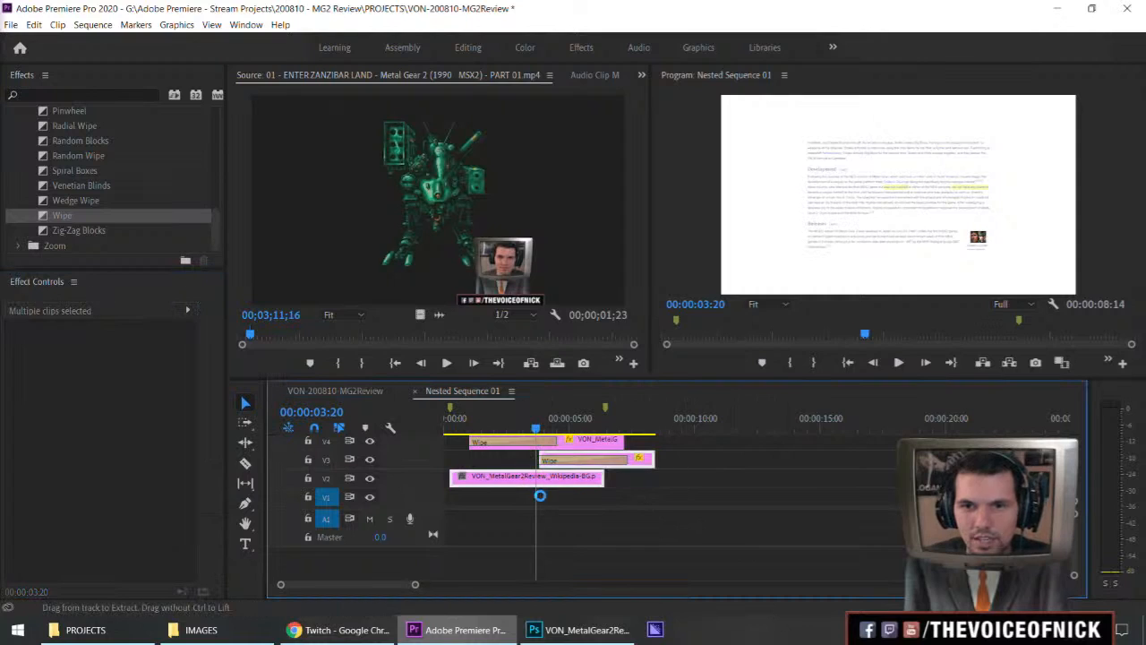
pyautogui.moveTo(677, 506); pyautogui.dragTo(566, 475)
pyautogui.press('-')
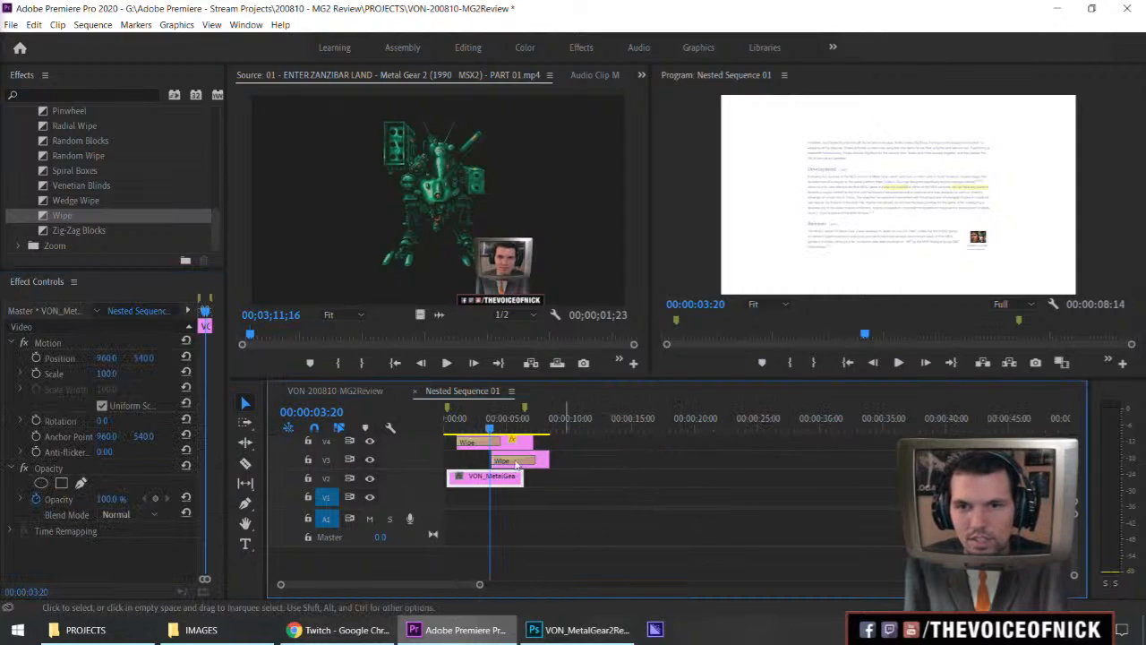
pyautogui.scroll(3, 1077, 484)
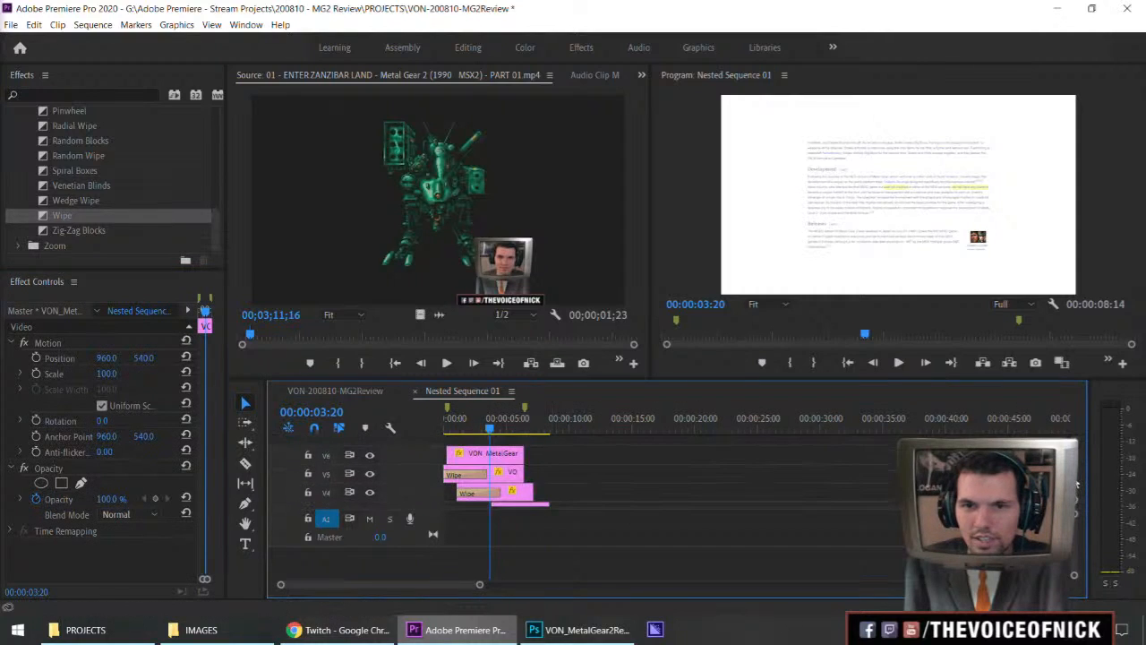
pyautogui.moveTo(1078, 460); pyautogui.dragTo(1077, 484)
pyautogui.moveTo(596, 484); pyautogui.dragTo(451, 421)
pyautogui.rightClick(501, 452)
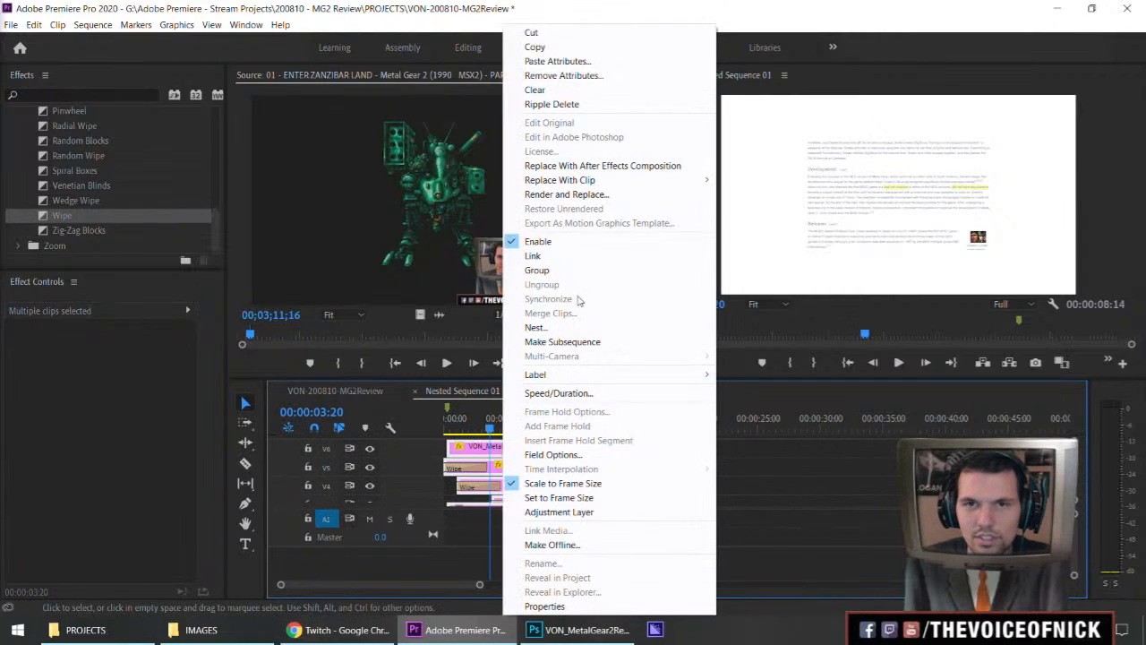
pyautogui.click(581, 77)
pyautogui.click(602, 553)
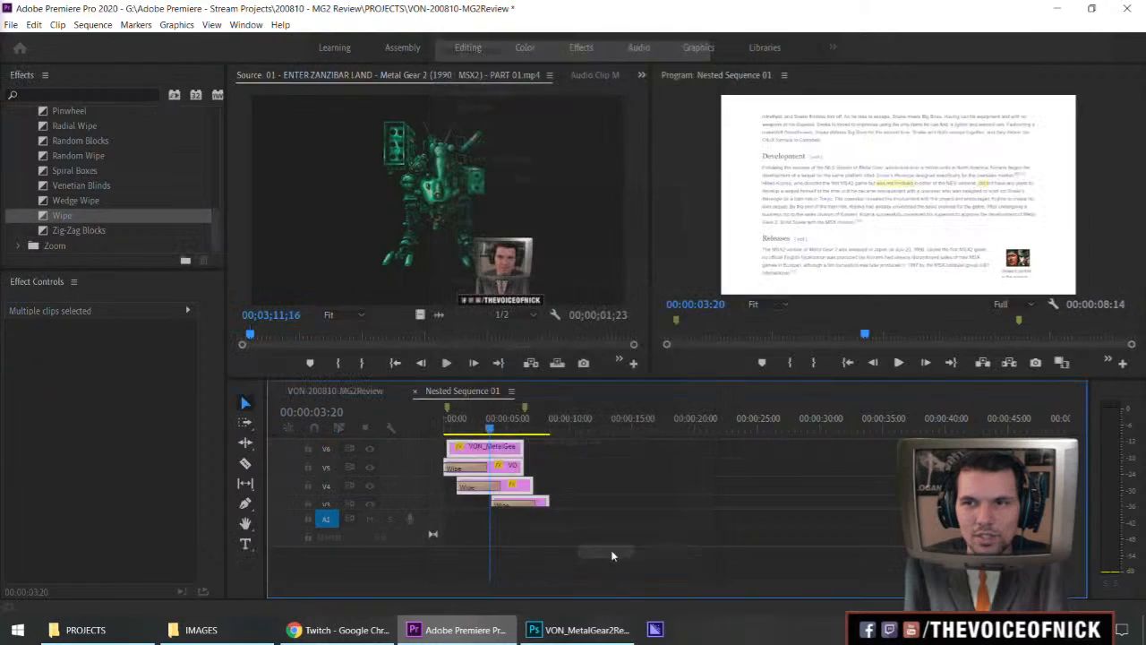
# Step: Save the project and close the nested sequence to return to the main review sequence
pyautogui.click(667, 485)
pyautogui.scroll(-2, 735, 475)
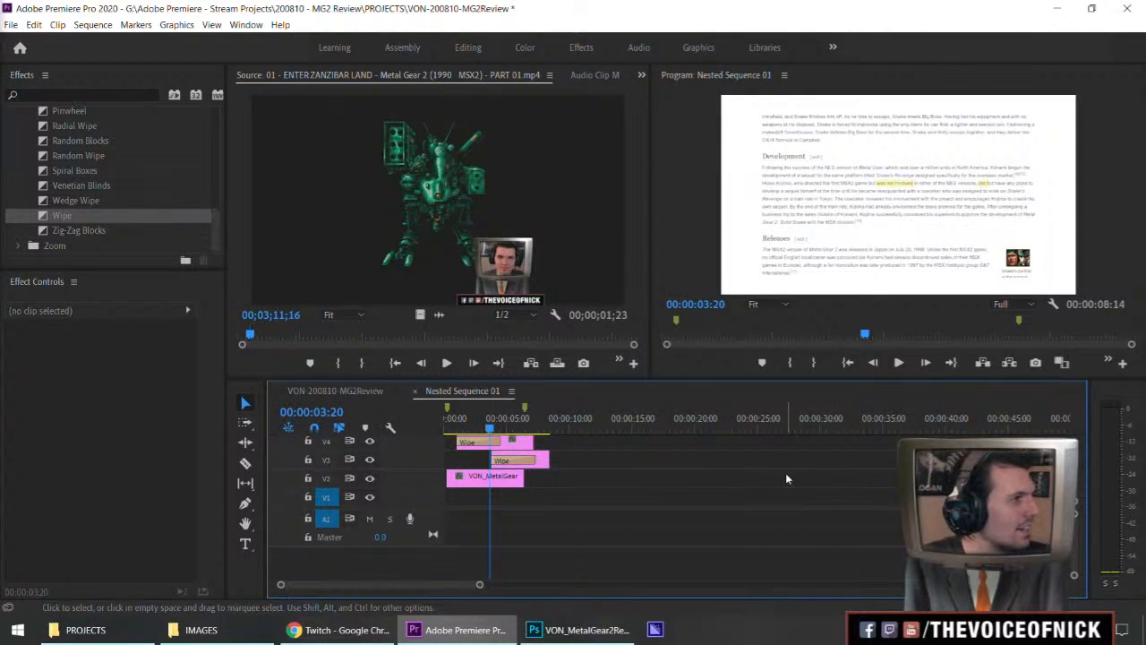
pyautogui.hotkey('ctrl', 's')
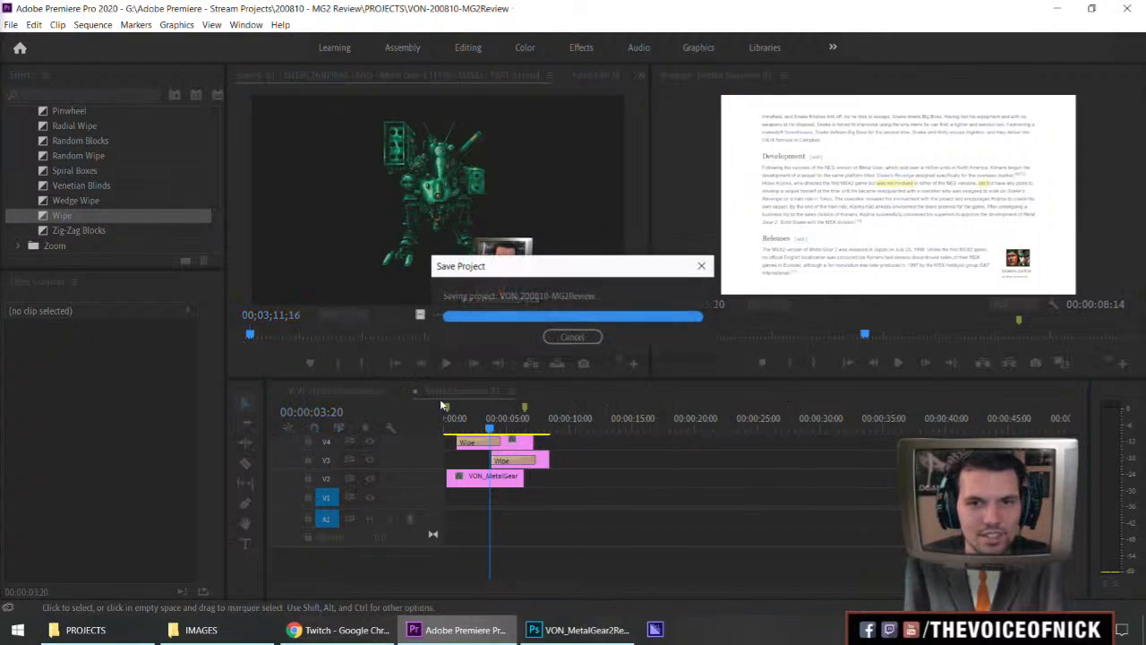
pyautogui.click(416, 391)
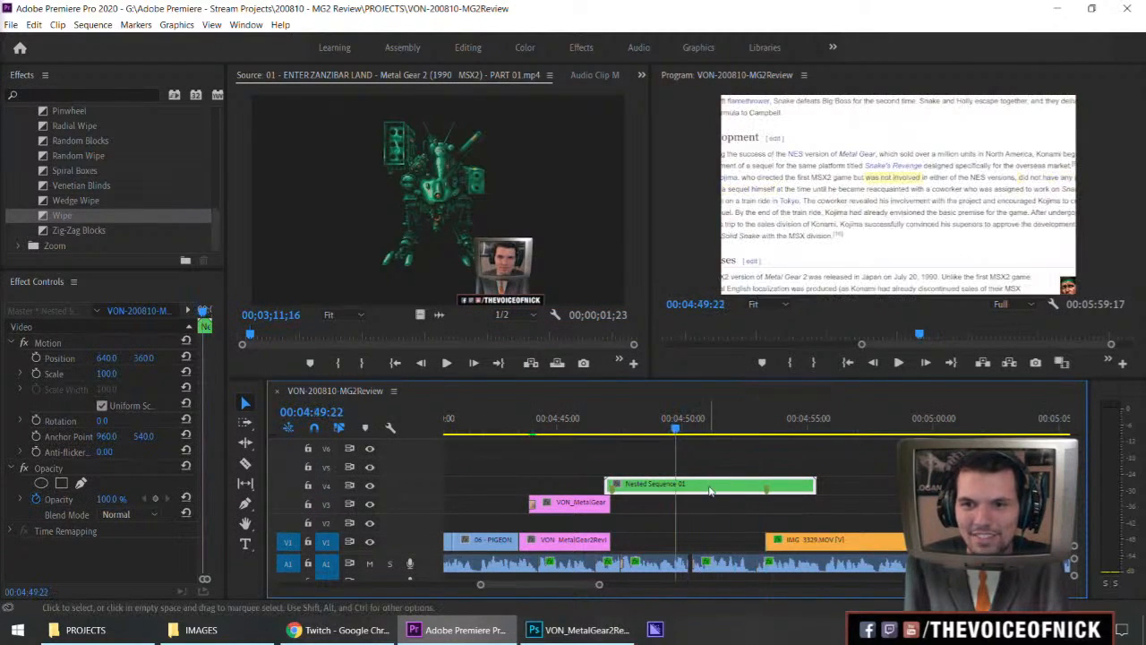
# Step: Apply Set to Frame Size to the Nested Sequence 01 clip on V4 of the main sequence
pyautogui.rightClick(710, 491)
pyautogui.click(748, 484)
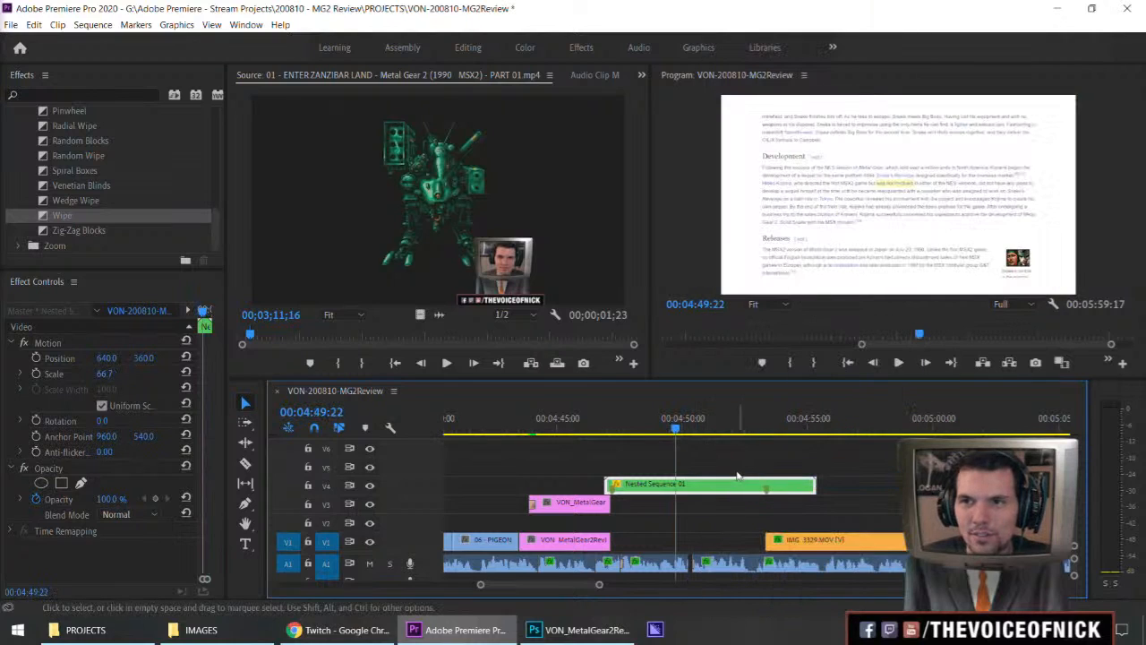
pyautogui.click(725, 471)
# Step: Enlarge the nested sequence clip to a scale of about 81.8 and tilt it to about -3.8° in the frame
pyautogui.moveTo(676, 428); pyautogui.dragTo(640, 430)
pyautogui.click(613, 428)
pyautogui.press('=')
pyautogui.moveTo(785, 459); pyautogui.dragTo(797, 483)
pyautogui.press('Up')
pyautogui.press('`')
pyautogui.press('`')
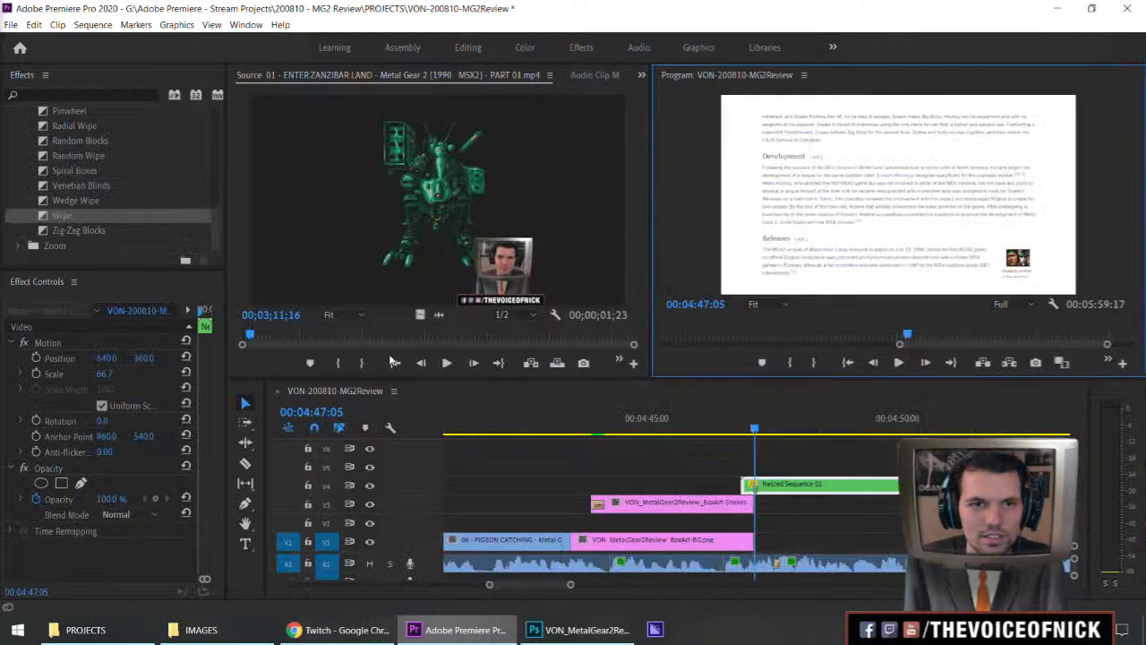
pyautogui.click(58, 359)
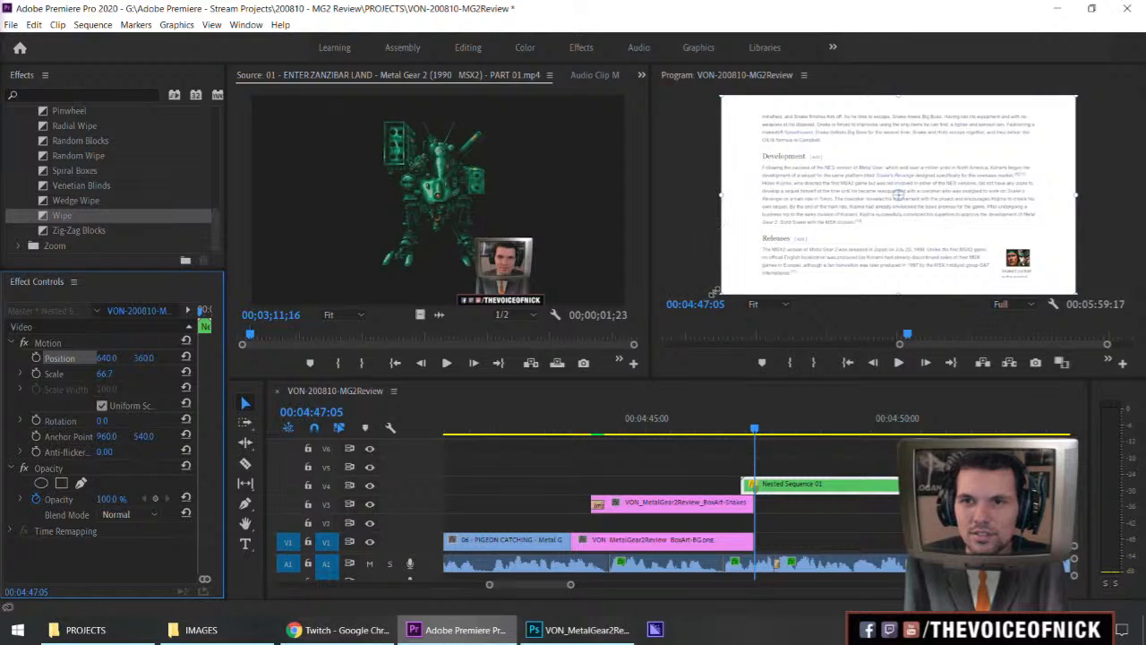
pyautogui.moveTo(707, 196); pyautogui.dragTo(708, 209)
pyautogui.moveTo(1074, 185); pyautogui.dragTo(1107, 189)
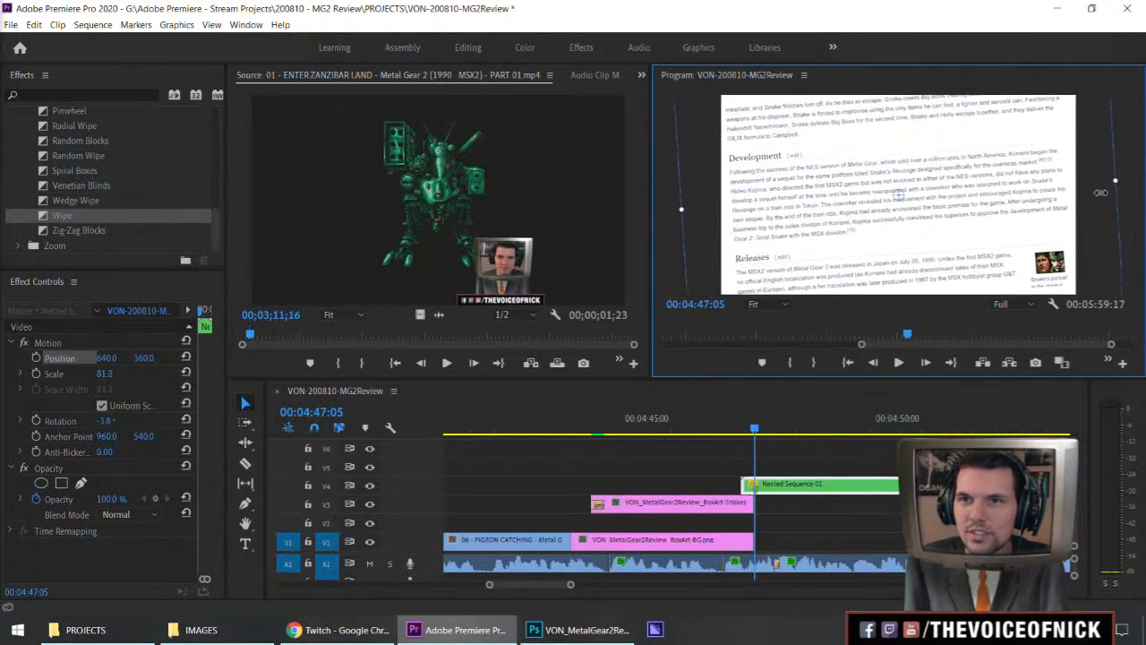
pyautogui.moveTo(974, 216); pyautogui.dragTo(980, 216)
# Step: Play back the tilted page and shift the nested clip to a position of about 564.5, 362.7
pyautogui.press('`')
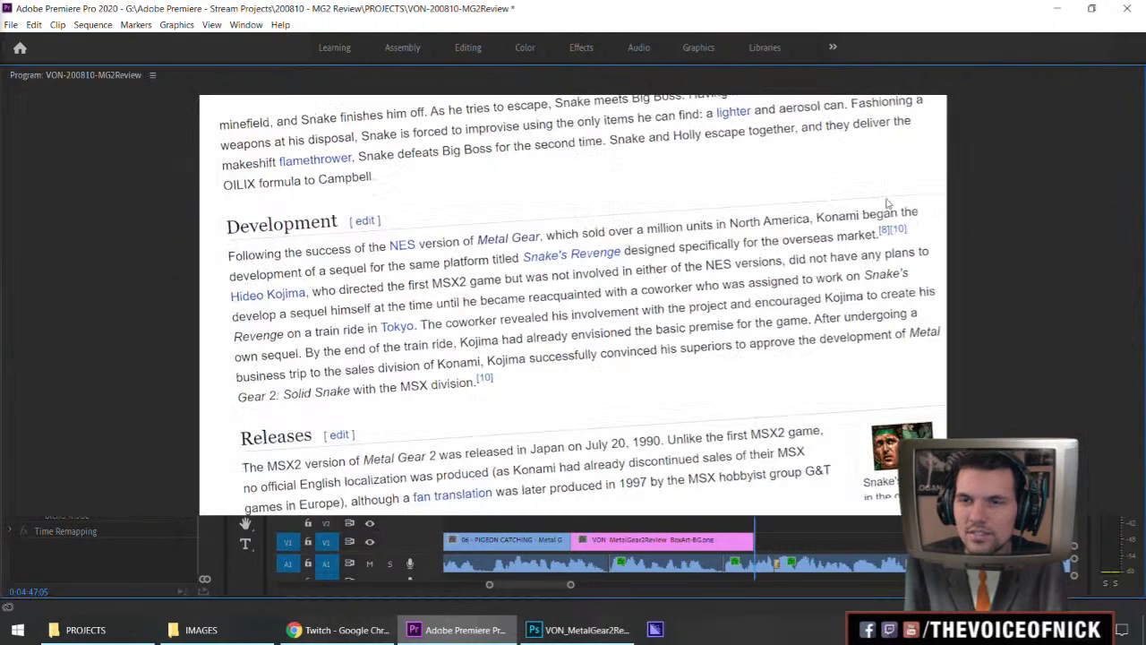
pyautogui.press('space')
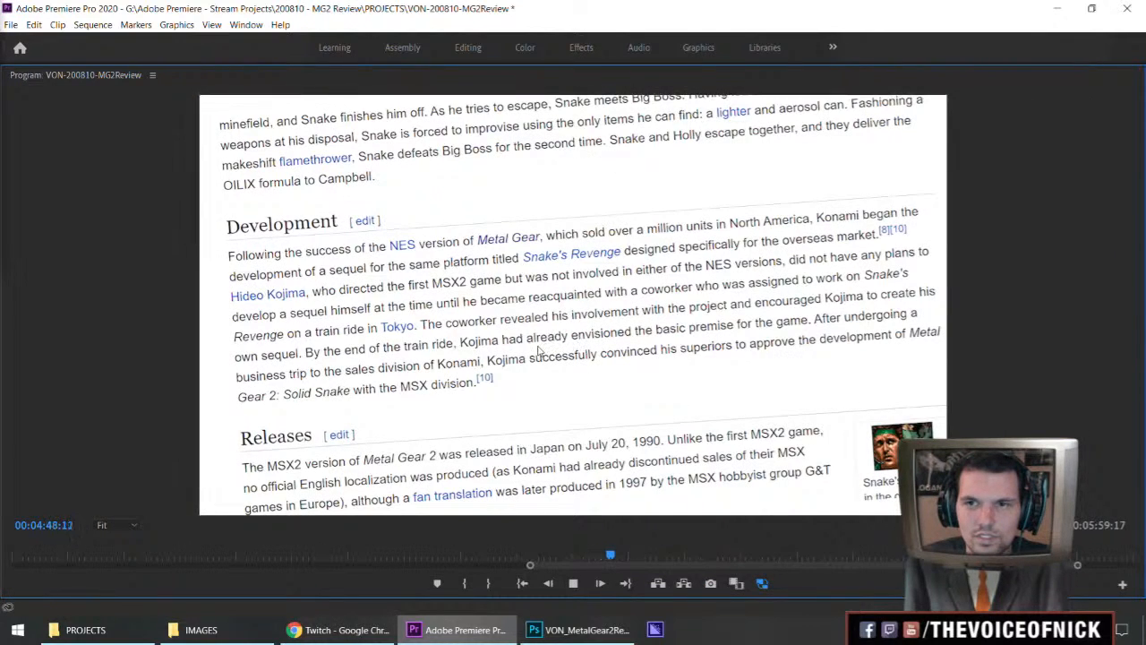
pyautogui.press('space')
pyautogui.press('`')
pyautogui.moveTo(974, 217); pyautogui.dragTo(949, 221)
pyautogui.press('`')
pyautogui.press('space')
pyautogui.press('space')
pyautogui.press('`')
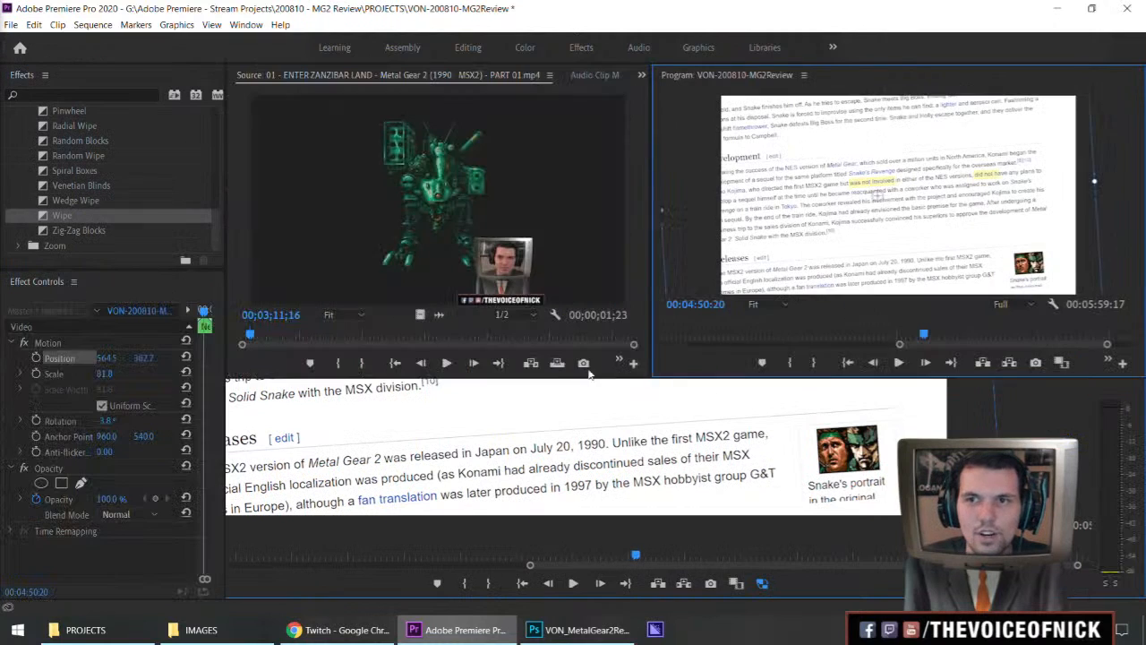
# Step: Scale the nested clip to about 74.9, rotate it to about -7.8° and position it at about 630.5, 353.6, checking the highlights in playback
pyautogui.moveTo(1092, 179); pyautogui.dragTo(1073, 183)
pyautogui.moveTo(1011, 206); pyautogui.dragTo(1028, 207)
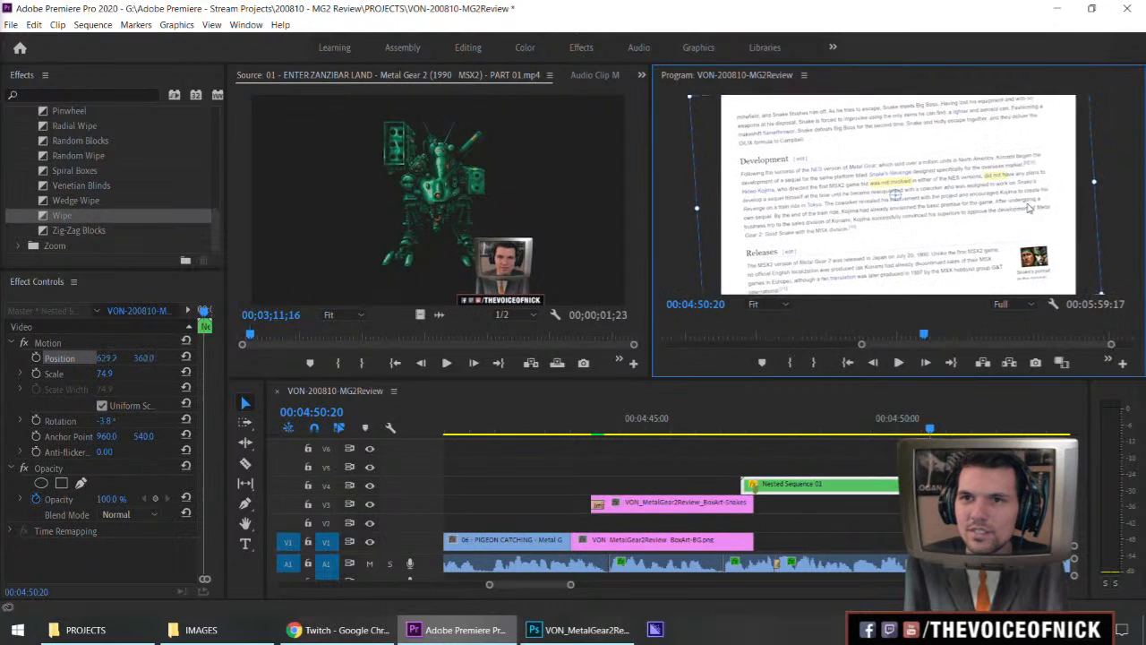
pyautogui.press('`')
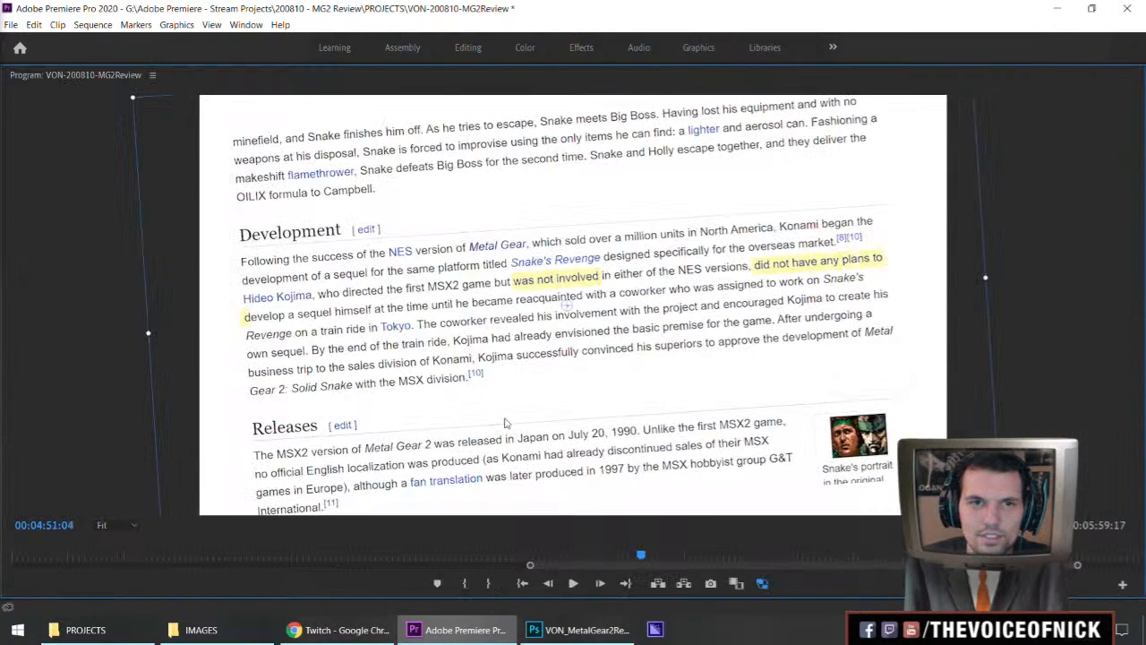
pyautogui.moveTo(1011, 283); pyautogui.dragTo(1008, 253)
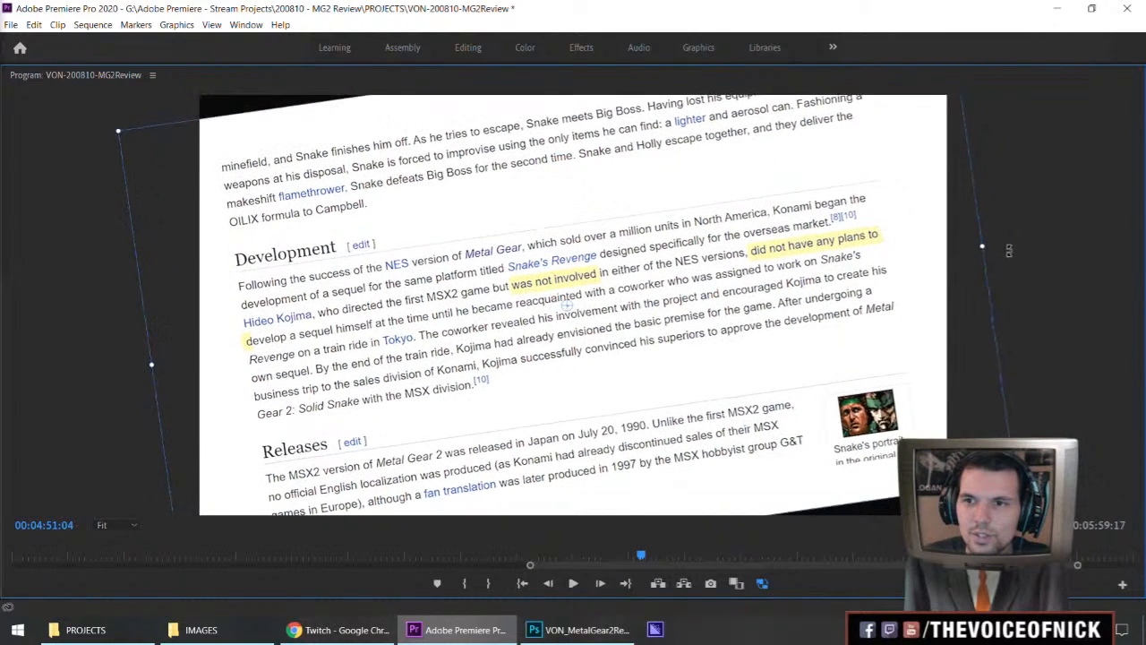
pyautogui.moveTo(921, 300); pyautogui.dragTo(922, 296)
pyautogui.press('`')
pyautogui.press('space')
pyautogui.press('space')
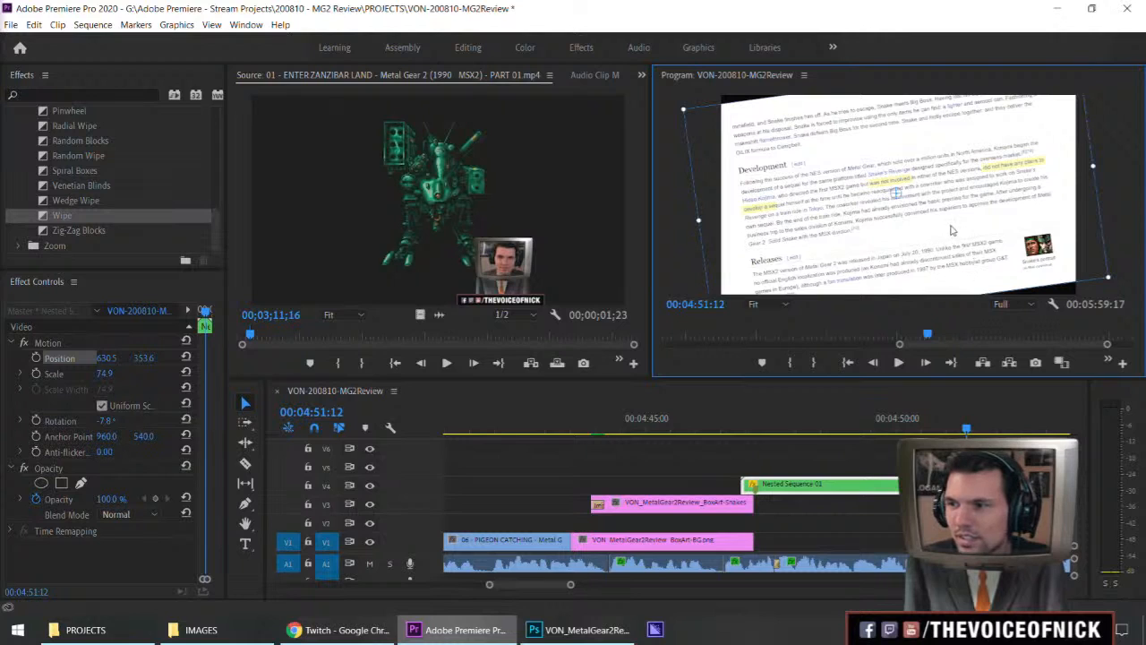
pyautogui.press('`')
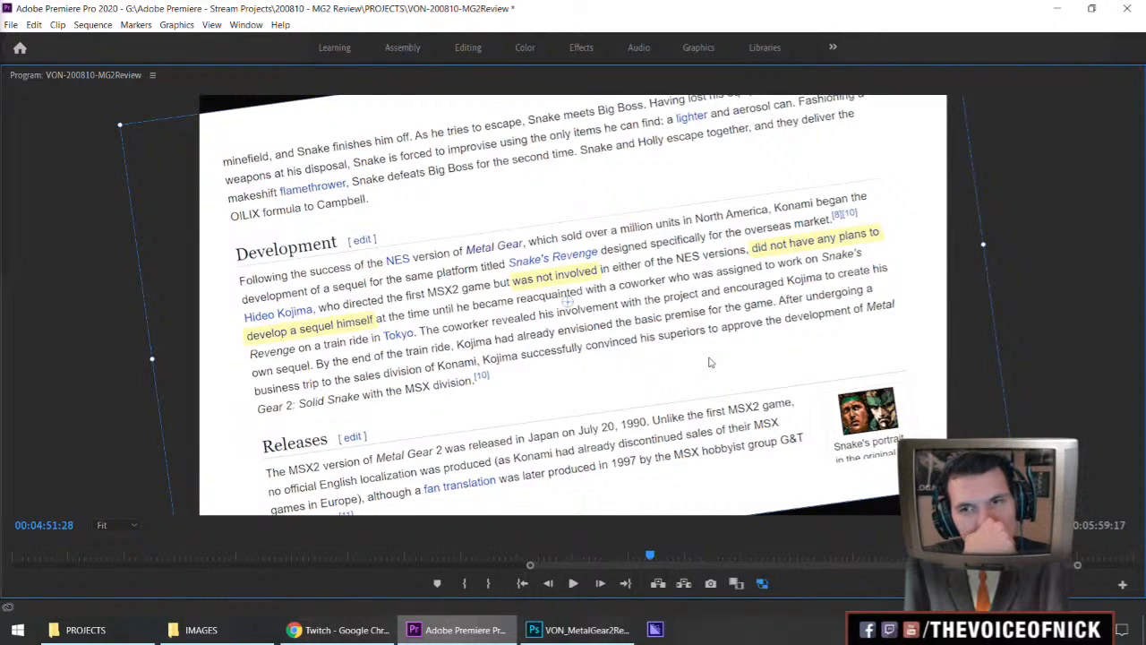
pyautogui.press('`')
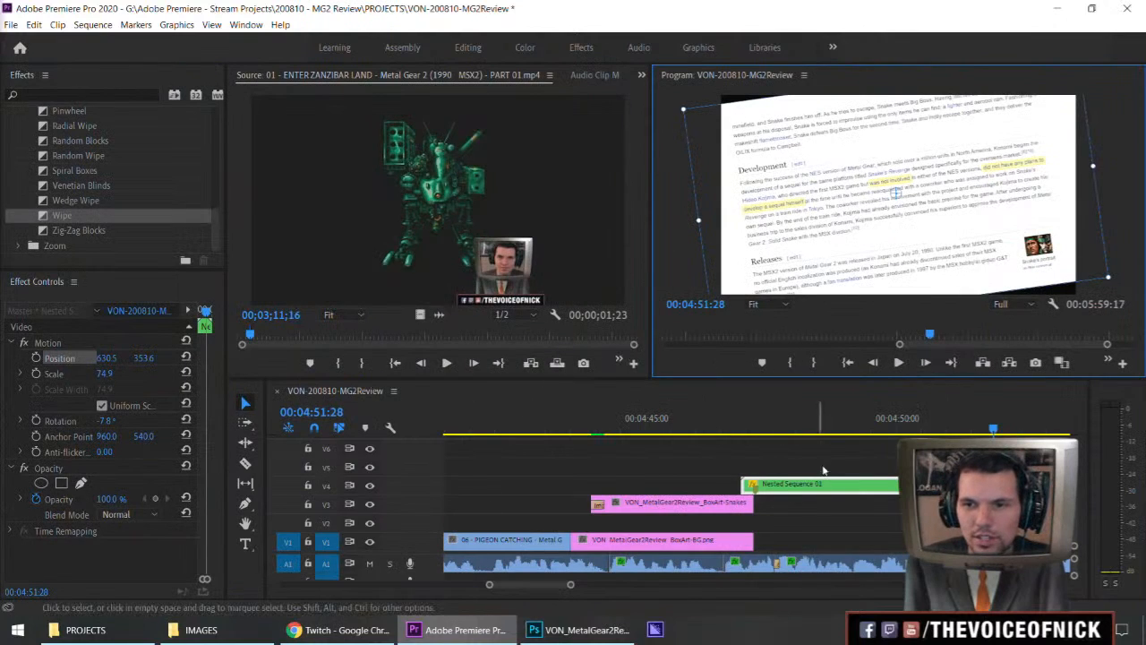
# Step: Place the Wikipedia-BG image on V2 beneath the nested clip and extend its end to the start of the IMG_3329 clip
pyautogui.click(862, 463)
pyautogui.press('-')
pyautogui.press('-')
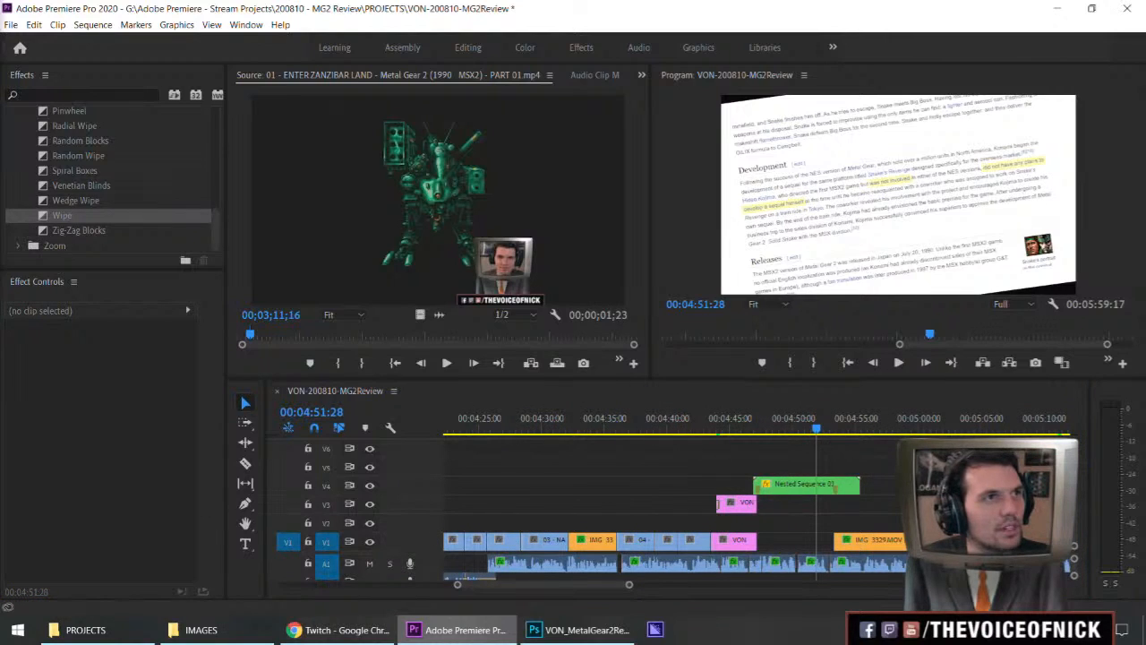
pyautogui.moveTo(788, 522); pyautogui.dragTo(827, 523)
pyautogui.press('=')
pyautogui.press('=')
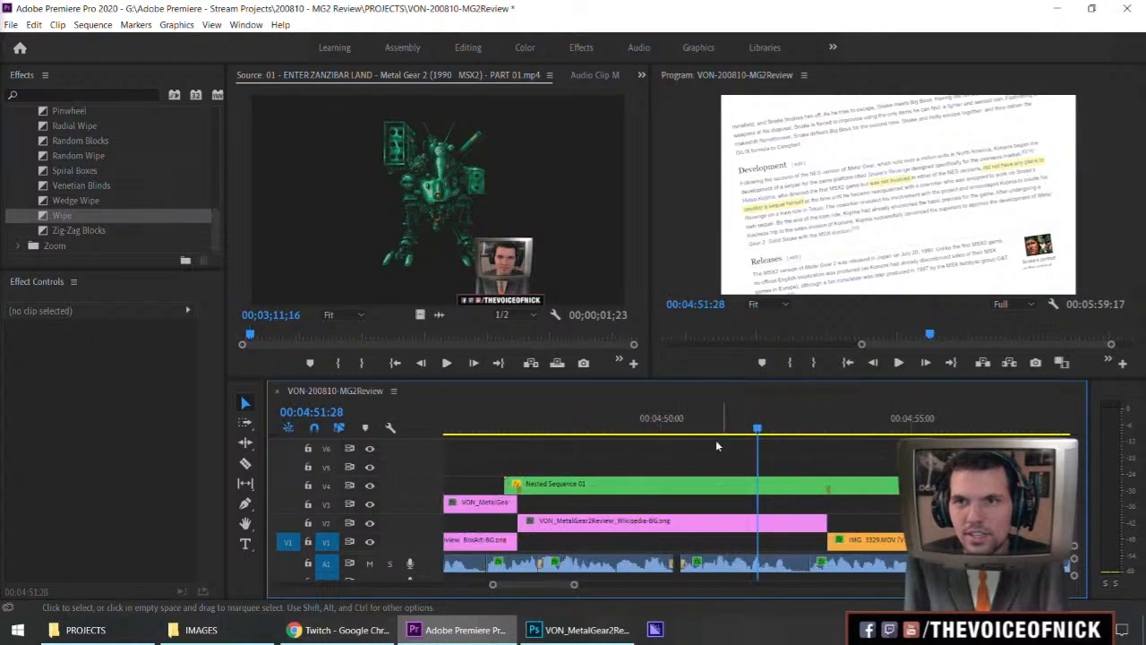
# Step: Preview the shot over the white background and enable scale keyframing on the nested clip at its beginning
pyautogui.moveTo(678, 428); pyautogui.dragTo(539, 425)
pyautogui.press('`')
pyautogui.press('space')
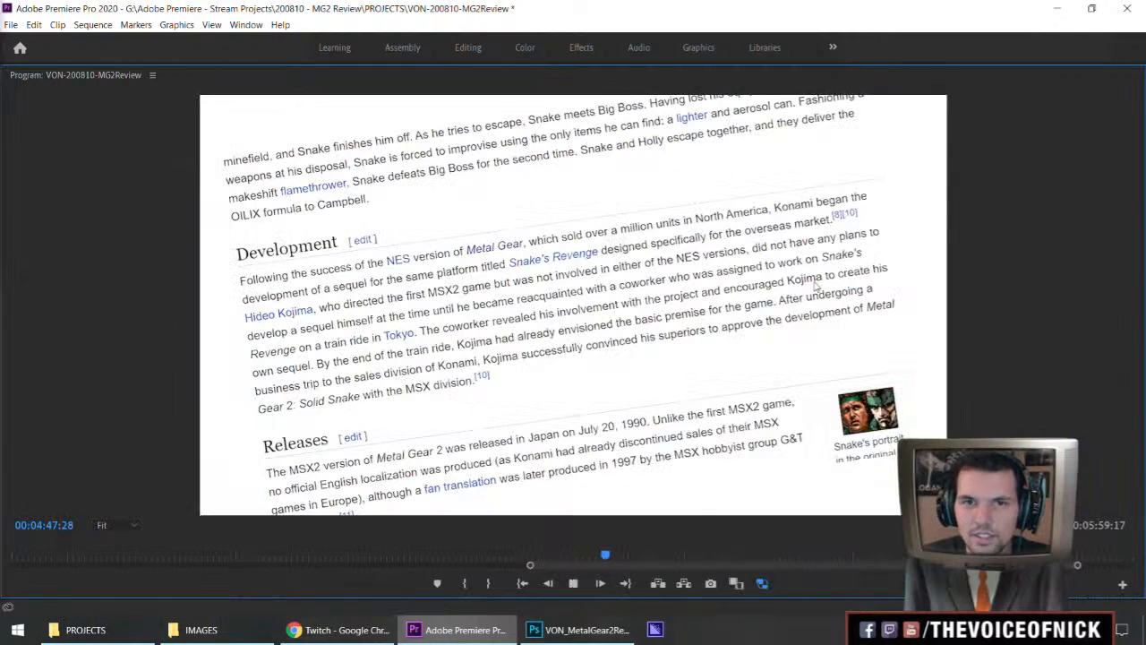
pyautogui.press('`')
pyautogui.press('space')
pyautogui.press('Up')
pyautogui.click(36, 373)
# Step: Add a second scale keyframe of about 80 to the nested clip at 00:04:53:09
pyautogui.press('Down')
pyautogui.press('Down')
pyautogui.press('Down')
pyautogui.press('Down')
pyautogui.press('Down')
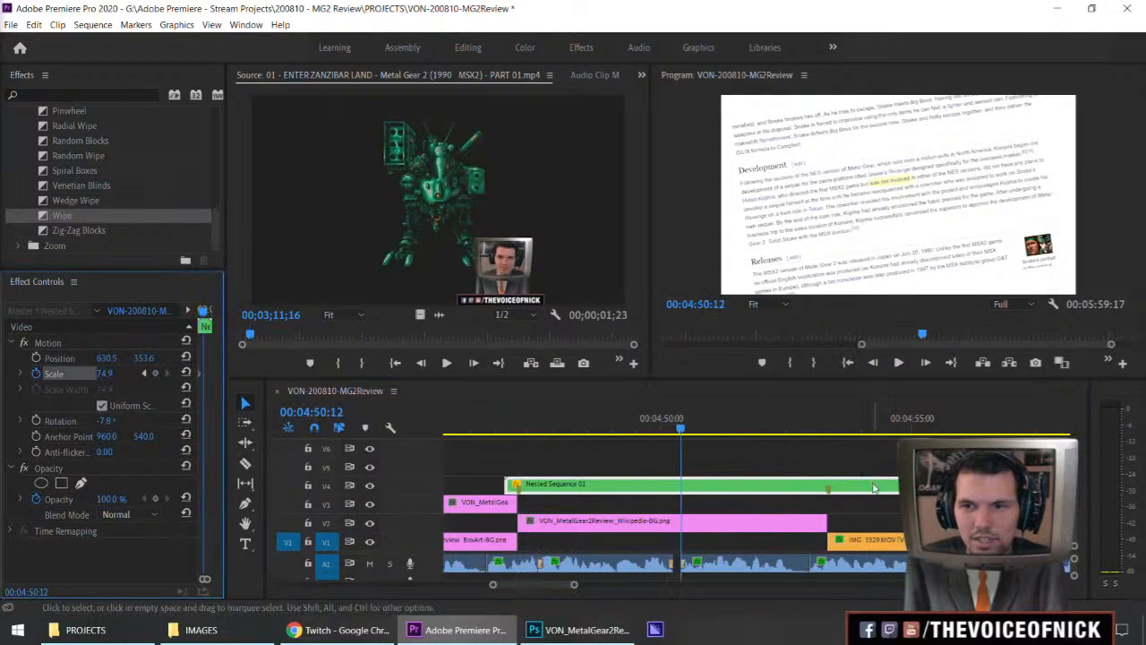
pyautogui.press('Left')
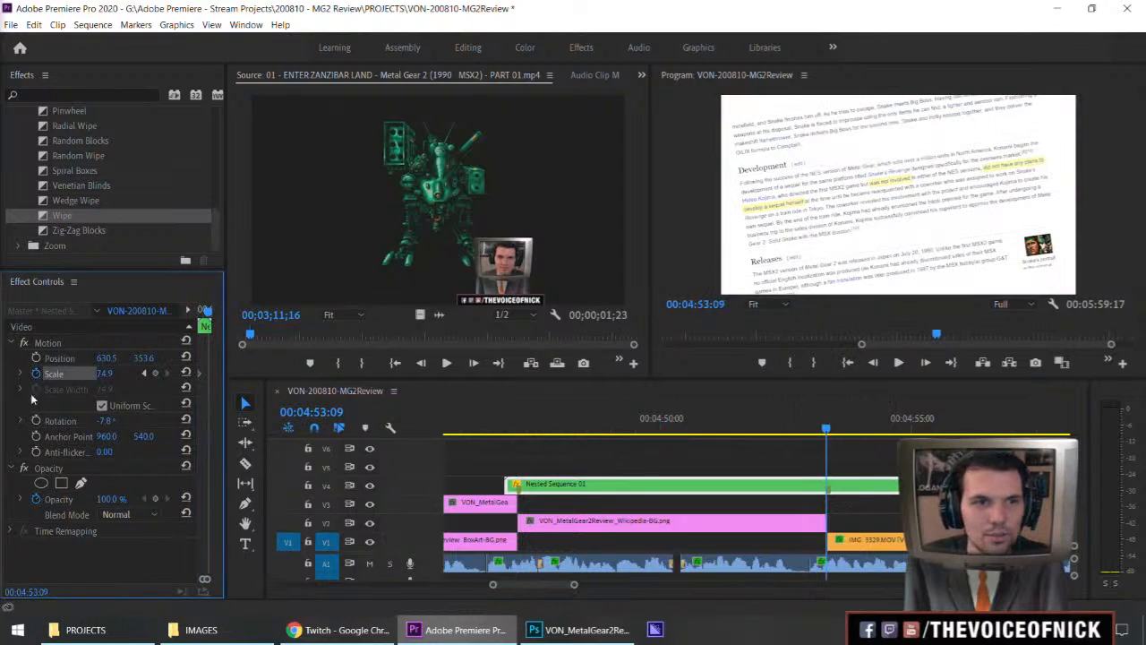
pyautogui.click(70, 359)
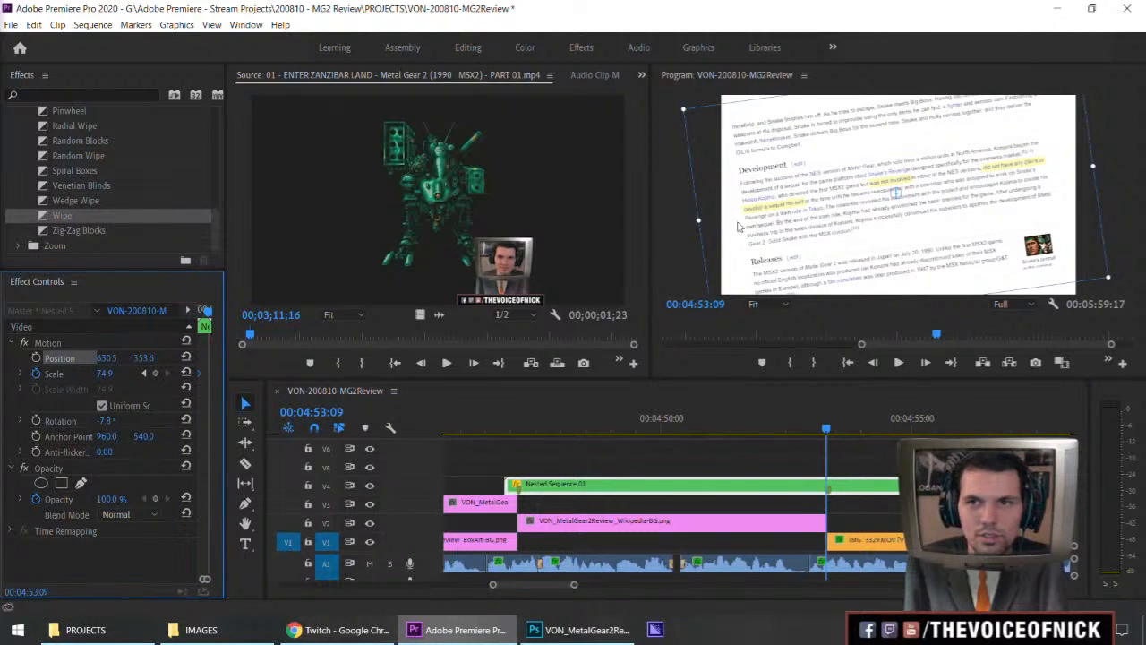
pyautogui.moveTo(701, 221); pyautogui.dragTo(688, 223)
# Step: Play back the slow zoom and fine-tune the nested clip's scale and horizontal position at the end keyframe
pyautogui.moveTo(601, 430); pyautogui.dragTo(507, 428)
pyautogui.press('`')
pyautogui.press('space')
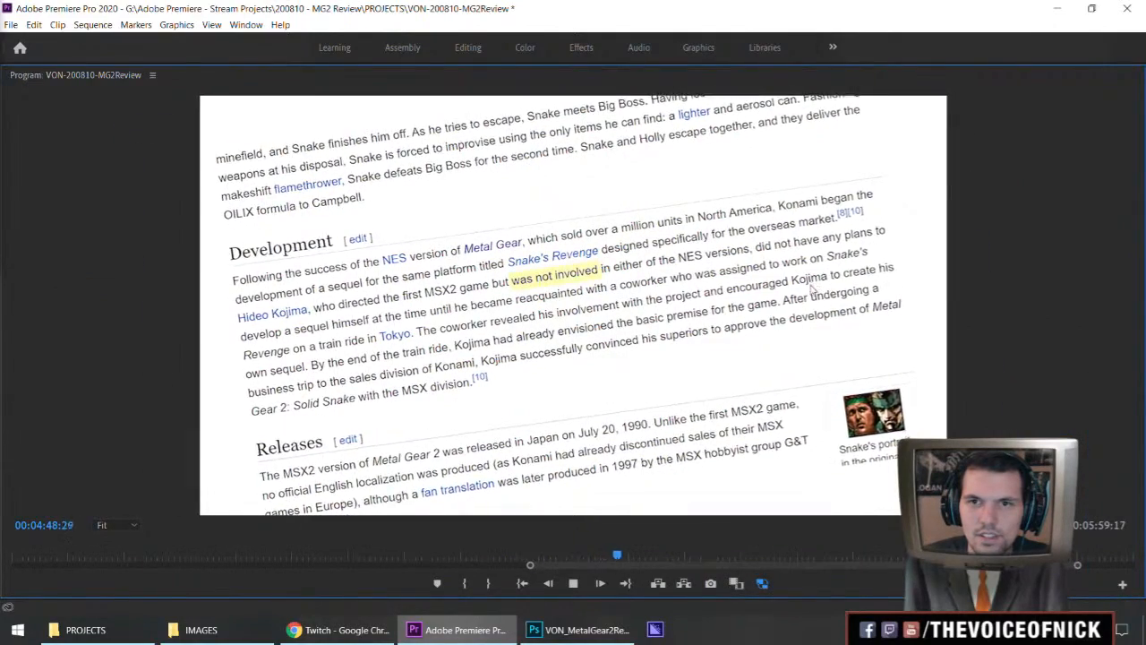
pyautogui.press('`')
pyautogui.press('space')
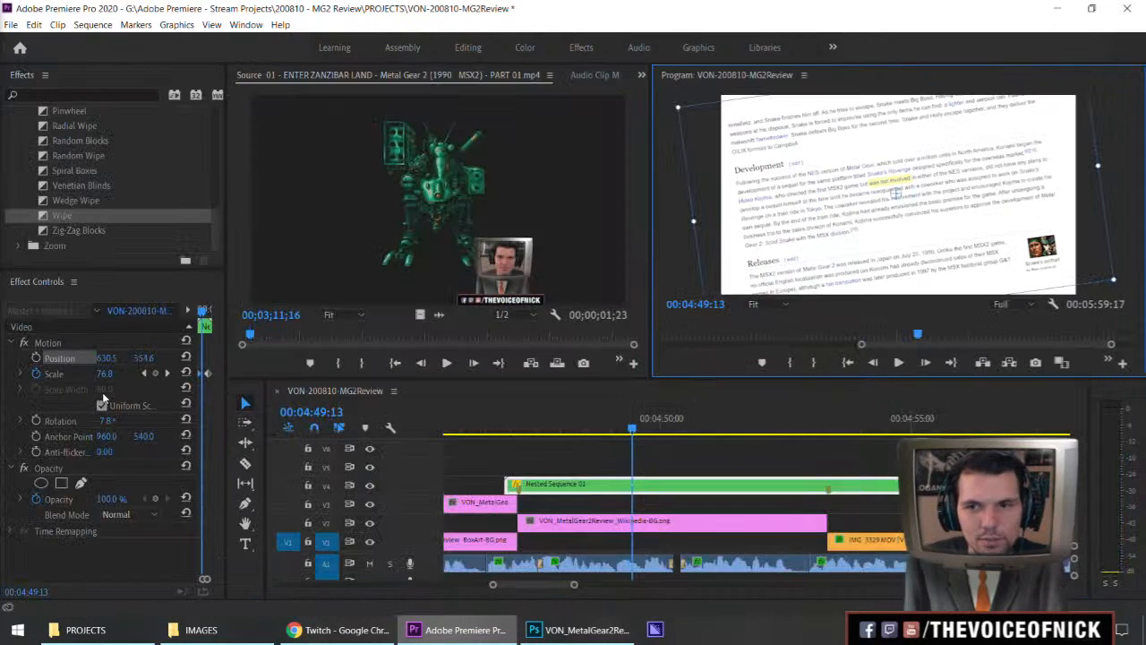
pyautogui.click(166, 373)
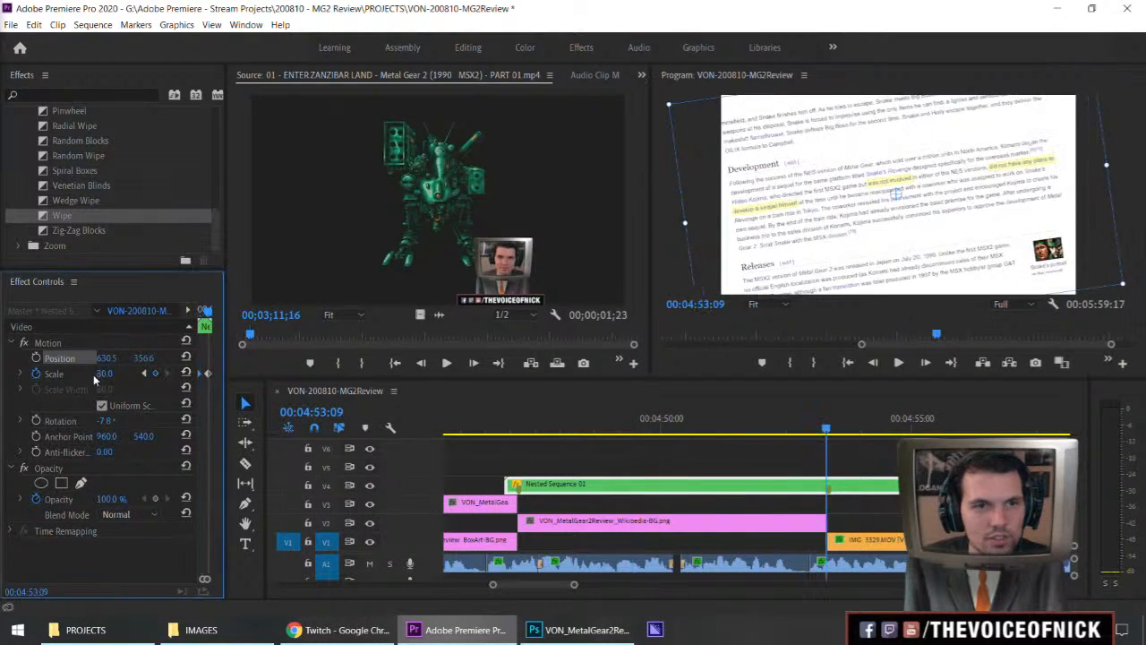
pyautogui.moveTo(105, 373)
pyautogui.mouseDown()
pyautogui.moveTo(94, 373)
pyautogui.moveTo(105, 373)
pyautogui.mouseUp()
pyautogui.press('`')
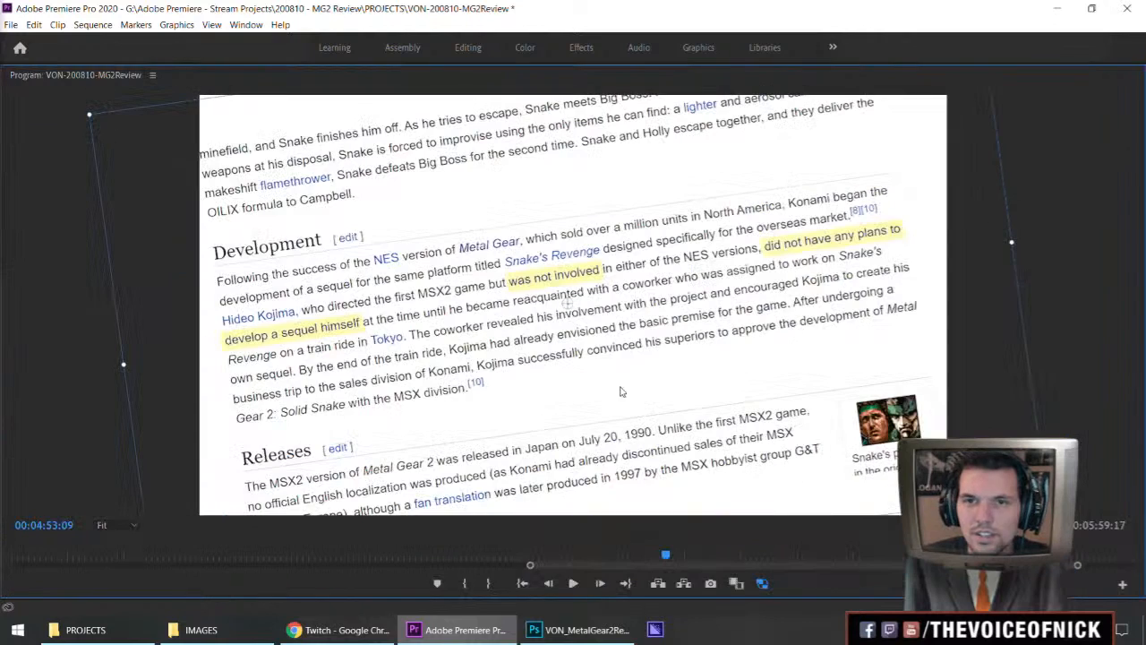
pyautogui.press('`')
pyautogui.moveTo(102, 360); pyautogui.dragTo(107, 359)
# Step: Trim the start and end of the nested clip on V4 to match the Wikipedia-BG clip on V2
pyautogui.press('`')
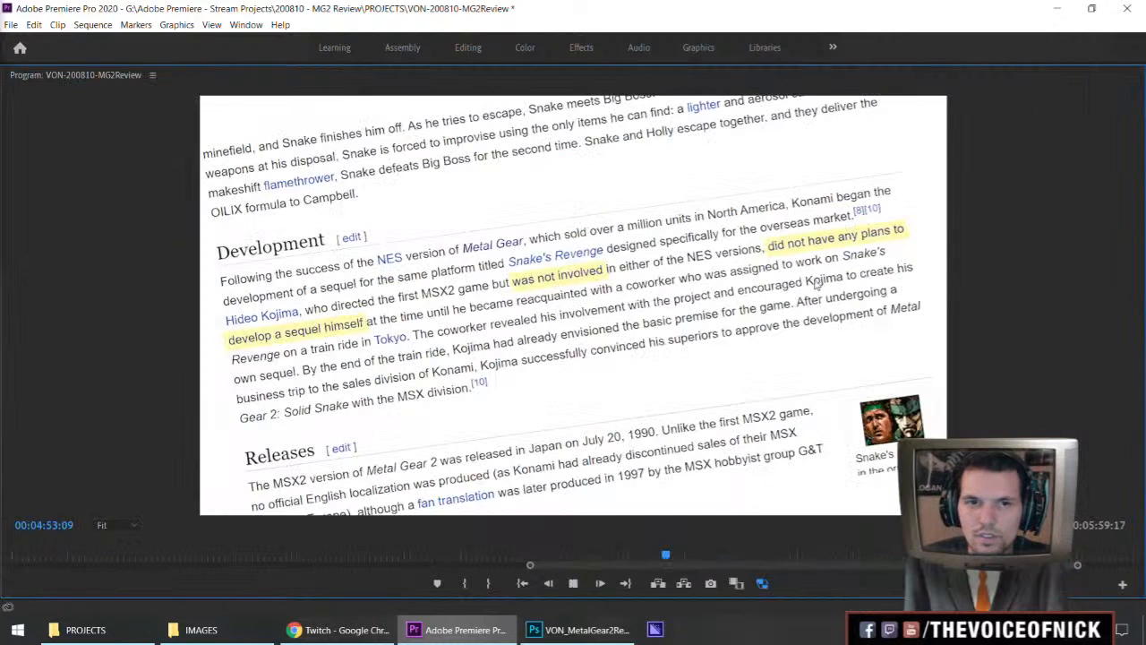
pyautogui.press('space')
pyautogui.press('space')
pyautogui.press('`')
pyautogui.moveTo(561, 429); pyautogui.dragTo(485, 428)
pyautogui.moveTo(497, 481); pyautogui.dragTo(514, 484)
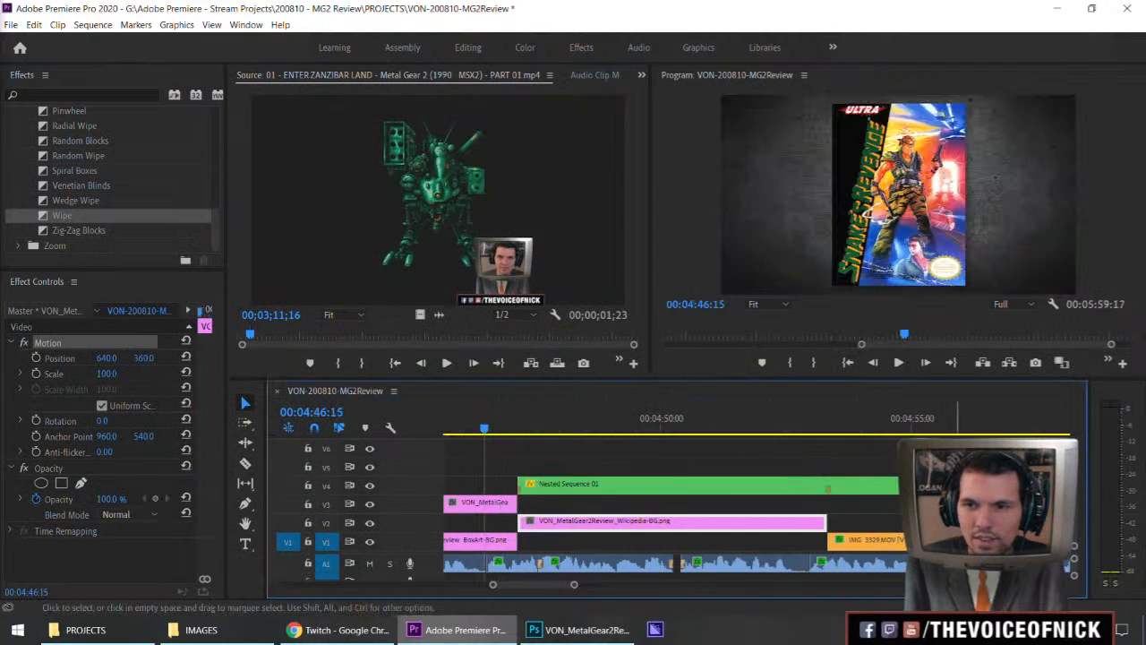
pyautogui.moveTo(896, 484); pyautogui.dragTo(826, 487)
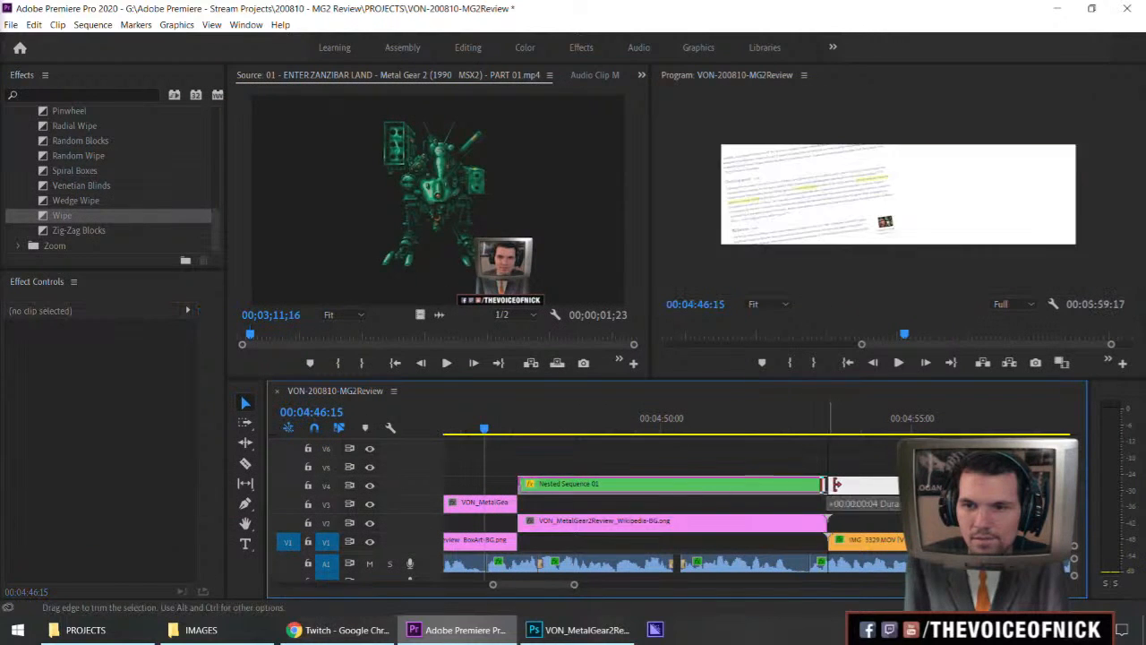
# Step: Play back the Wikipedia shot through the cut to the camera footage, and recheck the zoom from its beginning
pyautogui.press('`')
pyautogui.press('`')
pyautogui.press('`')
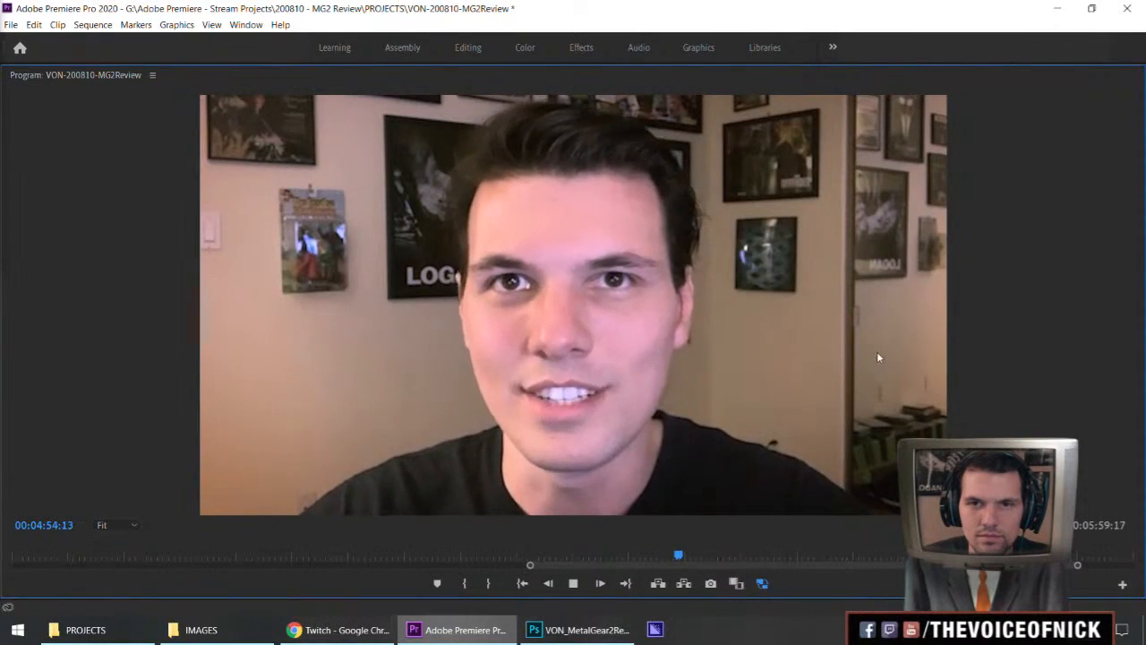
pyautogui.press('space')
pyautogui.press('`')
pyautogui.moveTo(665, 437); pyautogui.dragTo(619, 444)
pyautogui.moveTo(538, 434); pyautogui.dragTo(524, 439)
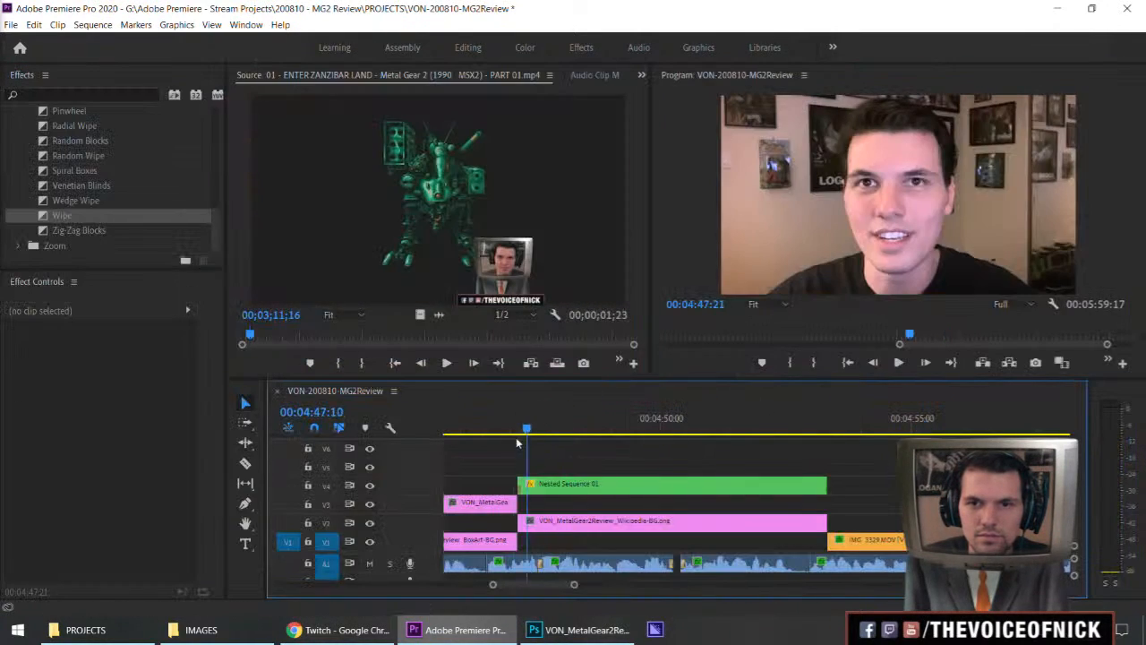
pyautogui.press('space')
pyautogui.press('`')
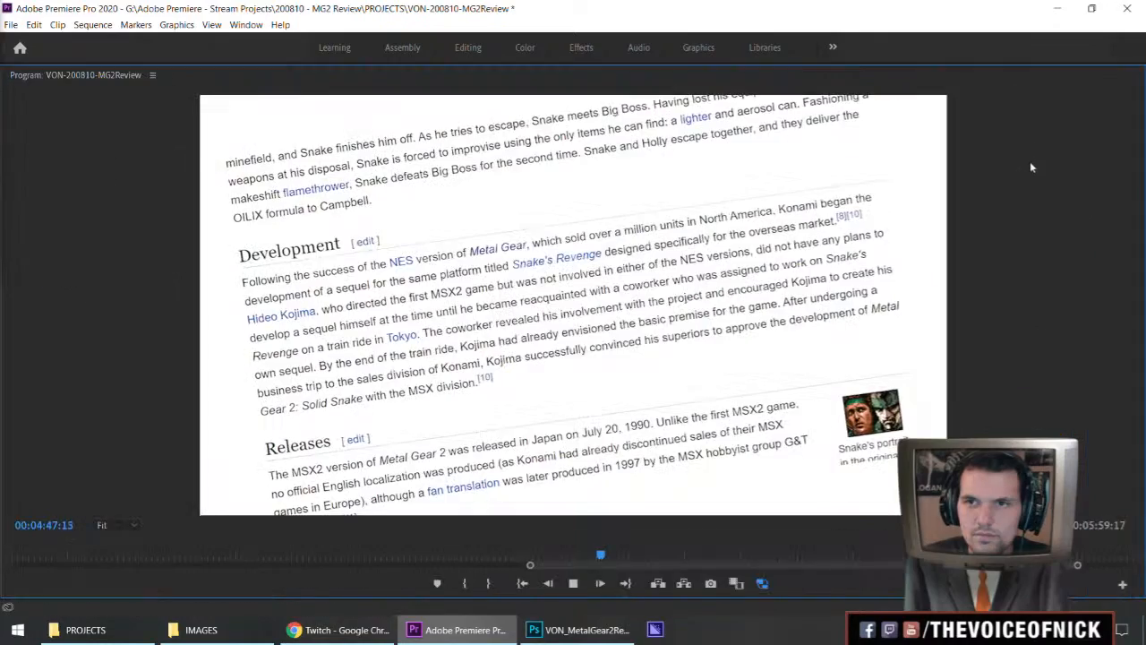
pyautogui.press('space')
pyautogui.press('`')
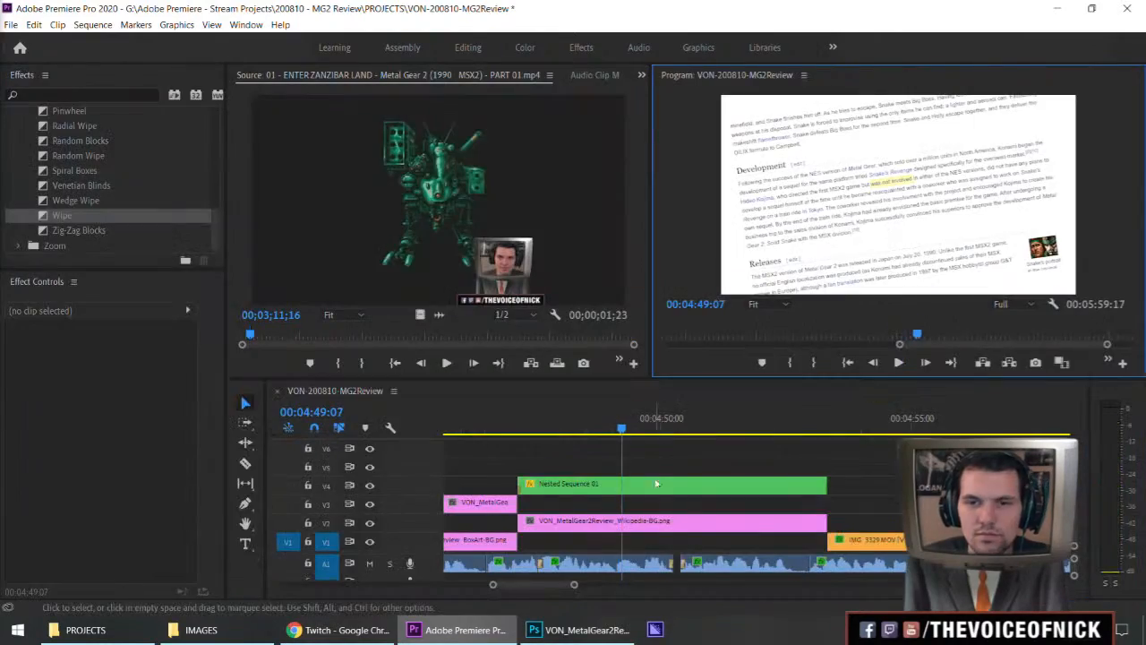
# Step: Switch to Photoshop, duplicate the NotInvolved highlight layer below the original and move the copy over "Hideo Kojima, who"
pyautogui.click(582, 630)
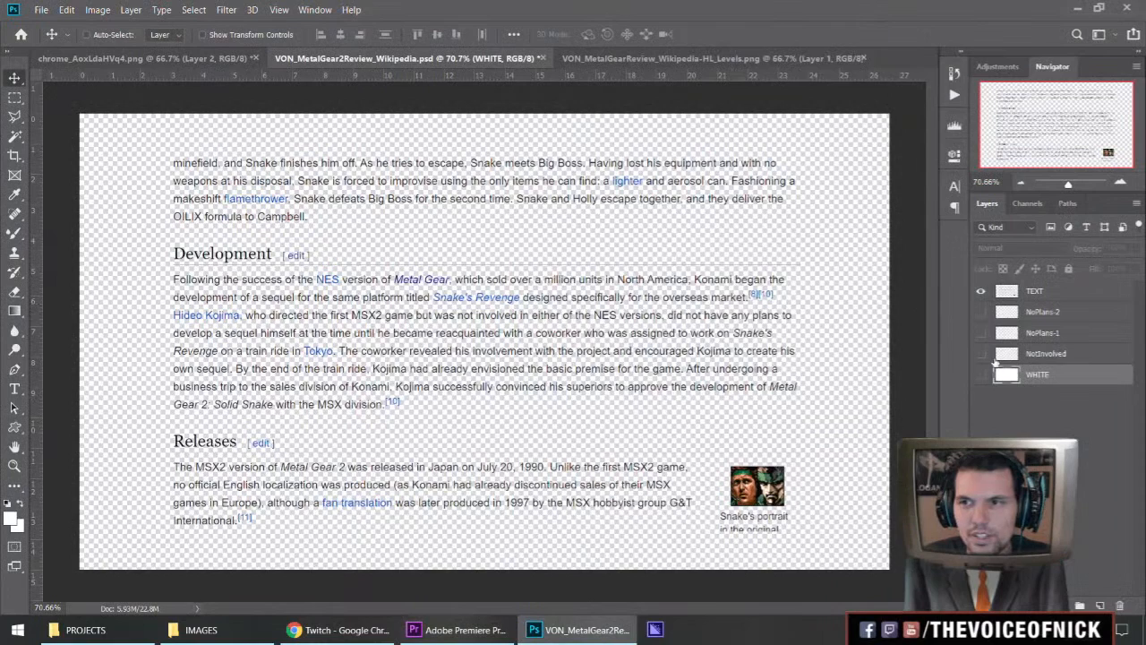
pyautogui.click(1021, 361)
pyautogui.moveTo(1046, 365); pyautogui.dragTo(1037, 380)
pyautogui.moveTo(469, 327); pyautogui.dragTo(210, 333)
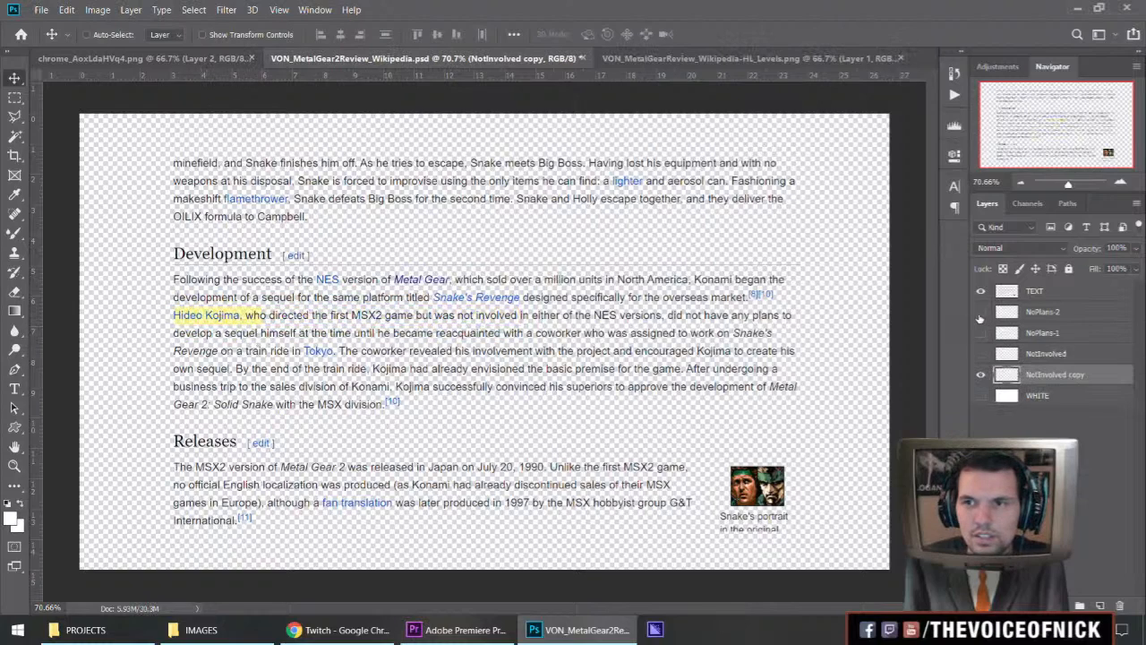
# Step: Nudge the NotInvolved copy highlight into line with the text and narrow it to cover only "Hideo Kojima,"
pyautogui.scroll(9, 215, 302)
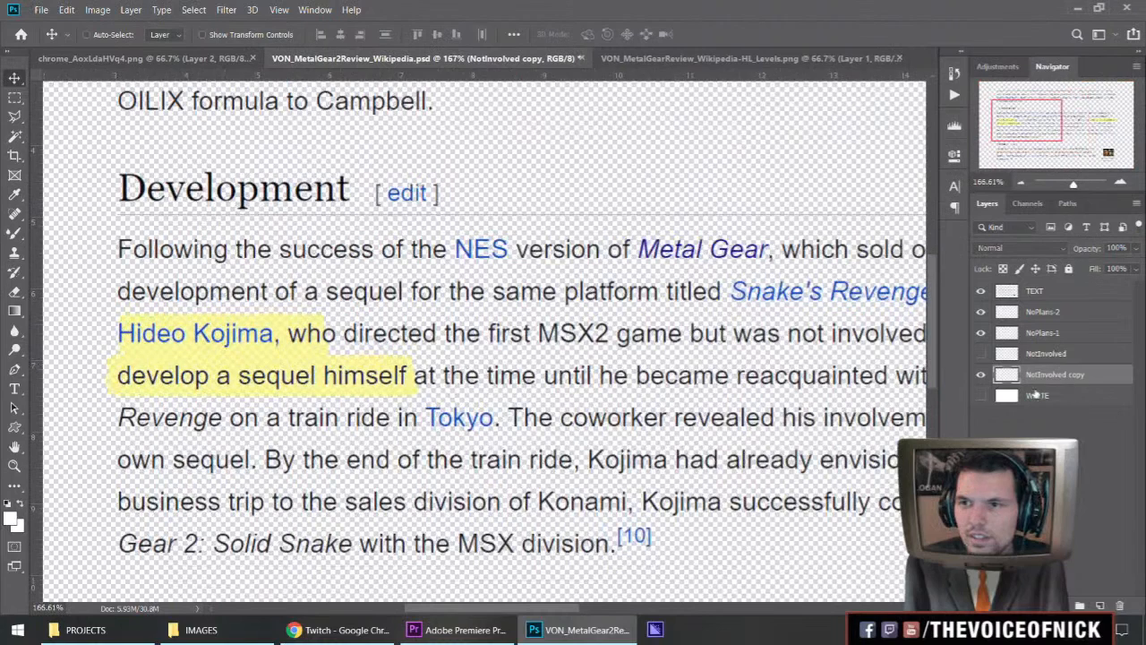
pyautogui.moveTo(243, 356)
pyautogui.mouseDown()
pyautogui.moveTo(211, 350)
pyautogui.moveTo(243, 347)
pyautogui.mouseUp()
pyautogui.hotkey('shift', 'Left')
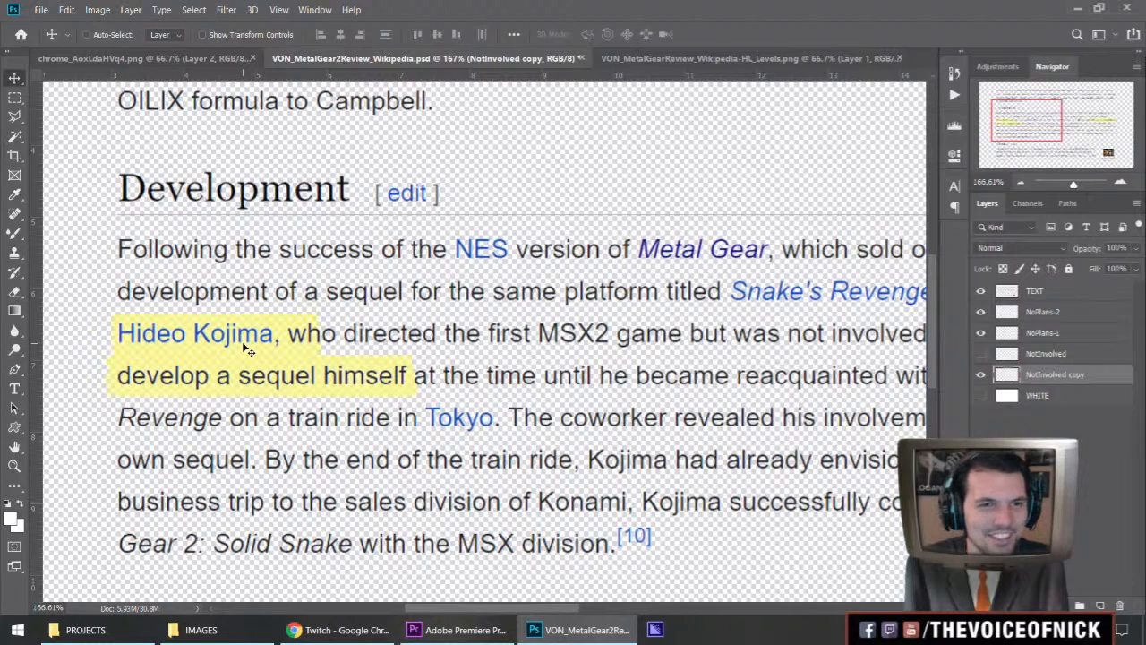
pyautogui.hotkey('ctrl', 't')
pyautogui.moveTo(315, 333); pyautogui.dragTo(274, 335)
pyautogui.press('Return')
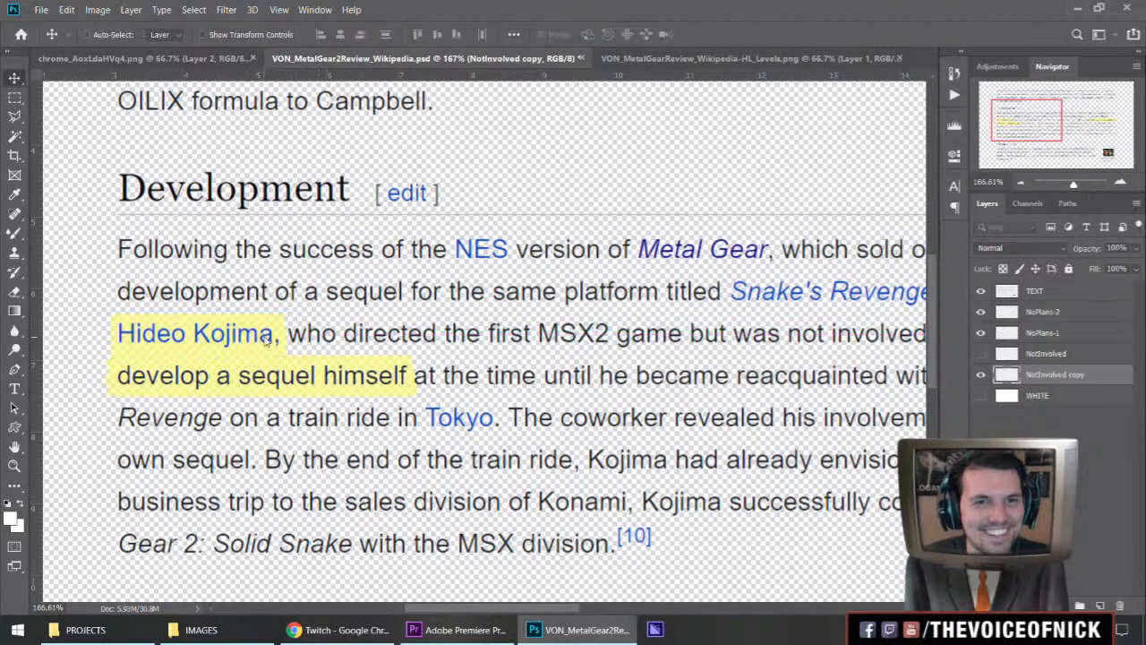
# Step: Rename the NotInvolved copy layer to Kojima and hide every other layer
pyautogui.scroll(-5, 211, 339)
pyautogui.scroll(6, 211, 339)
pyautogui.scroll(-11, 211, 339)
pyautogui.scroll(3, 211, 340)
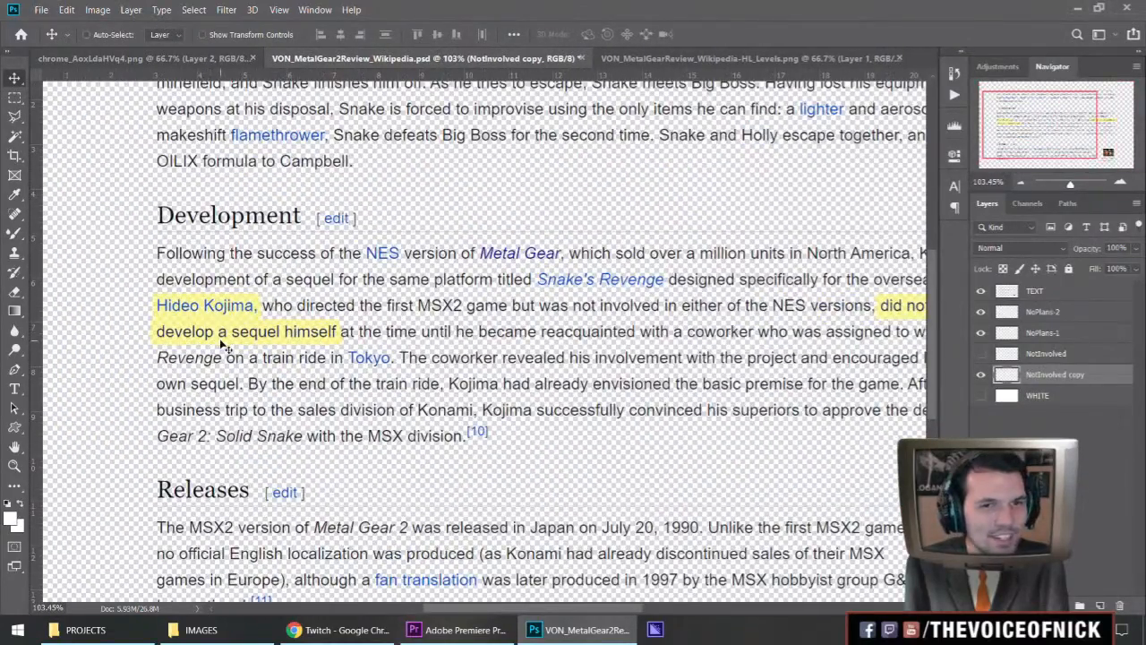
pyautogui.scroll(1, 221, 334)
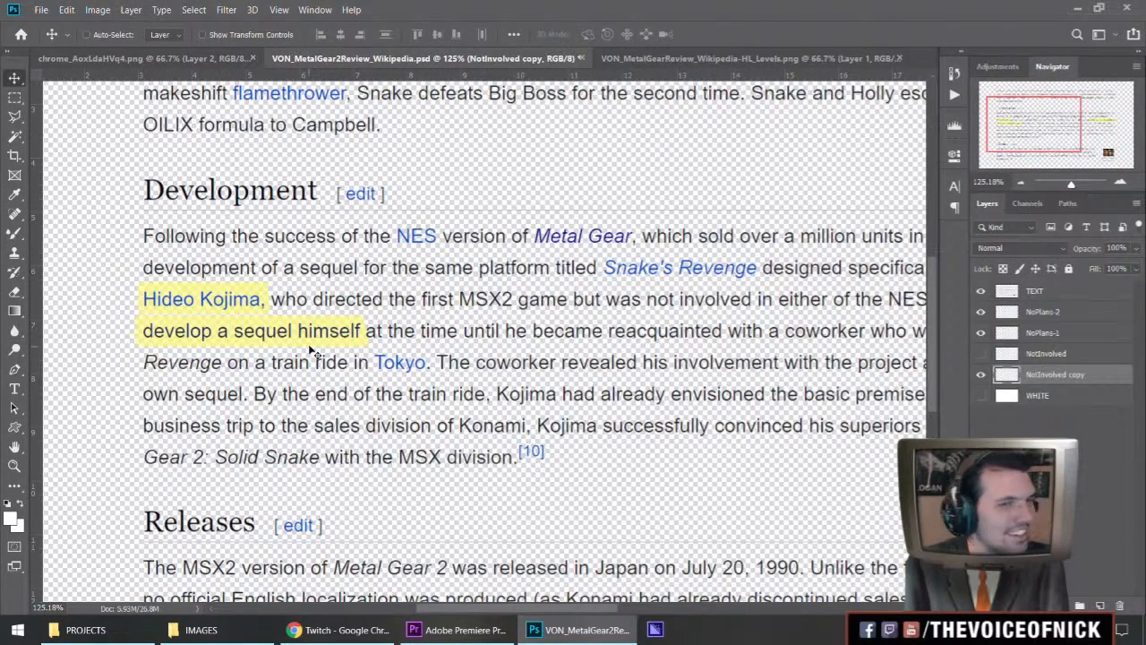
pyautogui.scroll(-3, 312, 345)
pyautogui.scroll(4, 309, 332)
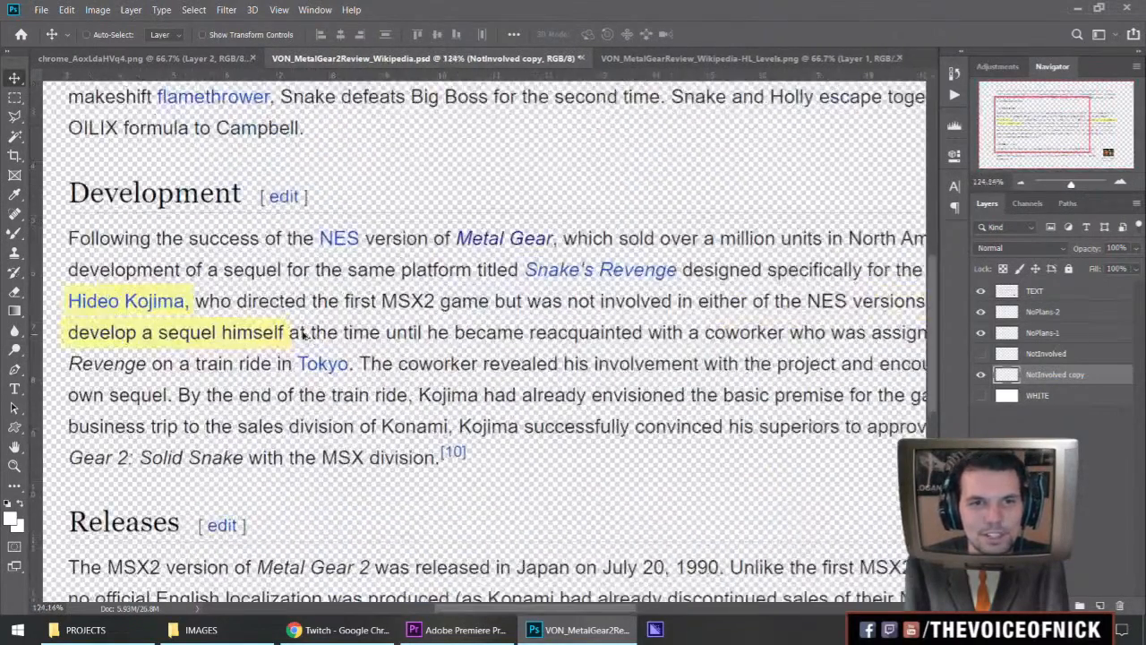
pyautogui.scroll(-1, 302, 328)
pyautogui.moveTo(448, 332); pyautogui.dragTo(503, 337)
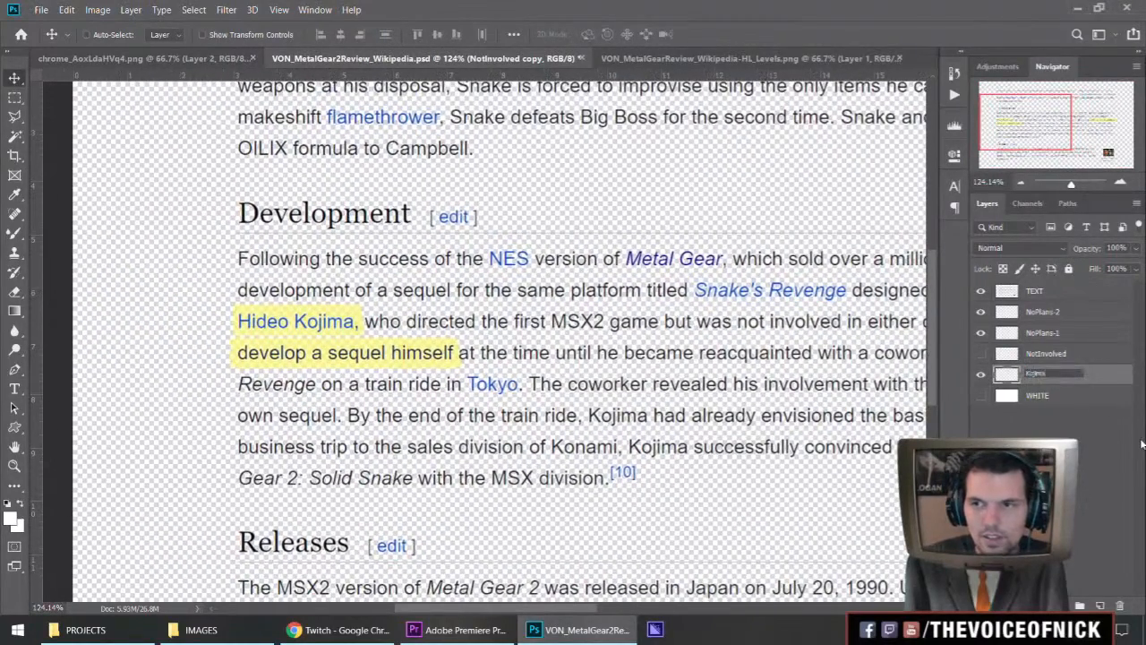
pyautogui.press('Return')
pyautogui.click(981, 291)
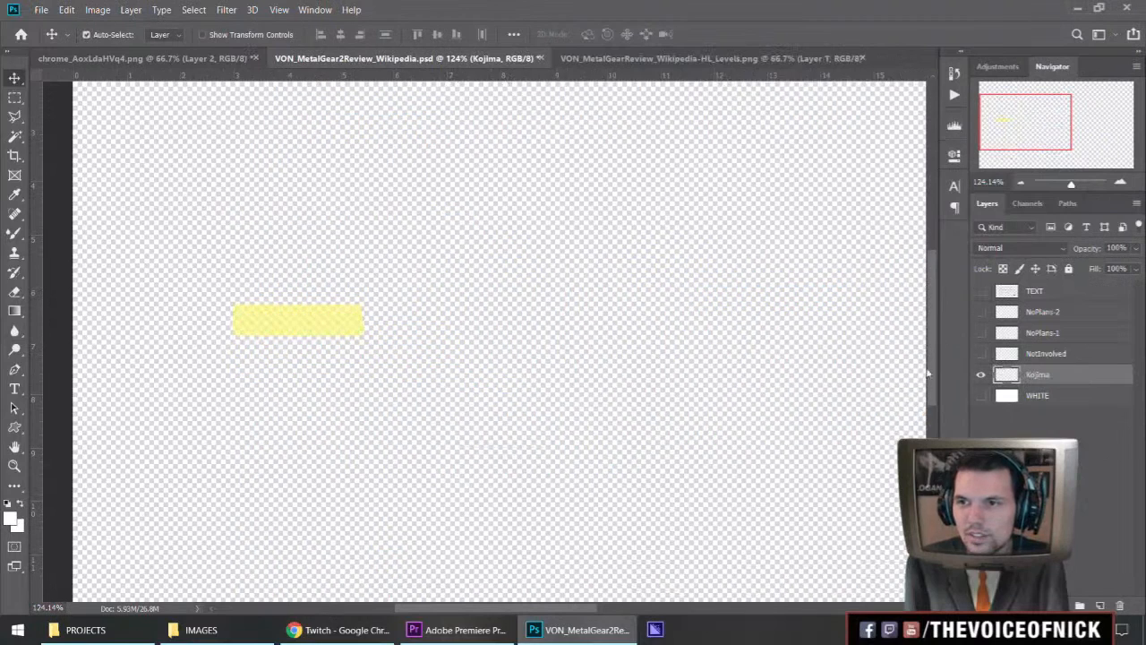
# Step: Save the isolated highlight as a PNG named VON_MetalGear2Review_Wikipedia-03_Kojima in the Wikipedia images folder
pyautogui.hotkey('ctrl', 'shift', 's')
pyautogui.click(226, 349)
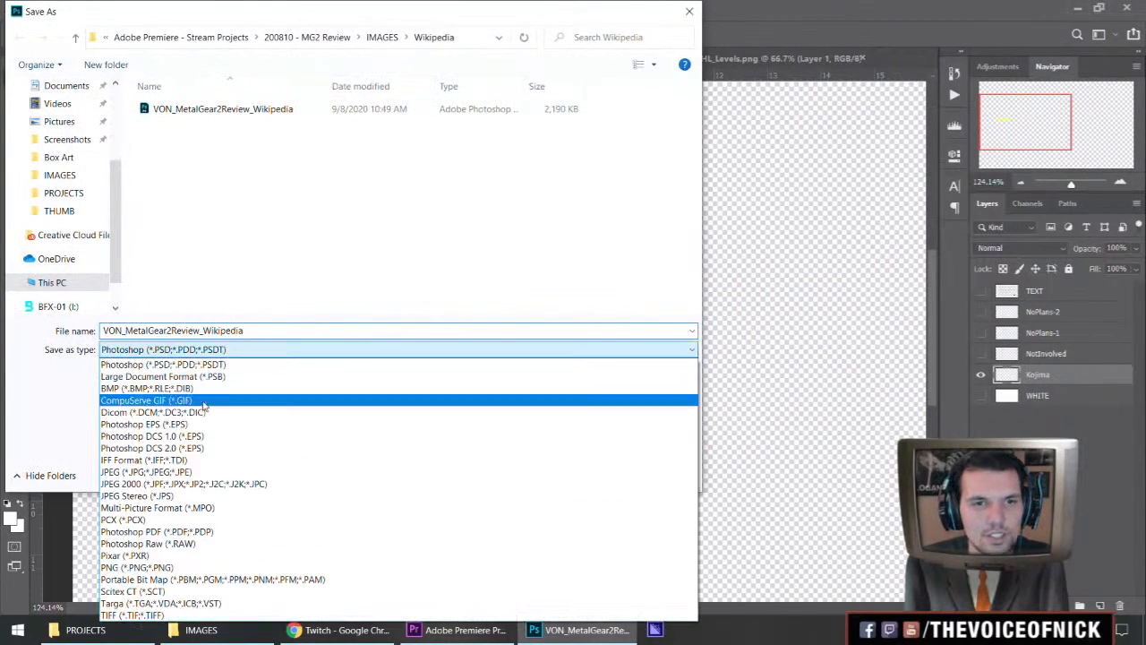
pyautogui.click(224, 616)
pyautogui.click(287, 143)
pyautogui.doubleClick(269, 331)
pyautogui.write('03-')
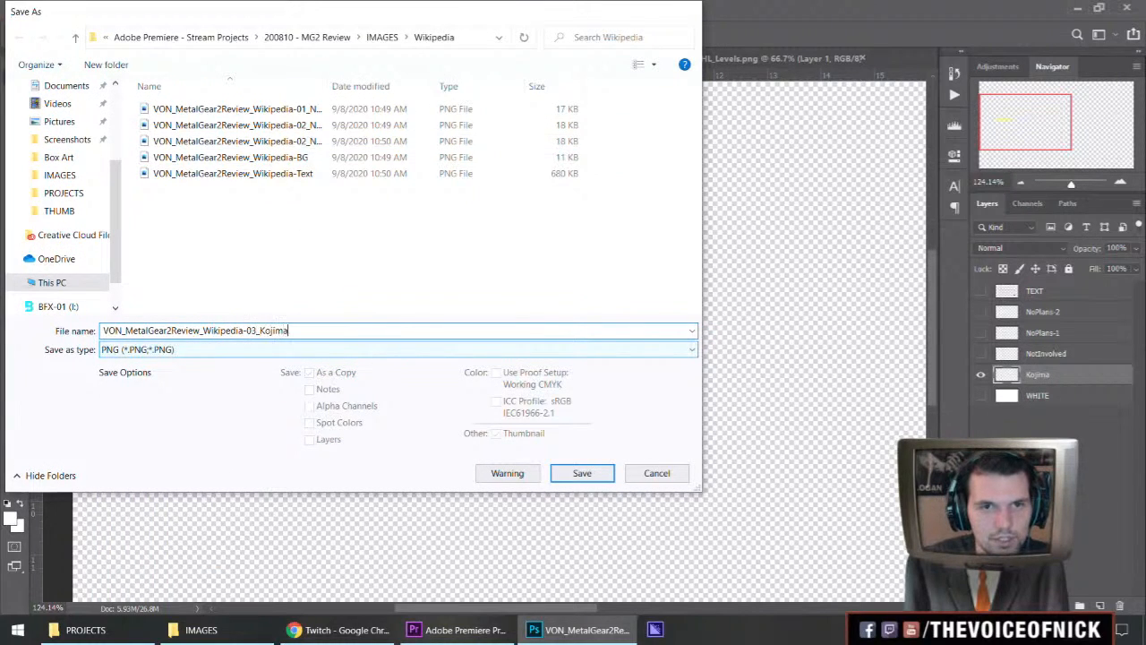
pyautogui.write('Kojima')
pyautogui.press('Return')
pyautogui.press('Return')
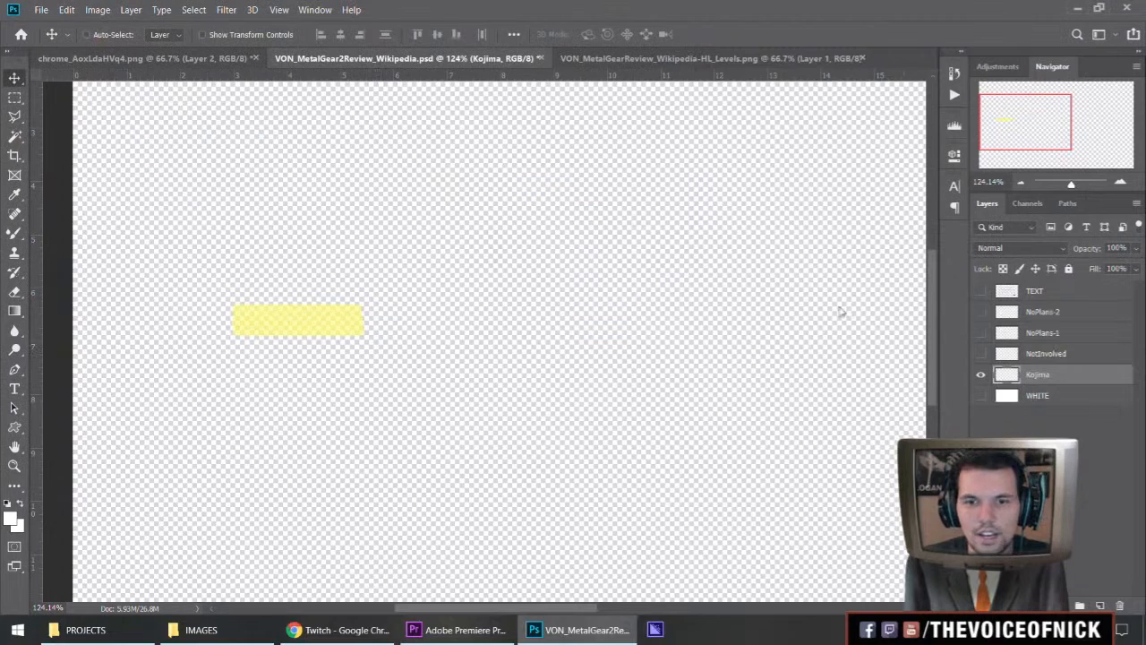
# Step: Switch to Premiere Pro, inspect the highlight clips at the beginning of Nested Sequence 01 and return to the main sequence
pyautogui.click(458, 629)
pyautogui.doubleClick(634, 486)
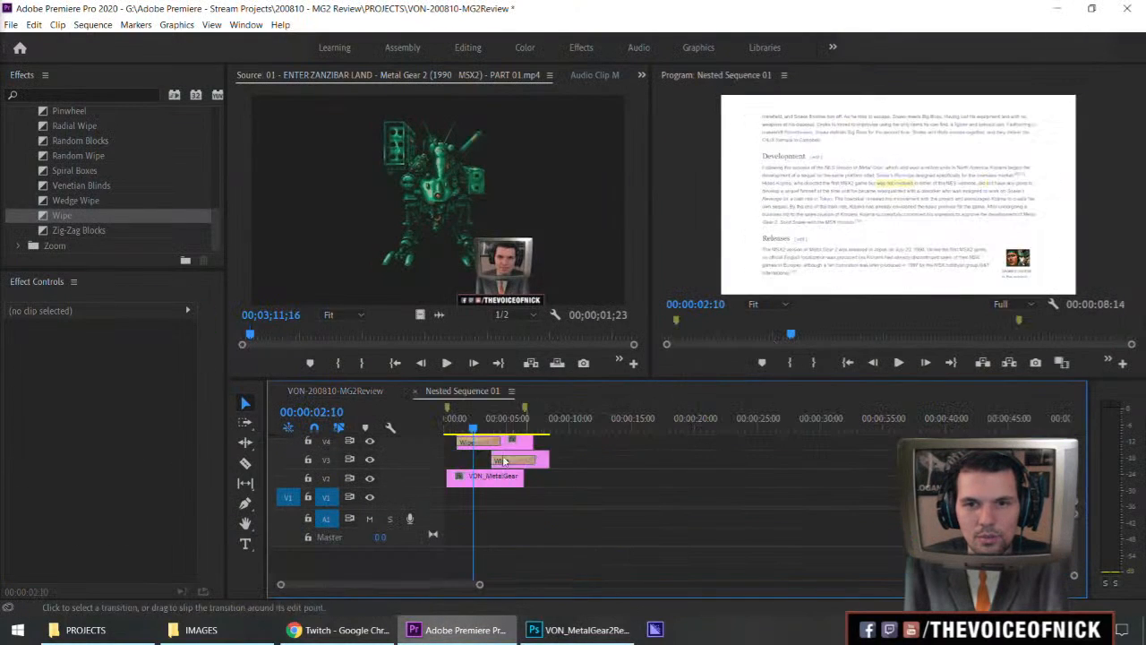
pyautogui.moveTo(472, 425); pyautogui.dragTo(448, 424)
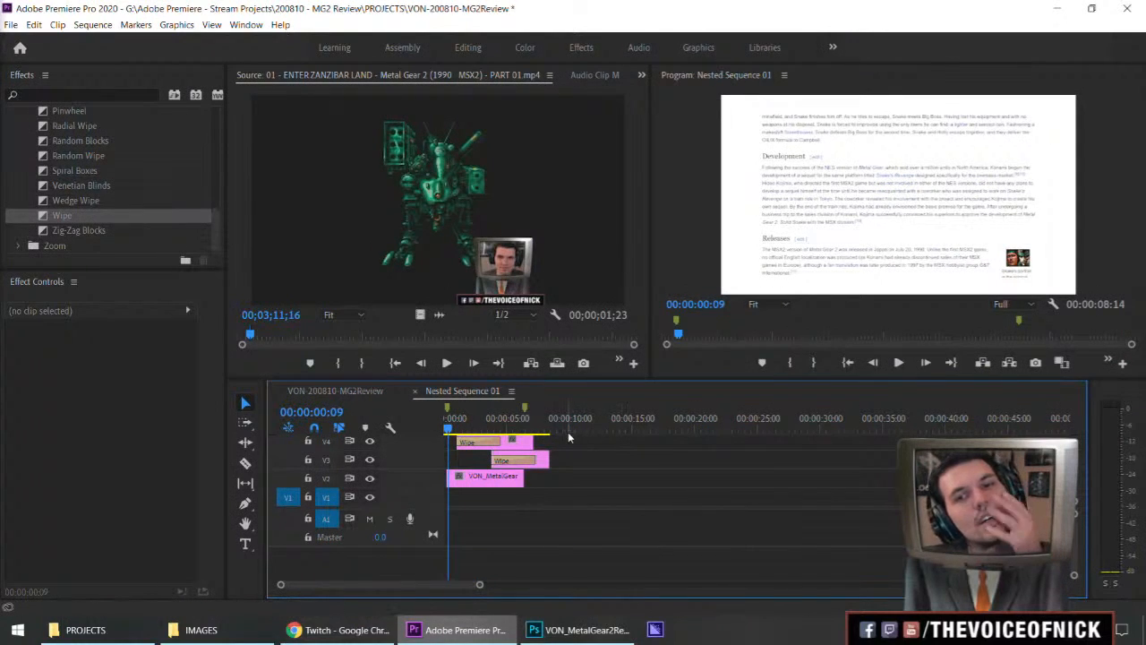
pyautogui.moveTo(616, 444); pyautogui.dragTo(459, 494)
pyautogui.click(366, 396)
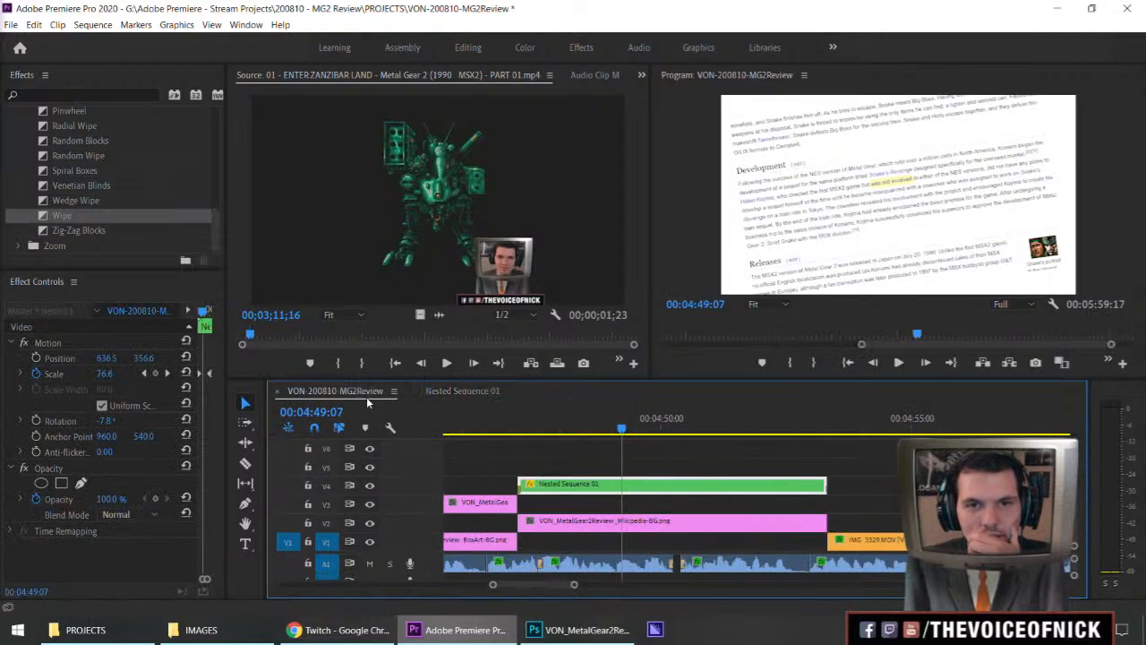
# Step: Import the Wikipedia-03_Kojima PNG and place it on V5 above the nested clip
pyautogui.click(535, 446)
pyautogui.click(550, 485)
pyautogui.click(550, 462)
pyautogui.press('Up')
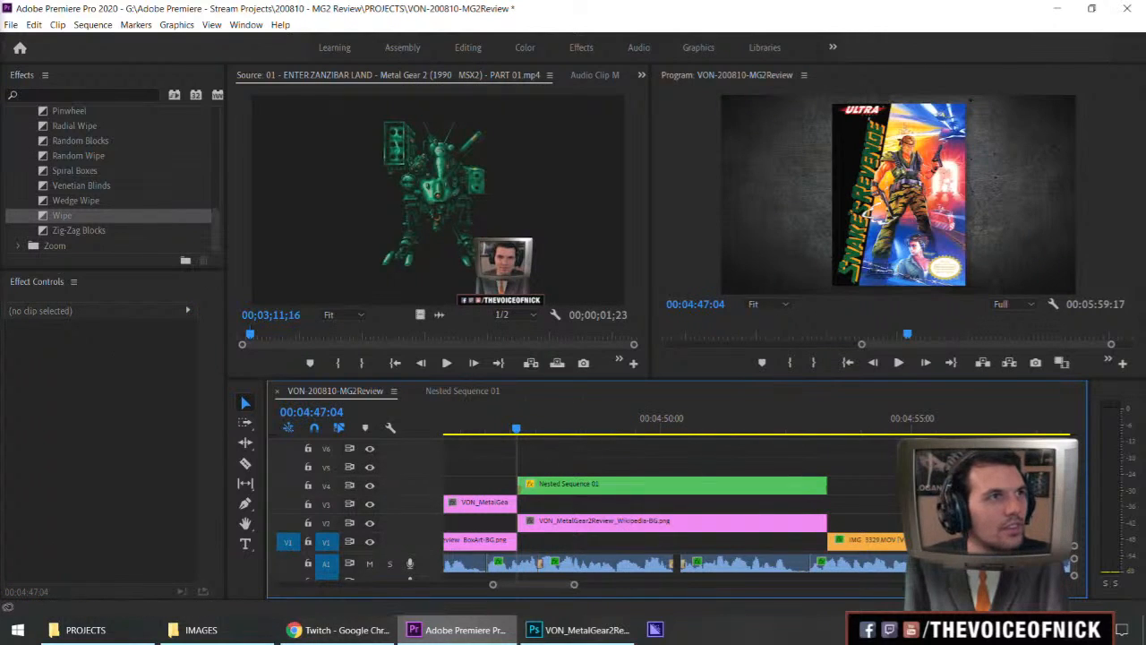
pyautogui.hotkey('ctrl', 'i')
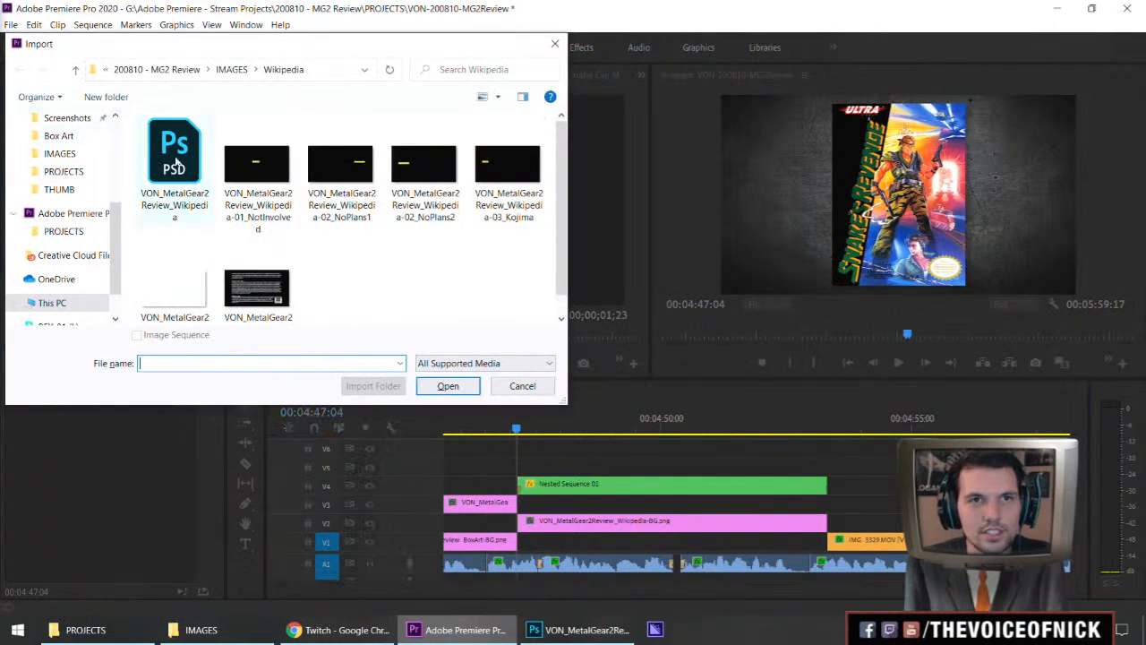
pyautogui.click(269, 186)
pyautogui.press('Return')
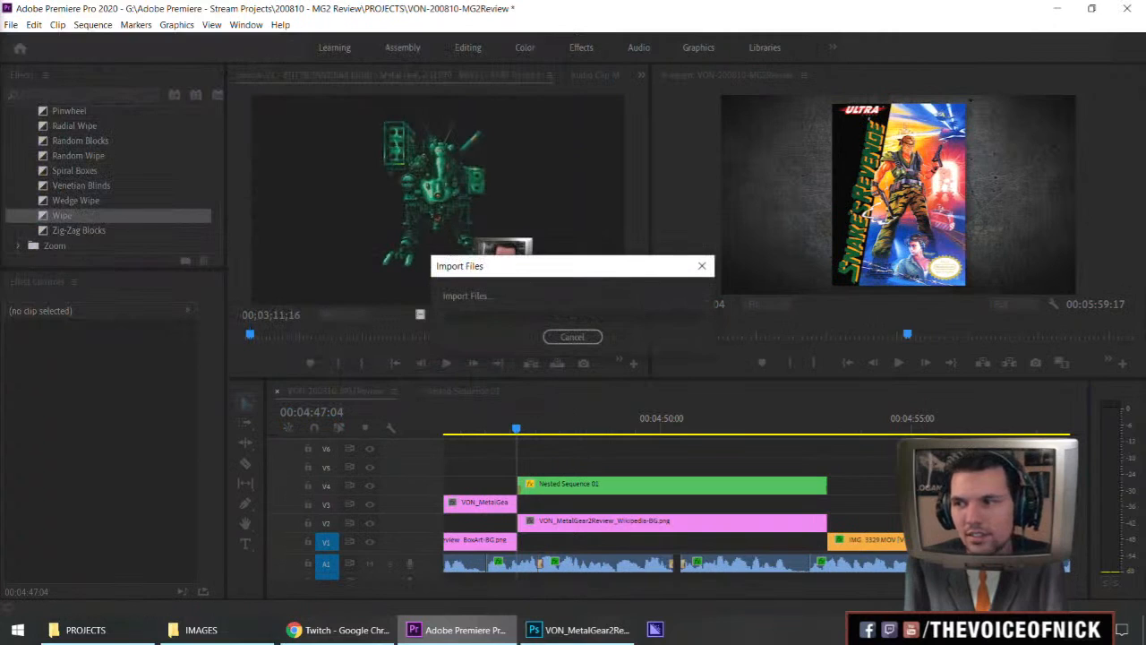
pyautogui.moveTo(94, 94); pyautogui.dragTo(486, 467)
# Step: Copy the Wipe transition from a highlight clip in Nested Sequence 01 and paste it at the start of the Kojima clip
pyautogui.click(504, 428)
pyautogui.doubleClick(532, 490)
pyautogui.click(513, 462)
pyautogui.click(356, 394)
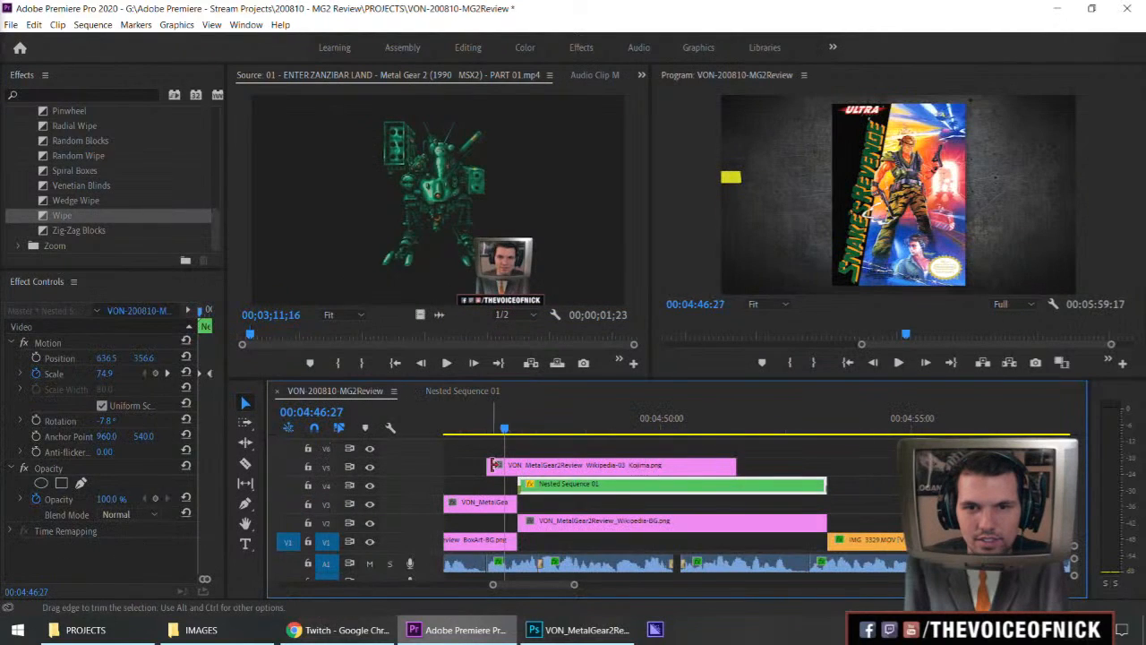
pyautogui.click(490, 465)
pyautogui.hotkey('ctrl', 'v')
# Step: Play back the start of the Wikipedia shot in a maximized preview to check the Kojima highlight's wipe
pyautogui.moveTo(517, 432); pyautogui.dragTo(523, 435)
pyautogui.press('space')
pyautogui.press('`')
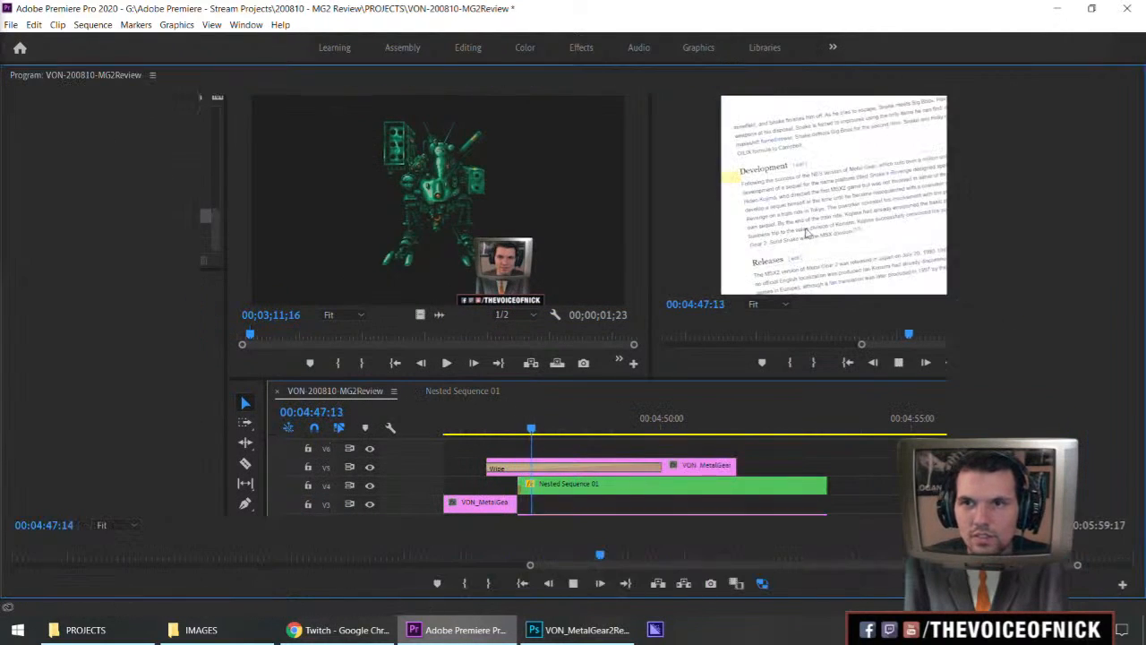
pyautogui.press('space')
pyautogui.press('`')
# Step: Shift the Kojima clip on V5 so it starts shortly after the nested clip begins, playing back the shot between moves
pyautogui.moveTo(549, 467); pyautogui.dragTo(581, 468)
pyautogui.press('Up')
pyautogui.press('`')
pyautogui.press('space')
pyautogui.press('space')
pyautogui.press('`')
pyautogui.moveTo(705, 469); pyautogui.dragTo(725, 469)
# Step: Apply Set to Frame Size to the Kojima highlight clip on V5
pyautogui.click(526, 422)
pyautogui.press('-')
pyautogui.press('=')
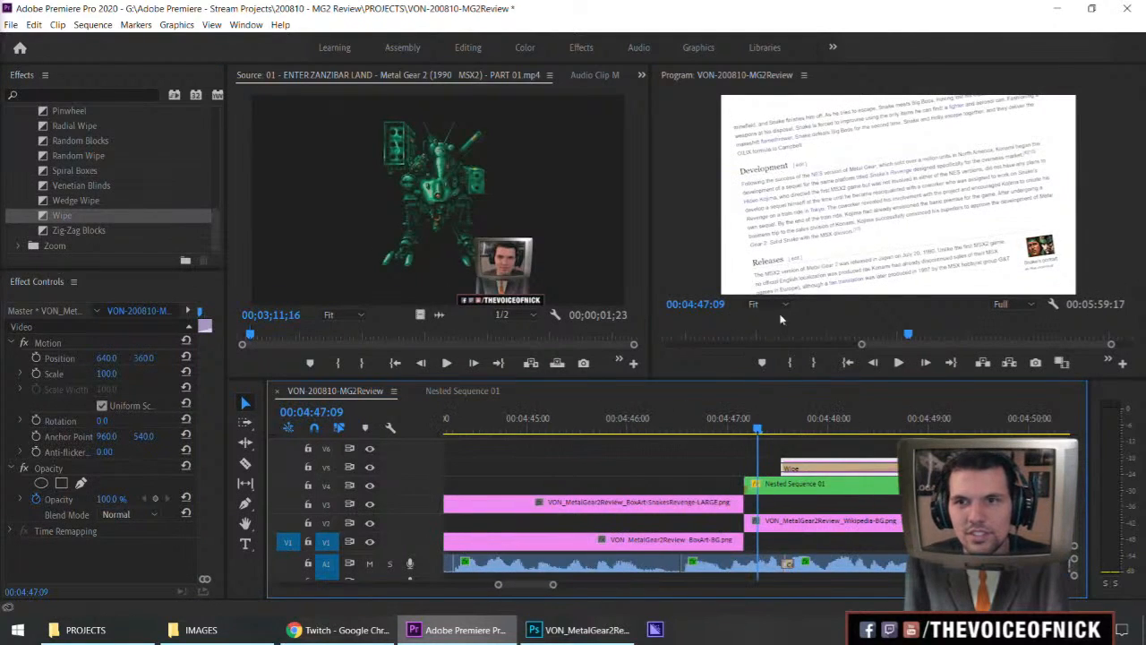
pyautogui.click(760, 430)
pyautogui.moveTo(761, 435); pyautogui.dragTo(742, 432)
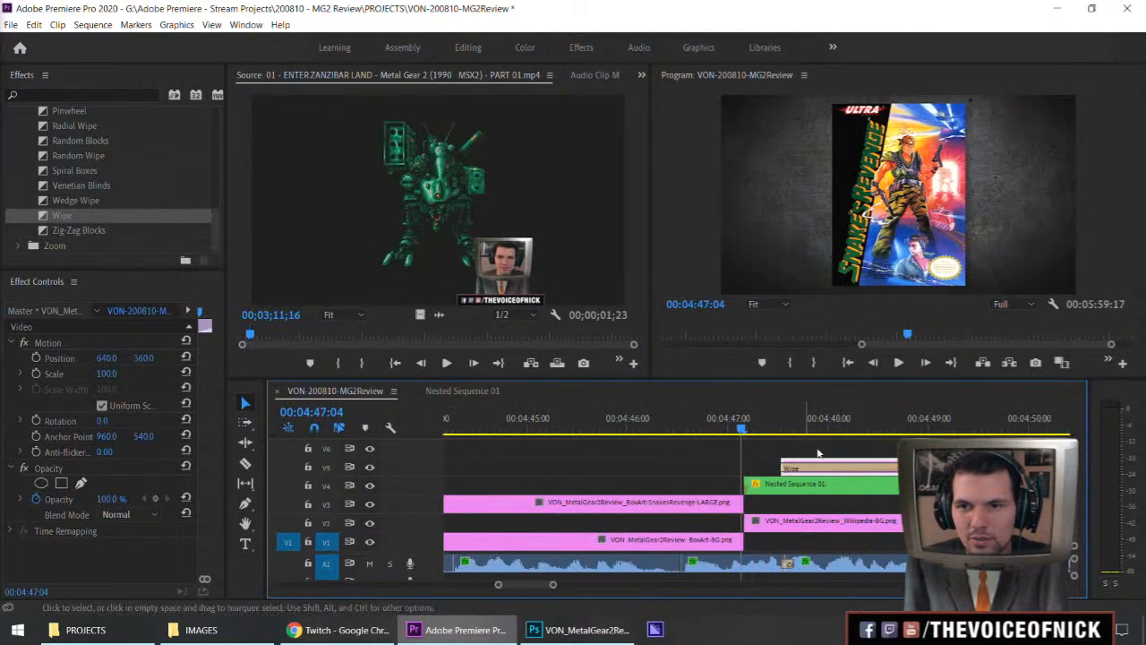
pyautogui.click(810, 453)
pyautogui.press('-')
pyautogui.press('-')
pyautogui.rightClick(874, 466)
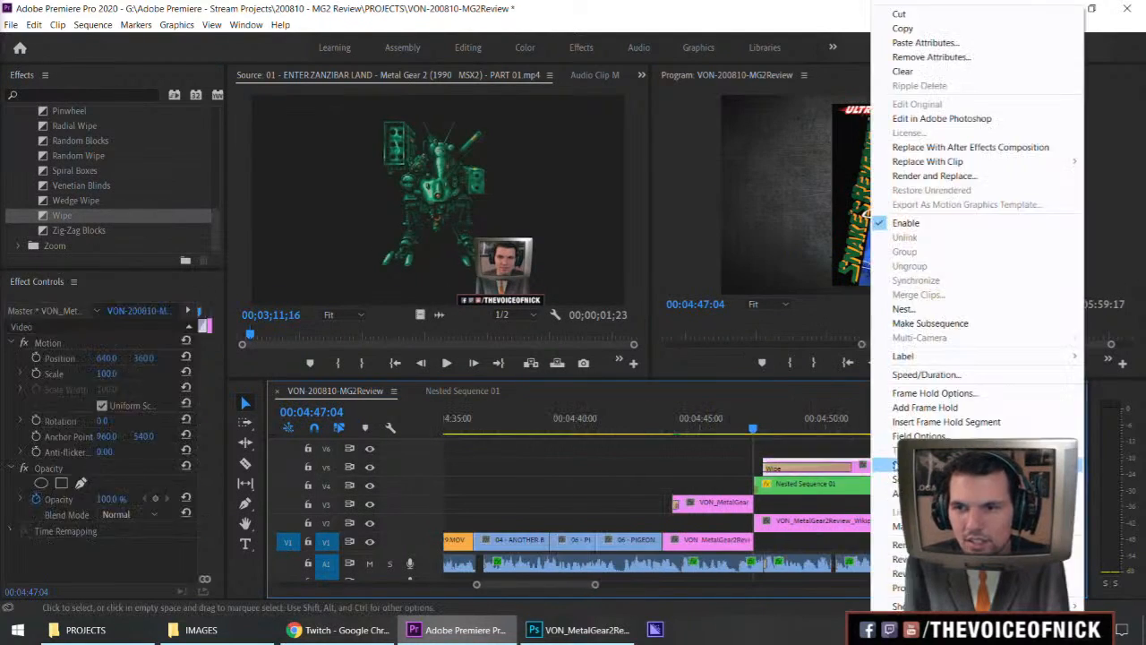
pyautogui.click(922, 479)
# Step: Play back the resized Kojima highlight and move its clip earlier, closer to the start of the nested clip
pyautogui.press('=')
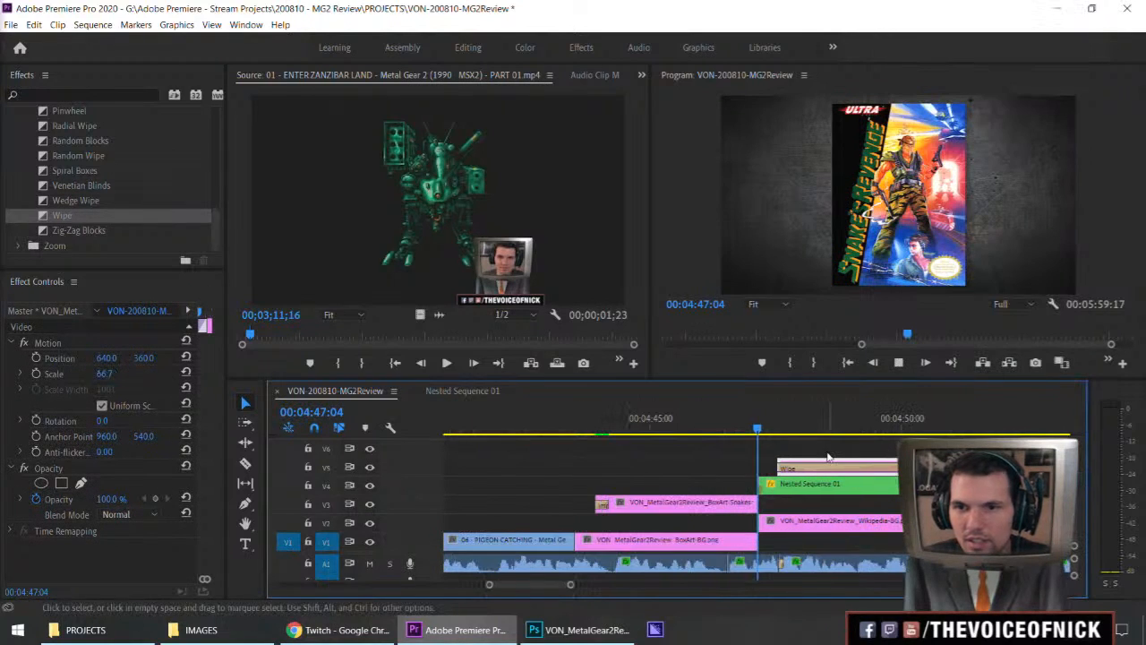
pyautogui.press('space')
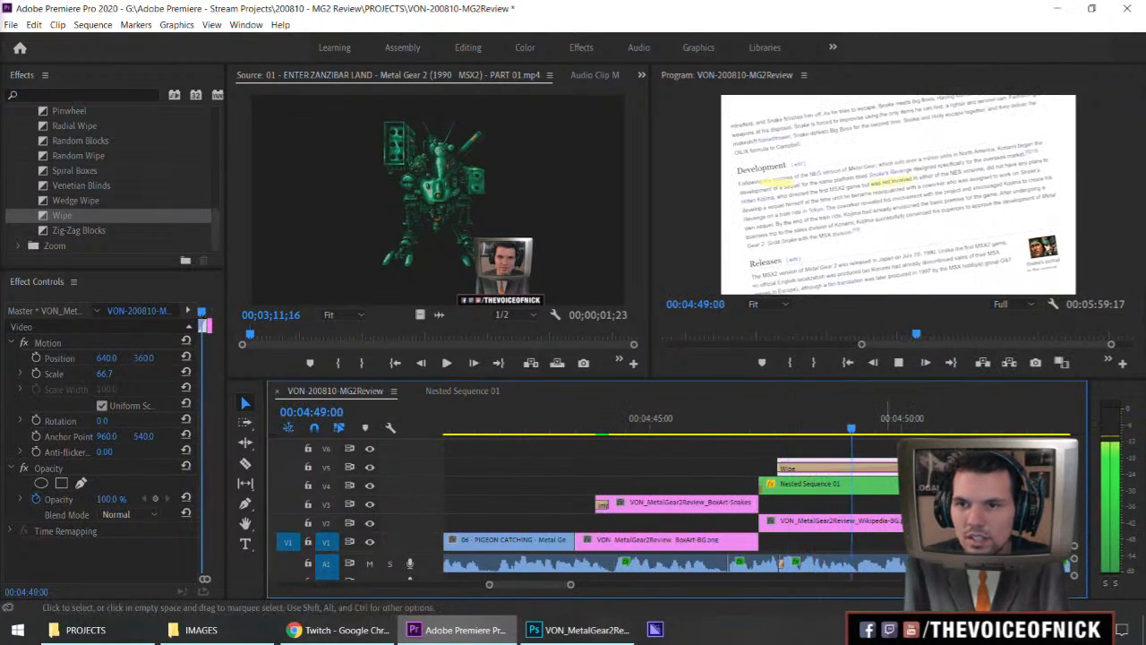
pyautogui.press('space')
pyautogui.moveTo(993, 467); pyautogui.dragTo(979, 466)
pyautogui.moveTo(776, 464); pyautogui.dragTo(699, 463)
# Step: Play back the Wikipedia shot from just before the cut in a maximized preview to check the highlight timing
pyautogui.press('=')
pyautogui.press('-')
pyautogui.click(537, 425)
pyautogui.press('`')
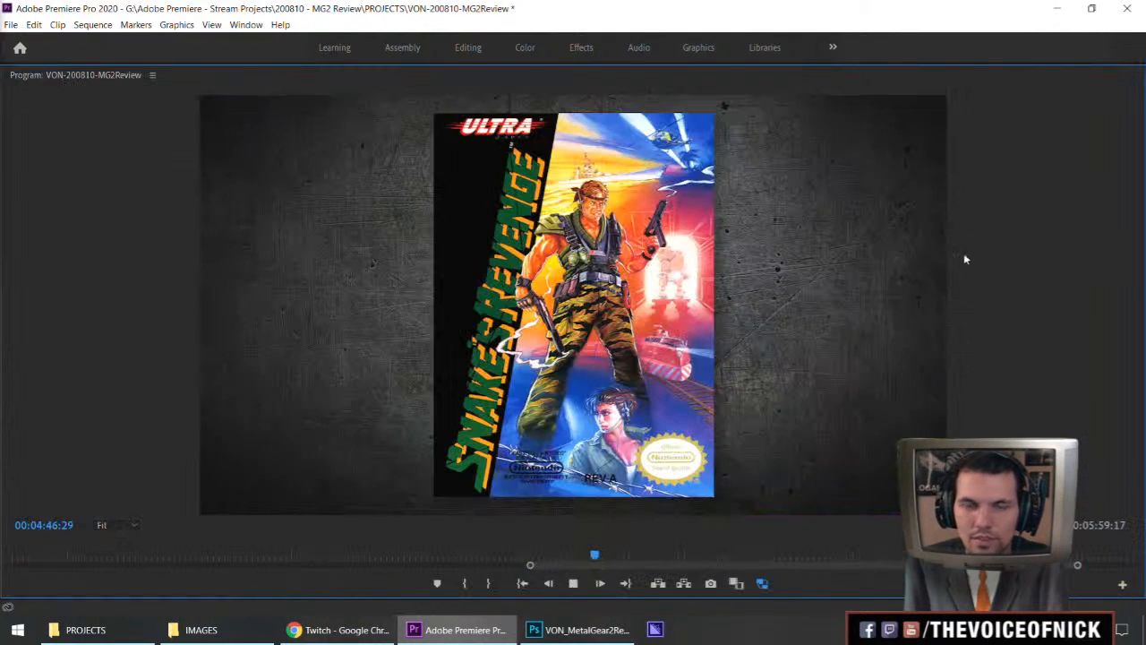
pyautogui.press('space')
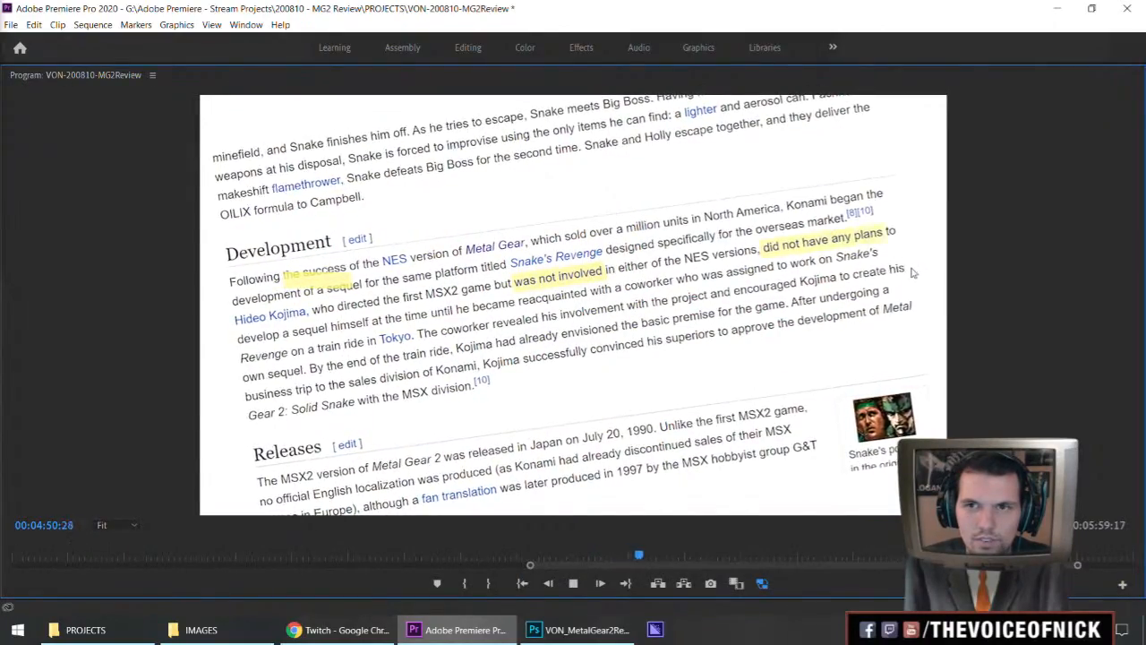
pyautogui.press('`')
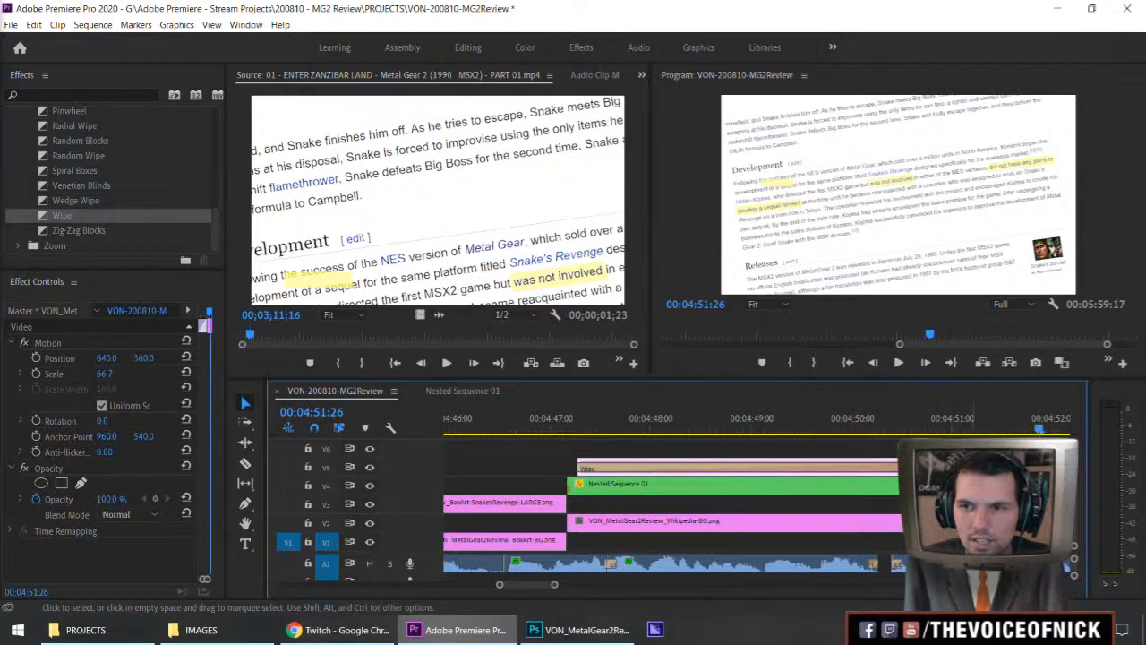
# Step: Open Nested Sequence 01 and shift the highlight clips on V3 and V4 together about 15 frames earlier
pyautogui.click(967, 448)
pyautogui.press('-')
pyautogui.press('-')
pyautogui.press('=')
pyautogui.click(811, 485)
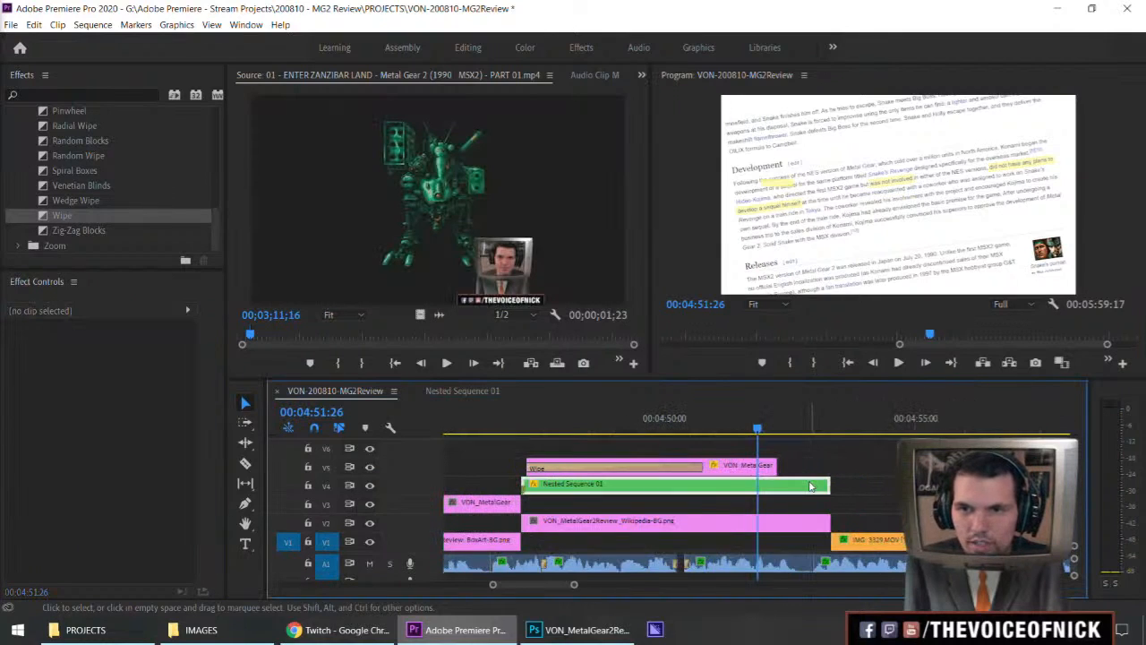
pyautogui.doubleClick(812, 485)
pyautogui.moveTo(603, 468); pyautogui.dragTo(488, 438)
pyautogui.moveTo(614, 468); pyautogui.dragTo(498, 438)
pyautogui.write('-')
pyautogui.press('Escape')
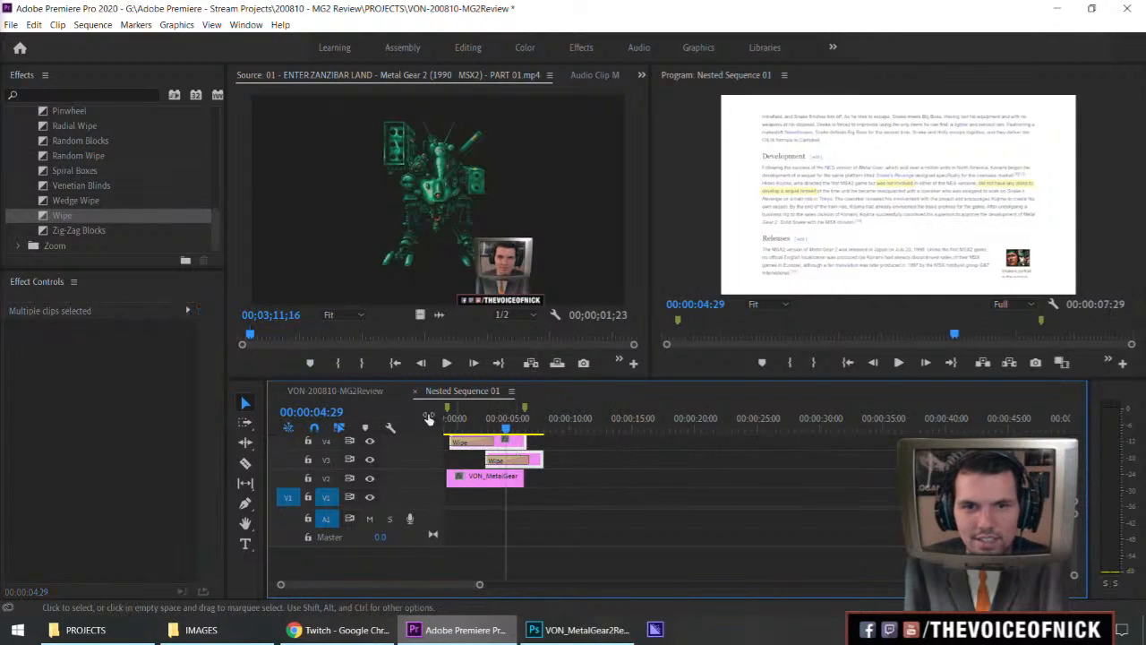
# Step: Return to the main sequence and replay the Wikipedia shot in a maximized preview to check the shifted highlights
pyautogui.click(341, 391)
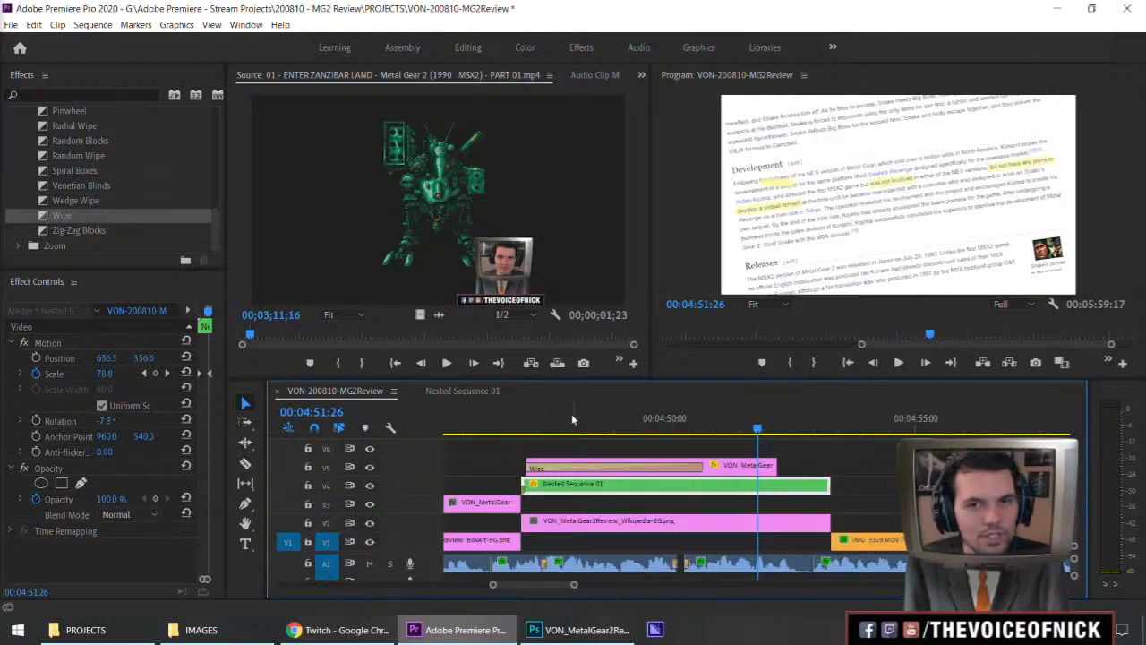
pyautogui.click(482, 428)
pyautogui.click(587, 441)
pyautogui.press('`')
pyautogui.press('space')
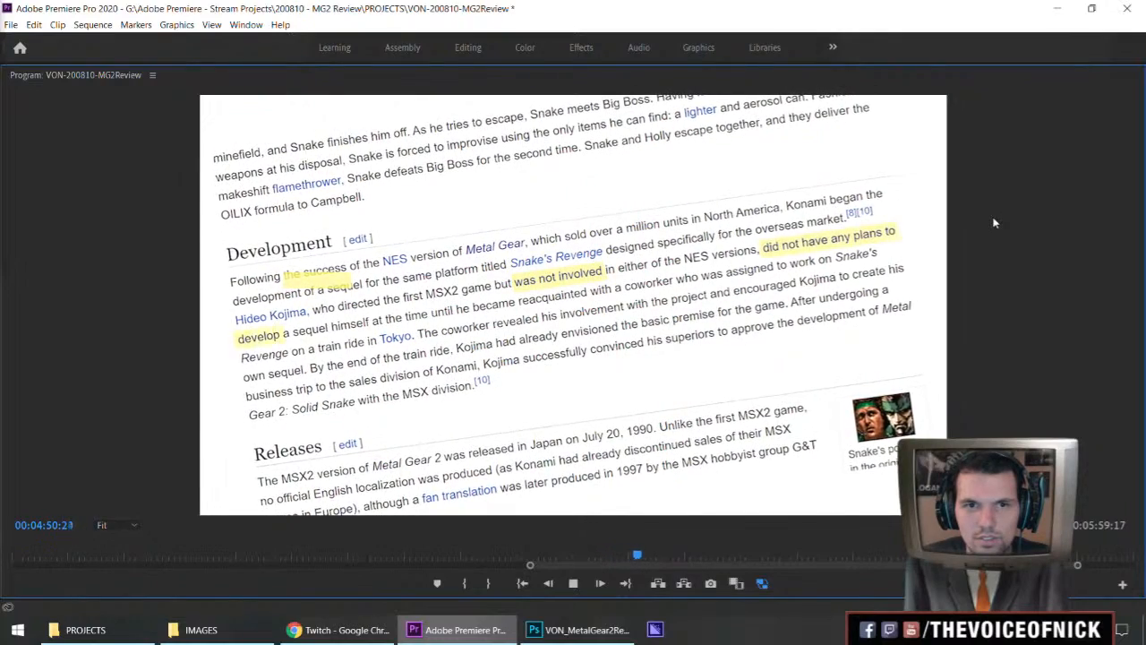
pyautogui.press('`')
# Step: Reopen Nested Sequence 01 and move both highlight clips on V3 and V4 another 10 frames earlier
pyautogui.doubleClick(762, 490)
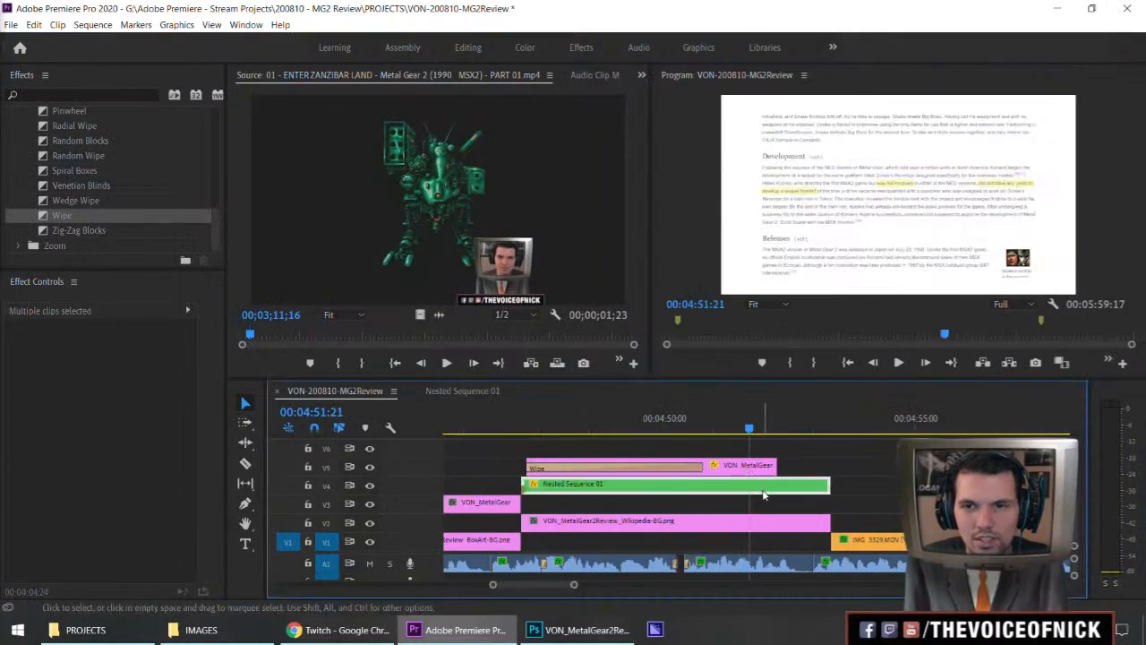
pyautogui.moveTo(605, 460); pyautogui.dragTo(500, 443)
pyautogui.write('-10')
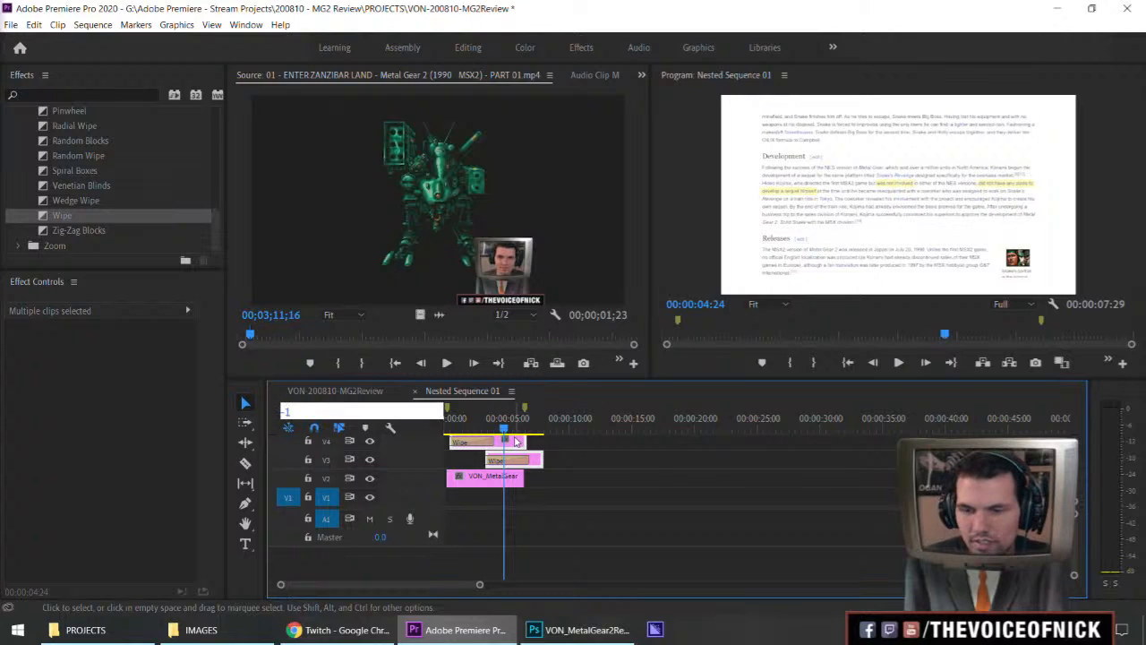
pyautogui.press('Return')
# Step: Go back to the VON-200810-MG2Review sequence and play the highlights in a maximized preview to recheck their timing
pyautogui.click(350, 392)
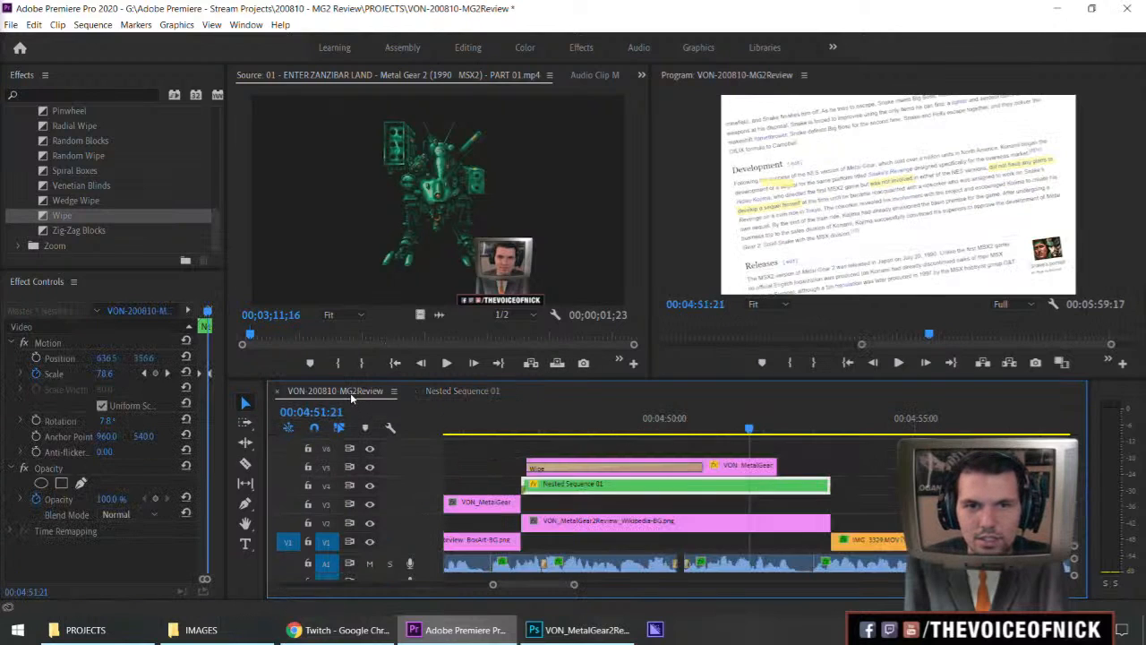
pyautogui.press('space')
pyautogui.press('`')
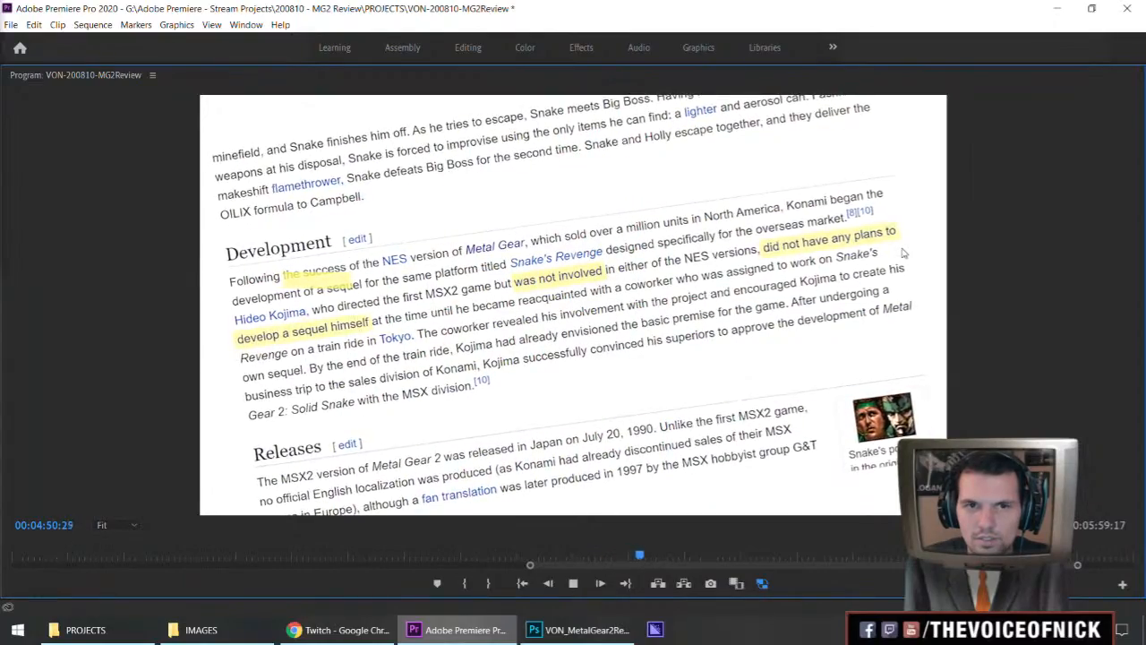
# Step: Cut the Kojima highlight clip starting at 00:04:47:08 from V5 of the main sequence and open Nested Sequence 01
pyautogui.press('space')
pyautogui.press('`')
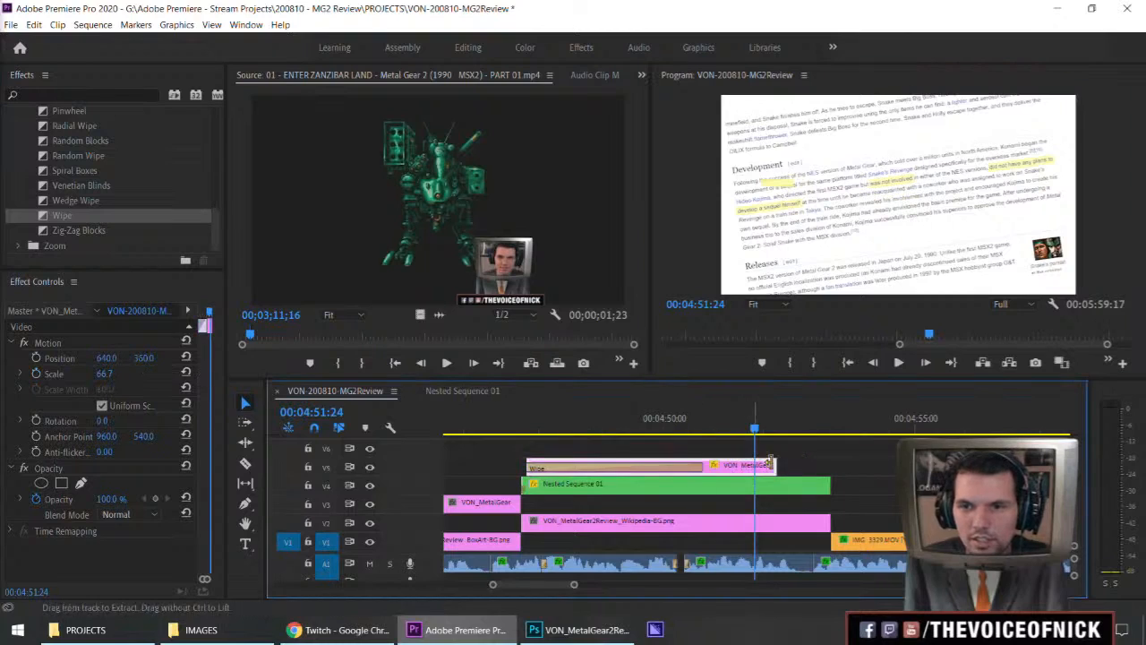
pyautogui.click(591, 447)
pyautogui.click(531, 432)
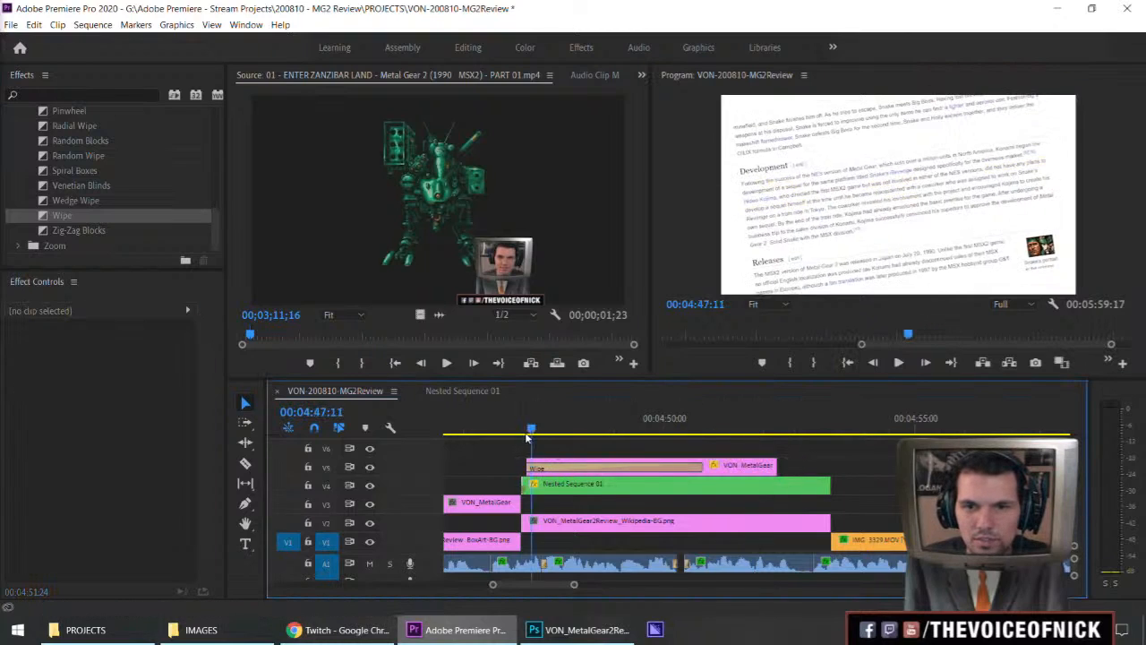
pyautogui.press('=')
pyautogui.press('=')
pyautogui.press('=')
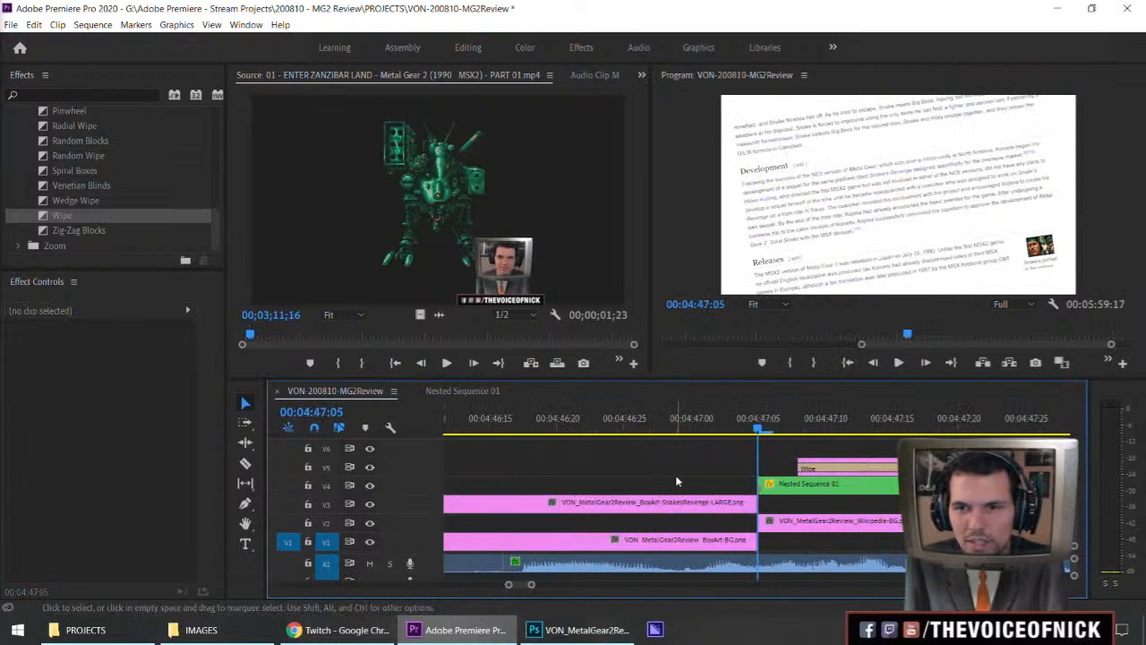
pyautogui.press('Right')
pyautogui.press('Right')
pyautogui.press('Right')
pyautogui.click(859, 465)
pyautogui.doubleClick(850, 483)
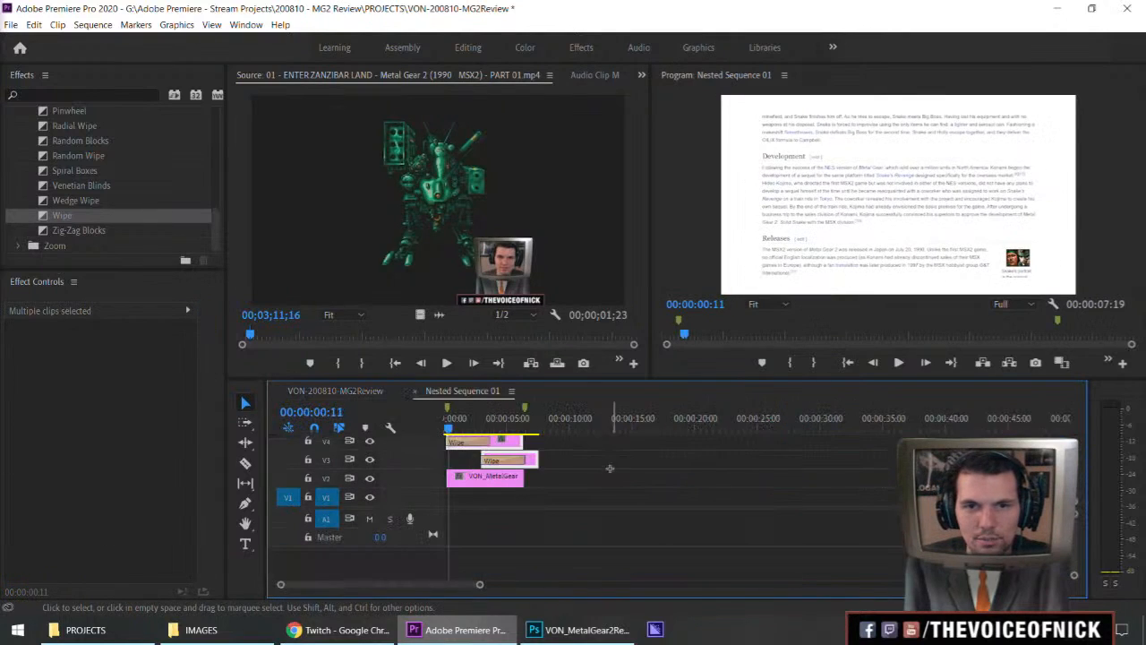
# Step: Move the Wikipedia background clip in Nested Sequence 01 from V2 down to V1
pyautogui.hotkey('ctrl', 'v')
pyautogui.hotkey('ctrl', 'z')
pyautogui.moveTo(476, 483); pyautogui.dragTo(479, 501)
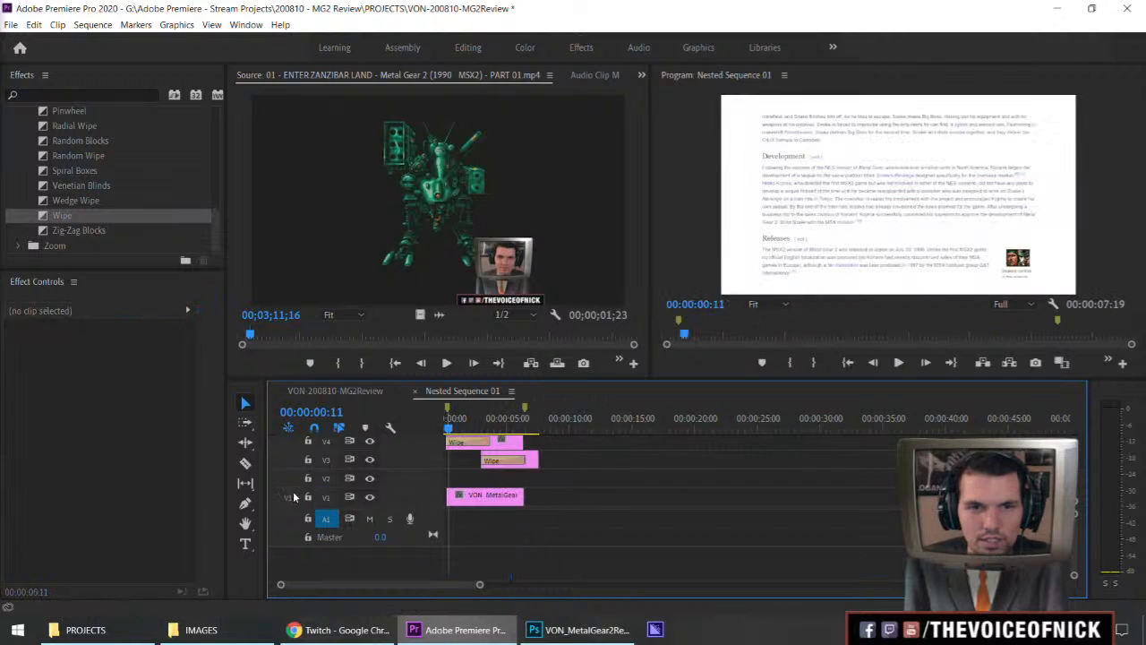
# Step: Target V2 and paste the Kojima highlight clip with its wipe there, starting at 00:00:00:11
pyautogui.click(290, 480)
pyautogui.hotkey('ctrl', 'v')
pyautogui.click(608, 487)
pyautogui.press('=')
pyautogui.press('=')
pyautogui.press('=')
pyautogui.press('-')
pyautogui.click(457, 412)
pyautogui.write('+3')
pyautogui.press('Return')
pyautogui.press('=')
pyautogui.press('=')
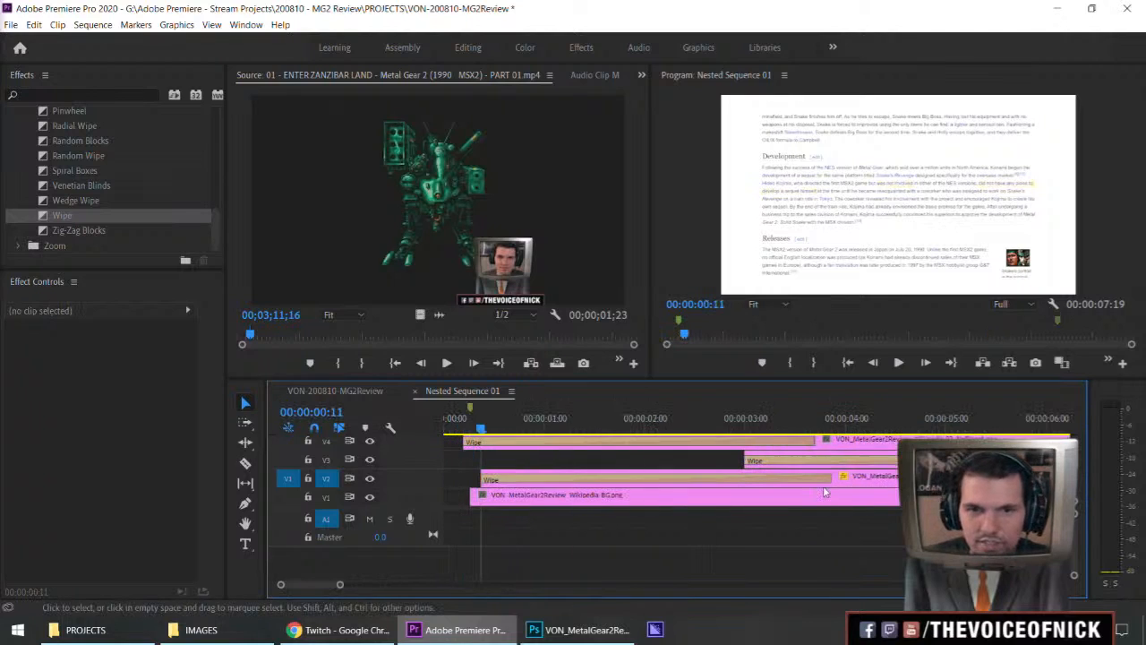
# Step: Copy the V1 Wikipedia background clip's attributes and paste only Motion onto the Kojima highlight on V2
pyautogui.press('-')
pyautogui.press('-')
pyautogui.press('-')
pyautogui.press('=')
pyautogui.click(651, 427)
pyautogui.rightClick(663, 480)
pyautogui.click(657, 491)
pyautogui.rightClick(679, 480)
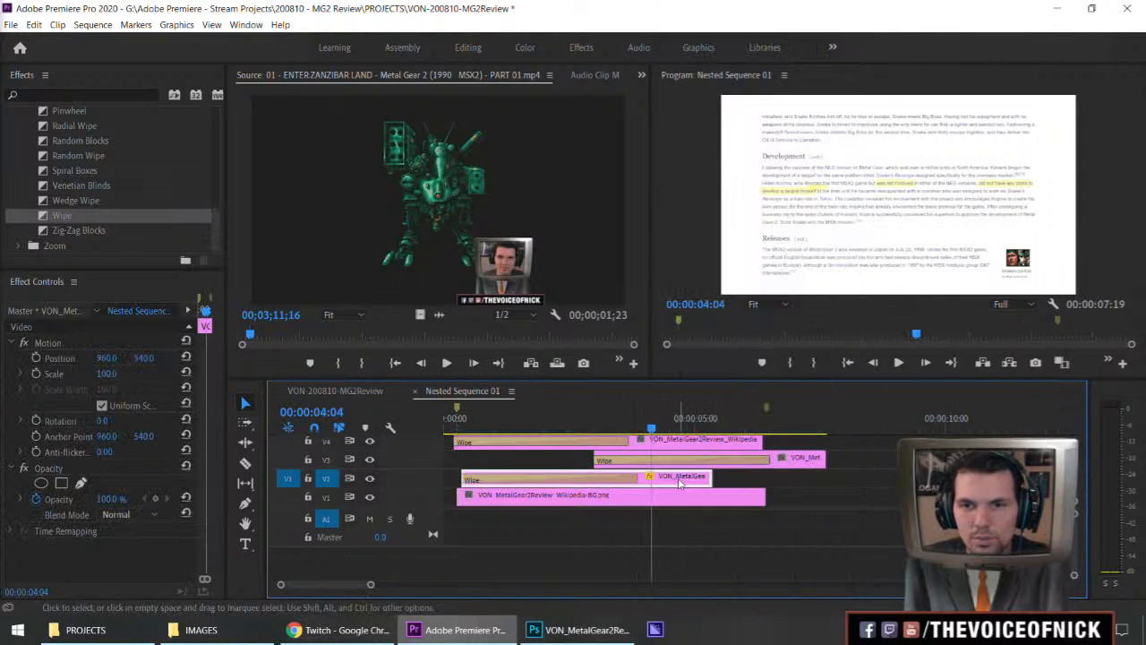
pyautogui.click(748, 59)
pyautogui.click(680, 503)
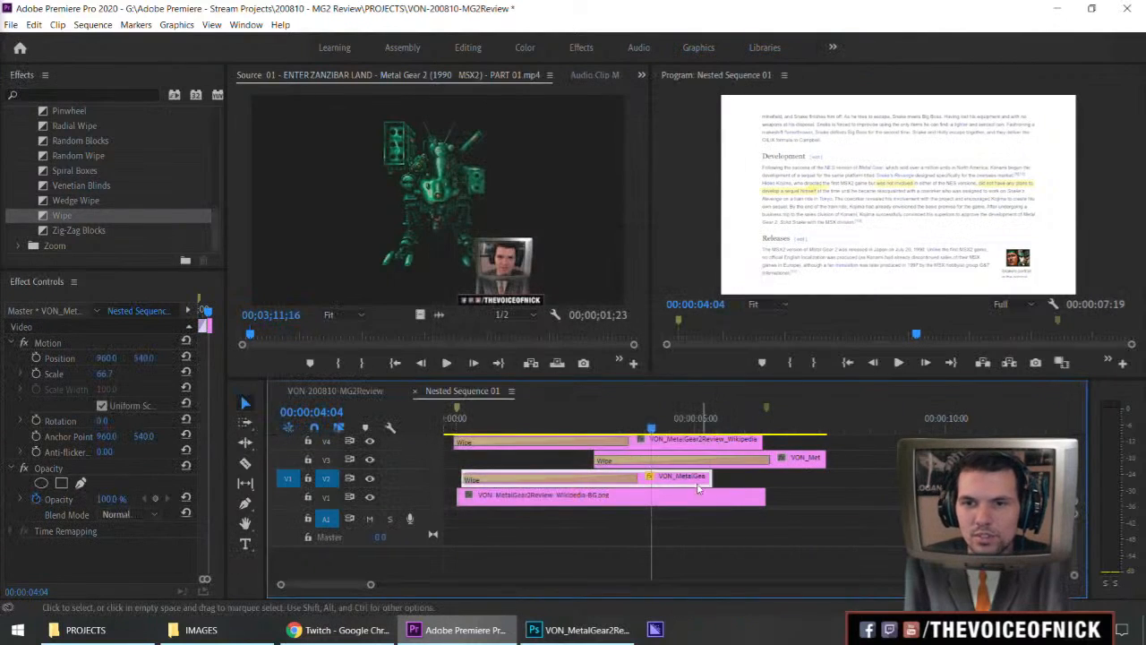
pyautogui.rightClick(689, 481)
pyautogui.click(740, 42)
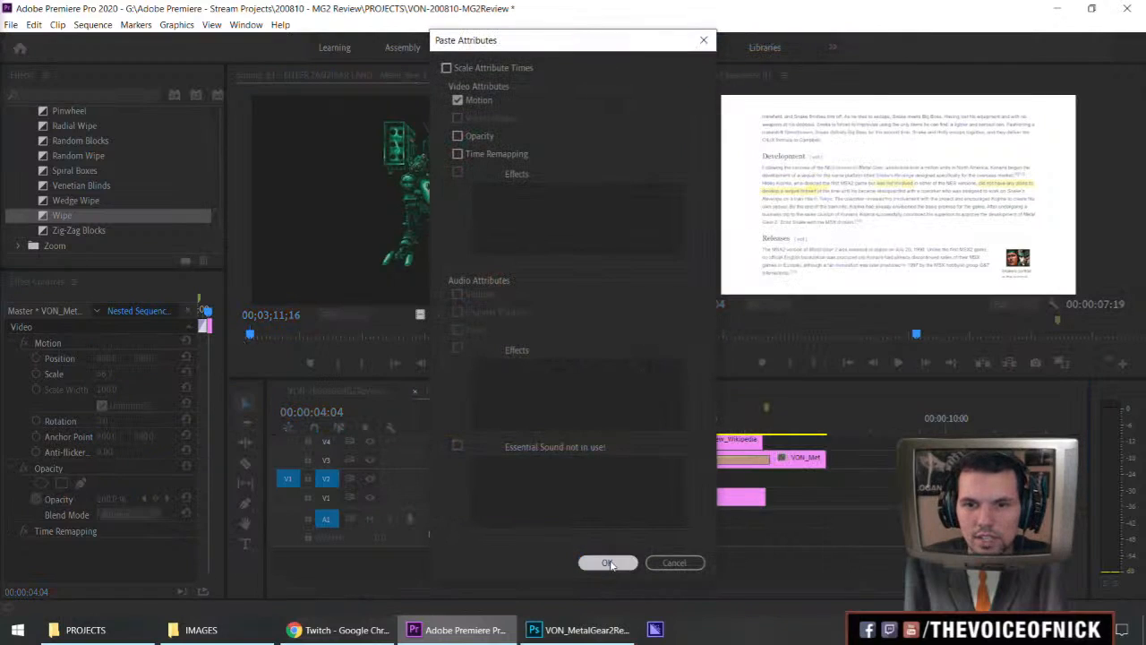
pyautogui.click(608, 562)
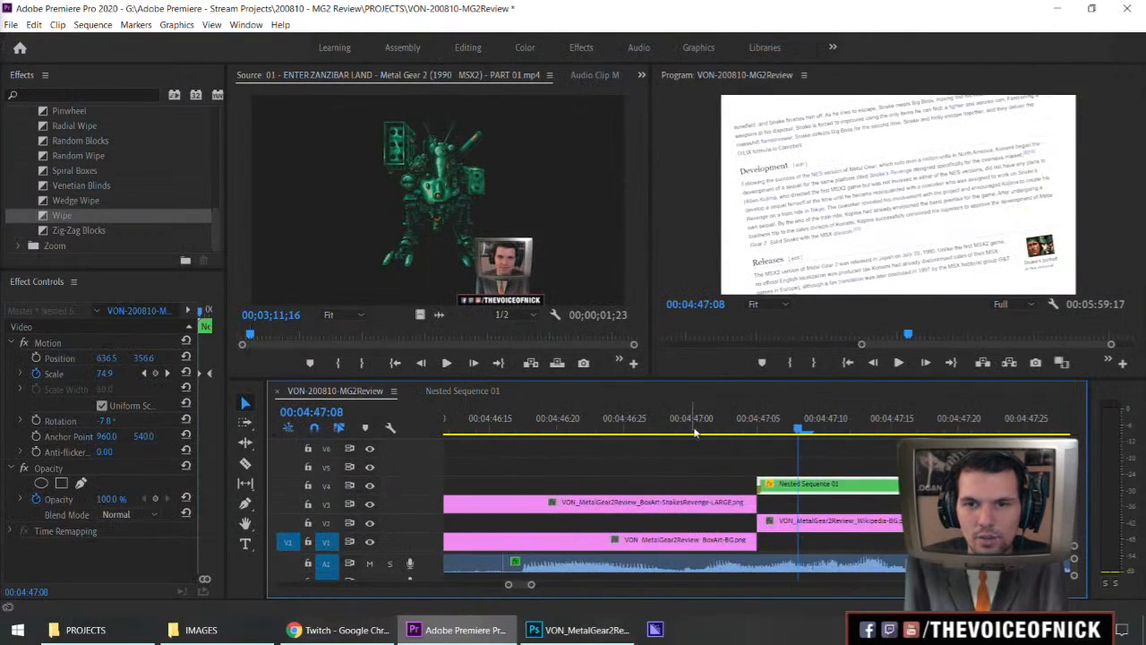
# Step: Return to the VON-200810-MG2Review sequence and replay the Wikipedia shot in a maximized preview to check the nested Kojima highlight
pyautogui.click(666, 431)
pyautogui.press('`')
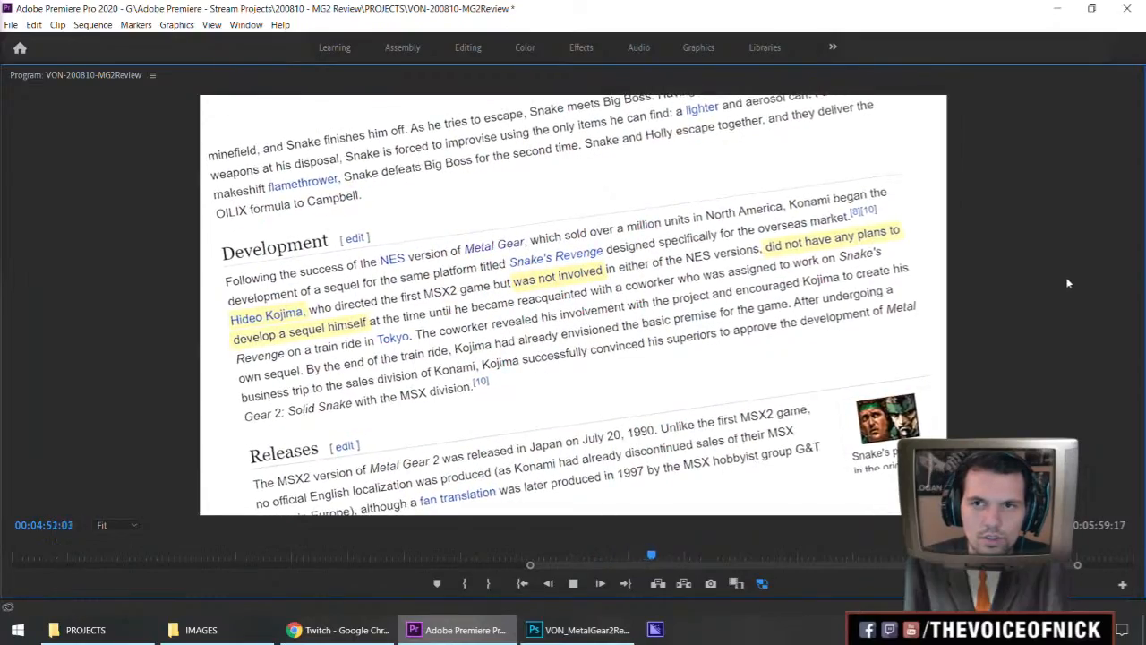
pyautogui.press('`')
pyautogui.click(885, 446)
pyautogui.press('space')
pyautogui.press('-')
pyautogui.press('-')
pyautogui.press('-')
pyautogui.press('-')
pyautogui.press('-')
pyautogui.press('-')
pyautogui.moveTo(779, 425); pyautogui.dragTo(768, 425)
pyautogui.press('space')
pyautogui.press('space')
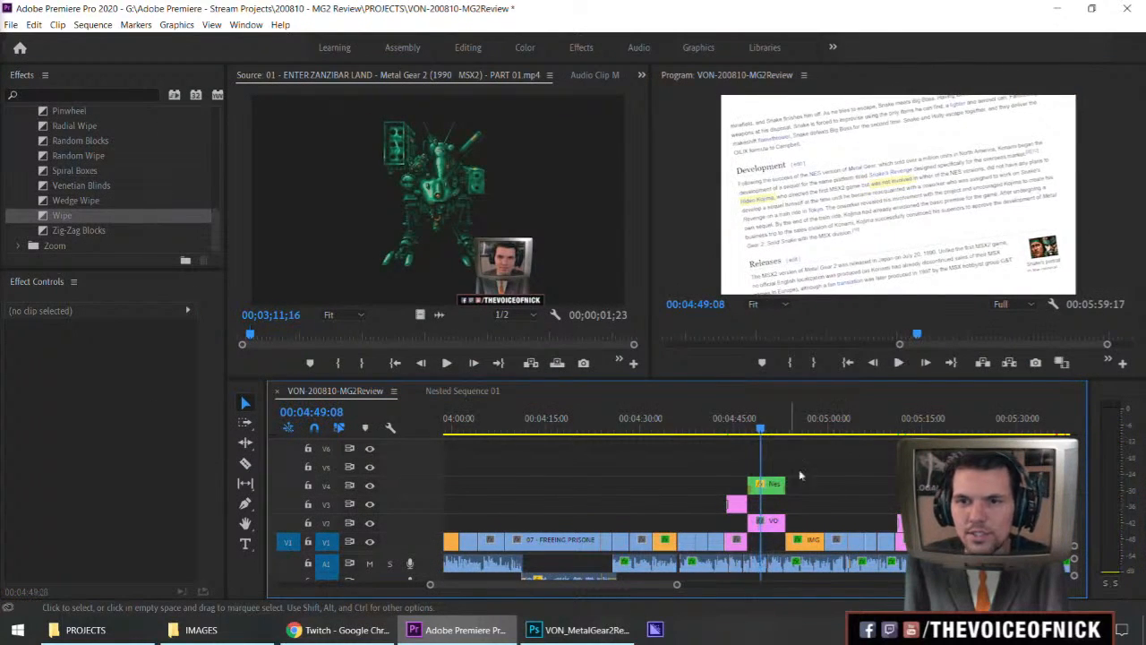
# Step: Create a 1280 × 720 adjustment layer and place it on V5 across the full length of Nested Sequence 01
pyautogui.press('=')
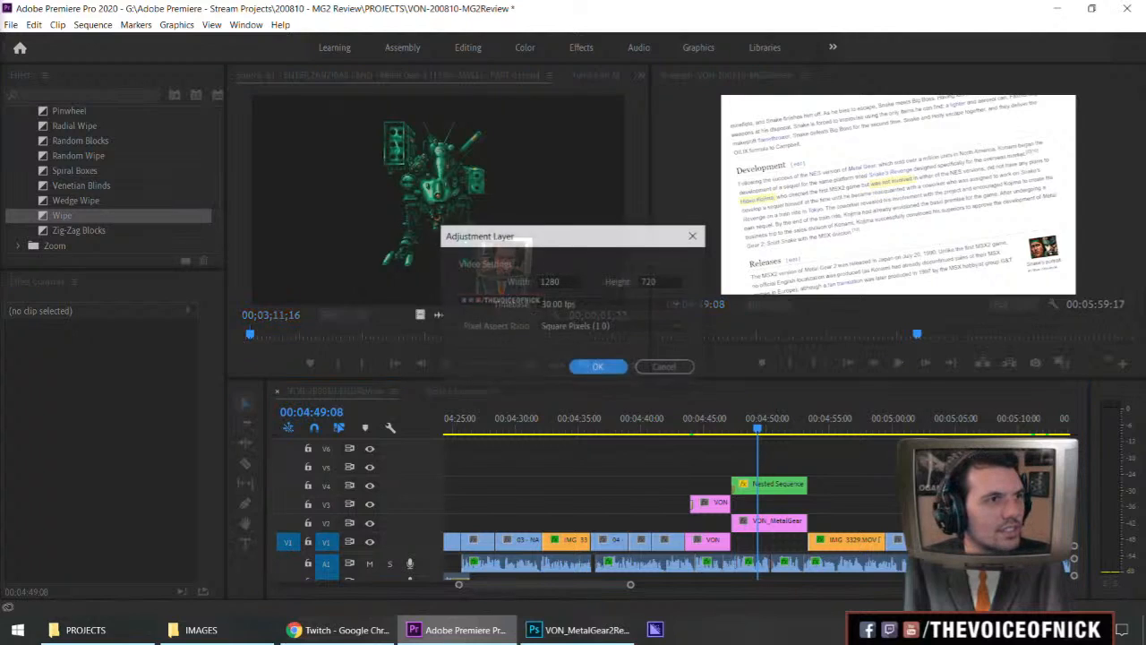
pyautogui.click(591, 367)
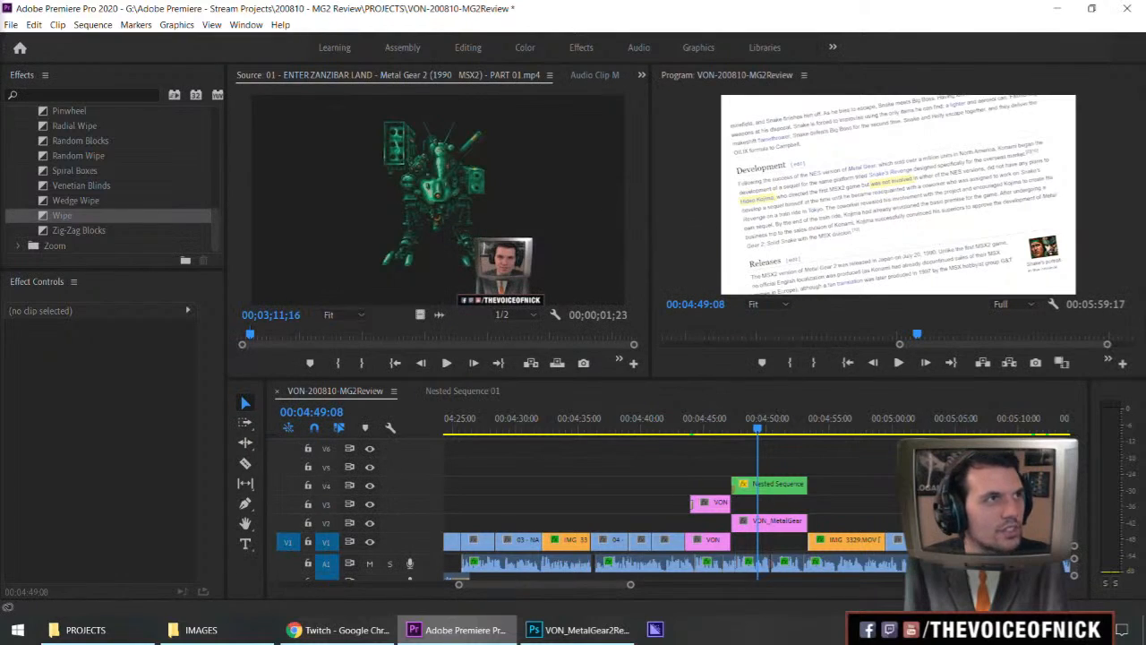
pyautogui.moveTo(788, 502); pyautogui.dragTo(806, 465)
pyautogui.hotkey('alt', 'Tab')
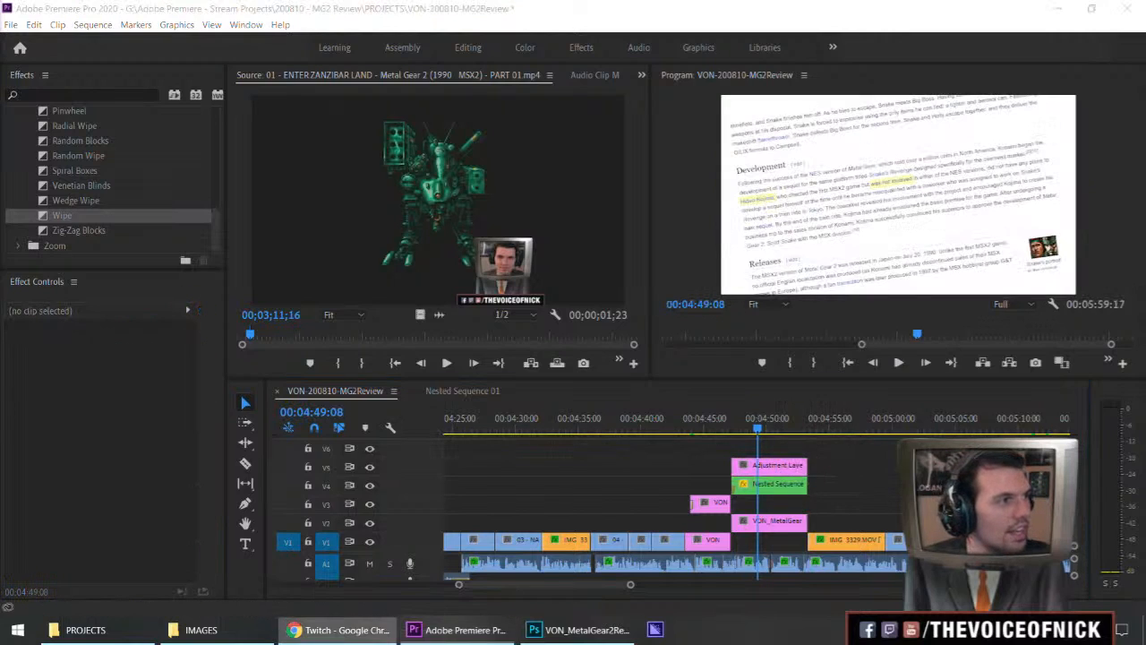
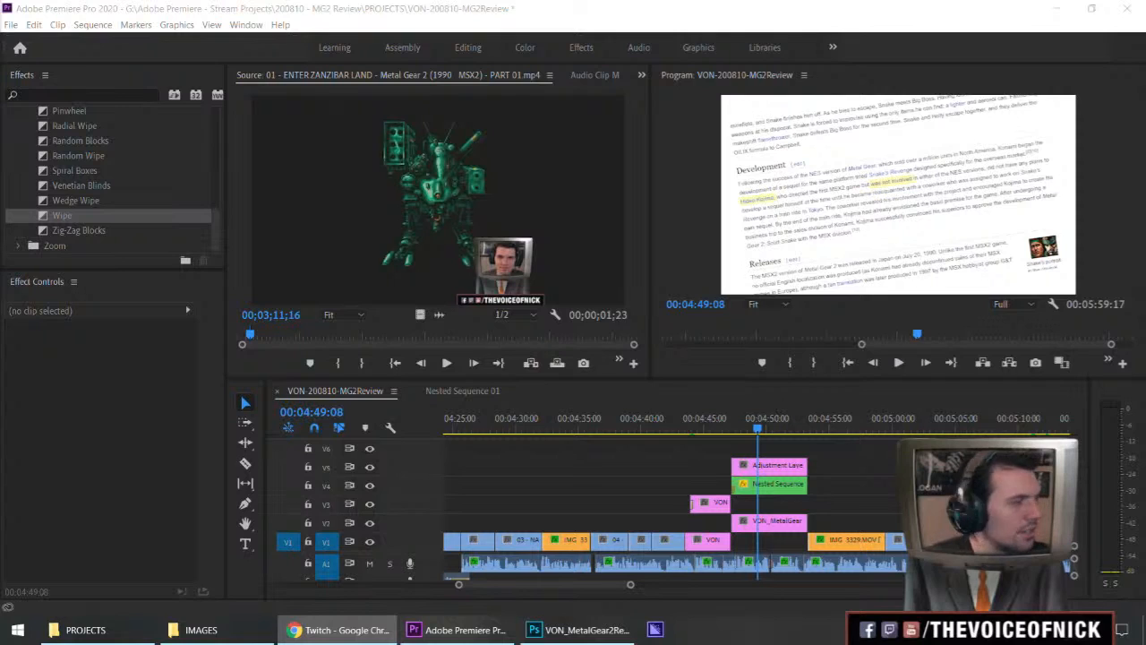
# Step: Apply the Brightness & Contrast video effect to the adjustment layer on V5
pyautogui.click(824, 468)
pyautogui.press('=')
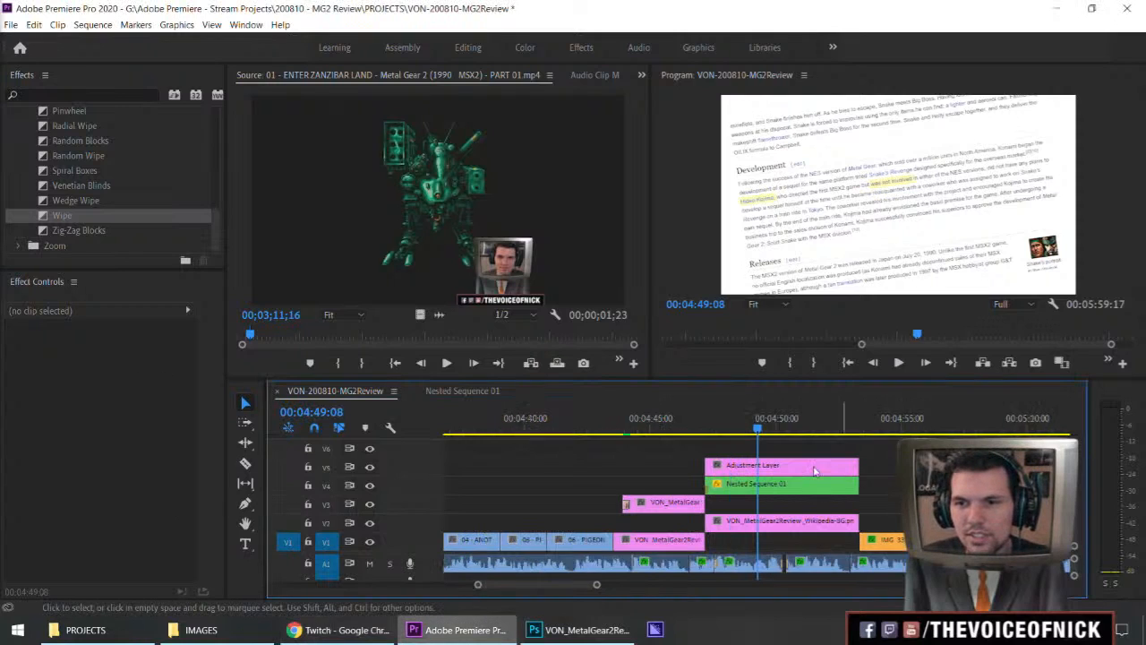
pyautogui.press('=')
pyautogui.click(784, 470)
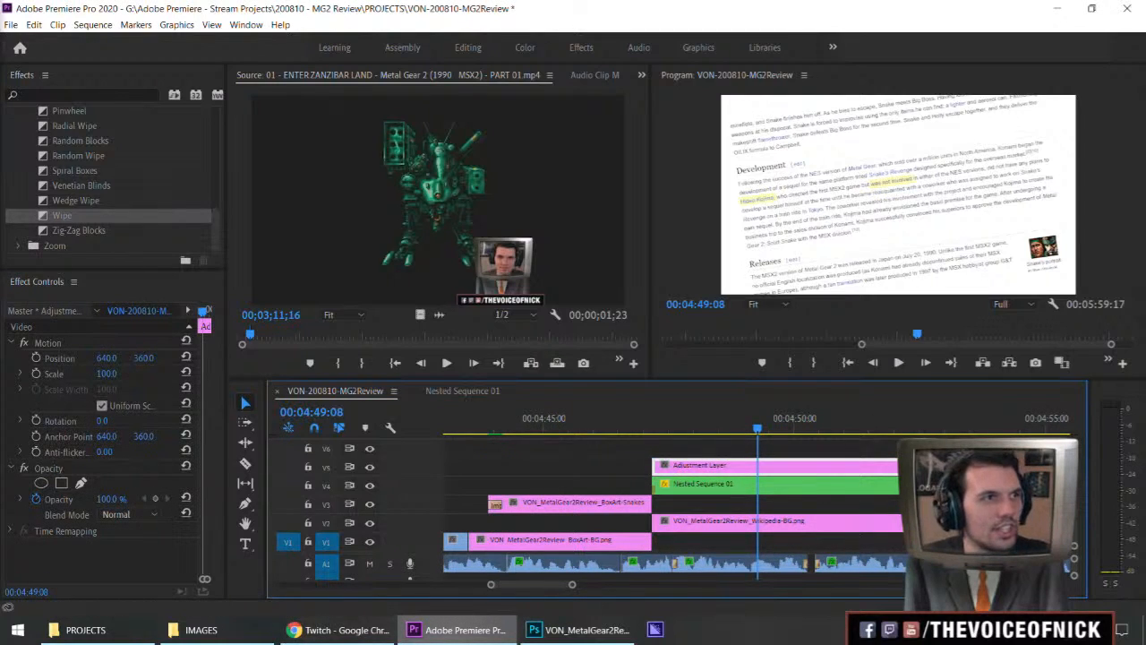
pyautogui.scroll(10, 64, 187)
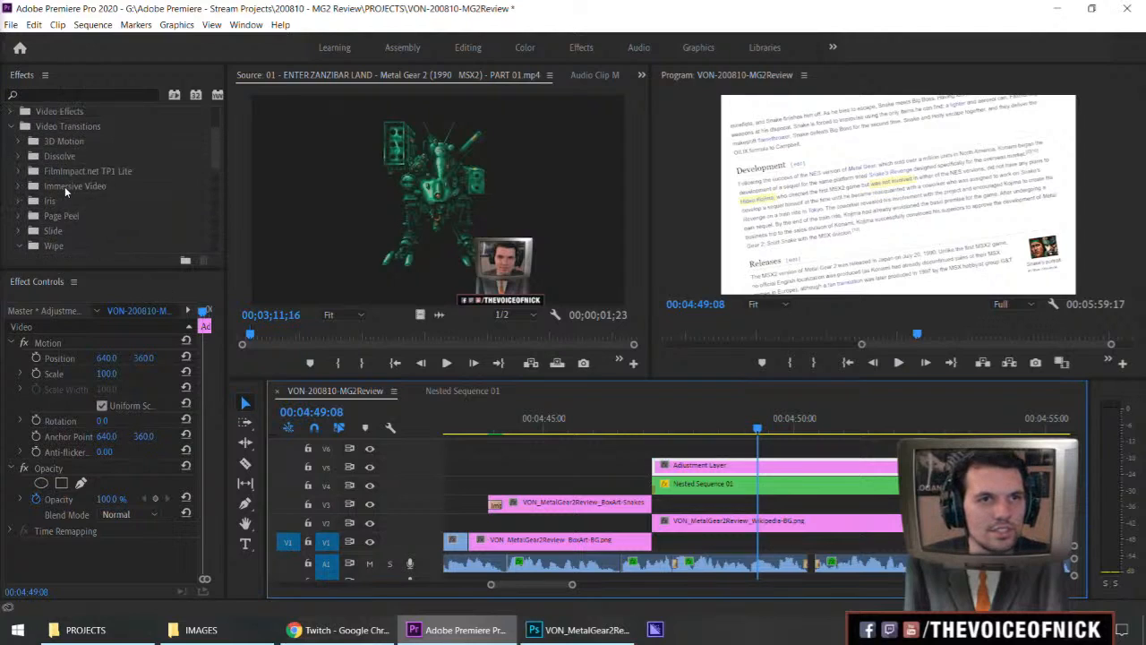
pyautogui.click(13, 175)
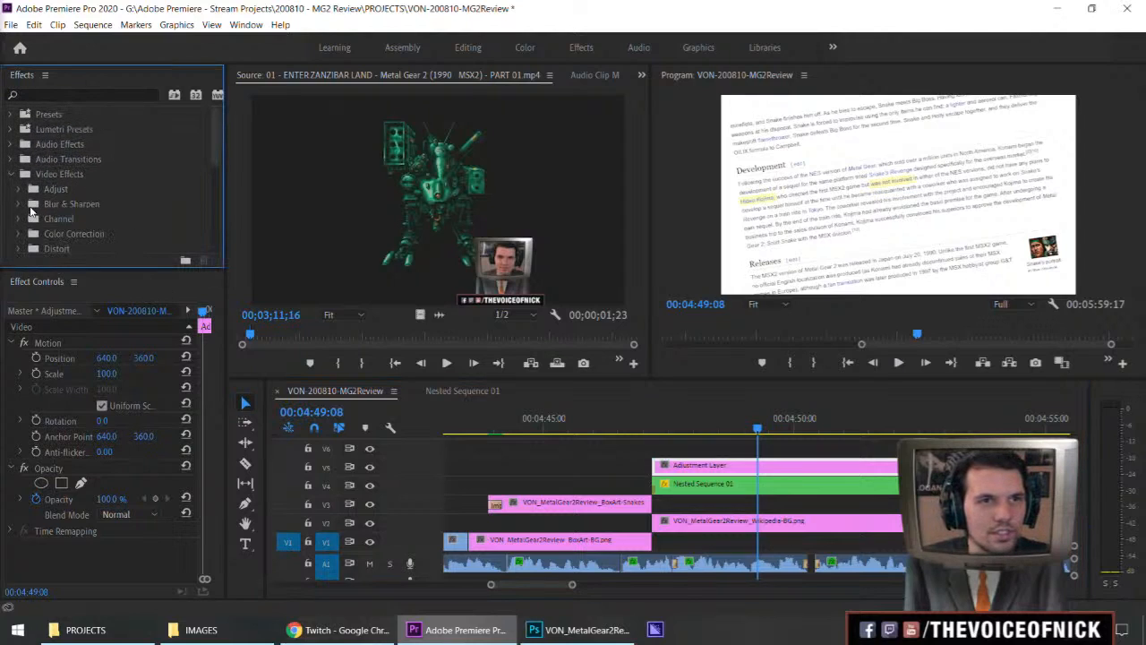
pyautogui.click(19, 233)
pyautogui.scroll(-3, 58, 220)
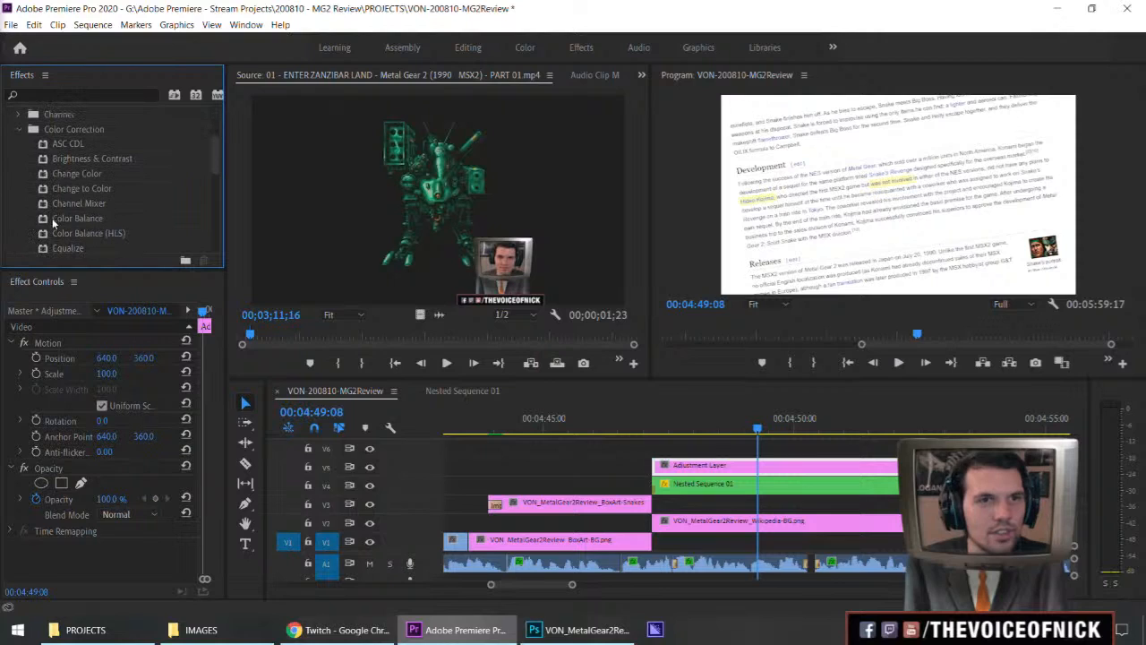
pyautogui.moveTo(83, 159); pyautogui.dragTo(113, 540)
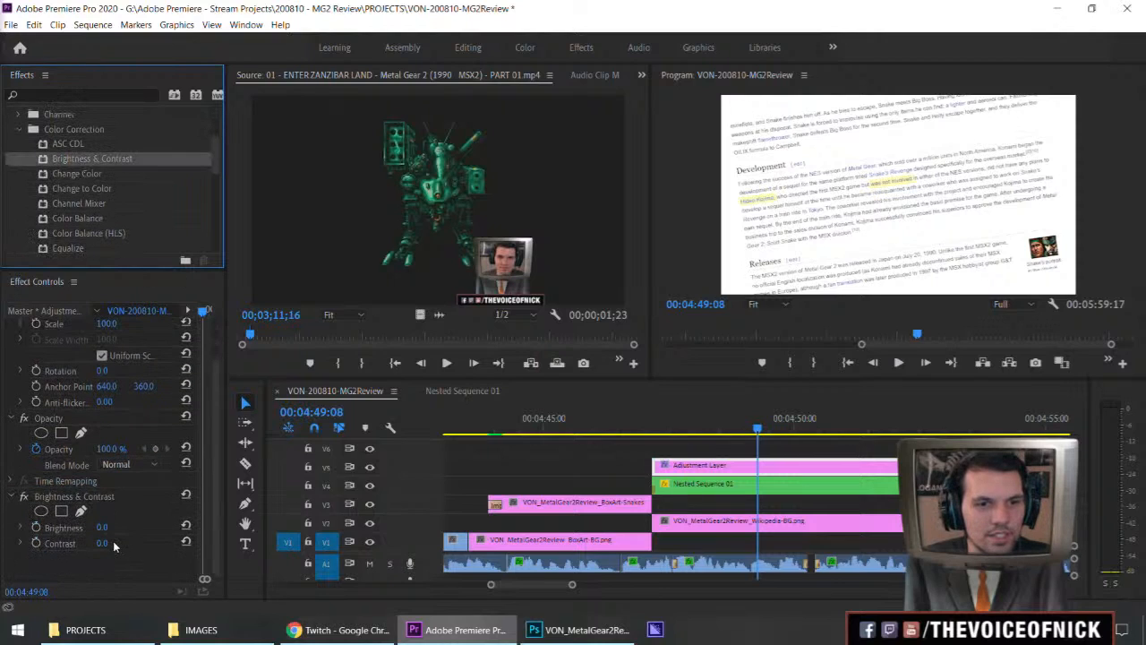
# Step: Add an elliptical mask to Brightness & Contrast and stretch it to span nearly the full width and height of the frame
pyautogui.click(41, 510)
pyautogui.moveTo(903, 207); pyautogui.dragTo(1071, 182)
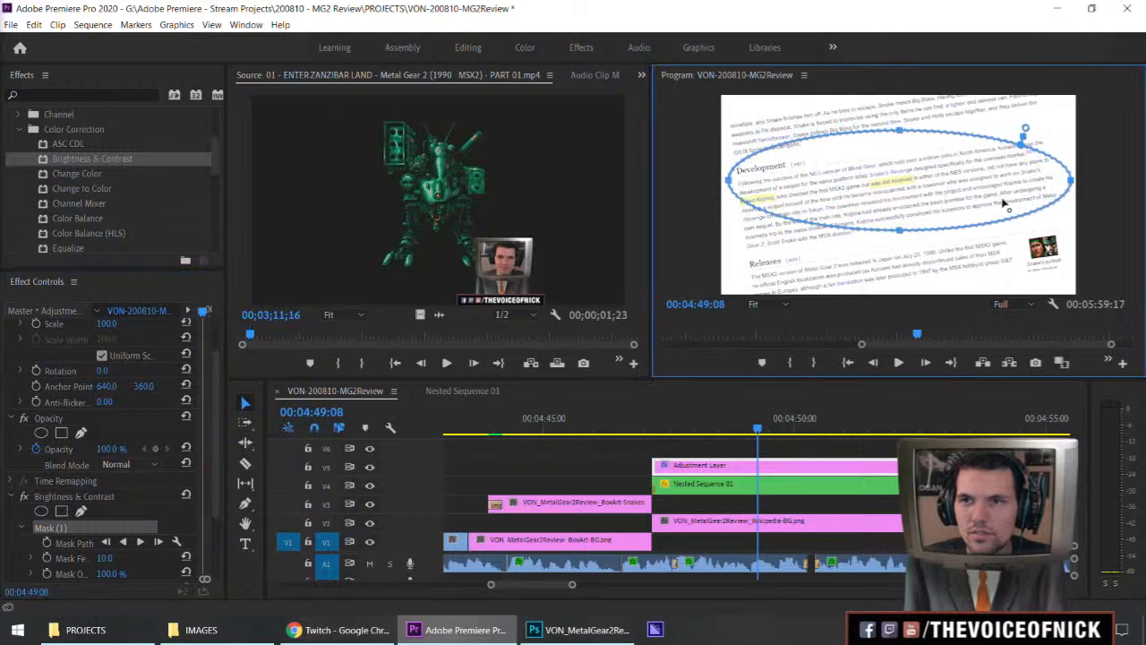
pyautogui.moveTo(903, 235); pyautogui.dragTo(907, 326)
pyautogui.moveTo(935, 229); pyautogui.dragTo(937, 198)
pyautogui.moveTo(1072, 200); pyautogui.dragTo(1085, 201)
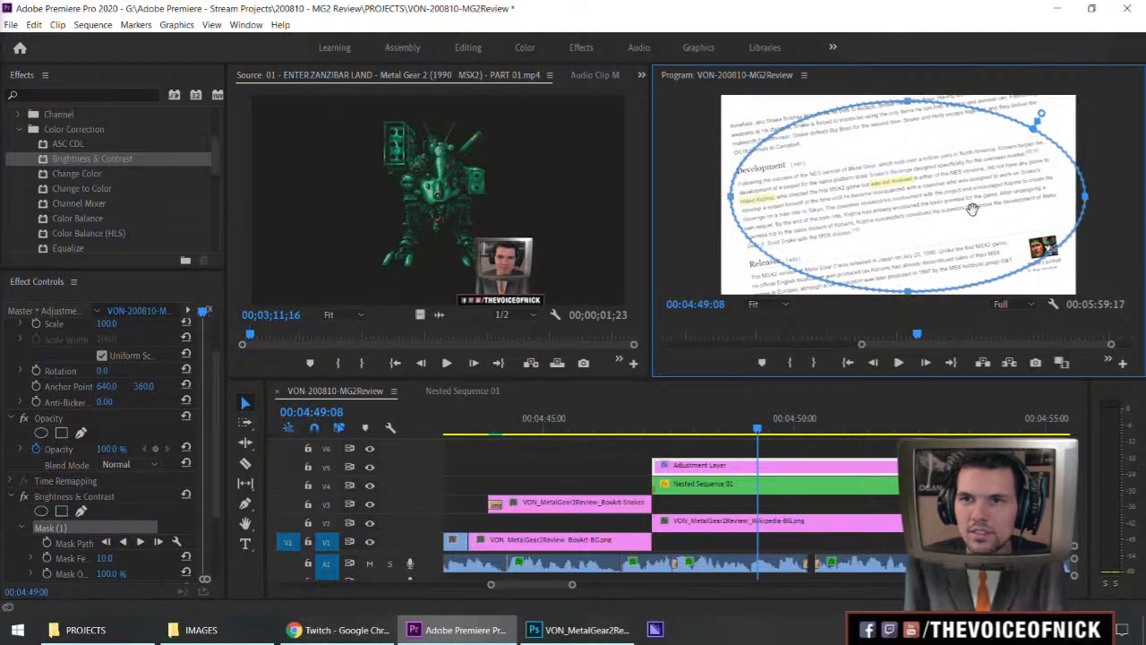
pyautogui.moveTo(973, 209); pyautogui.dragTo(965, 203)
pyautogui.moveTo(903, 286); pyautogui.dragTo(899, 294)
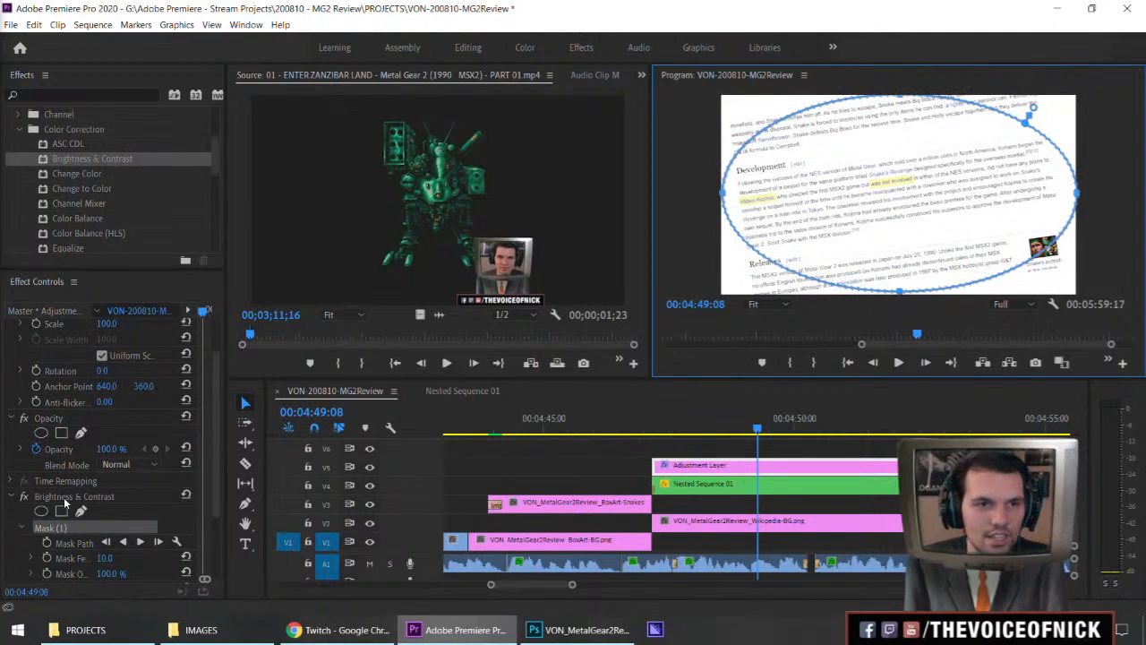
# Step: Set Brightness to -26, invert the ellipse mask, and raise its feather to 163
pyautogui.scroll(-2, 25, 552)
pyautogui.moveTo(101, 547); pyautogui.dragTo(76, 547)
pyautogui.click(103, 531)
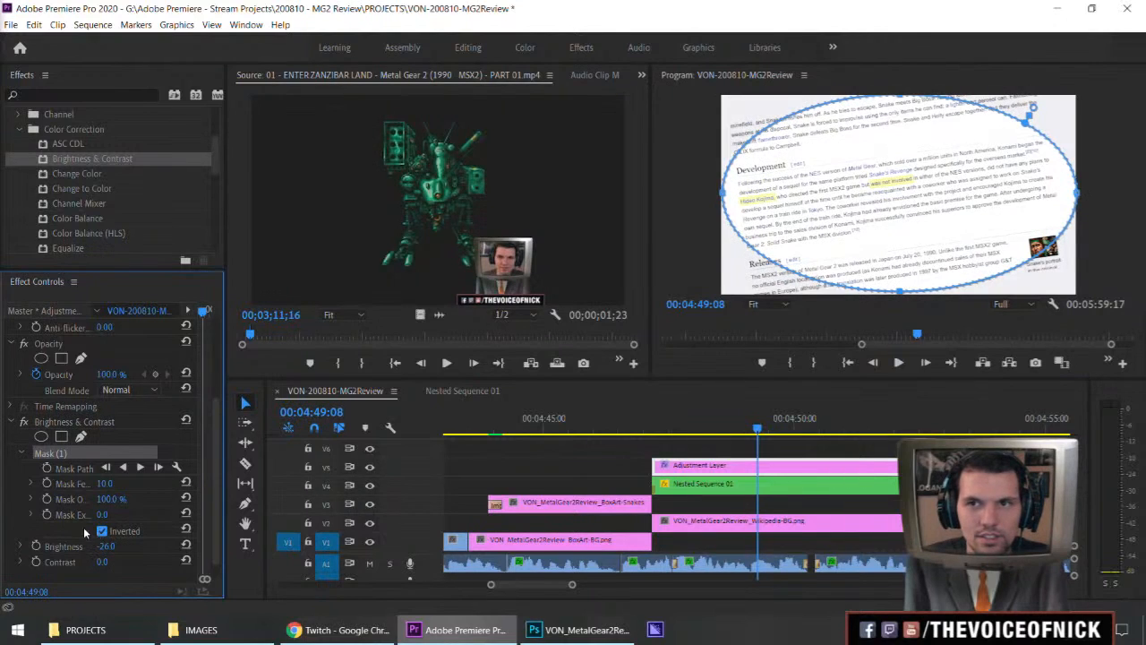
pyautogui.click(107, 546)
pyautogui.moveTo(106, 484); pyautogui.dragTo(200, 484)
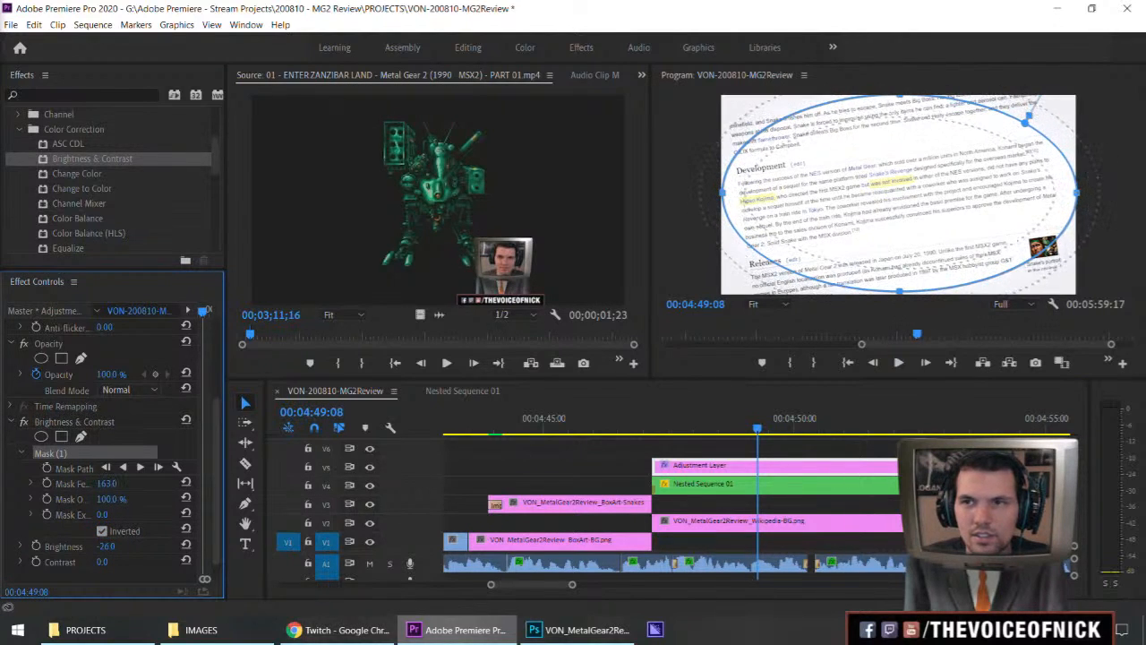
# Step: Refine the vignette with Contrast at -27, mask feather at 145, and Brightness at -47
pyautogui.moveTo(150, 546); pyautogui.dragTo(85, 564)
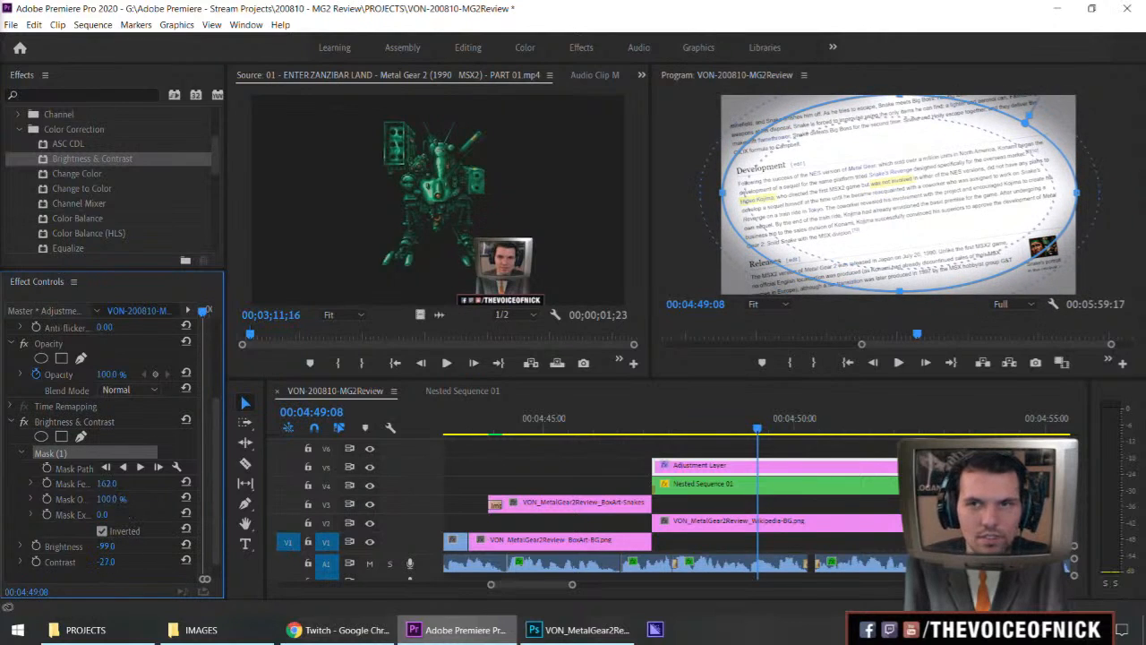
pyautogui.moveTo(106, 484)
pyautogui.mouseDown()
pyautogui.moveTo(74, 484)
pyautogui.moveTo(101, 483)
pyautogui.mouseUp()
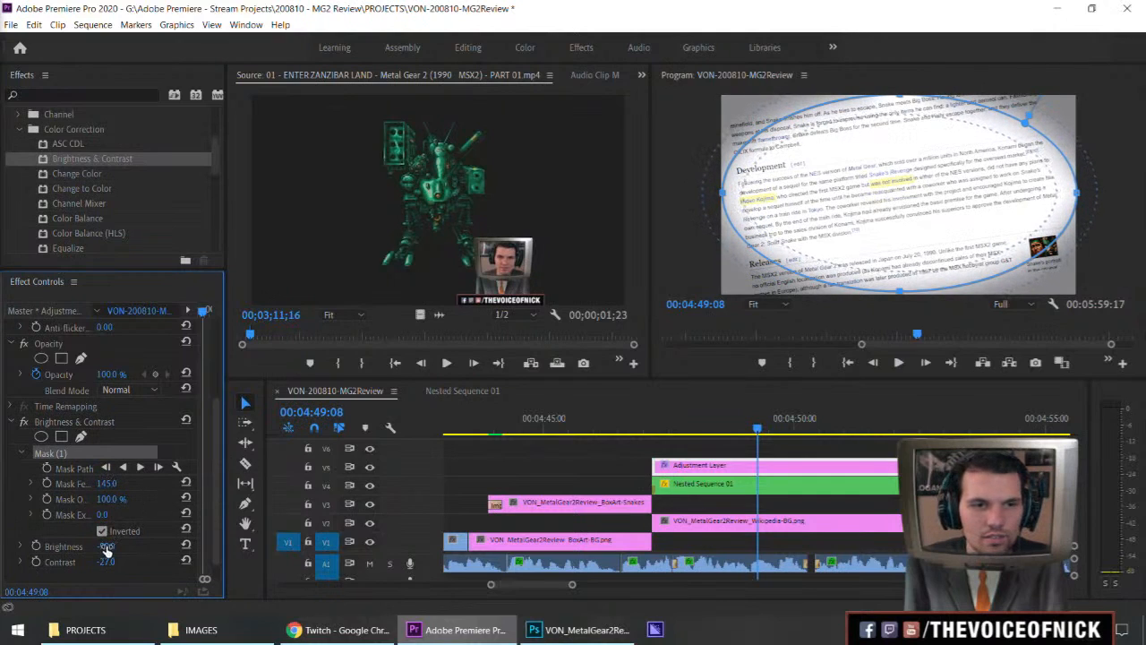
pyautogui.moveTo(108, 545); pyautogui.dragTo(156, 545)
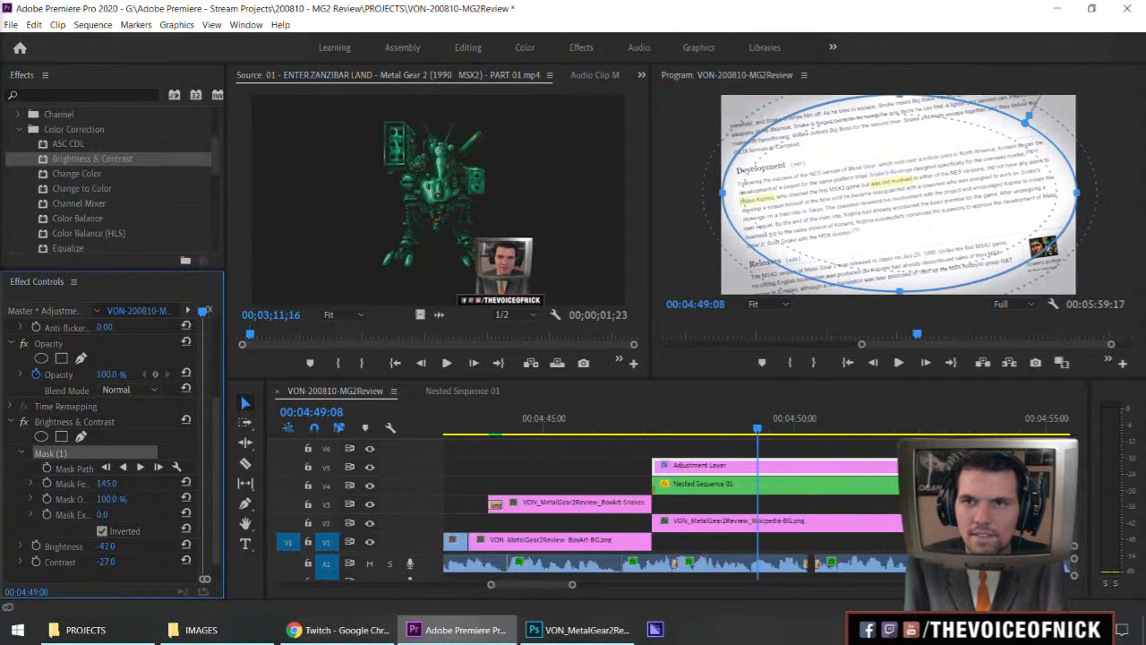
# Step: Play the Wikipedia shot in a maximized preview to check the darkened vignette edges
pyautogui.click(641, 478)
pyautogui.press('`')
pyautogui.press('space')
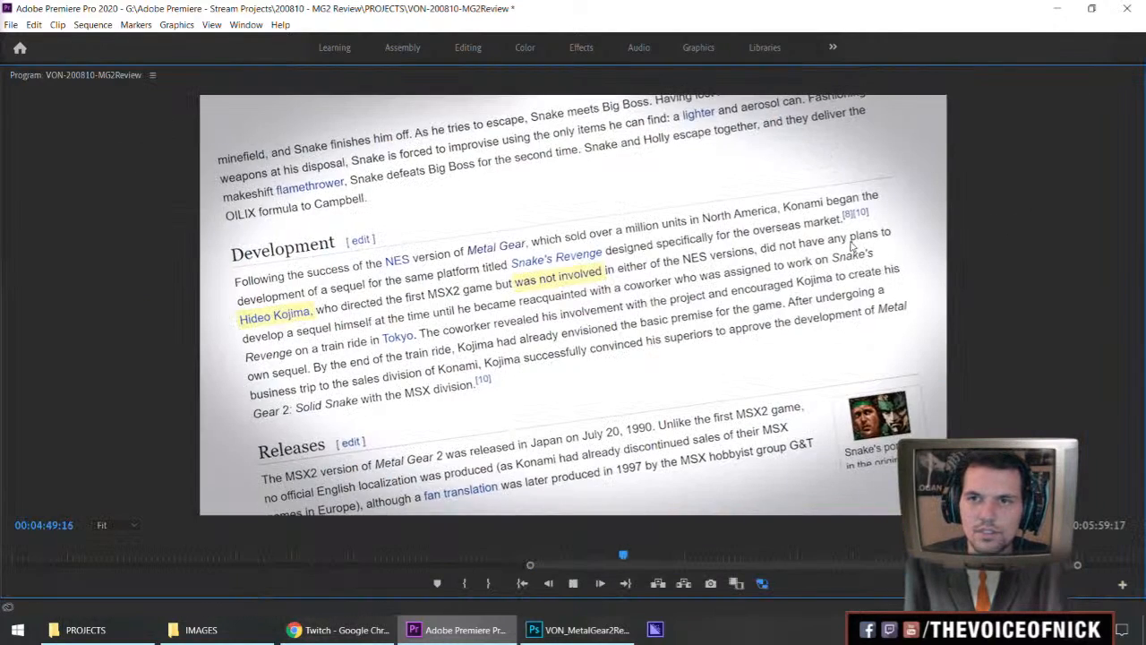
pyautogui.press('space')
pyautogui.press('`')
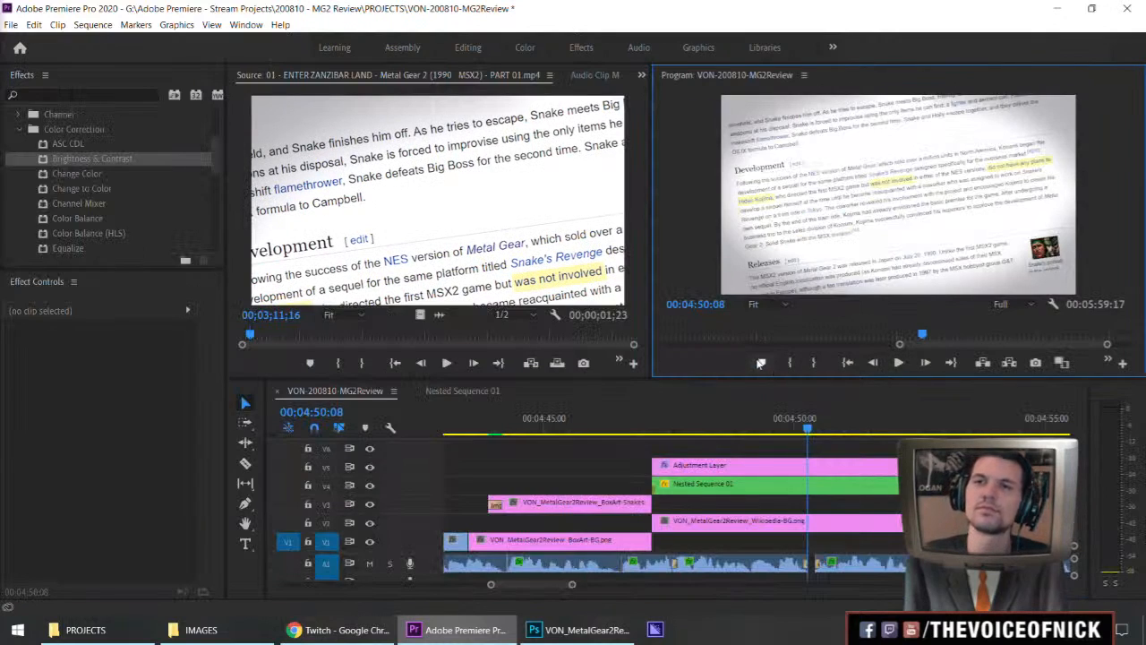
# Step: Apply Gaussian Blur to the adjustment layer, placing it above Brightness & Contrast in the effect order
pyautogui.click(837, 463)
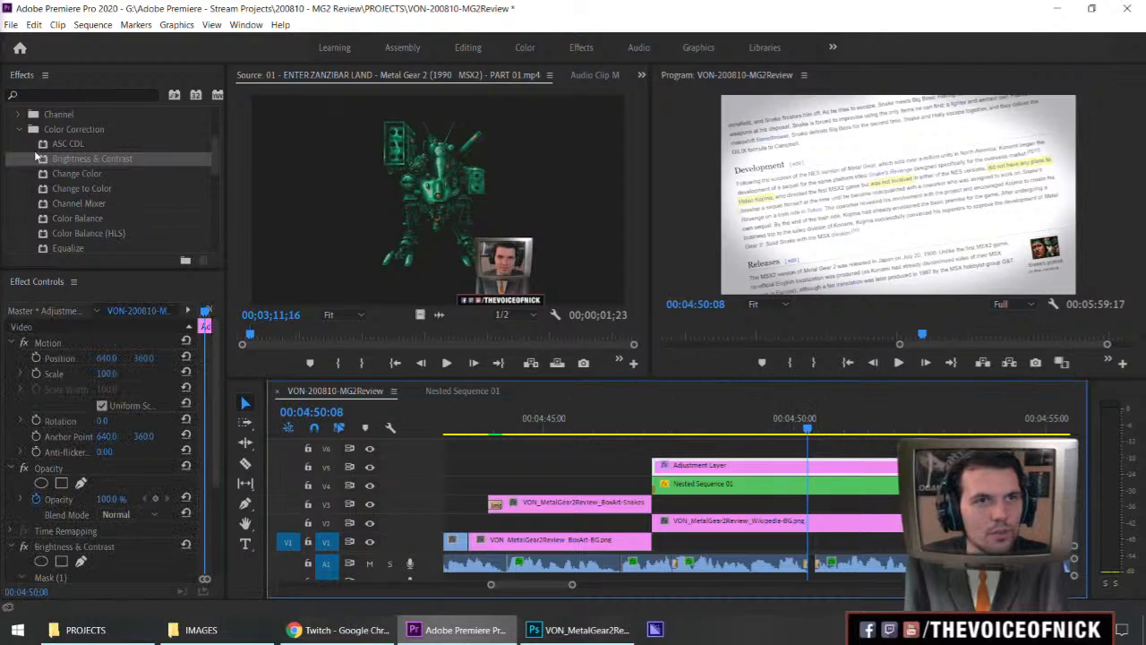
pyautogui.click(20, 129)
pyautogui.scroll(3, 20, 191)
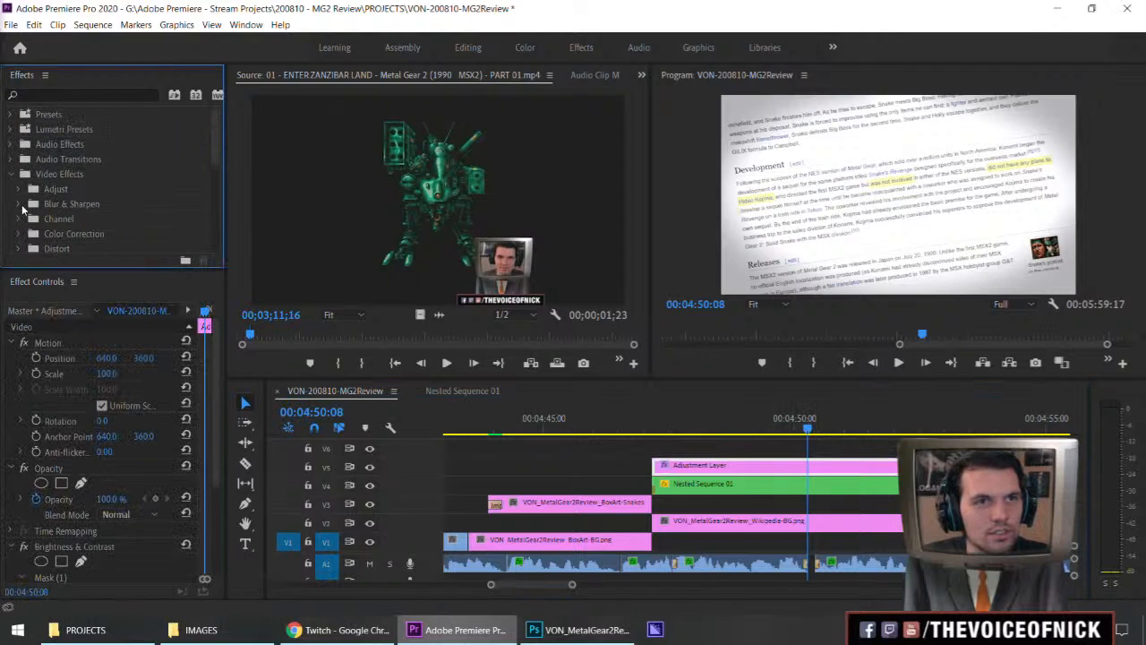
pyautogui.click(20, 204)
pyautogui.scroll(-3, 61, 210)
pyautogui.moveTo(61, 217); pyautogui.dragTo(93, 538)
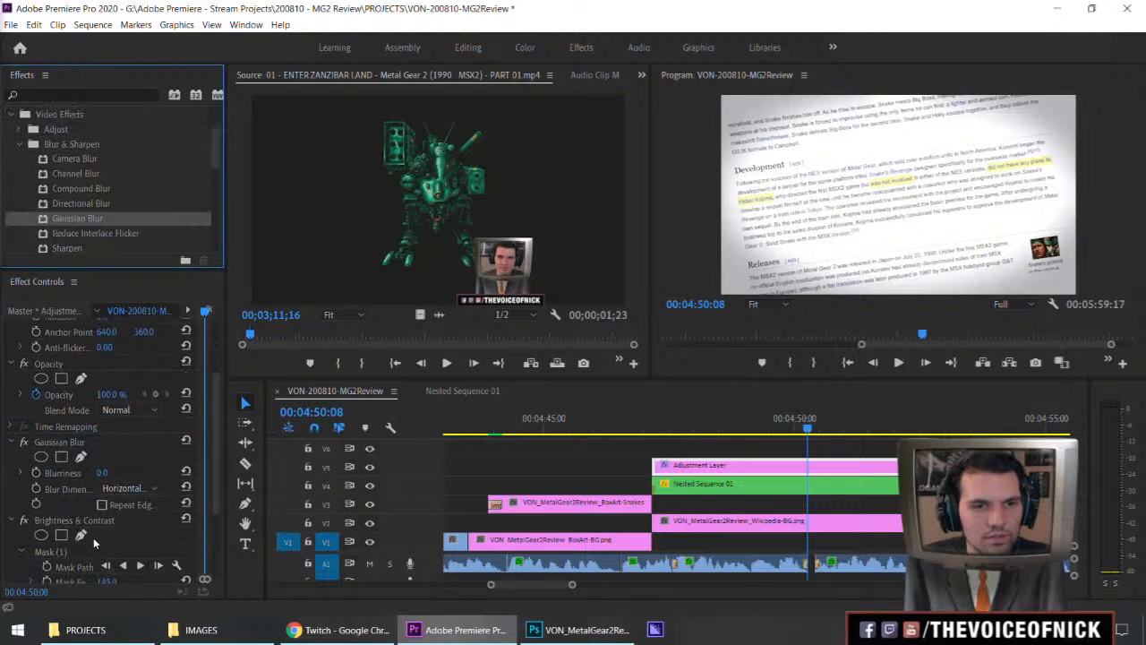
# Step: Add an ellipse mask to Gaussian Blur, tilting and enlarging it to surround the Development text and most of the frame
pyautogui.click(40, 457)
pyautogui.moveTo(806, 204); pyautogui.dragTo(981, 195)
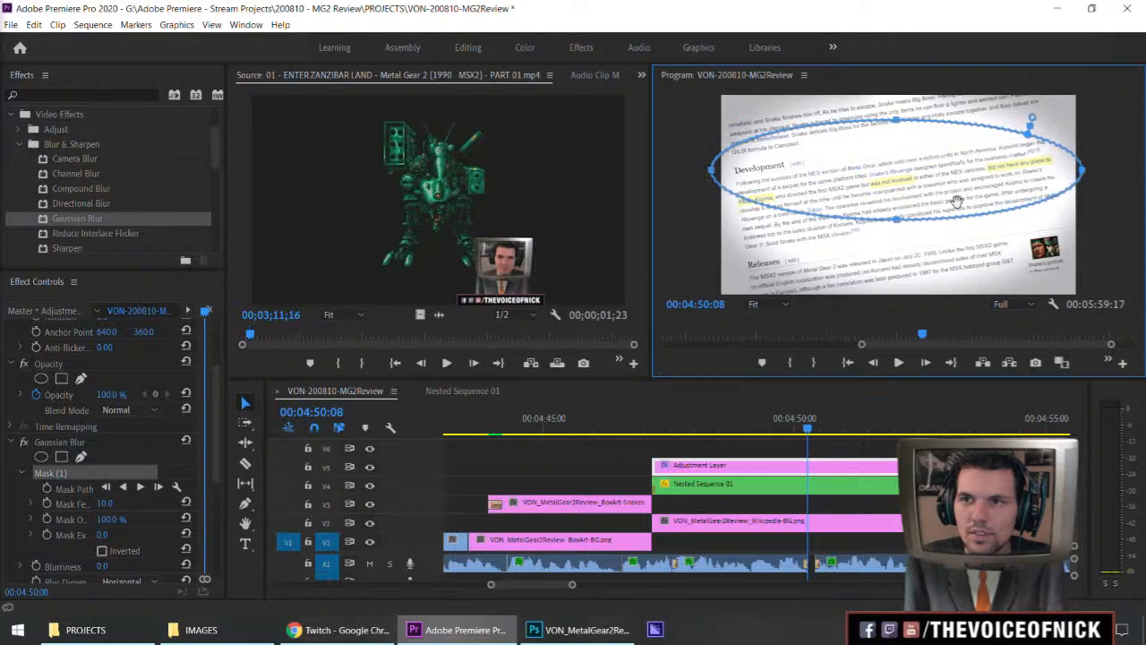
pyautogui.moveTo(898, 219); pyautogui.dragTo(900, 268)
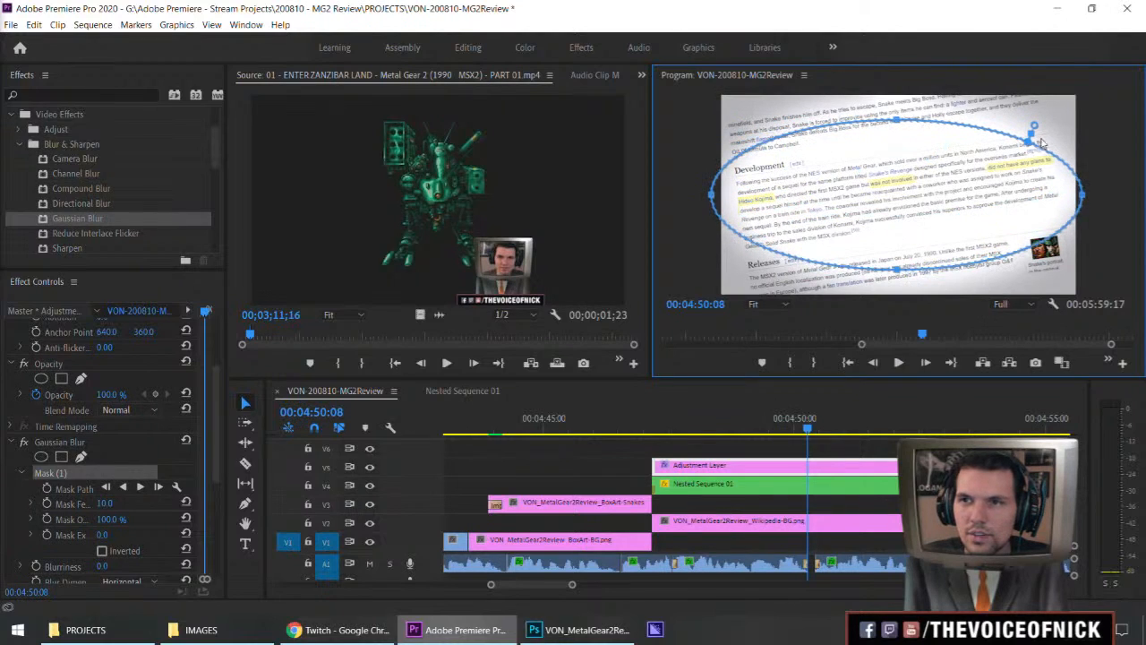
pyautogui.moveTo(885, 111); pyautogui.dragTo(886, 113)
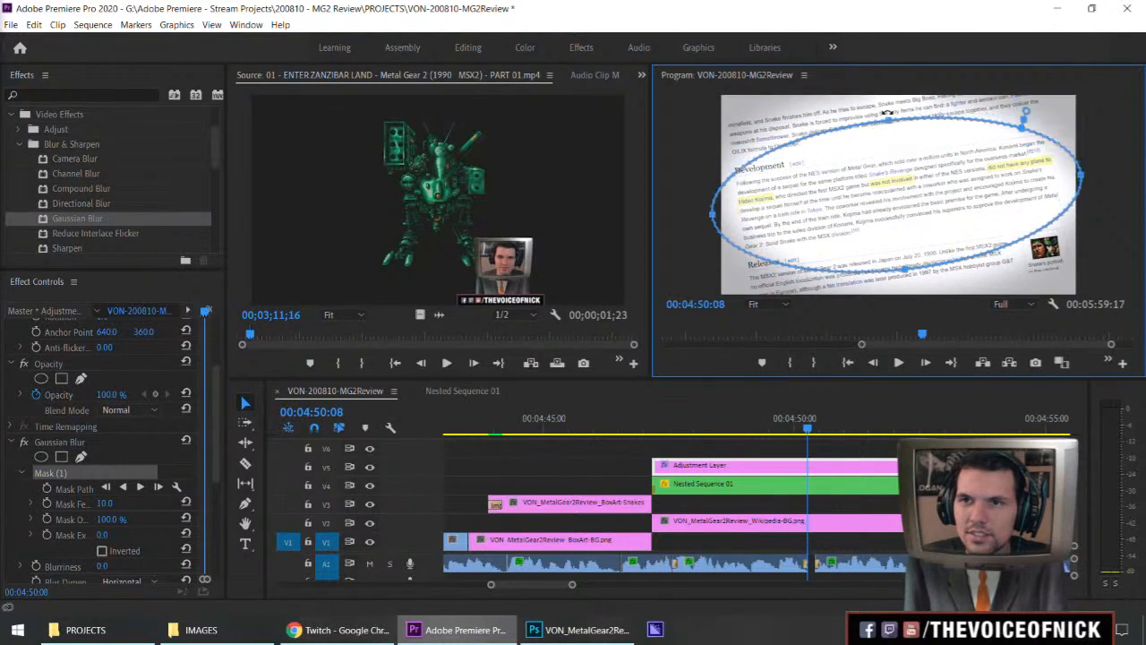
pyautogui.moveTo(889, 162); pyautogui.dragTo(881, 162)
pyautogui.moveTo(896, 270); pyautogui.dragTo(901, 312)
pyautogui.moveTo(909, 247); pyautogui.dragTo(919, 232)
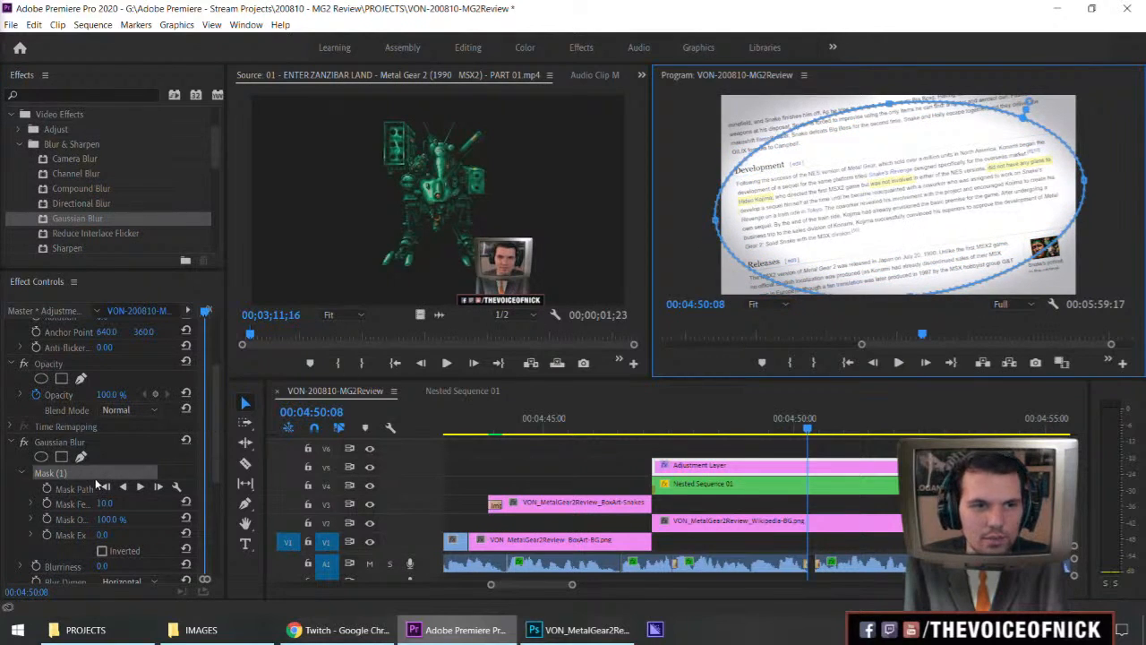
# Step: Enable Repeat Edge Pixels for Gaussian Blur, invert its mask, and set Blurriness to 2.0
pyautogui.scroll(-2, 45, 534)
pyautogui.moveTo(104, 506)
pyautogui.mouseDown()
pyautogui.moveTo(134, 505)
pyautogui.moveTo(125, 506)
pyautogui.mouseUp()
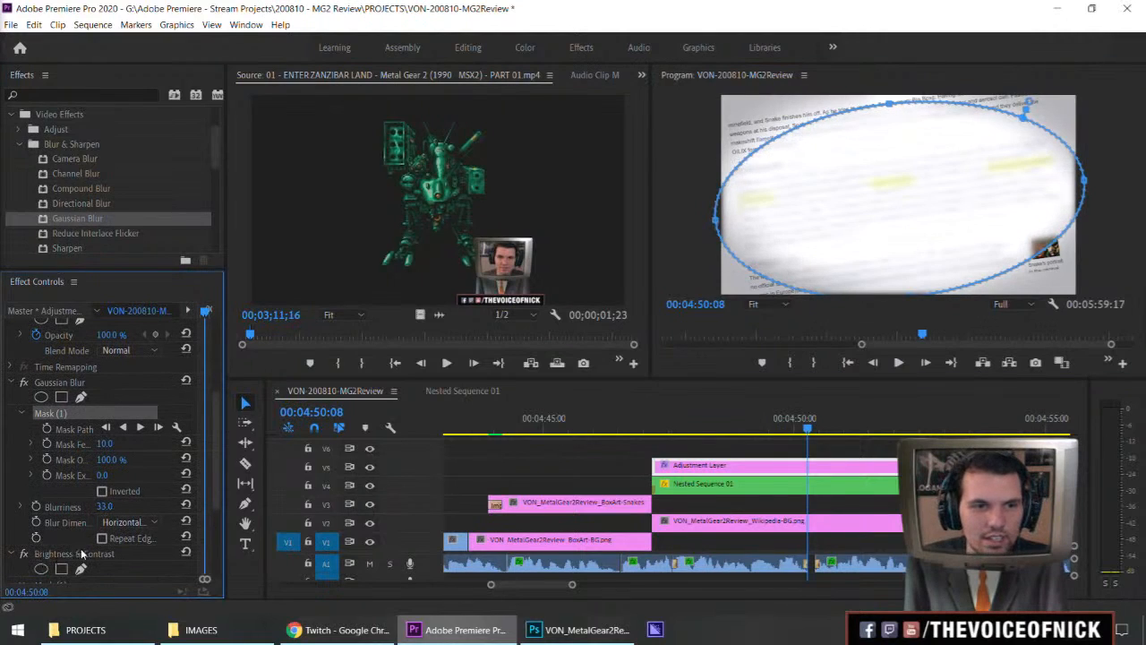
pyautogui.click(102, 538)
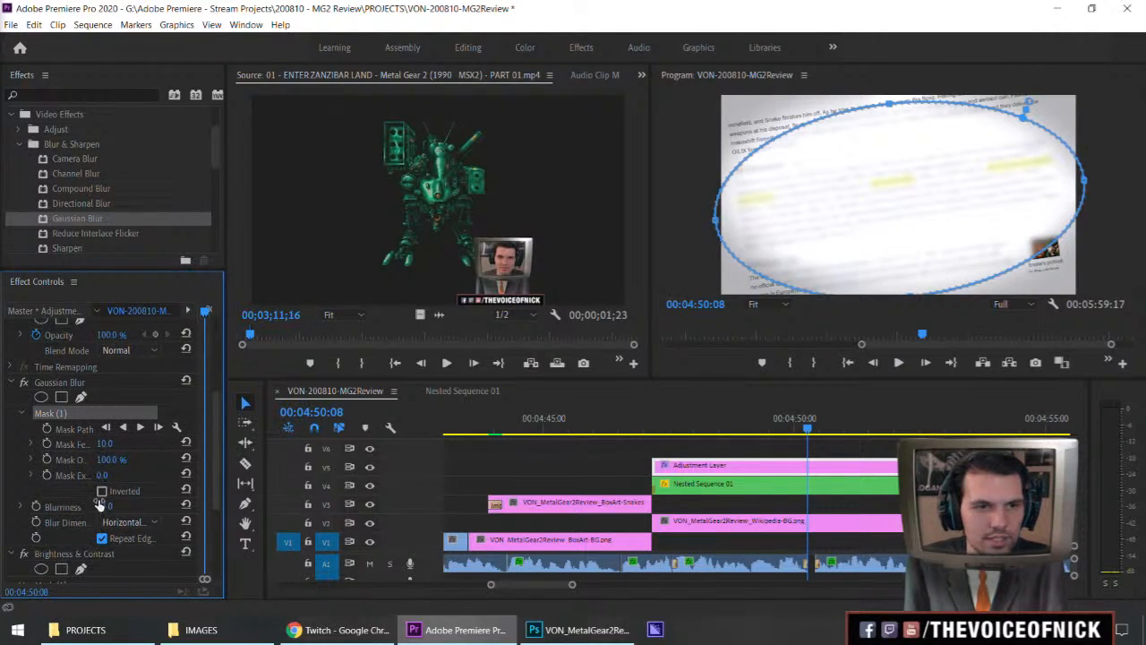
pyautogui.click(102, 490)
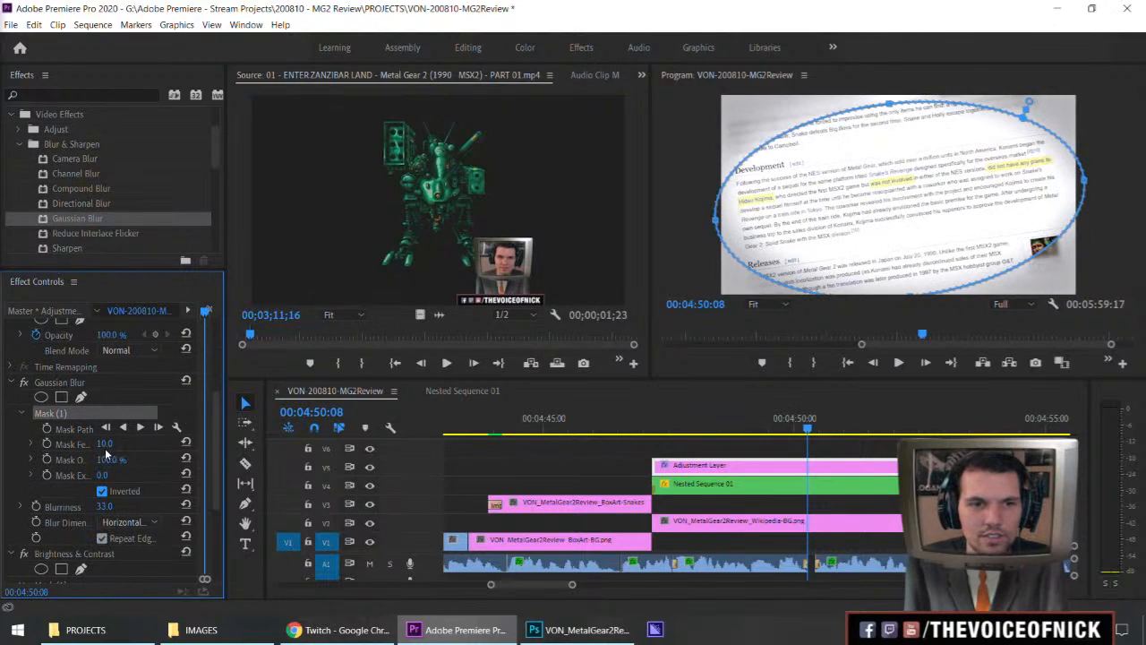
pyautogui.moveTo(105, 506); pyautogui.dragTo(84, 506)
# Step: Flatten and reposition the blur mask ellipse tightly around the Development paragraph, and set Blurriness to 0.0
pyautogui.moveTo(886, 240); pyautogui.dragTo(886, 235)
pyautogui.moveTo(907, 291); pyautogui.dragTo(901, 224)
pyautogui.moveTo(892, 175); pyautogui.dragTo(887, 207)
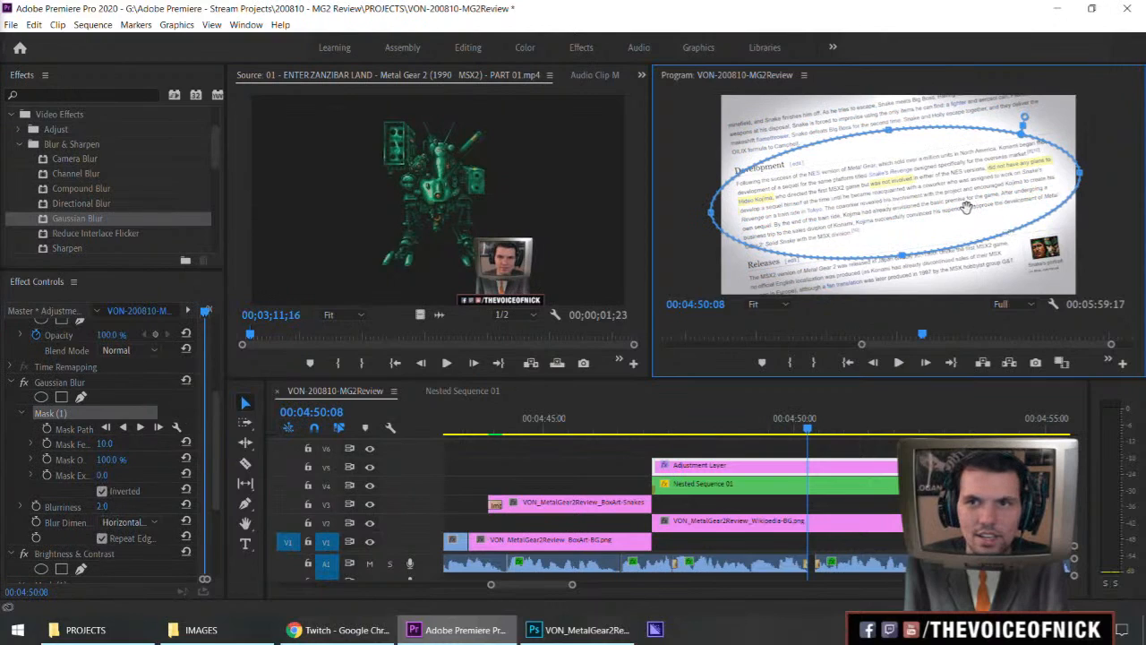
pyautogui.moveTo(967, 208); pyautogui.dragTo(954, 216)
pyautogui.click(102, 491)
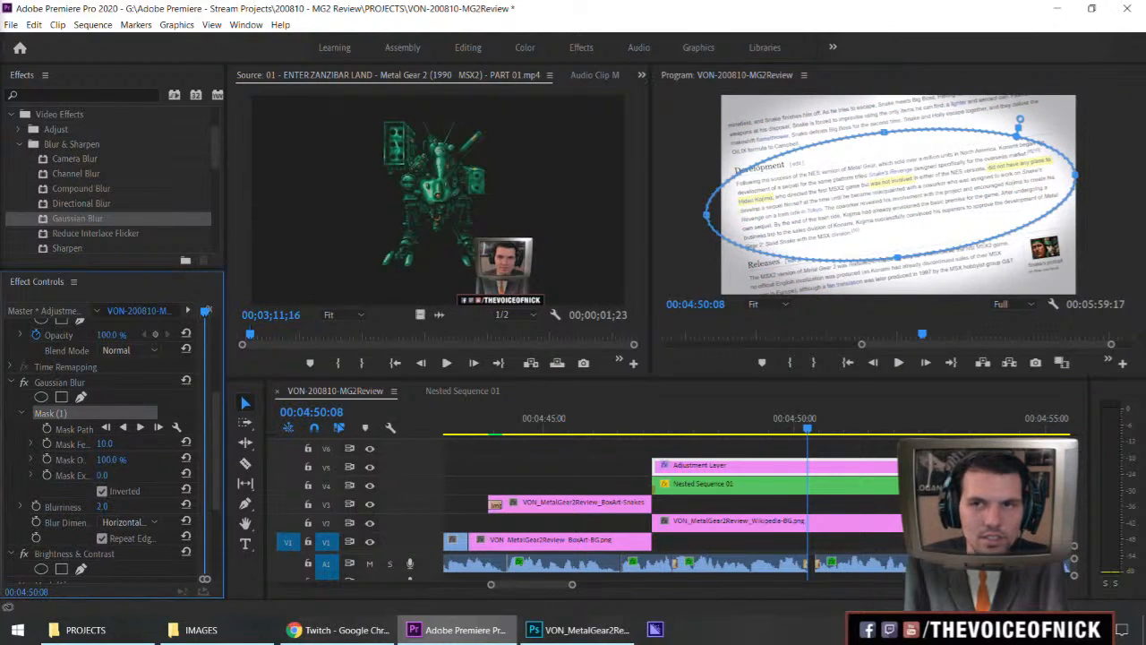
pyautogui.moveTo(105, 506)
pyautogui.mouseDown()
pyautogui.moveTo(86, 507)
pyautogui.moveTo(118, 506)
pyautogui.mouseUp()
pyautogui.moveTo(899, 260); pyautogui.dragTo(895, 227)
# Step: Enlarge the blur mask ellipse slightly, with its feather at 114 and Gaussian Blur's Blurriness at 6.0
pyautogui.moveTo(105, 445); pyautogui.dragTo(182, 445)
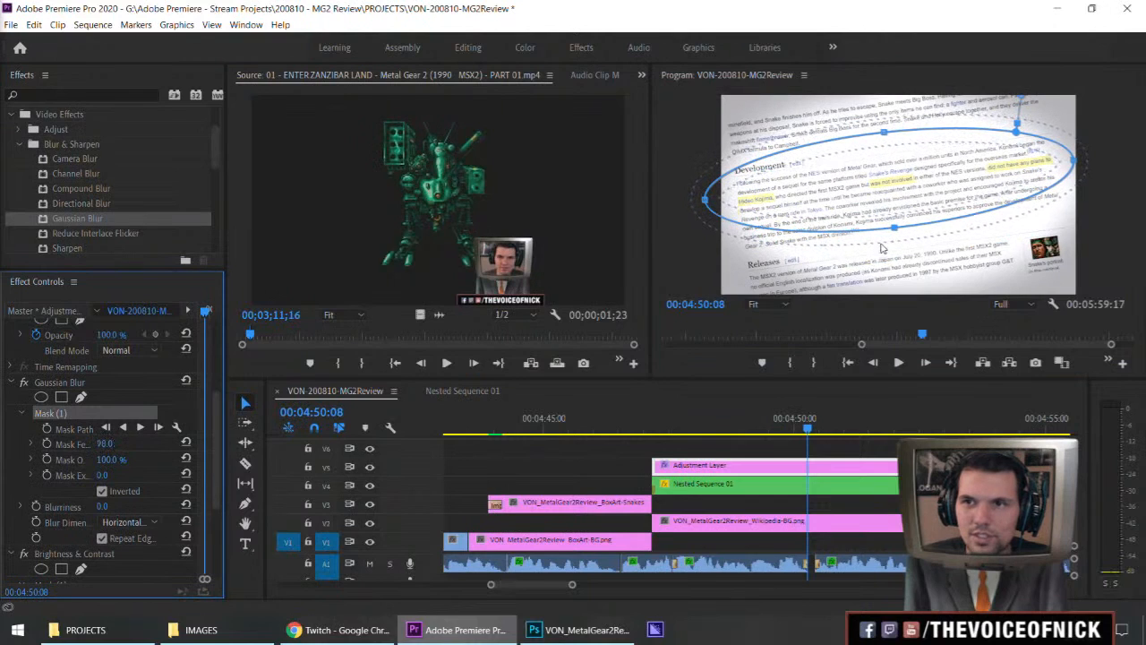
pyautogui.moveTo(898, 230); pyautogui.dragTo(914, 209)
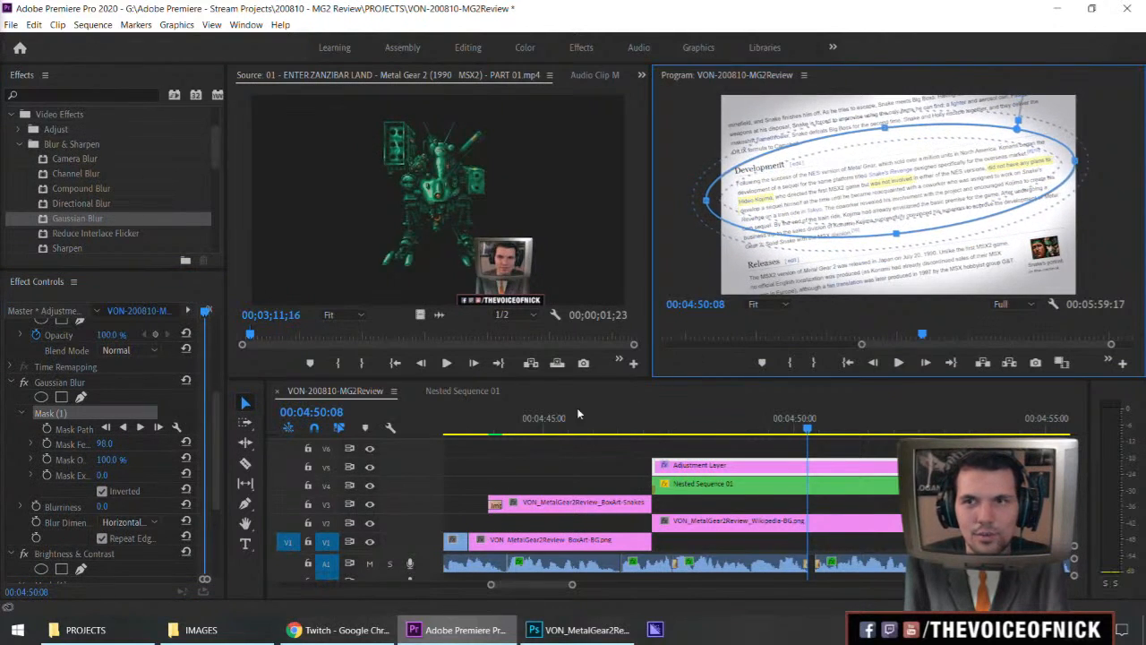
pyautogui.moveTo(98, 508); pyautogui.dragTo(106, 507)
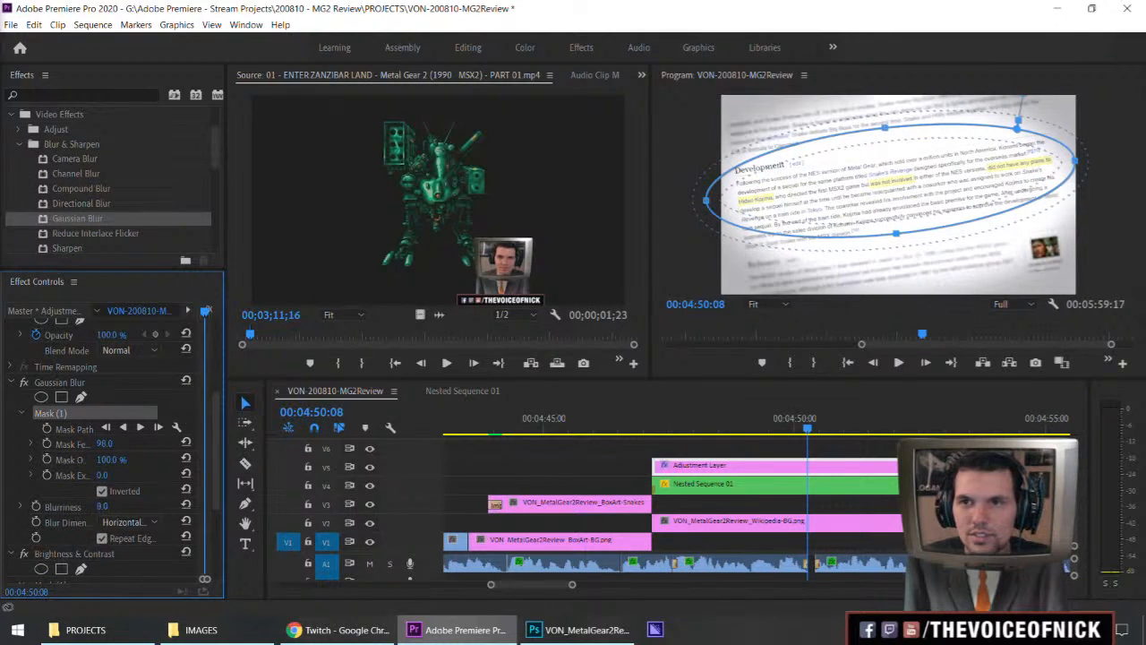
pyautogui.moveTo(105, 444); pyautogui.dragTo(139, 444)
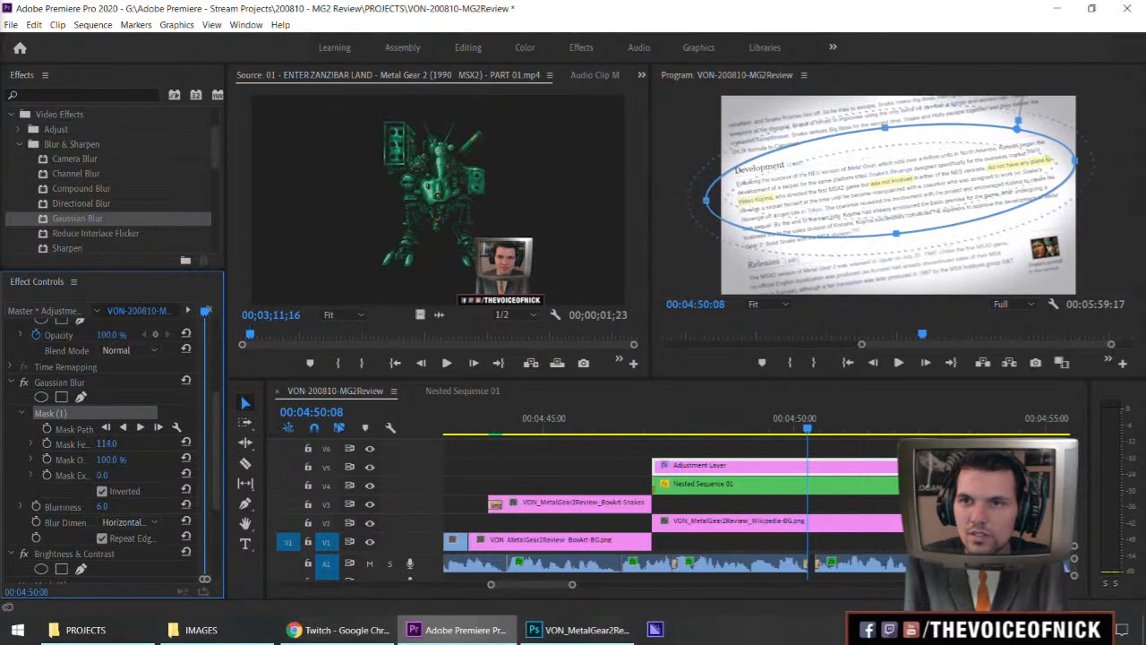
# Step: Play the blurred Wikipedia shot in a maximized preview, including a run starting from the Snake's Revenge box art
pyautogui.press('`')
pyautogui.press('space')
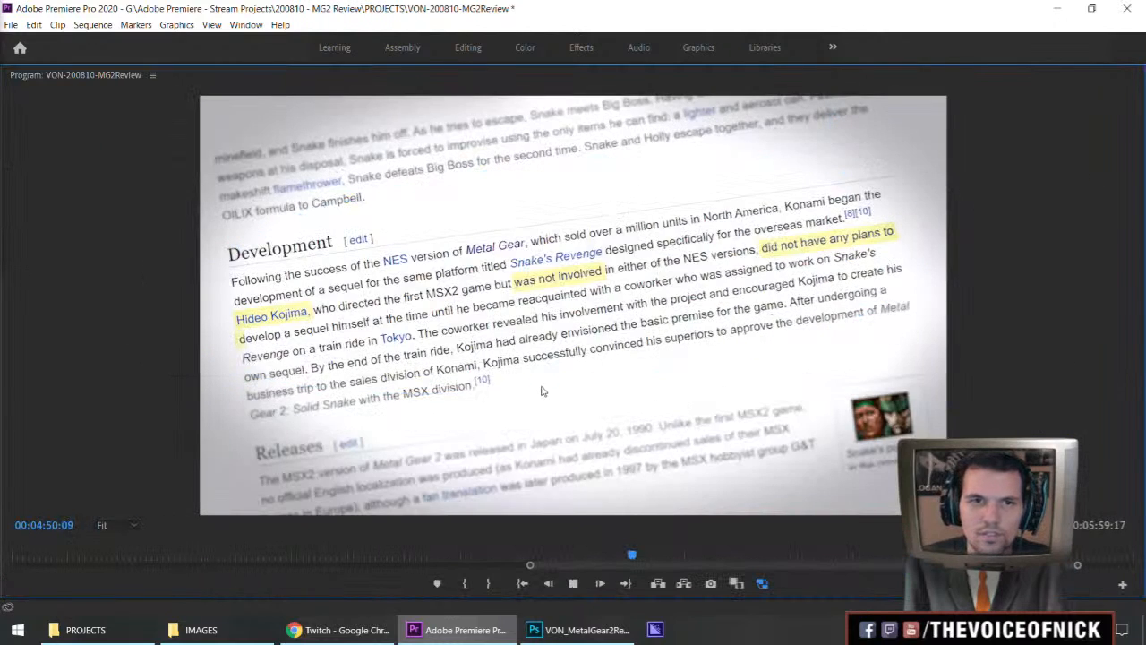
pyautogui.press('space')
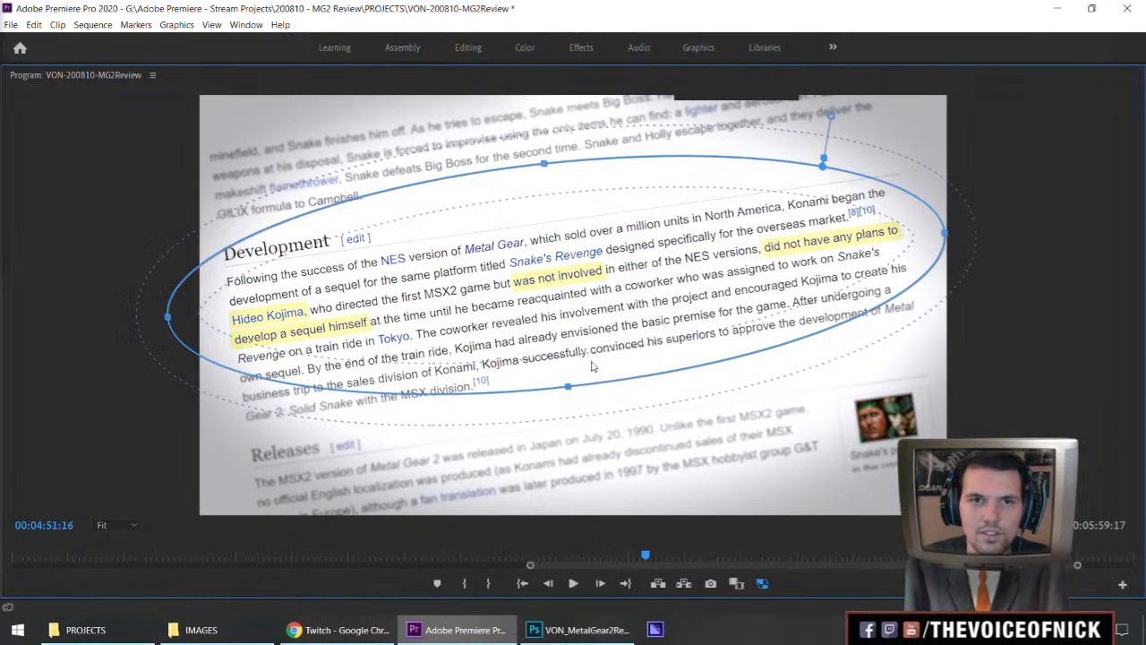
pyautogui.press('`')
pyautogui.click(724, 445)
pyautogui.moveTo(659, 426); pyautogui.dragTo(526, 422)
pyautogui.press('space')
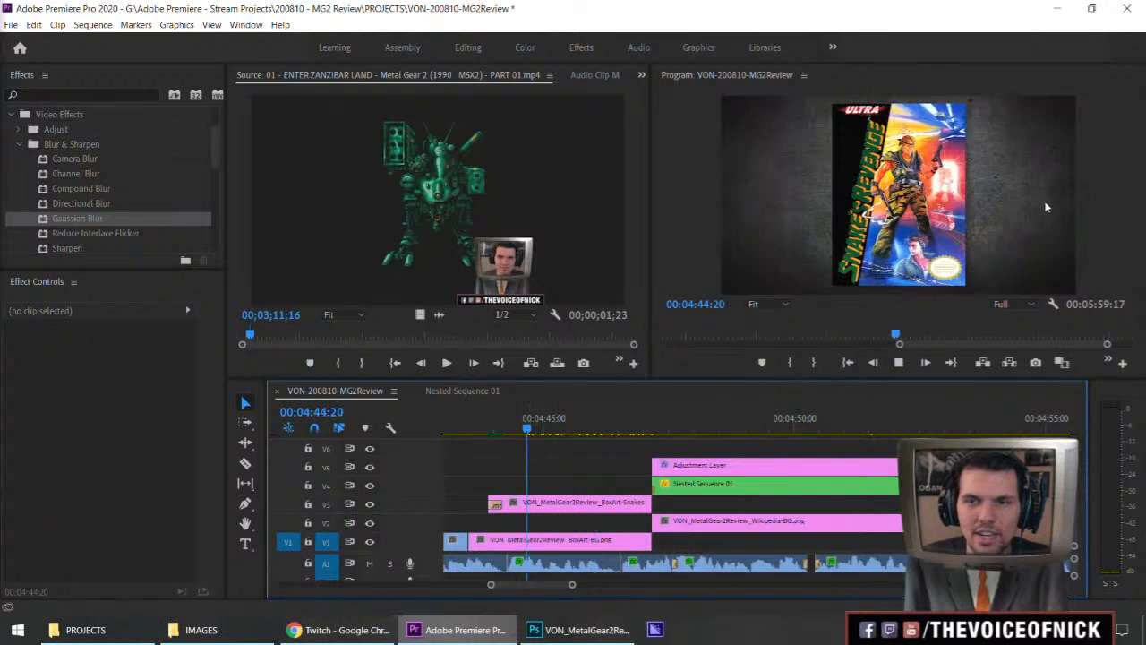
pyautogui.press('`')
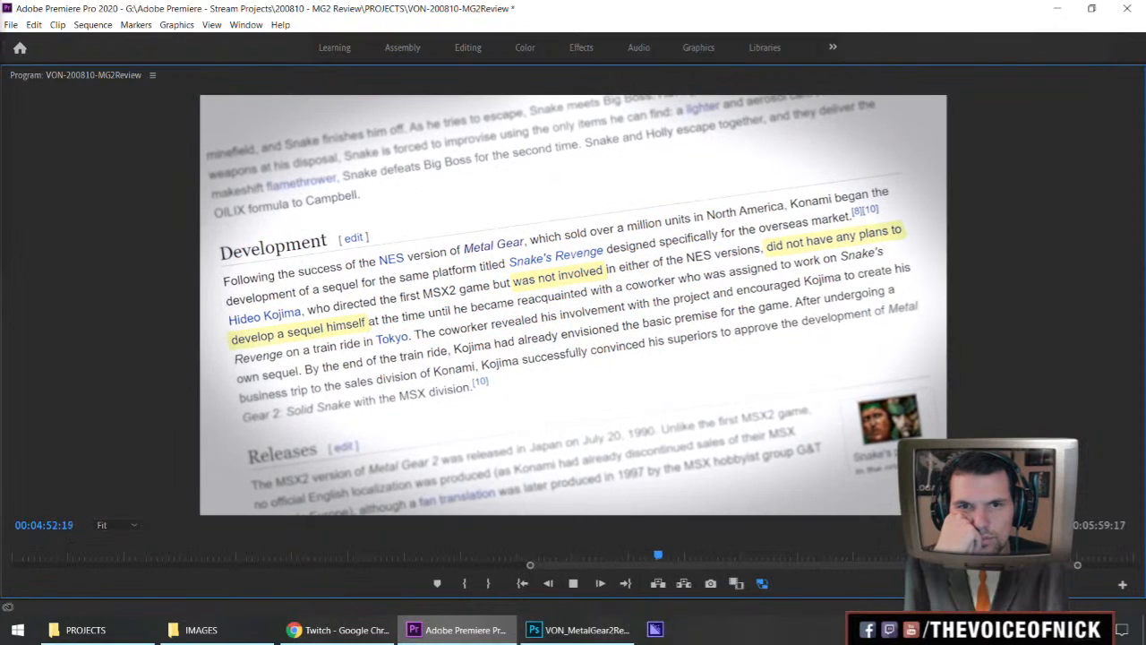
pyautogui.press('space')
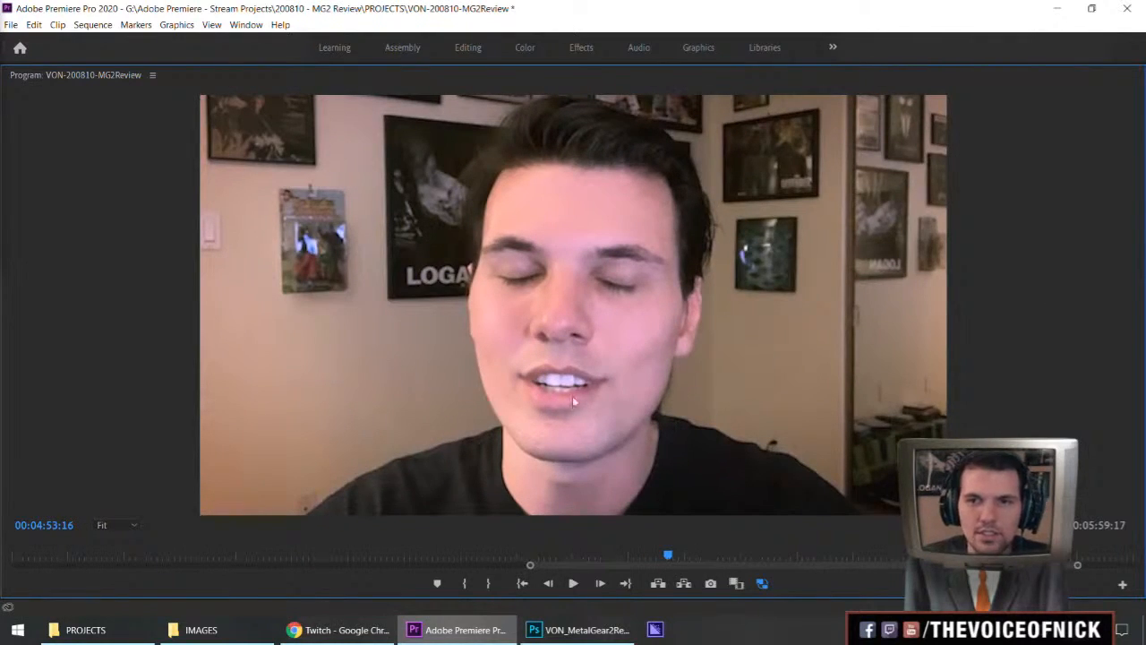
# Step: In Nested Sequence 01, extend the V2 highlight clip to match the end of the highlight clip on V3
pyautogui.press('`')
pyautogui.doubleClick(606, 488)
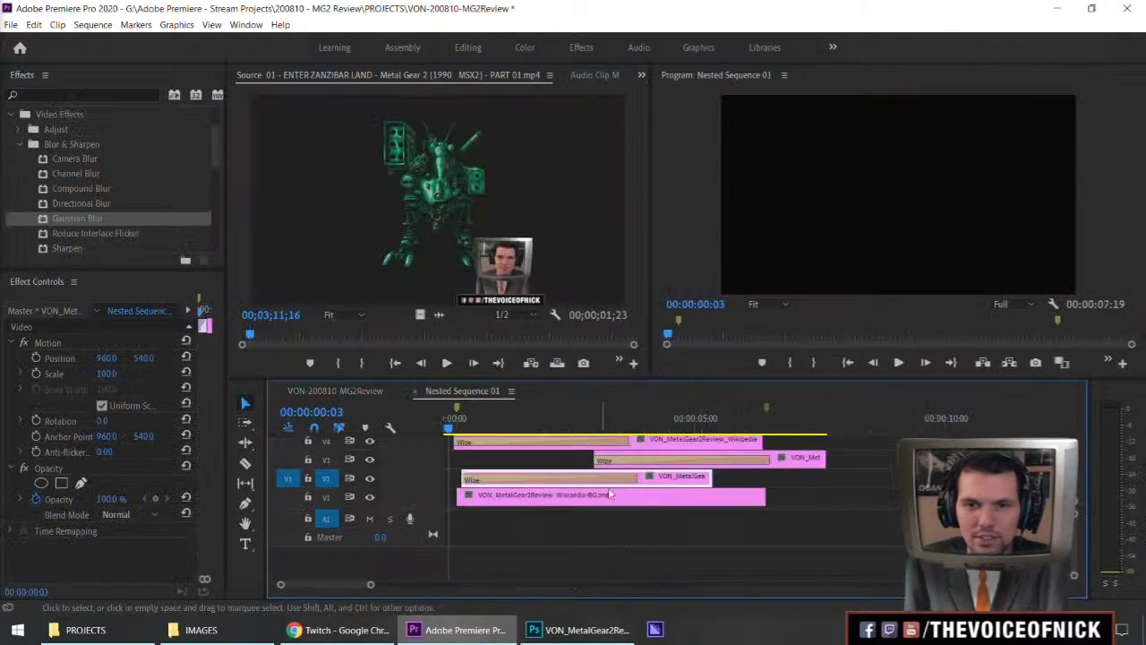
pyautogui.moveTo(712, 479); pyautogui.dragTo(828, 482)
# Step: Return to the VON-200810-MG2Review sequence and play the Wikipedia shot maximized to check that the Hideo Kojima highlight lasts
pyautogui.click(343, 393)
pyautogui.click(581, 419)
pyautogui.press('space')
pyautogui.press('`')
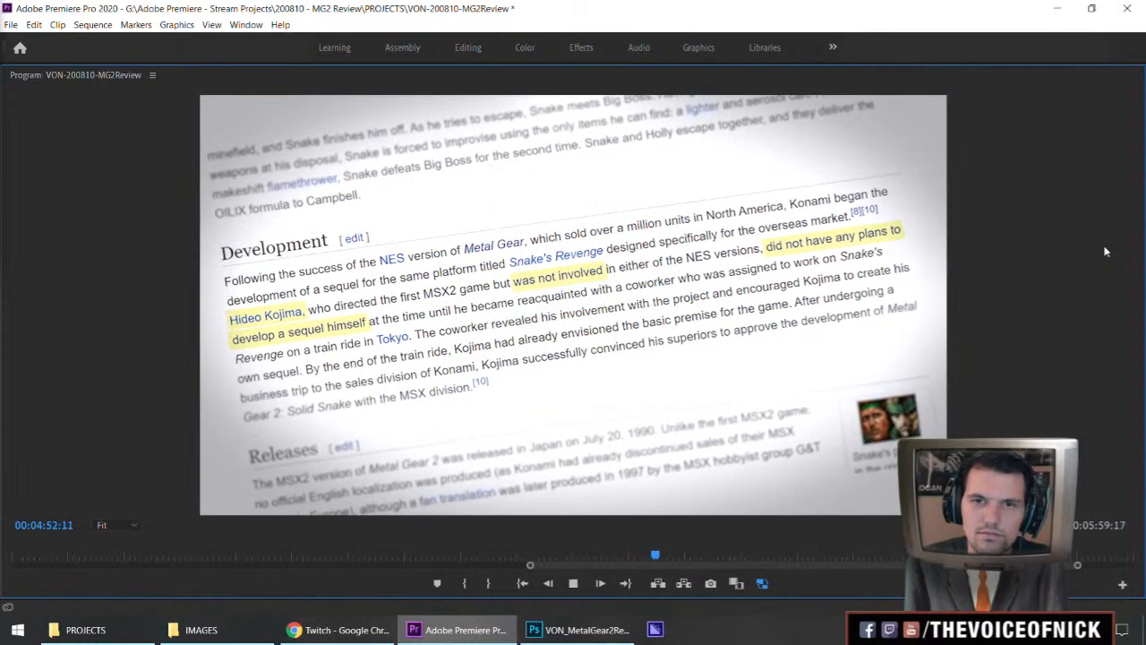
pyautogui.press('space')
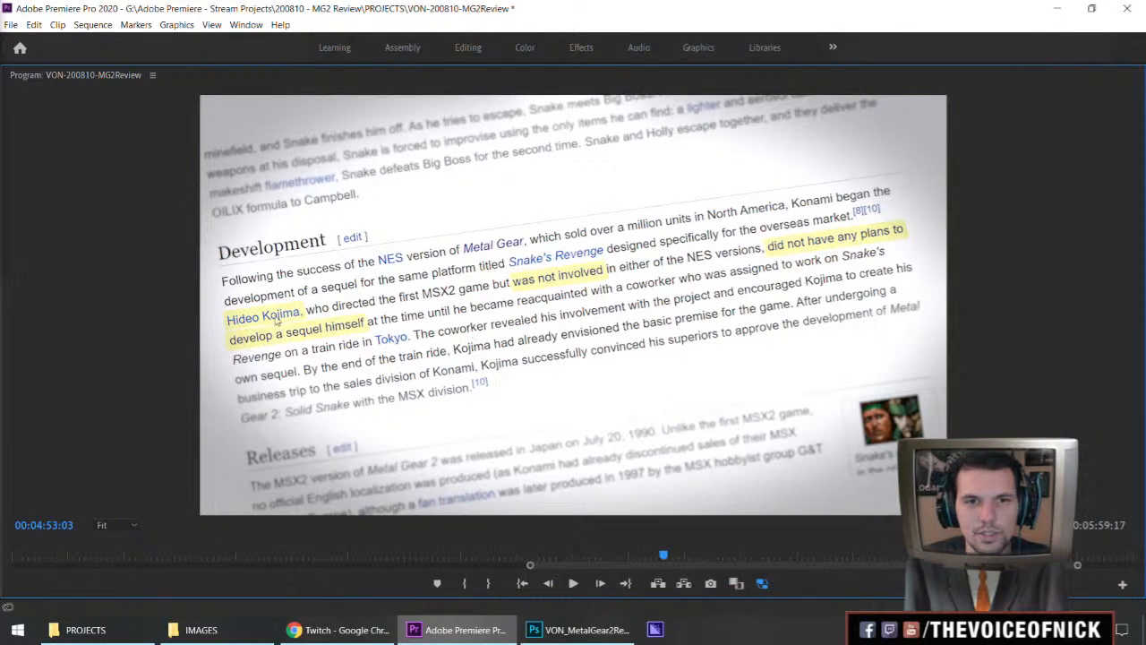
pyautogui.press('`')
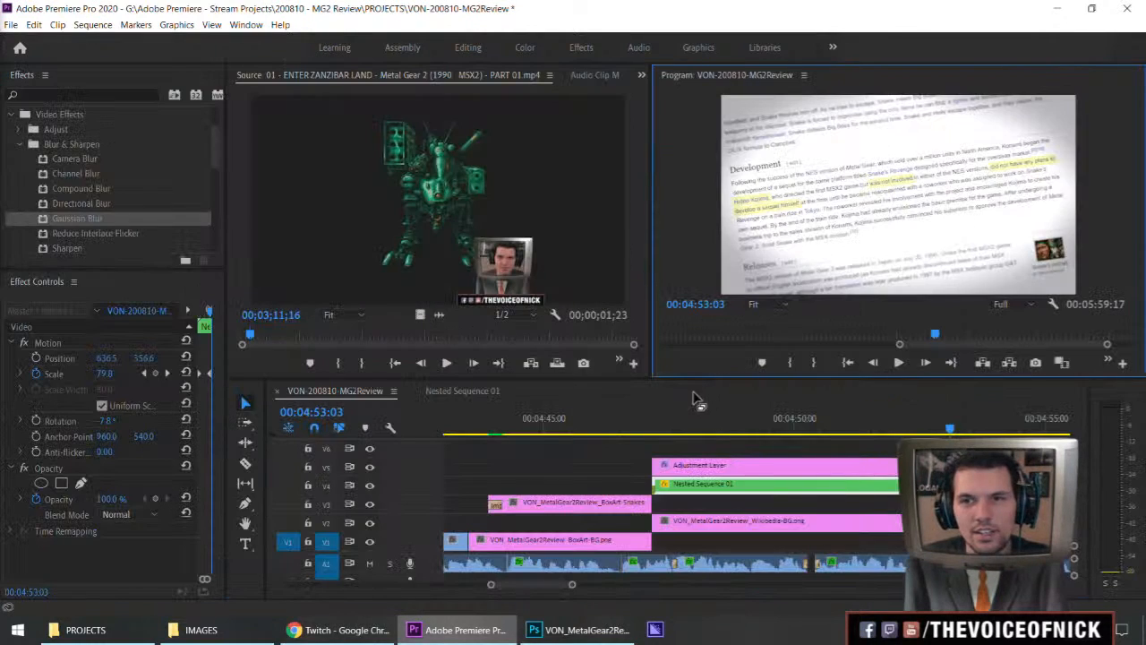
# Step: Save the project, and lower the adjustment layer, Nested Sequence 01 and Wikipedia background to tracks V3, V2 and V1
pyautogui.click(627, 455)
pyautogui.hotkey('ctrl', 's')
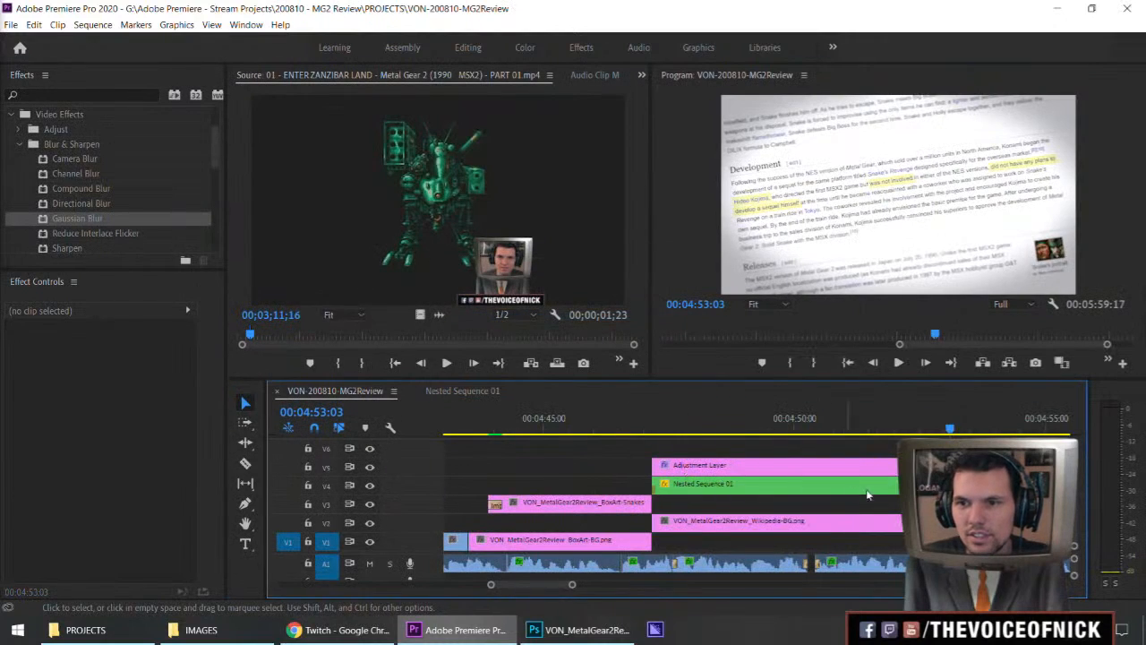
pyautogui.press('-')
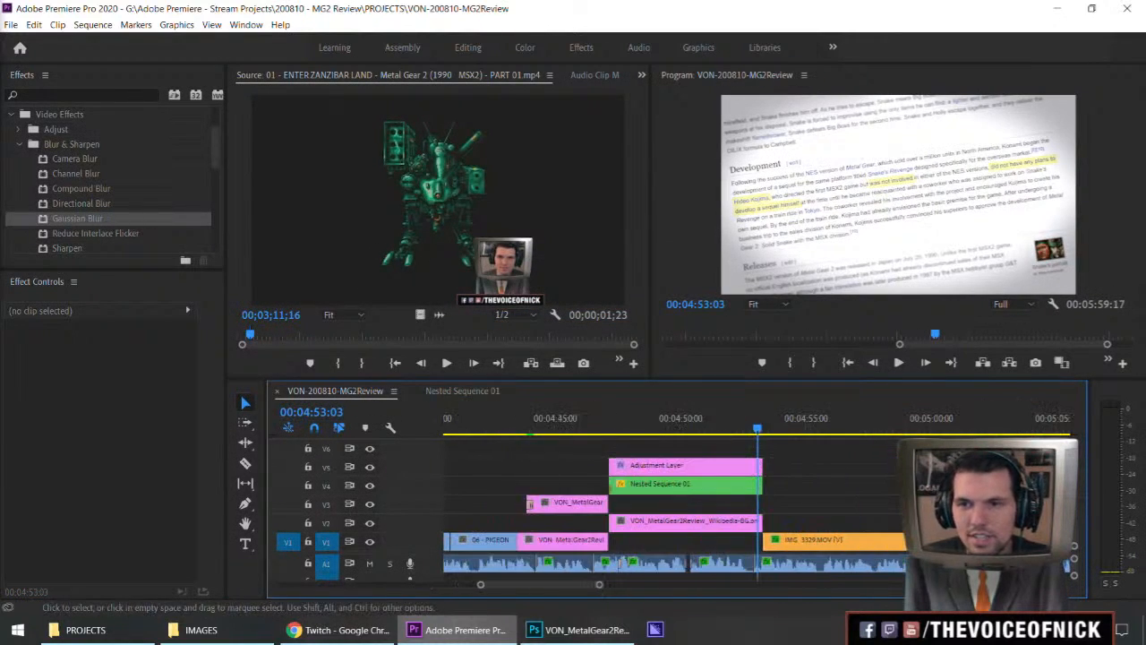
pyautogui.moveTo(821, 458); pyautogui.dragTo(738, 499)
pyautogui.hotkey('alt', 'Down')
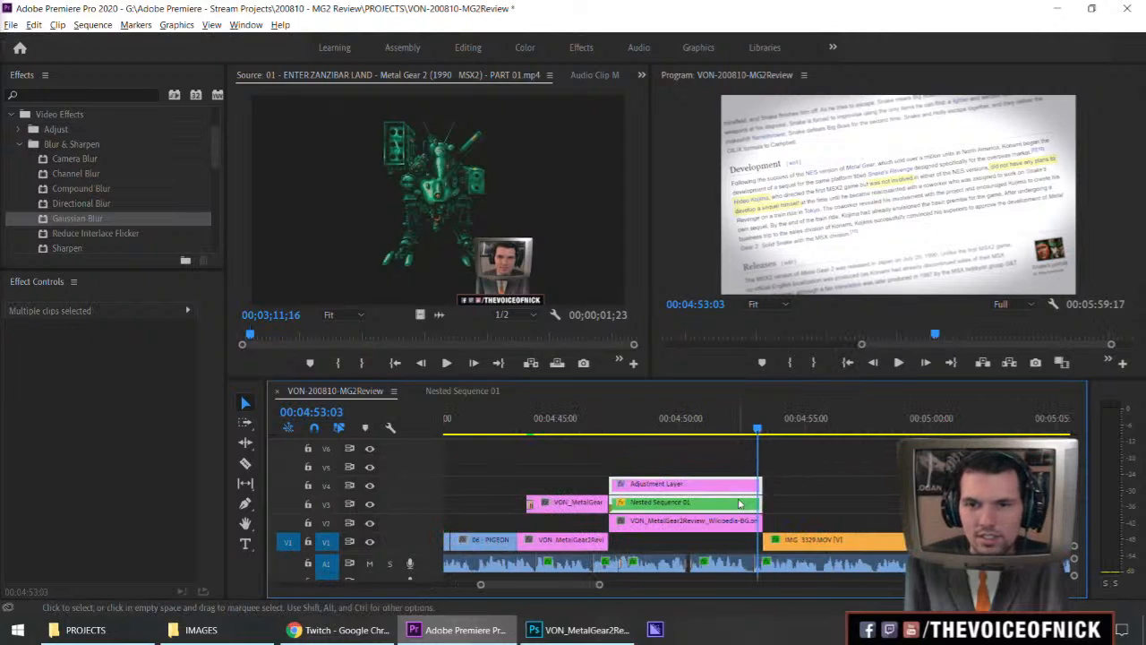
pyautogui.hotkey('alt', 'Down')
# Step: Play the sequence from just before the Wikipedia shot to check the restacked clips
pyautogui.moveTo(623, 430); pyautogui.dragTo(590, 439)
pyautogui.moveTo(710, 463); pyautogui.dragTo(736, 469)
pyautogui.press('space')
pyautogui.press('-')
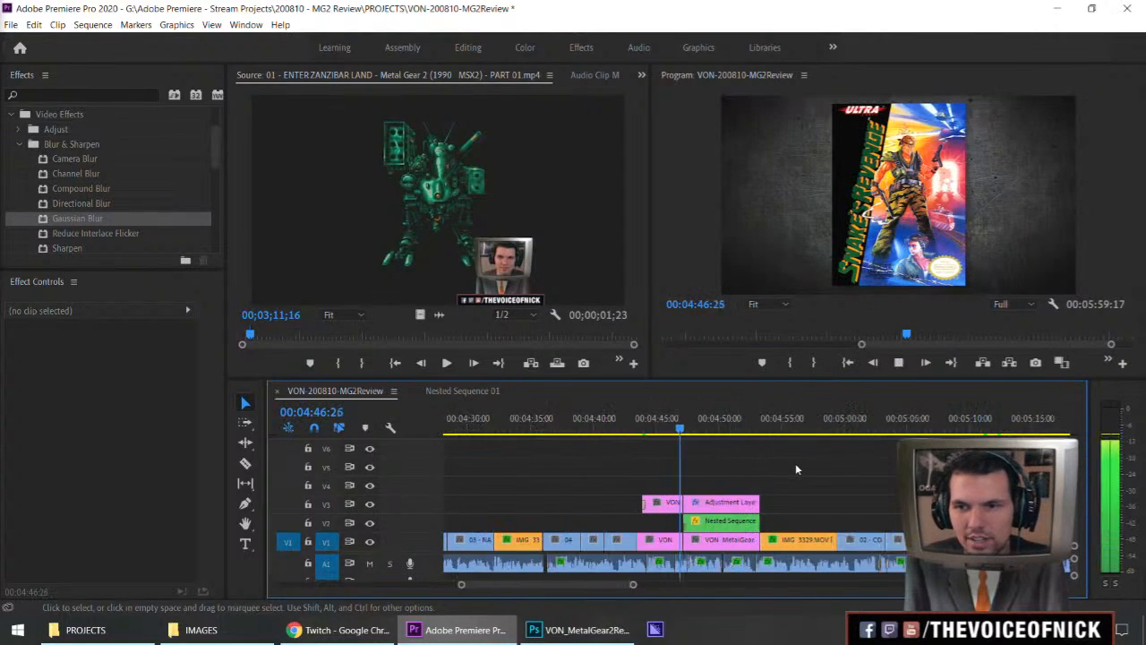
pyautogui.press('-')
# Step: Review the remaining graphics further along the sequence, viewing the April 1990 and July 1990 box art comparison maximized
pyautogui.click(976, 425)
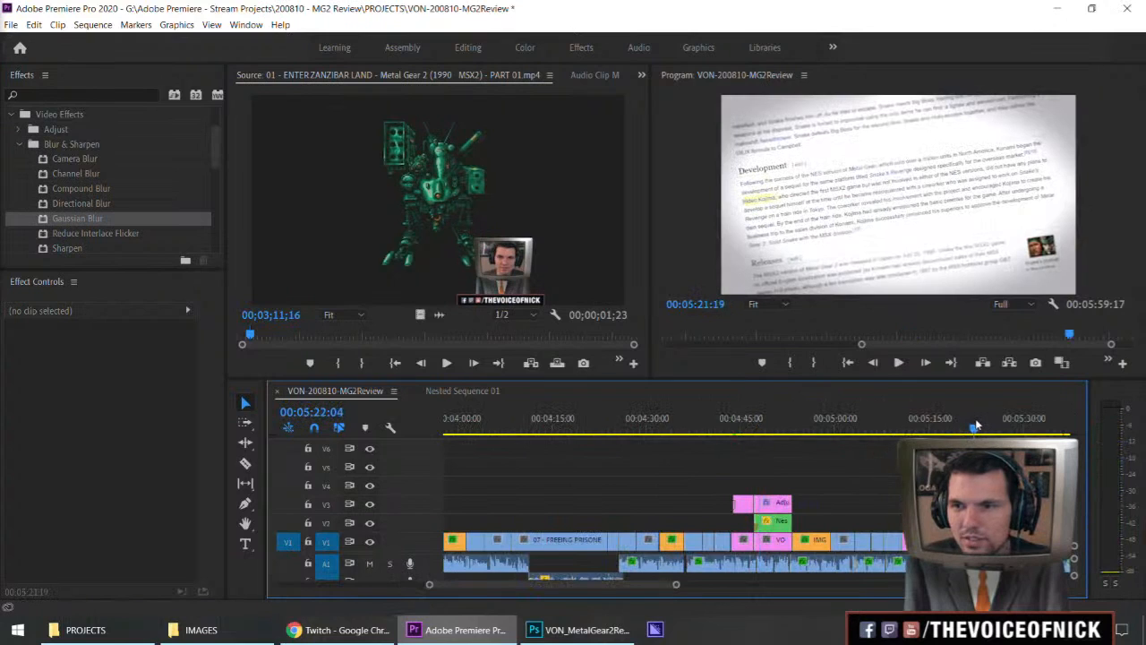
pyautogui.scroll(-3, 975, 425)
pyautogui.click(699, 431)
pyautogui.moveTo(705, 429); pyautogui.dragTo(872, 433)
pyautogui.click(701, 434)
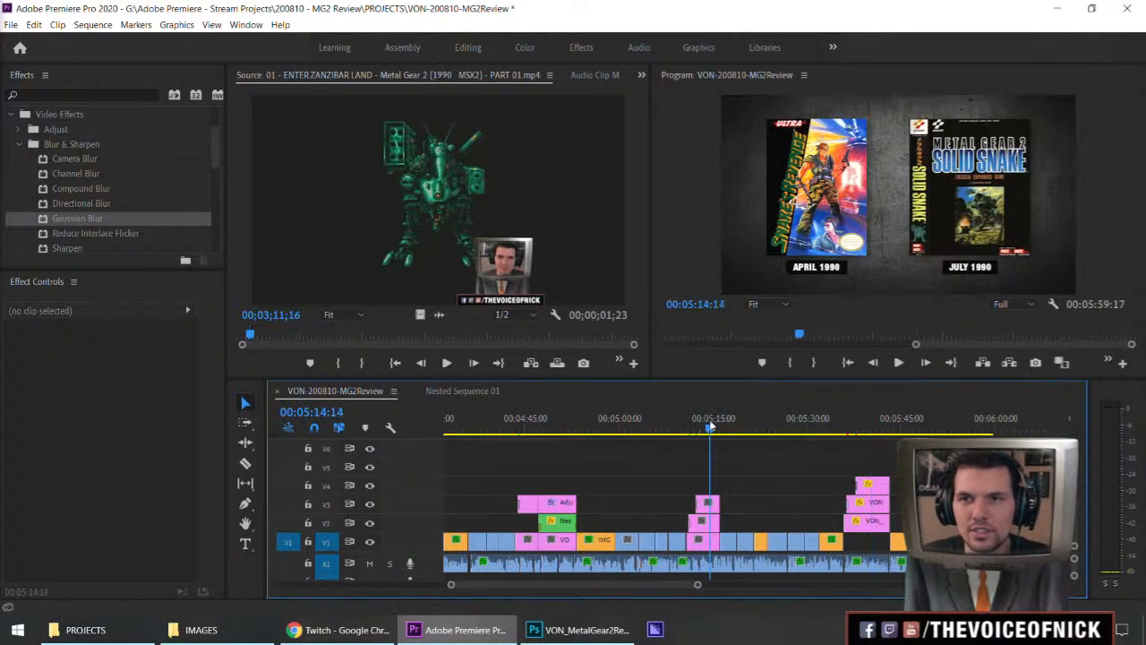
pyautogui.press('`')
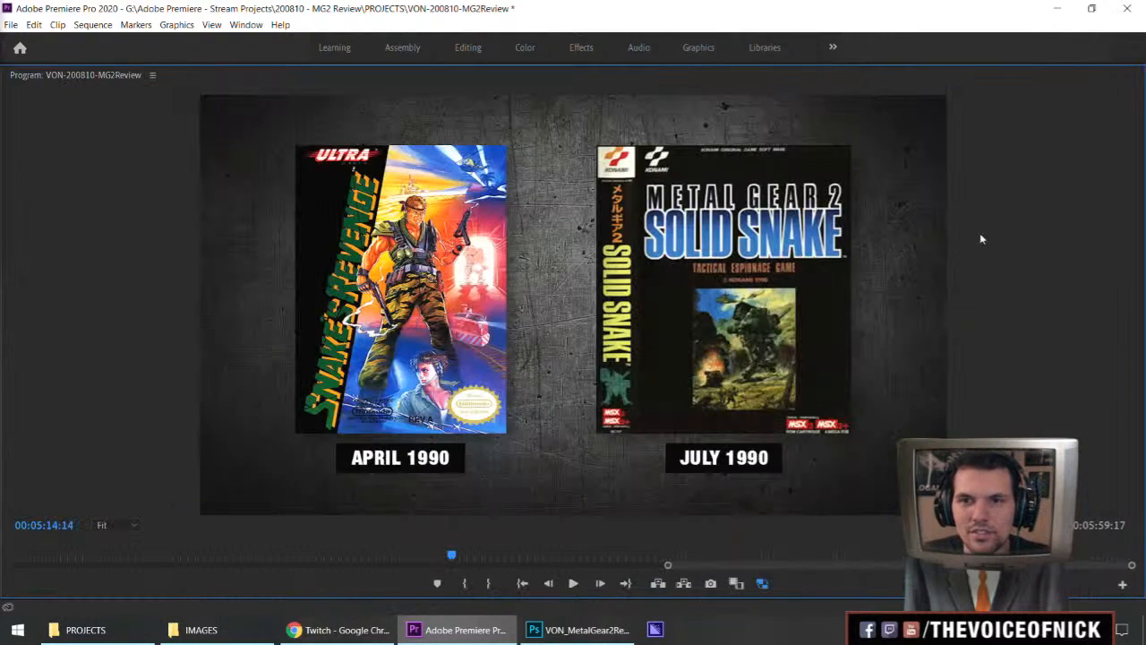
pyautogui.press('`')
# Step: Add a cyan marker at 00:04:51:05 over the Wikipedia shot and save the project
pyautogui.press('Up')
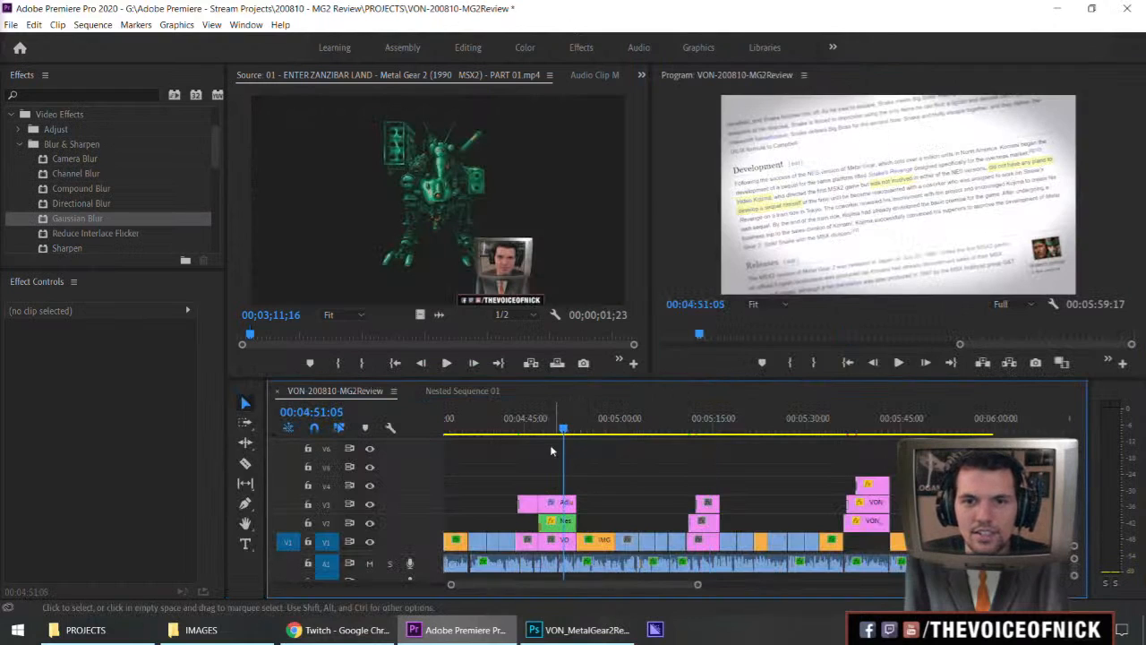
pyautogui.press('Up')
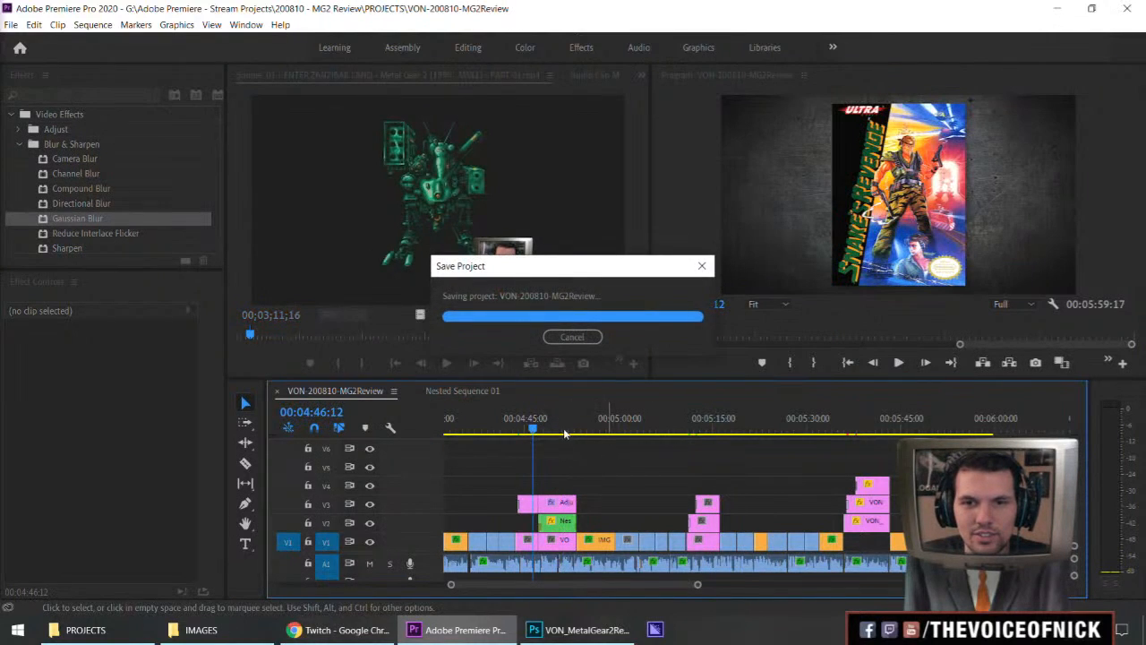
pyautogui.press('Down')
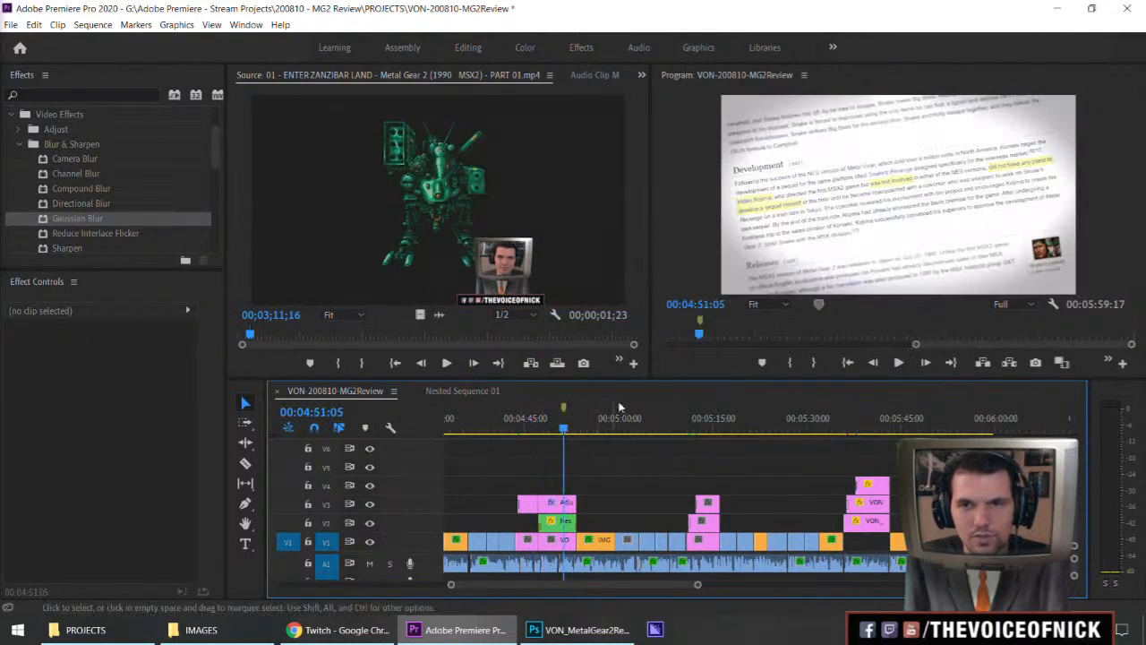
pyautogui.press('m')
pyautogui.press('m')
pyautogui.press('Return')
pyautogui.hotkey('ctrl', 's')
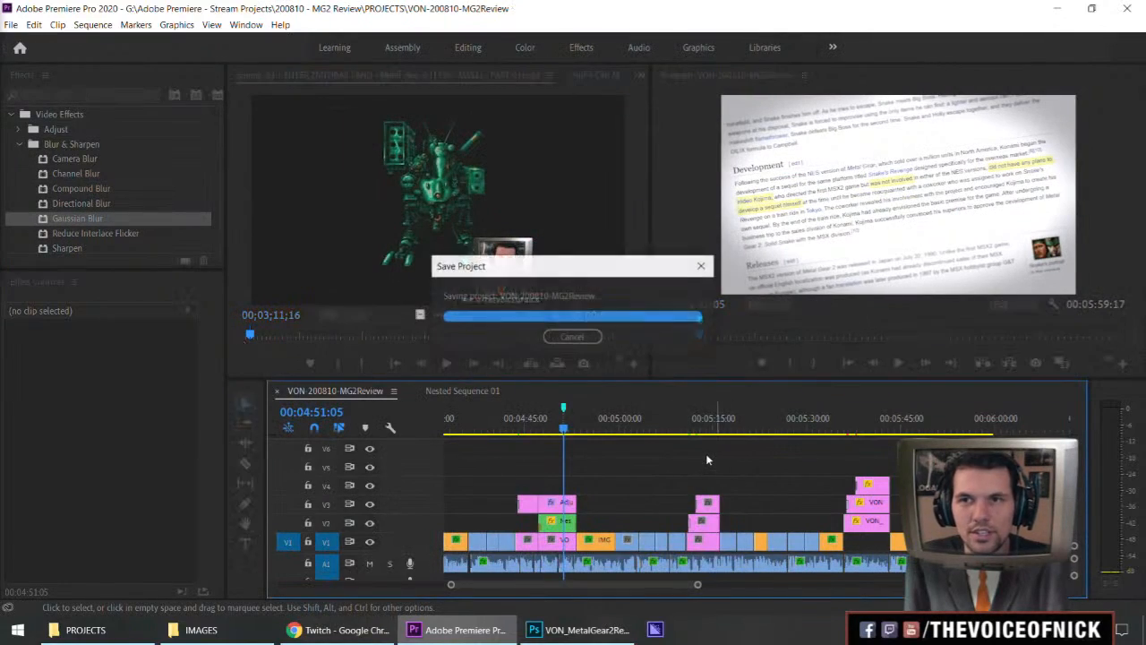